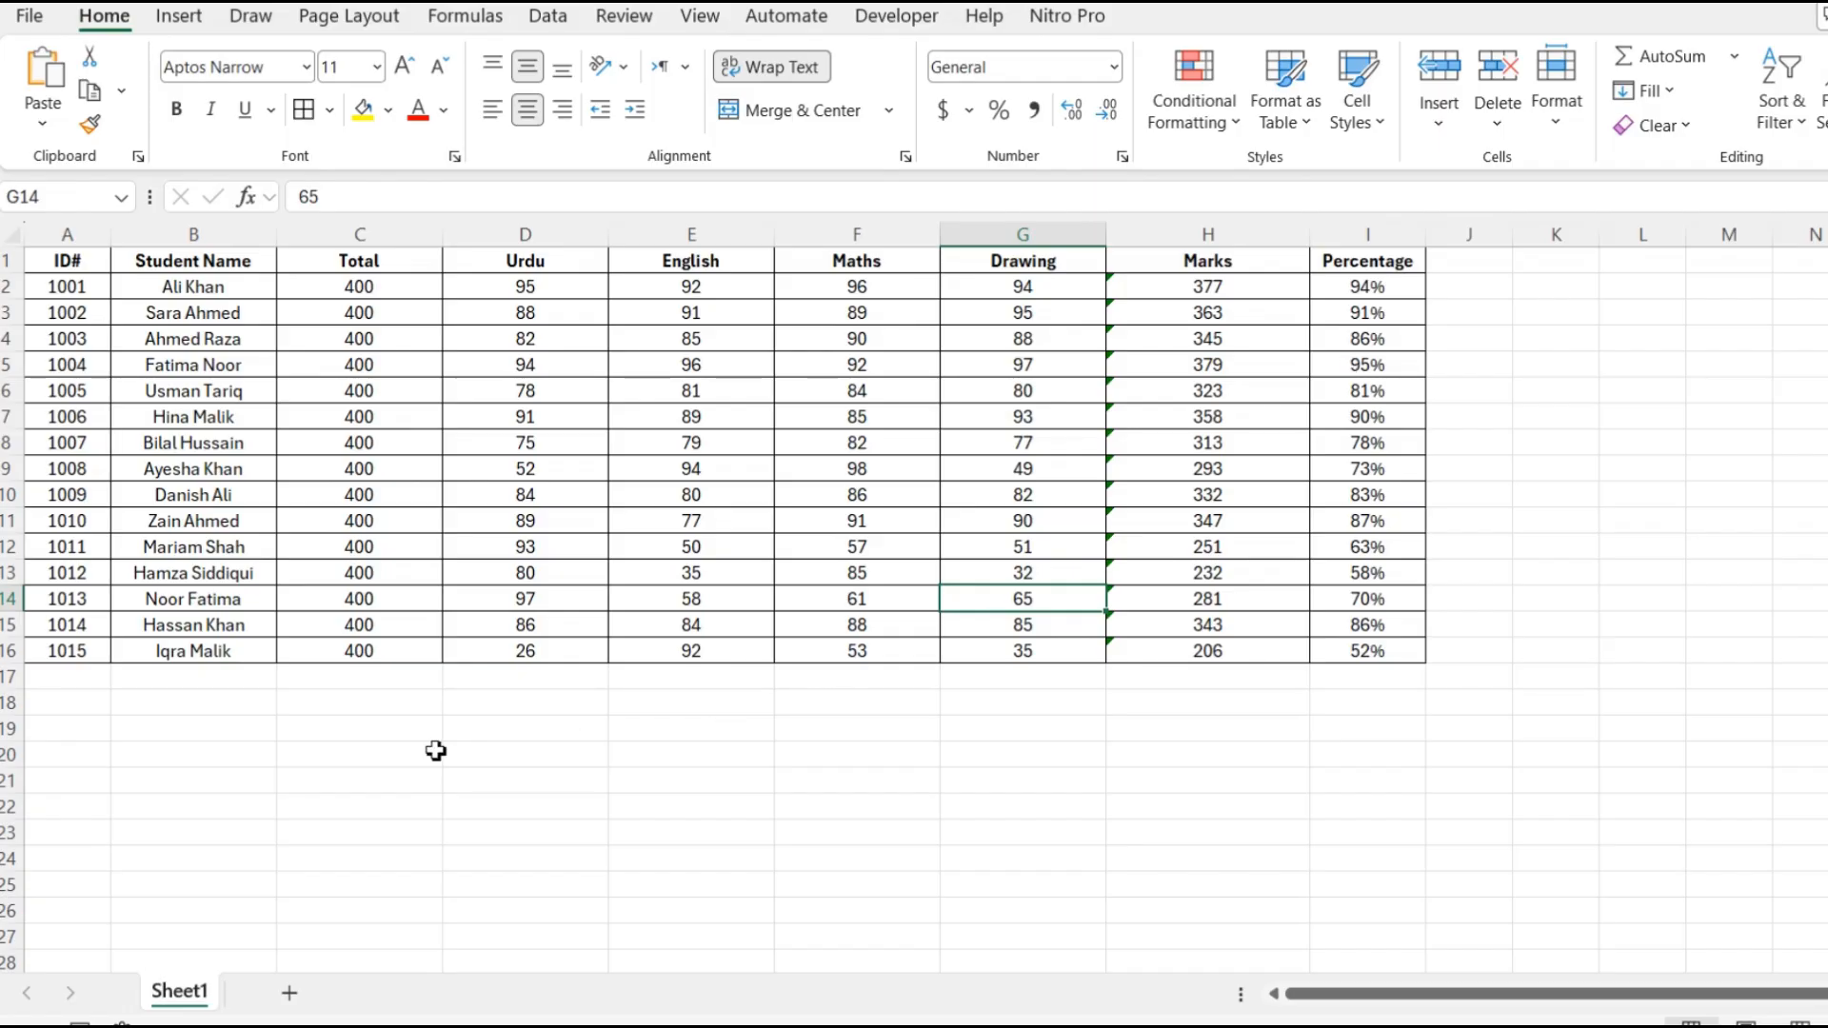
Enter the header ID# in C19 and the lookup ID 1014 in C20 below the marks table.
{"action": "left_click", "coordinate": [332, 734]}
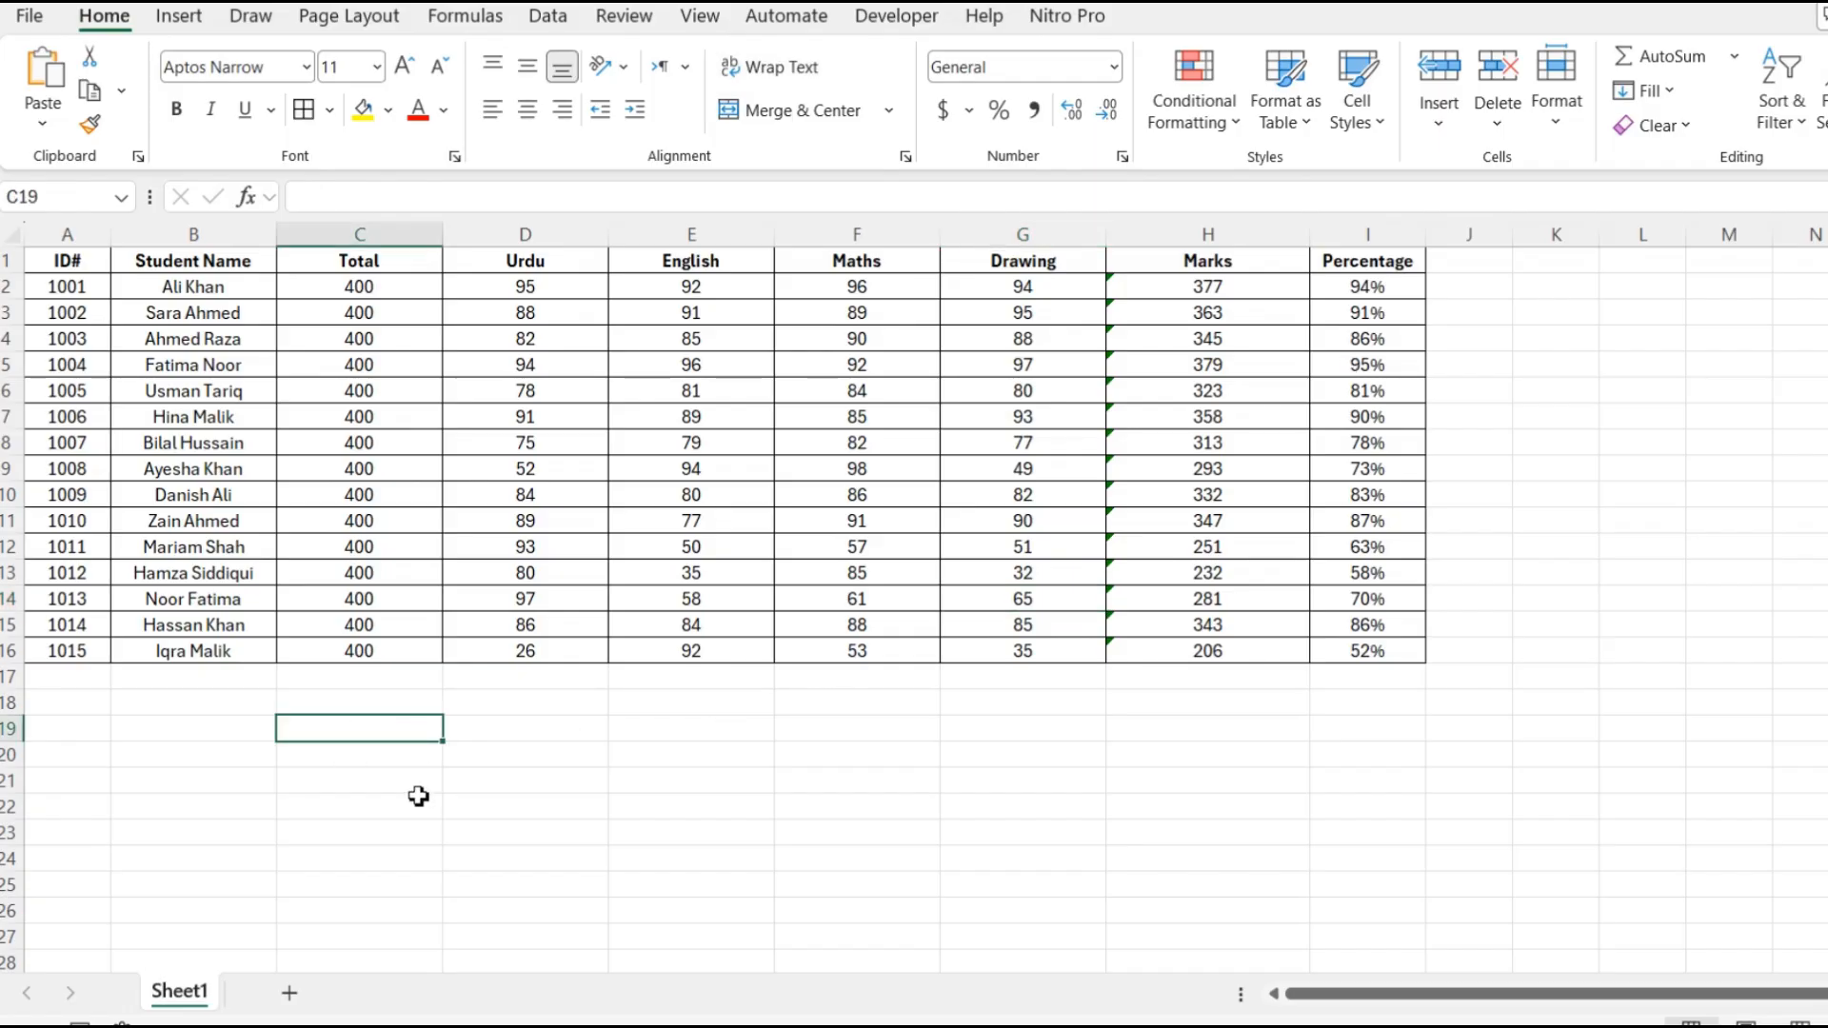
{"action": "type", "text": "ID#"}
{"action": "key", "text": "Return"}
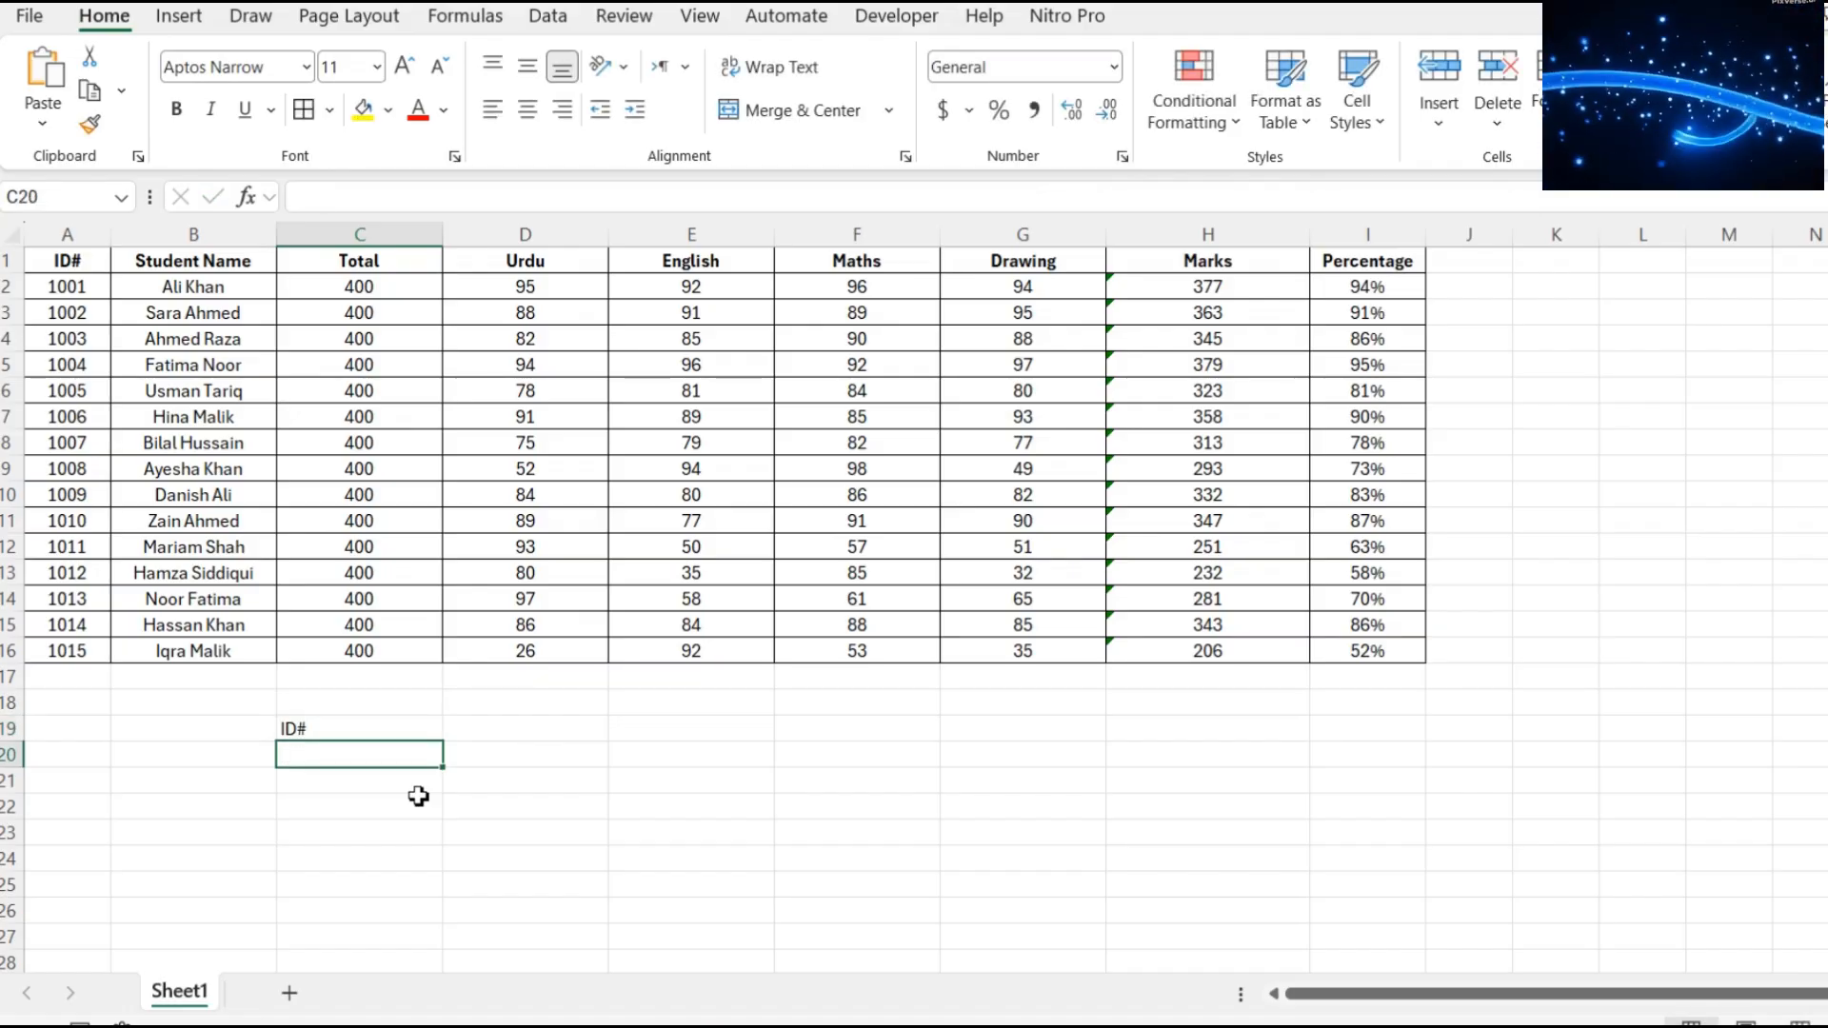
{"action": "key", "text": "Up"}
{"action": "key", "text": "Down"}
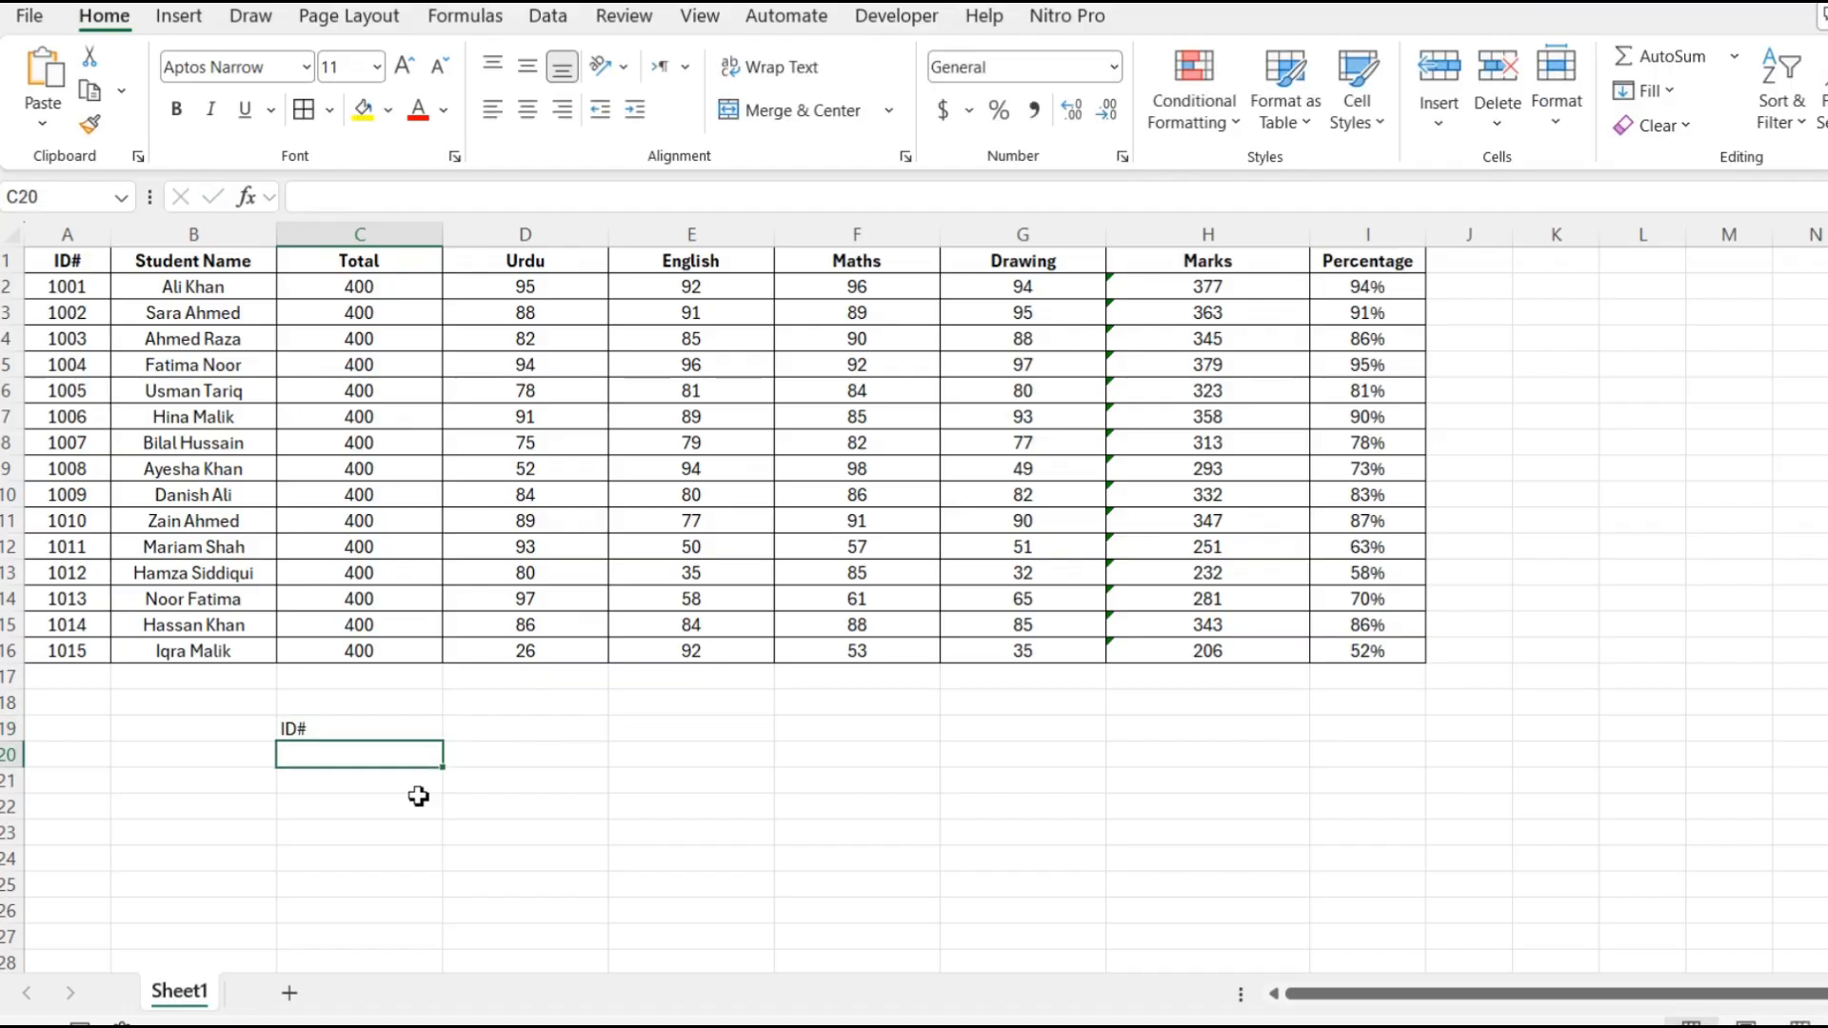
{"action": "type", "text": "1014"}
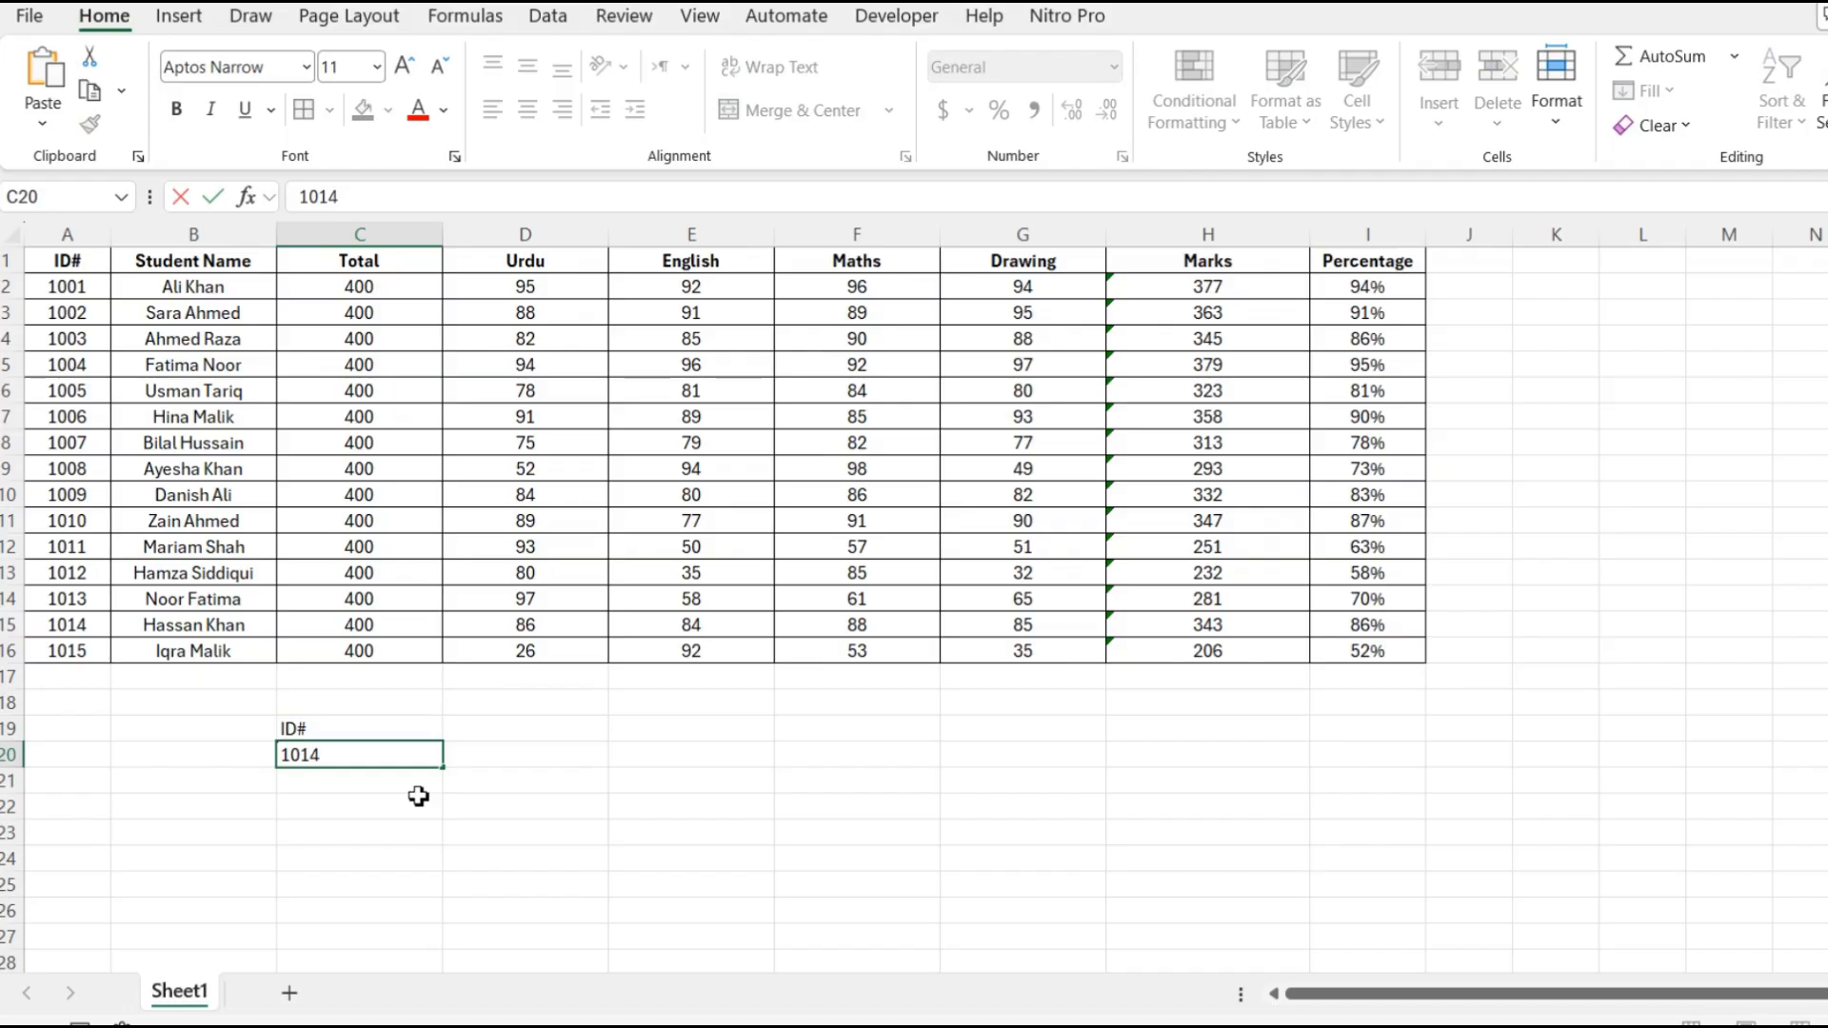
{"action": "key", "text": "Up"}
Copy the Marks and Percentage headers from H1:I1 into D19:E19 beside the ID# header.
{"action": "key", "text": "Right"}
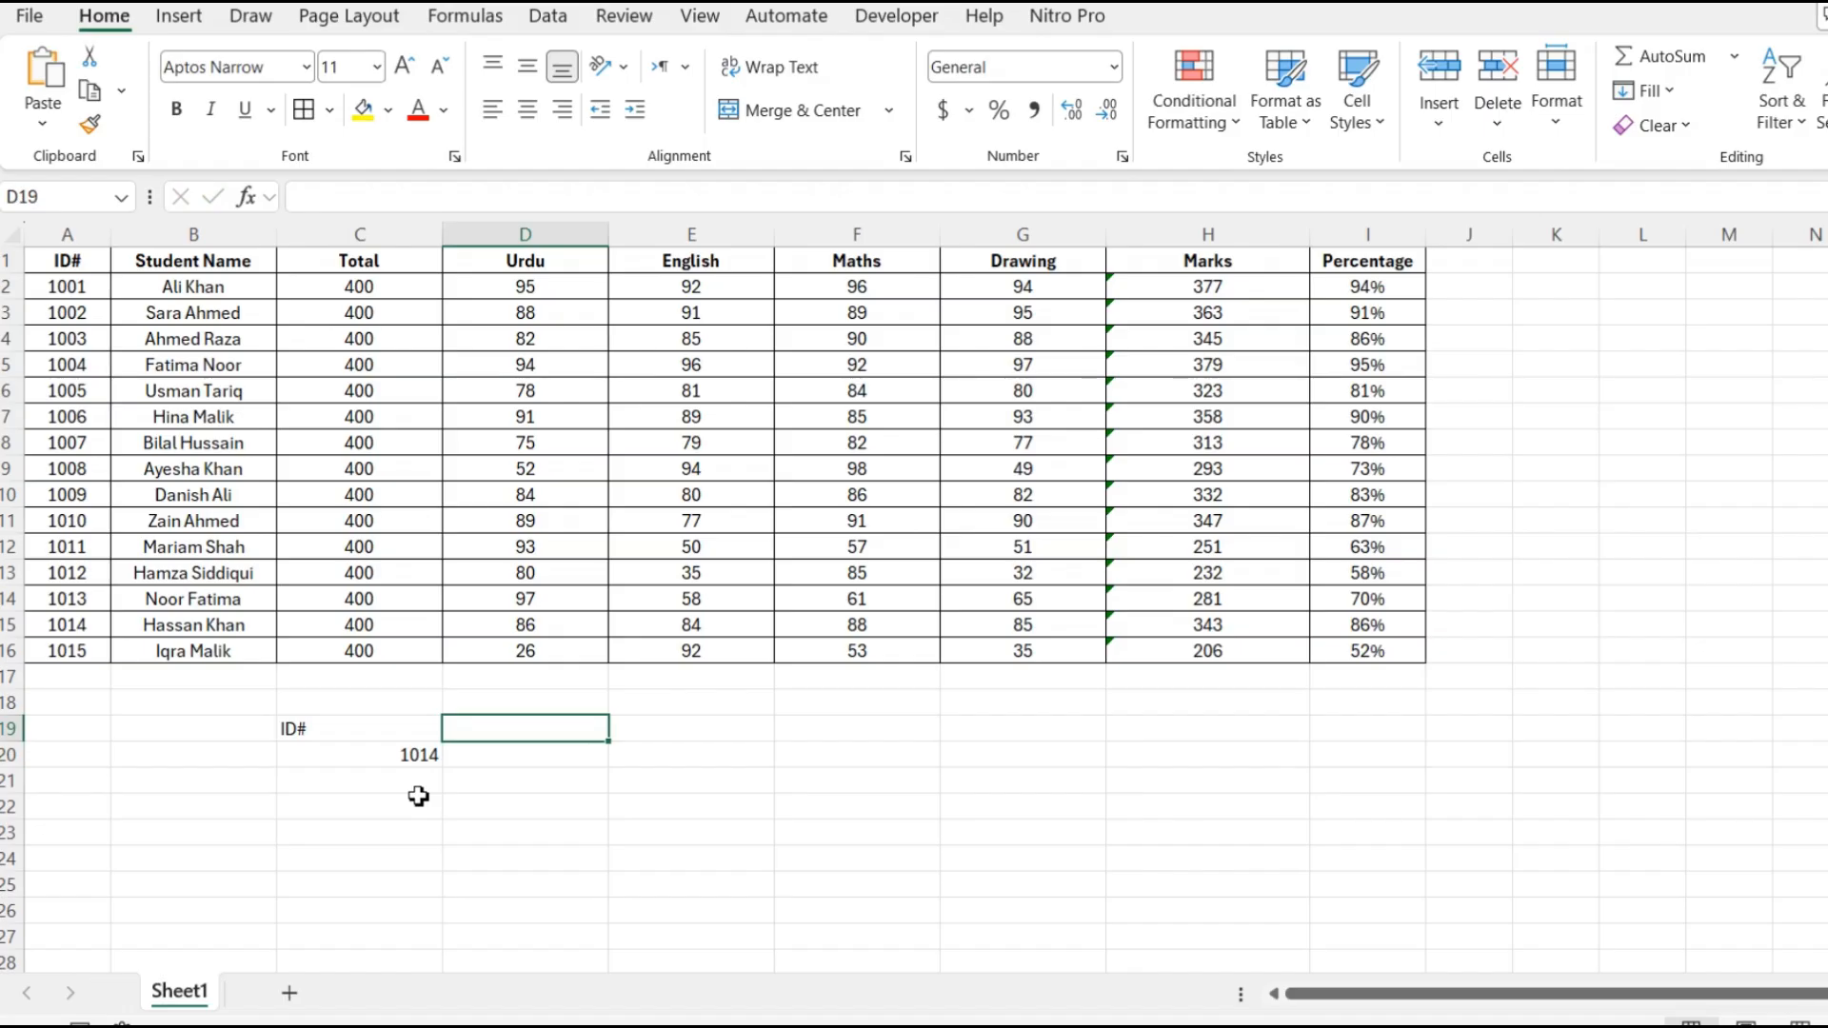
{"action": "type", "text": "P"}
{"action": "key", "text": "Escape"}
{"action": "key", "text": "Up"}
{"action": "key", "text": "Up"}
{"action": "key", "text": "Up"}
{"action": "key", "text": "Up"}
{"action": "key", "text": "Up"}
{"action": "key", "text": "Up"}
{"action": "key", "text": "Up"}
{"action": "key", "text": "Up"}
{"action": "key", "text": "Up"}
{"action": "key", "text": "Up"}
{"action": "key", "text": "Up"}
{"action": "key", "text": "Up"}
{"action": "key", "text": "Up"}
{"action": "key", "text": "Up"}
{"action": "key", "text": "Up"}
{"action": "key", "text": "Up"}
{"action": "key", "text": "Up"}
{"action": "key", "text": "Up"}
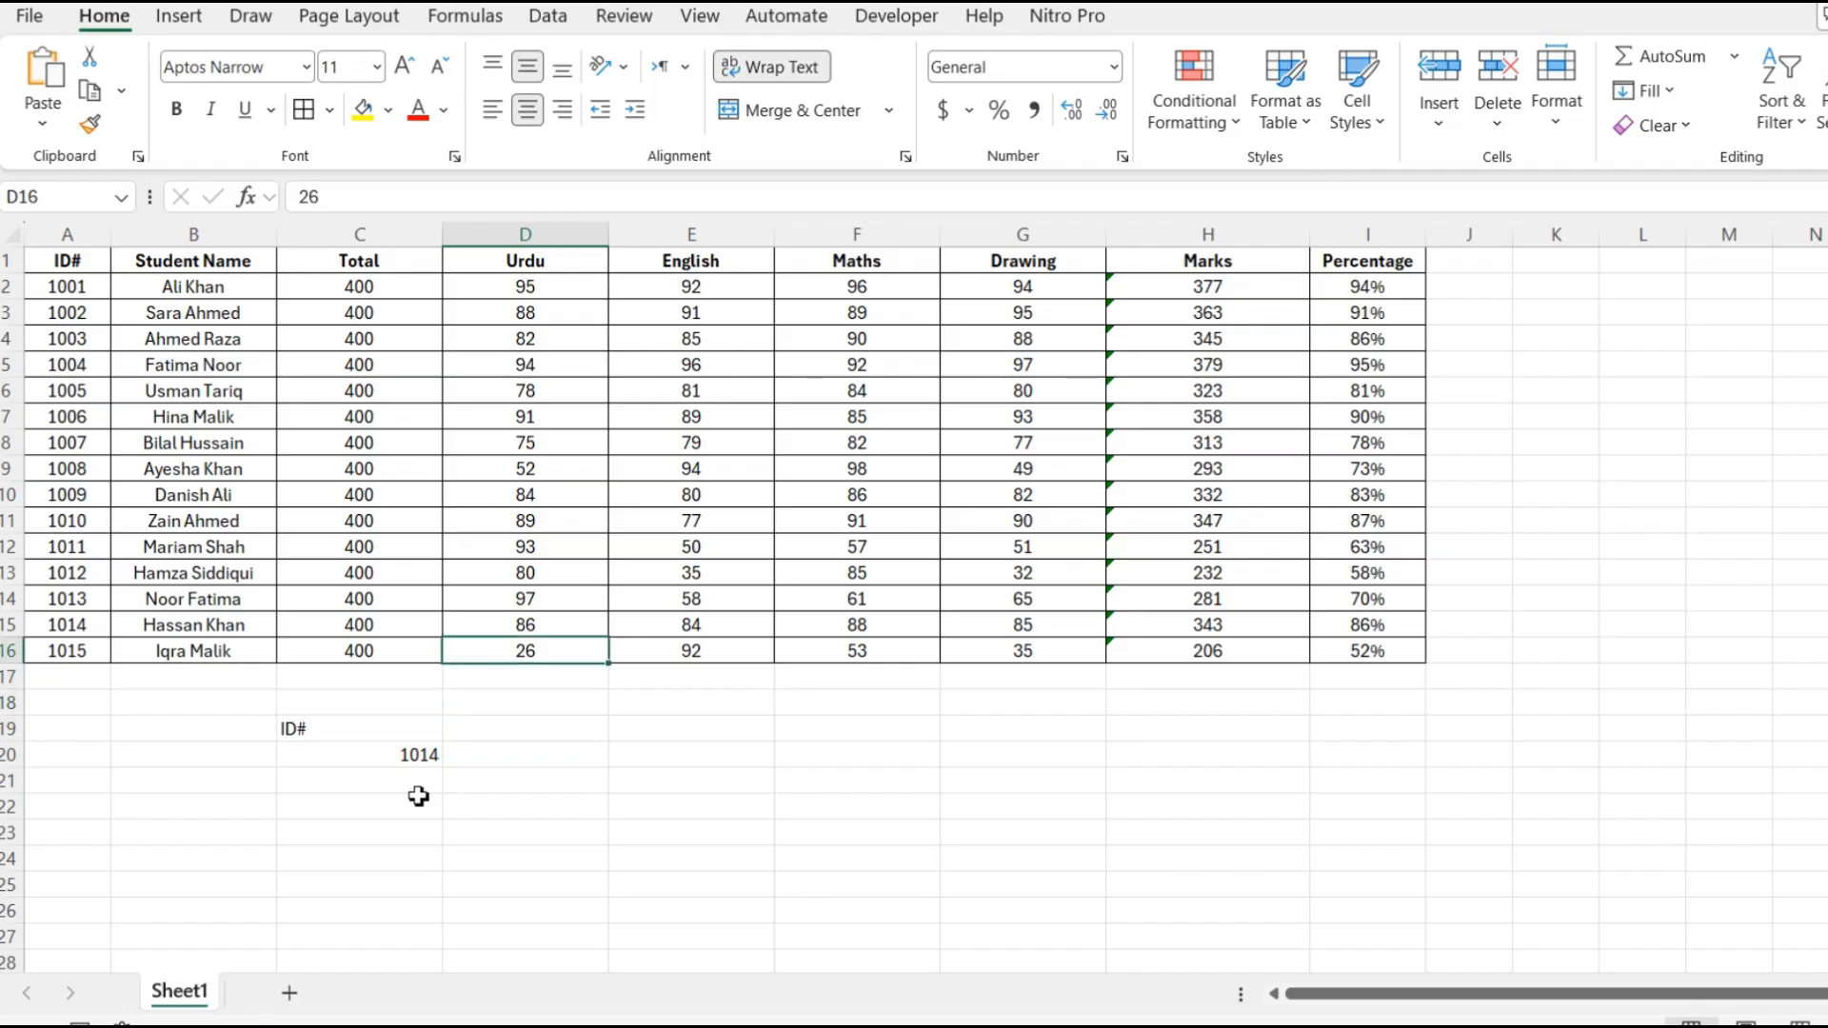
{"action": "key", "text": "Right"}
{"action": "key", "text": "Right"}
{"action": "key", "text": "Right"}
{"action": "key", "text": "Right"}
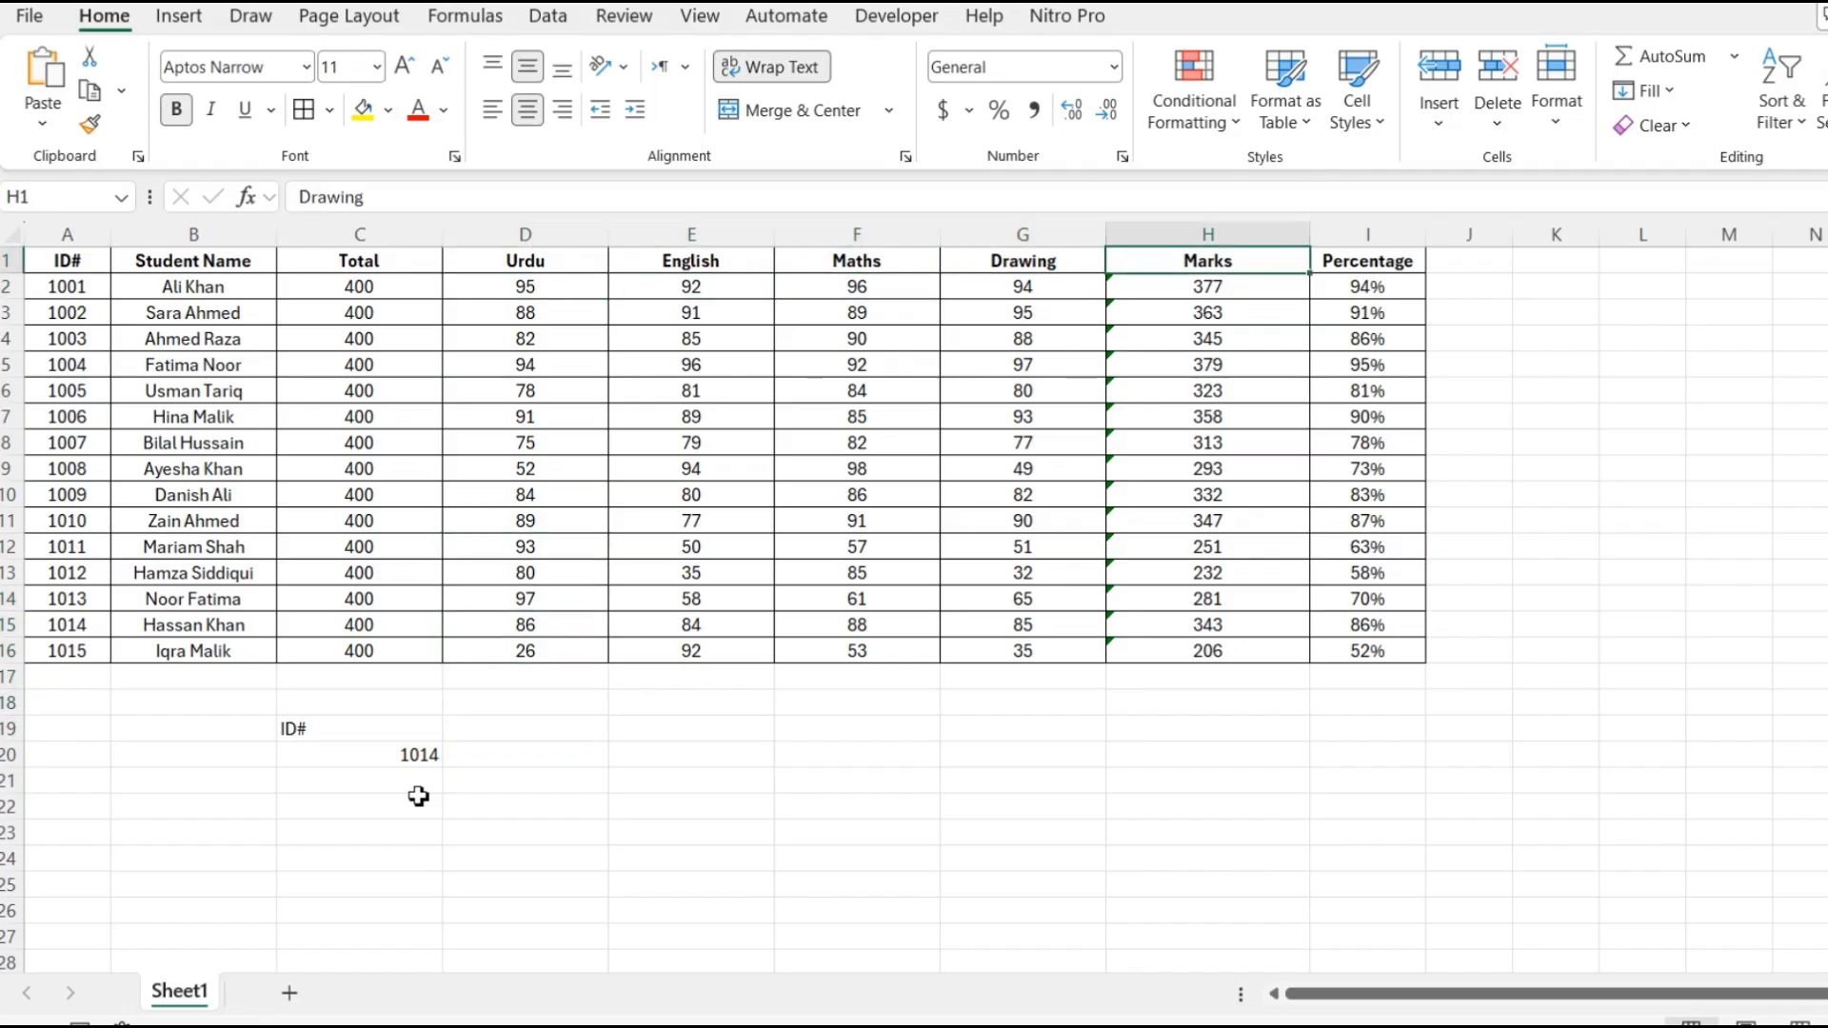
{"action": "key", "text": "shift+Right"}
{"action": "key", "text": "ctrl+c"}
{"action": "key", "text": "Down"}
{"action": "key", "text": "Down"}
{"action": "key", "text": "Down"}
{"action": "key", "text": "Down"}
{"action": "key", "text": "Down"}
{"action": "key", "text": "Down"}
{"action": "key", "text": "Down"}
{"action": "key", "text": "Down"}
{"action": "key", "text": "Down"}
{"action": "key", "text": "Down"}
{"action": "key", "text": "Down"}
{"action": "key", "text": "Down"}
{"action": "key", "text": "Down"}
{"action": "key", "text": "Down"}
{"action": "key", "text": "Down"}
{"action": "key", "text": "Down"}
{"action": "key", "text": "Down"}
{"action": "key", "text": "Down"}
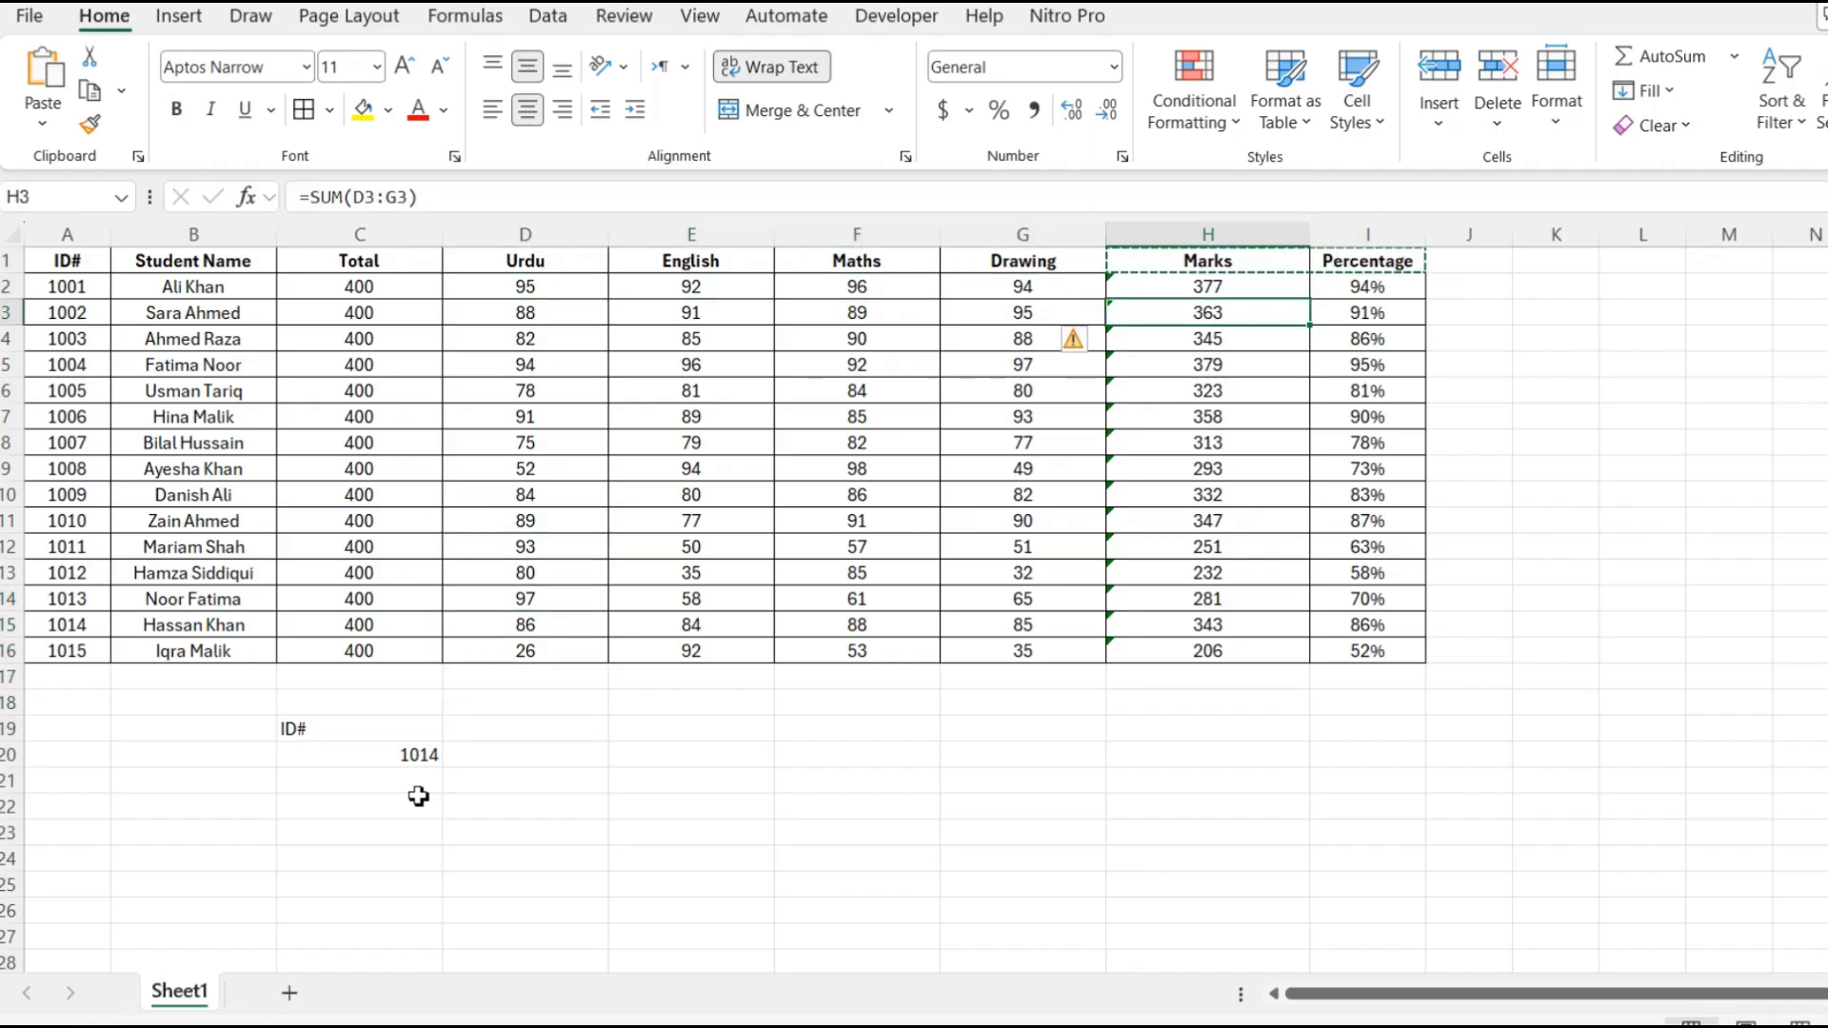
{"action": "key", "text": "Left"}
{"action": "key", "text": "Left"}
{"action": "key", "text": "Left"}
{"action": "key", "text": "Left"}
{"action": "key", "text": "Left"}
{"action": "key", "text": "Right"}
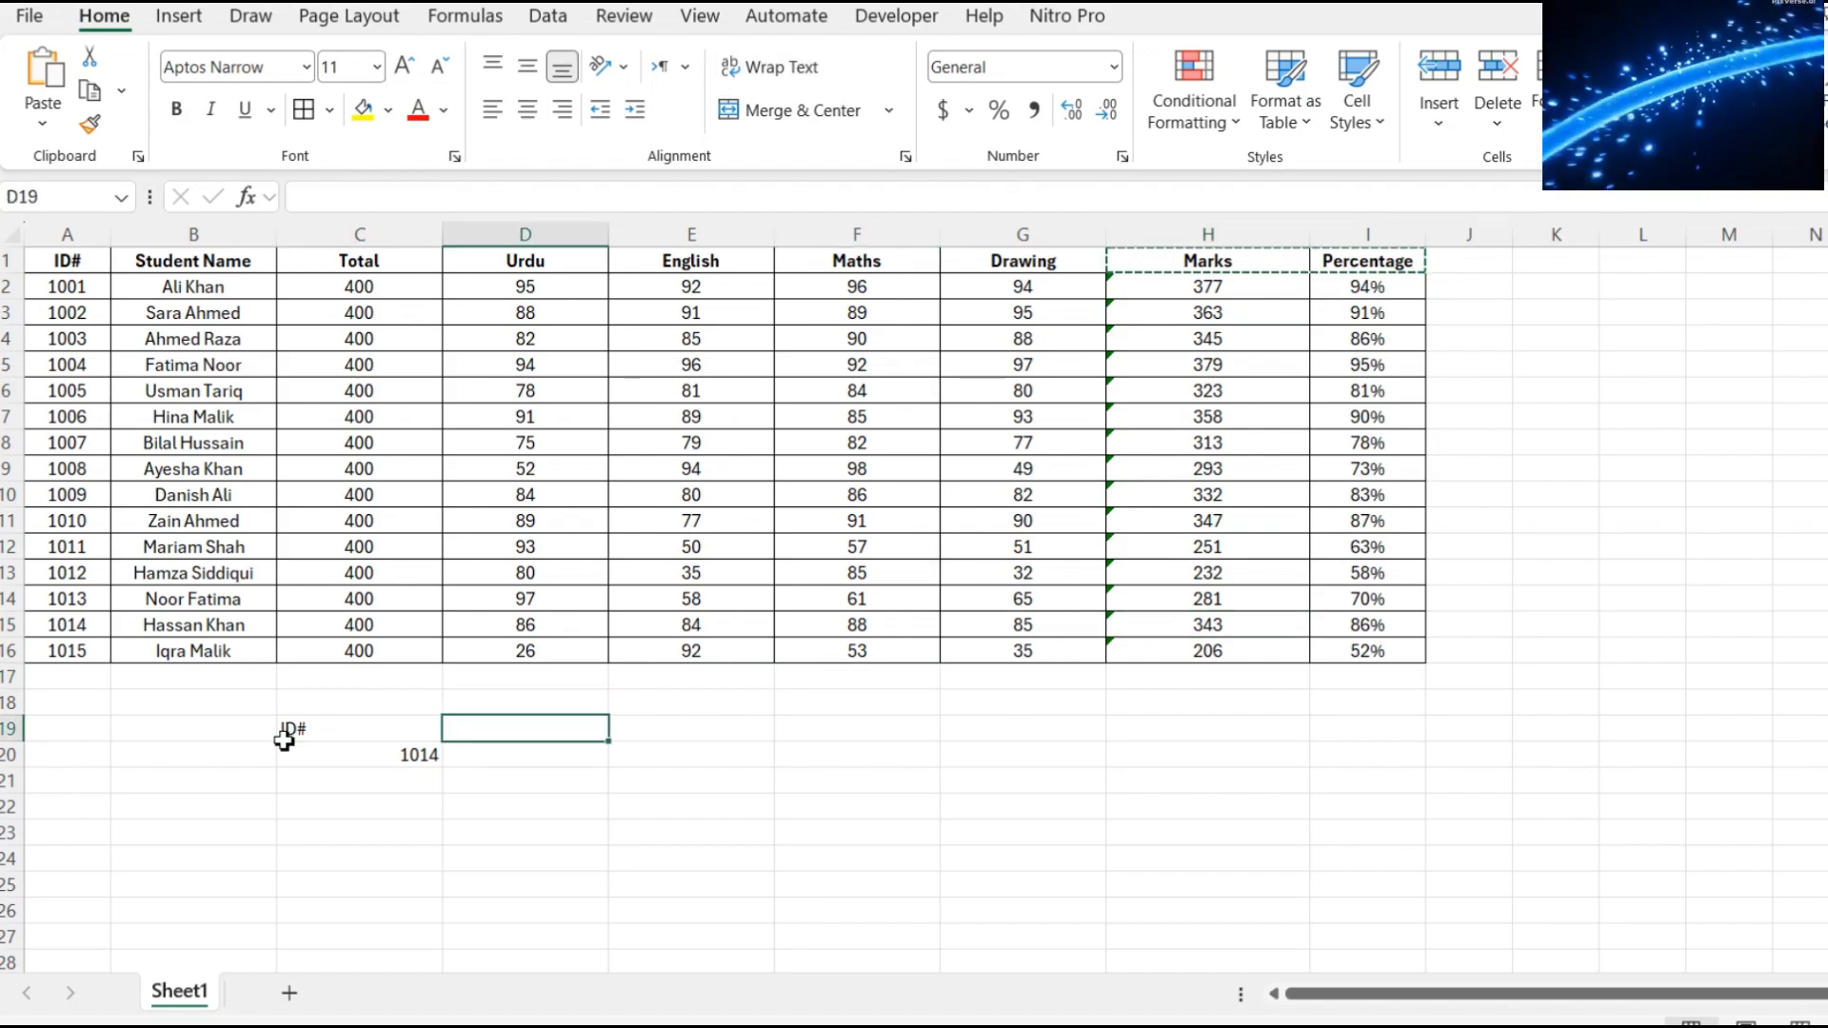
{"action": "key", "text": "ctrl+v"}
Centre the 1014 value in C20, and make the ID# header in C19 centred, bordered and bold.
{"action": "left_click", "coordinate": [286, 747]}
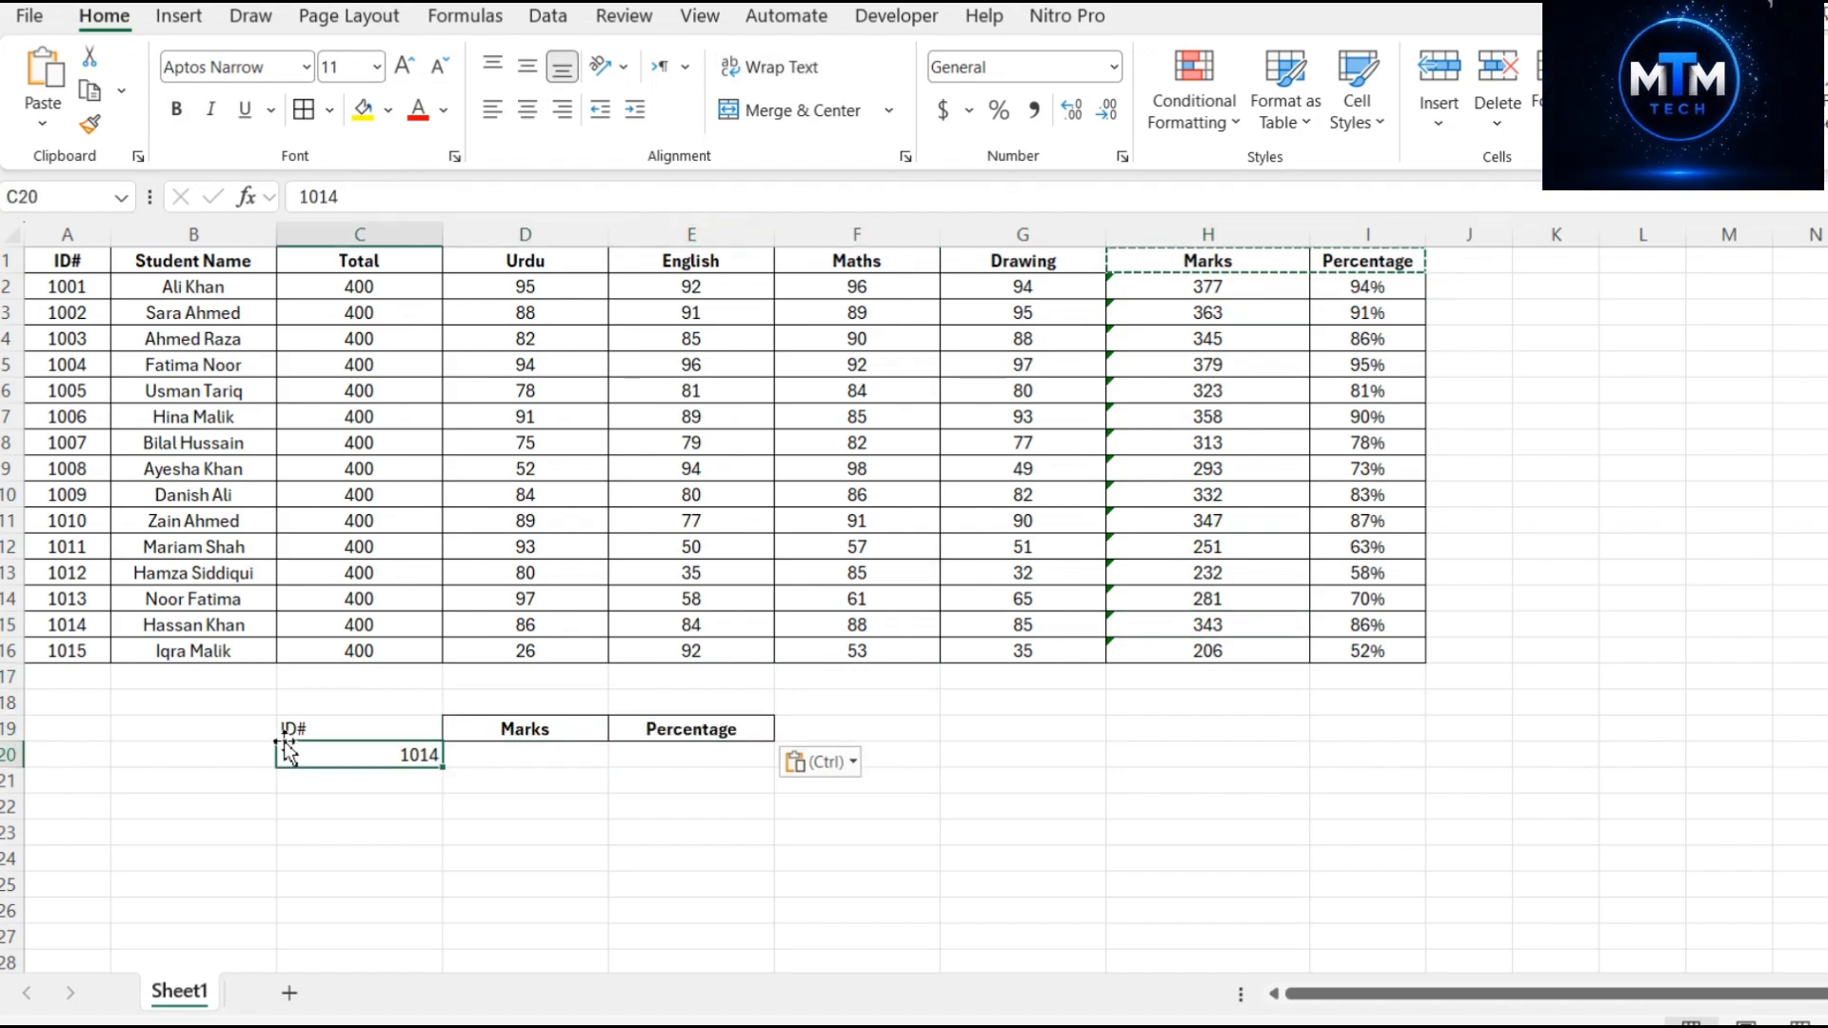
{"action": "left_click", "coordinate": [526, 110]}
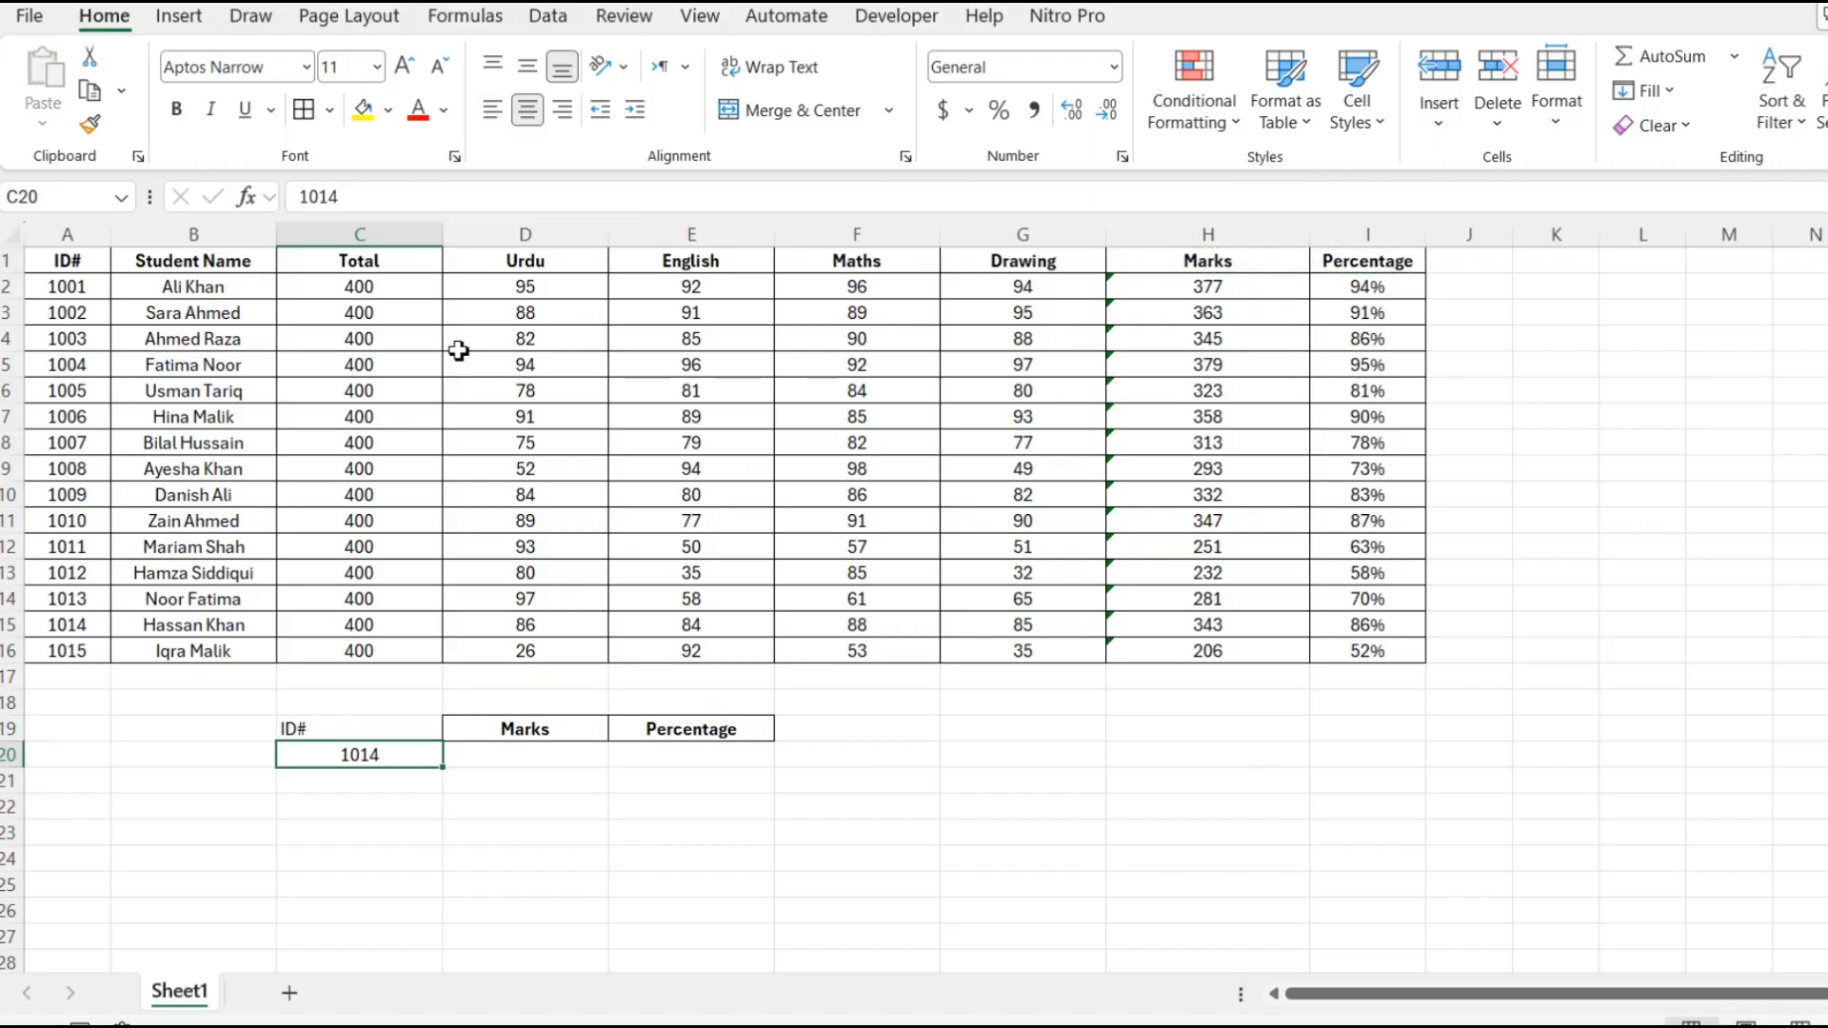
{"action": "left_click", "coordinate": [330, 731]}
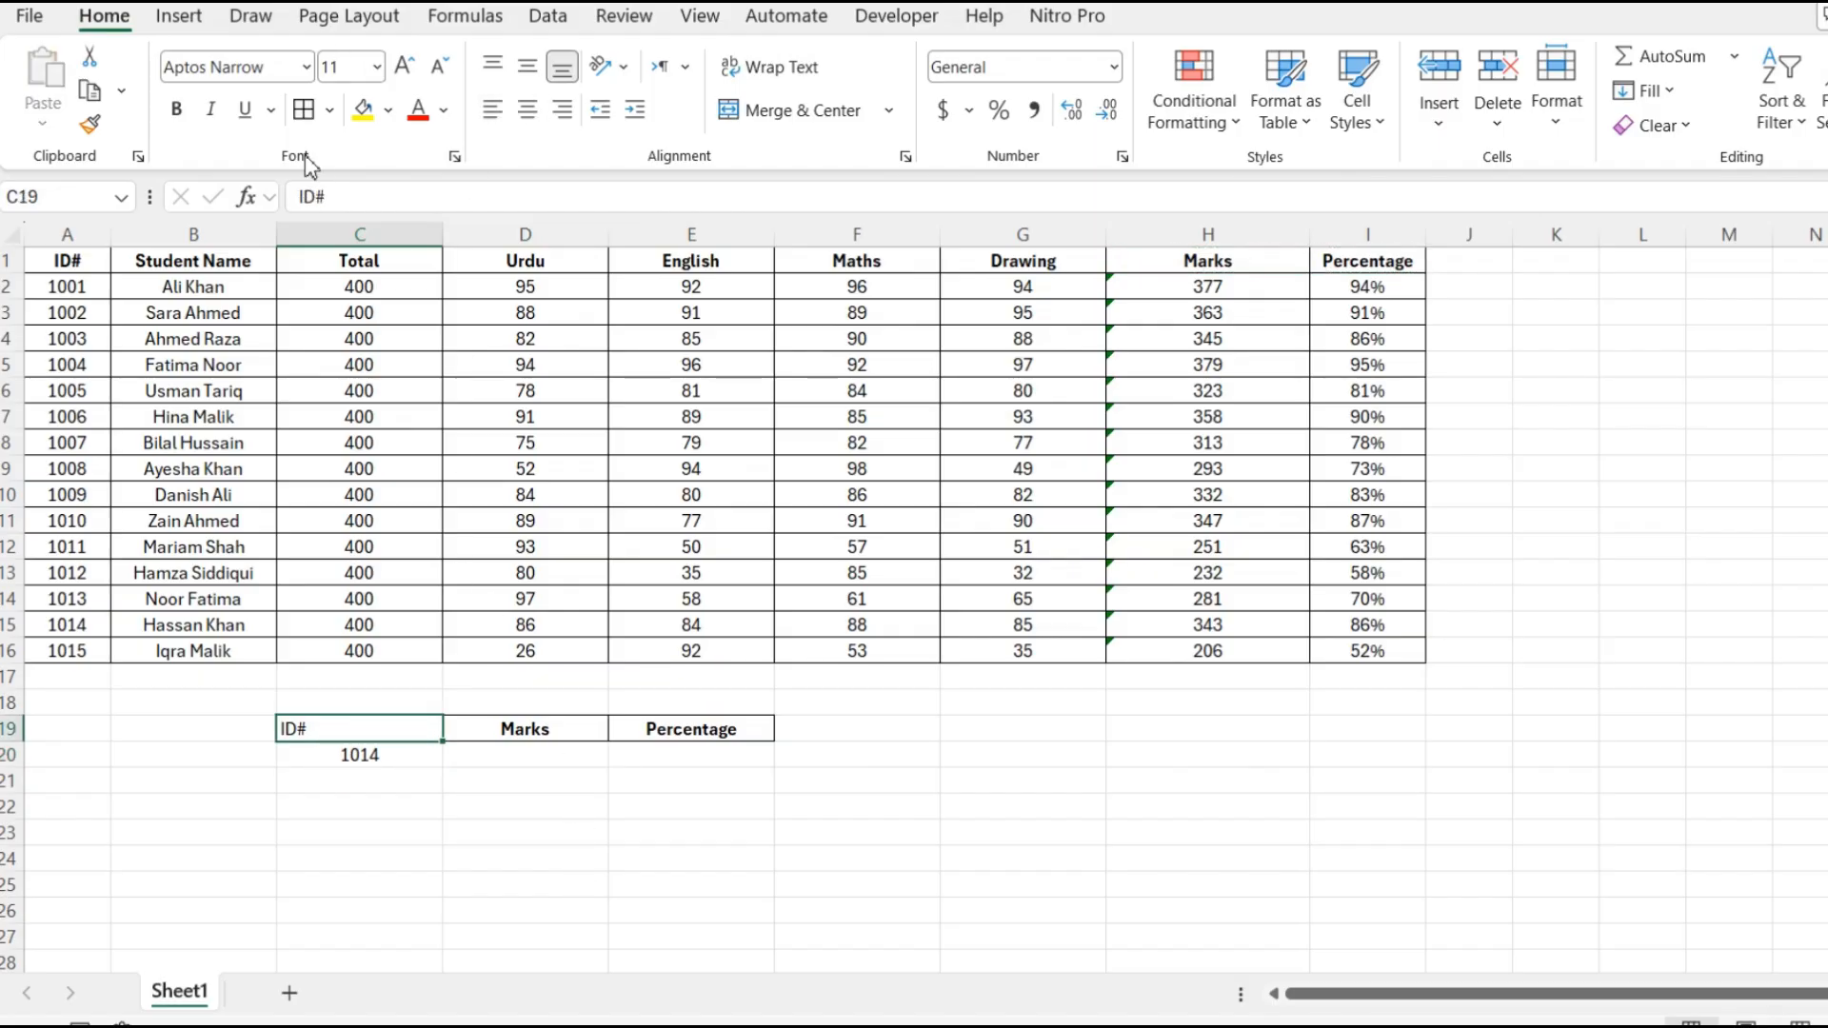
{"action": "left_click", "coordinate": [529, 69]}
{"action": "left_click", "coordinate": [527, 109]}
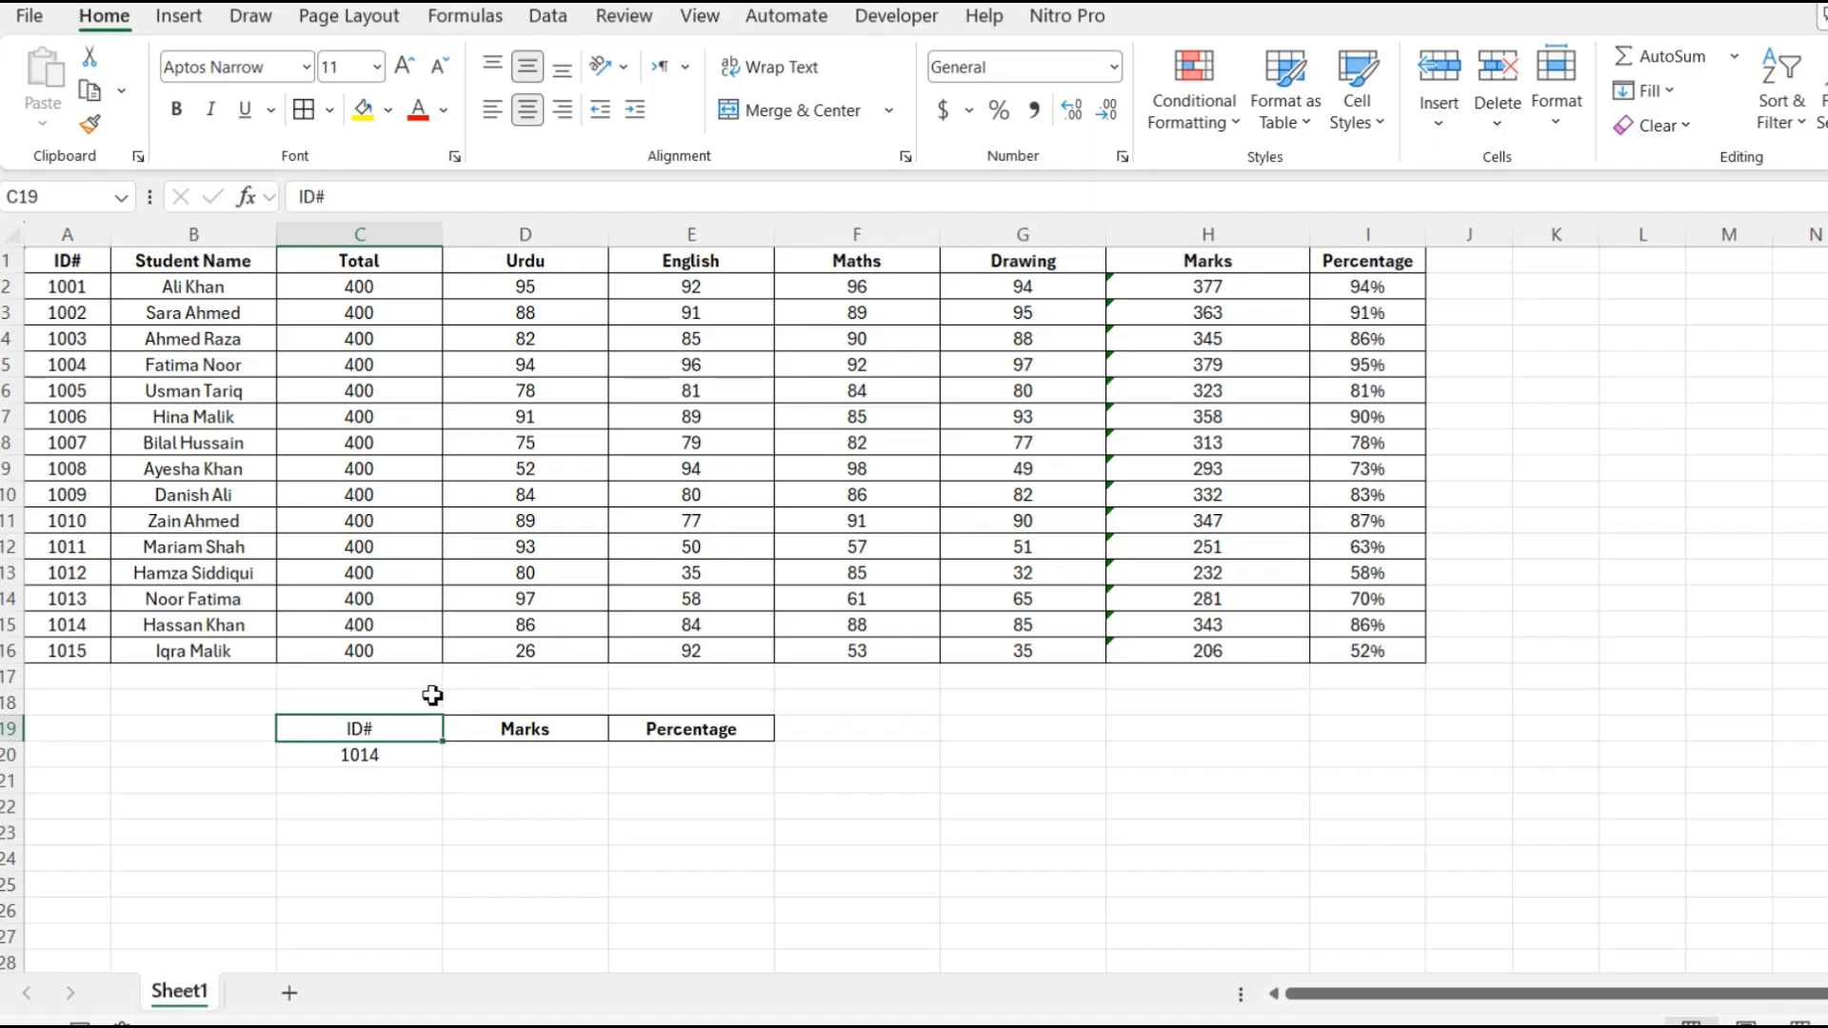
{"action": "key", "text": "ctrl+b"}
Start a VLOOKUP formula in D20 under the Marks header.
{"action": "key", "text": "Down"}
{"action": "key", "text": "Right"}
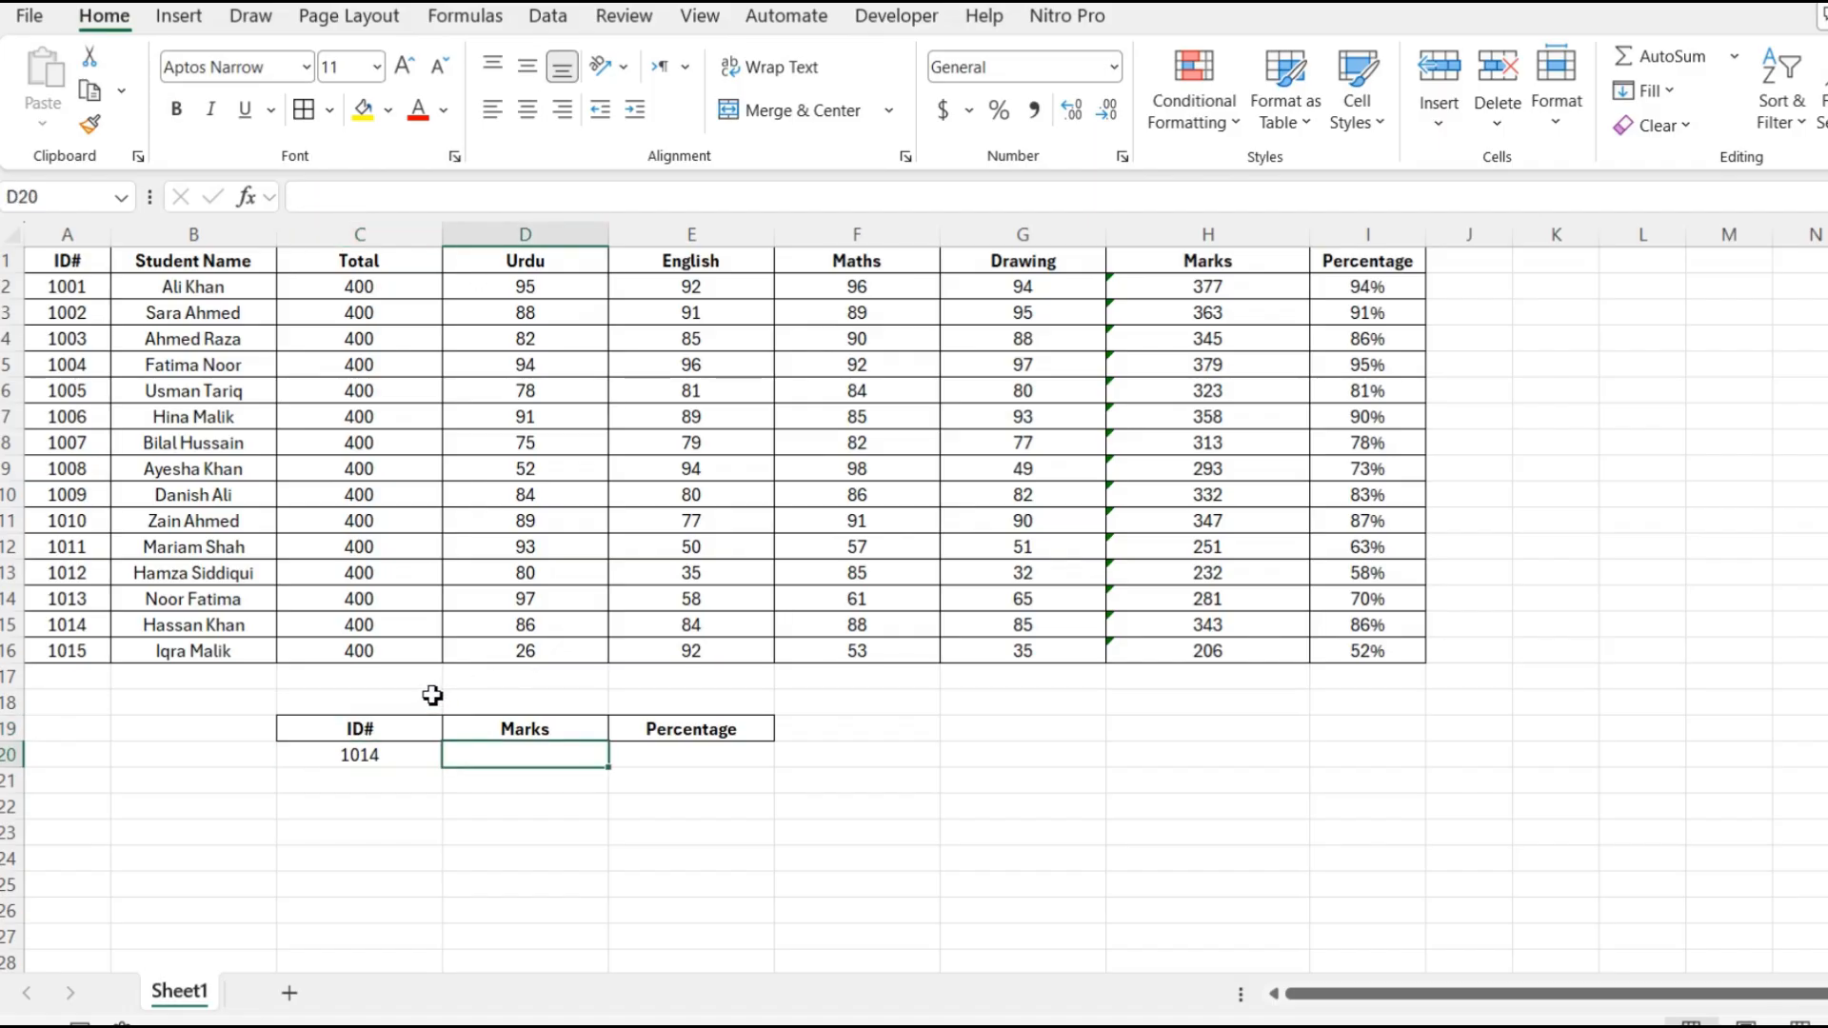
{"action": "type", "text": "="}
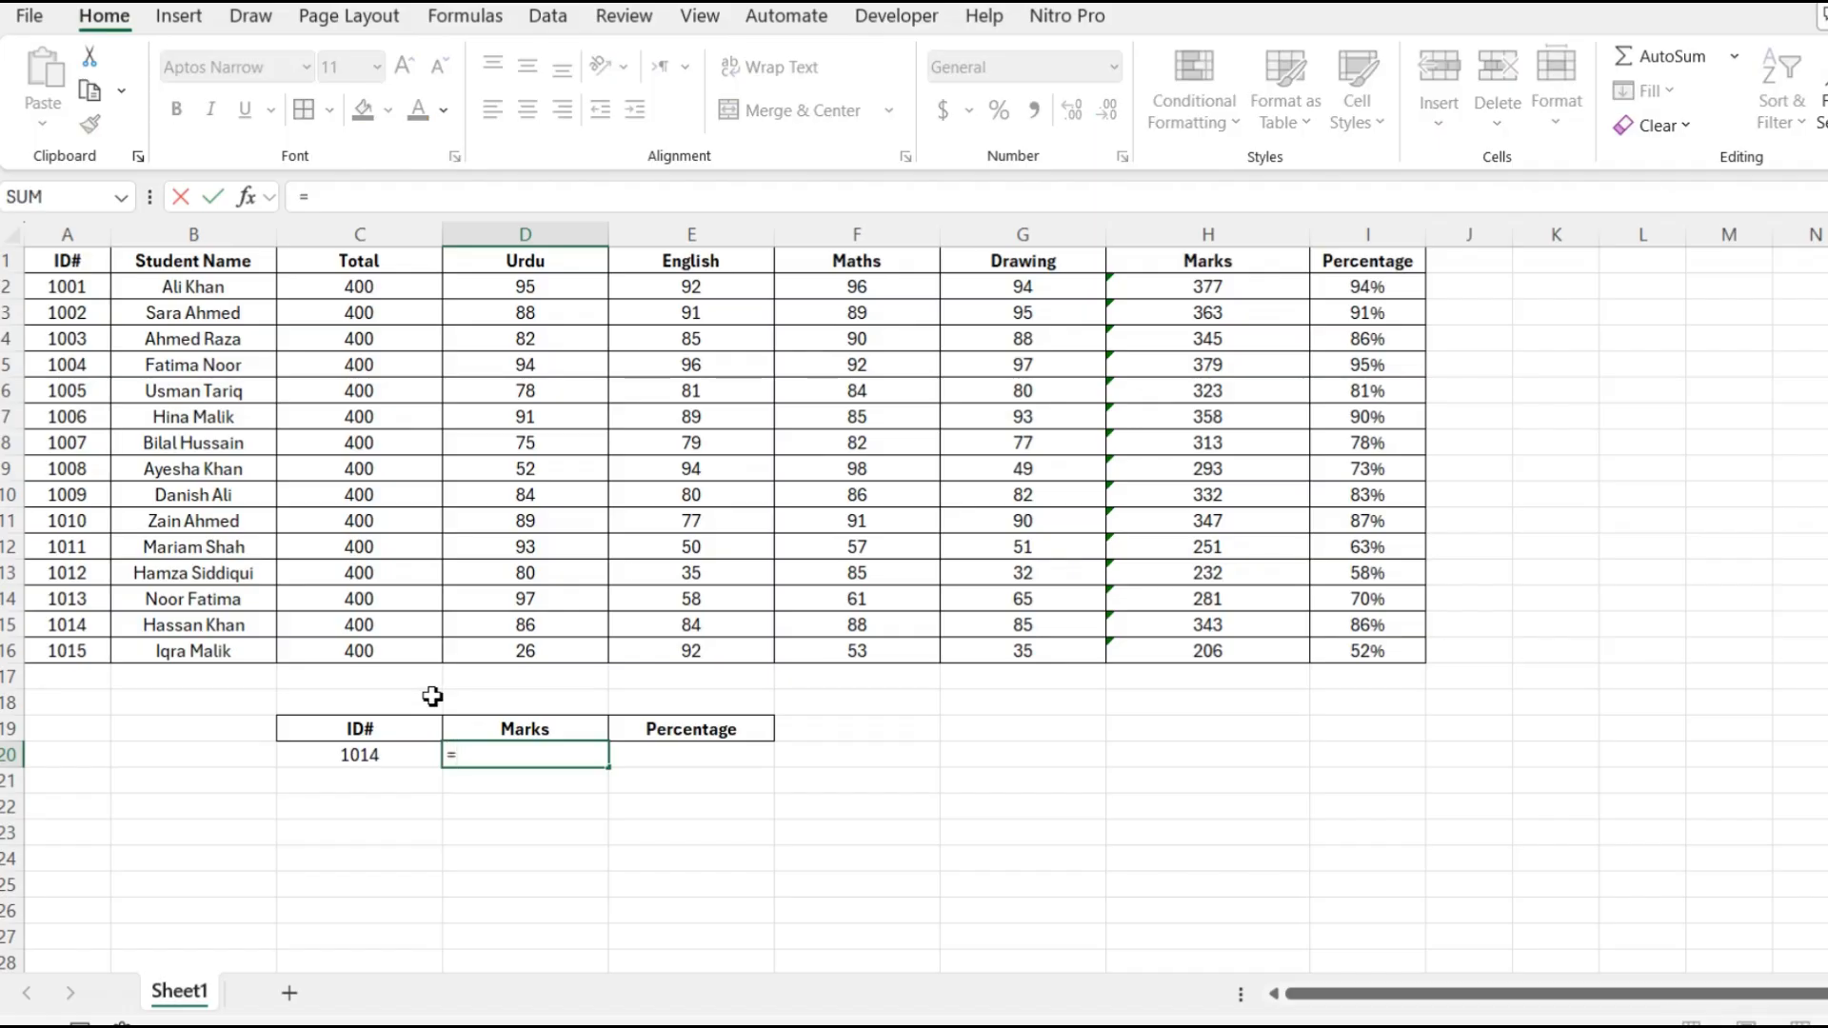
{"action": "type", "text": "vlooup"}
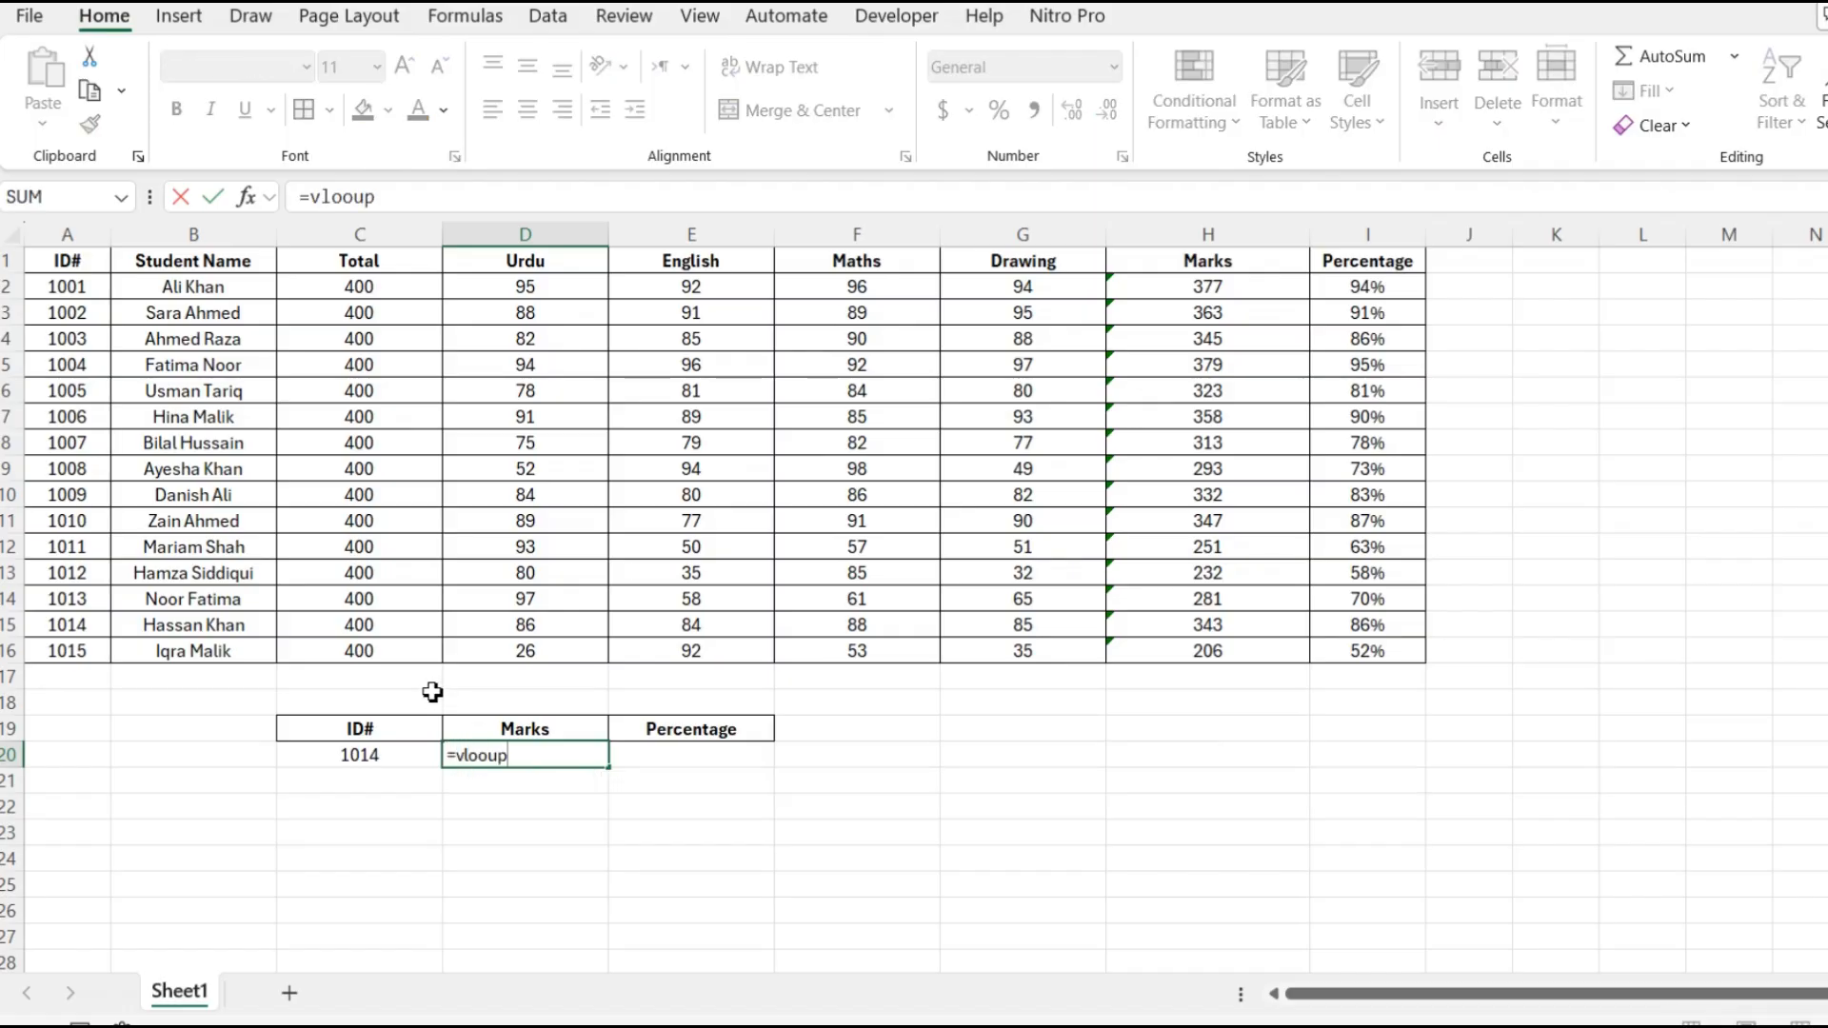
{"action": "key", "text": "BackSpace"}
{"action": "key", "text": "BackSpace"}
{"action": "type", "text": "kup"}
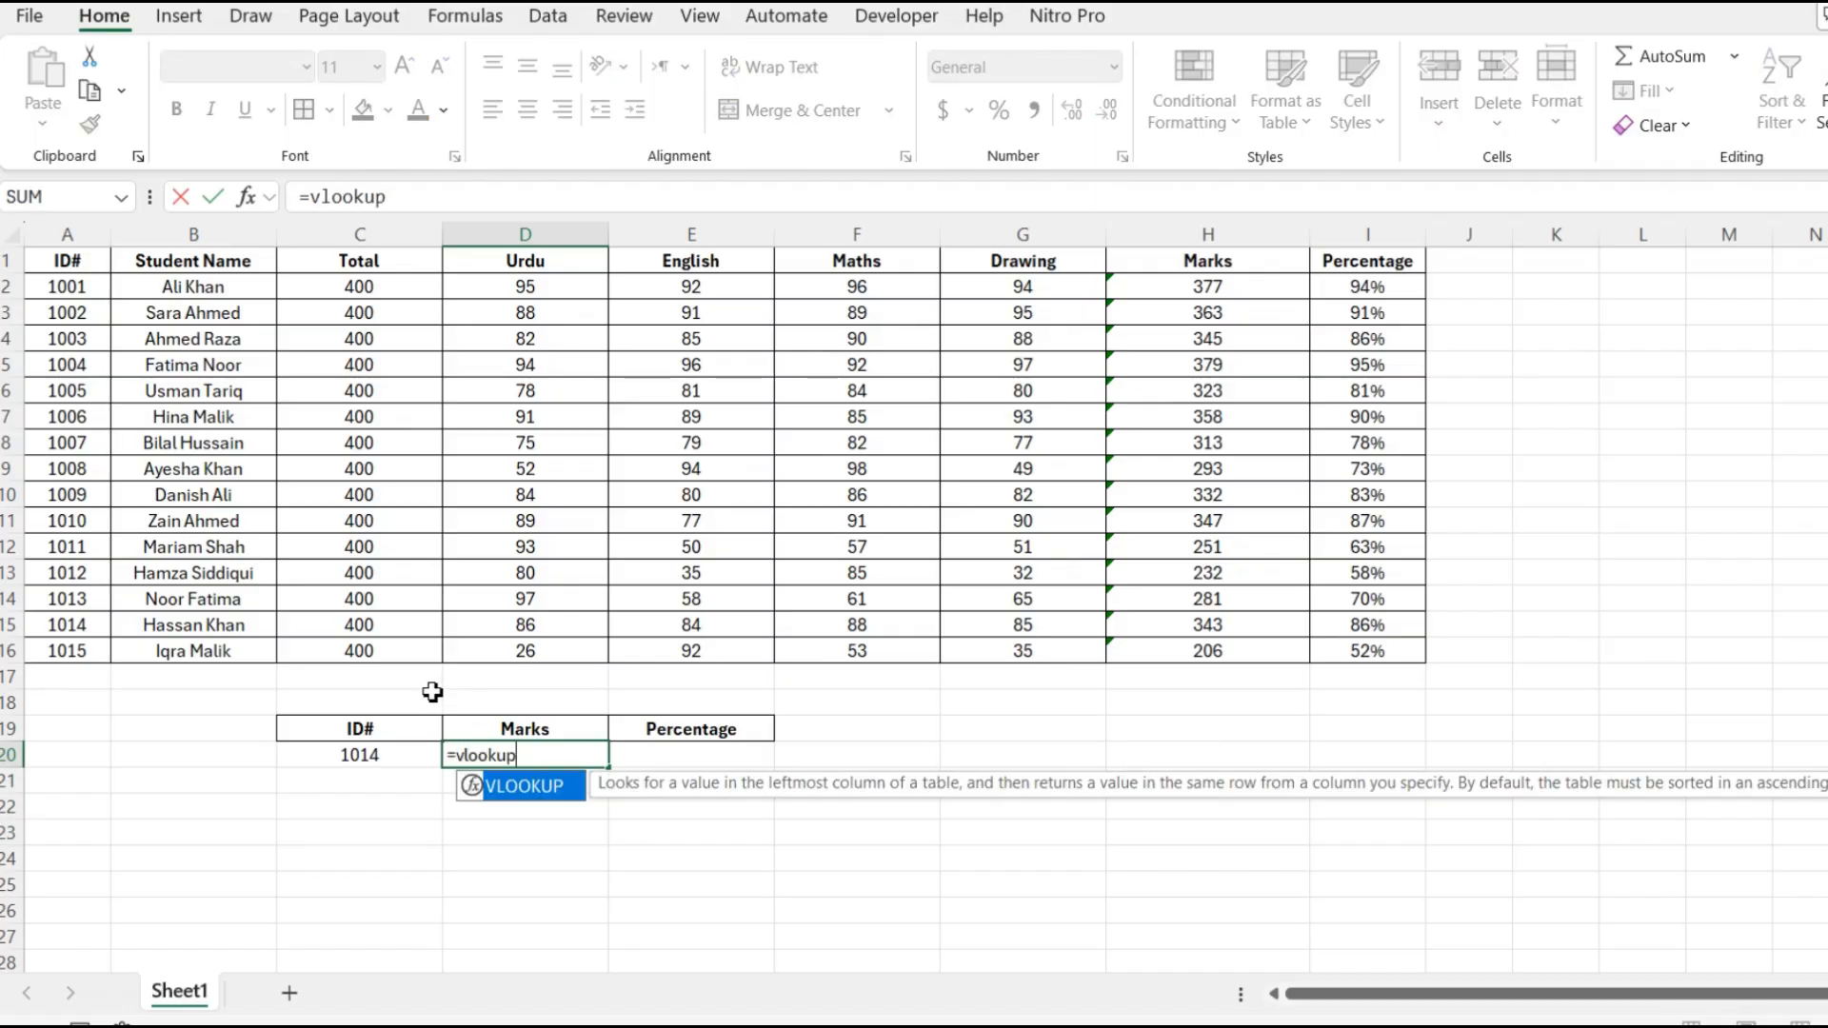
{"action": "type", "text": "("}
{"action": "key", "text": "Left"}
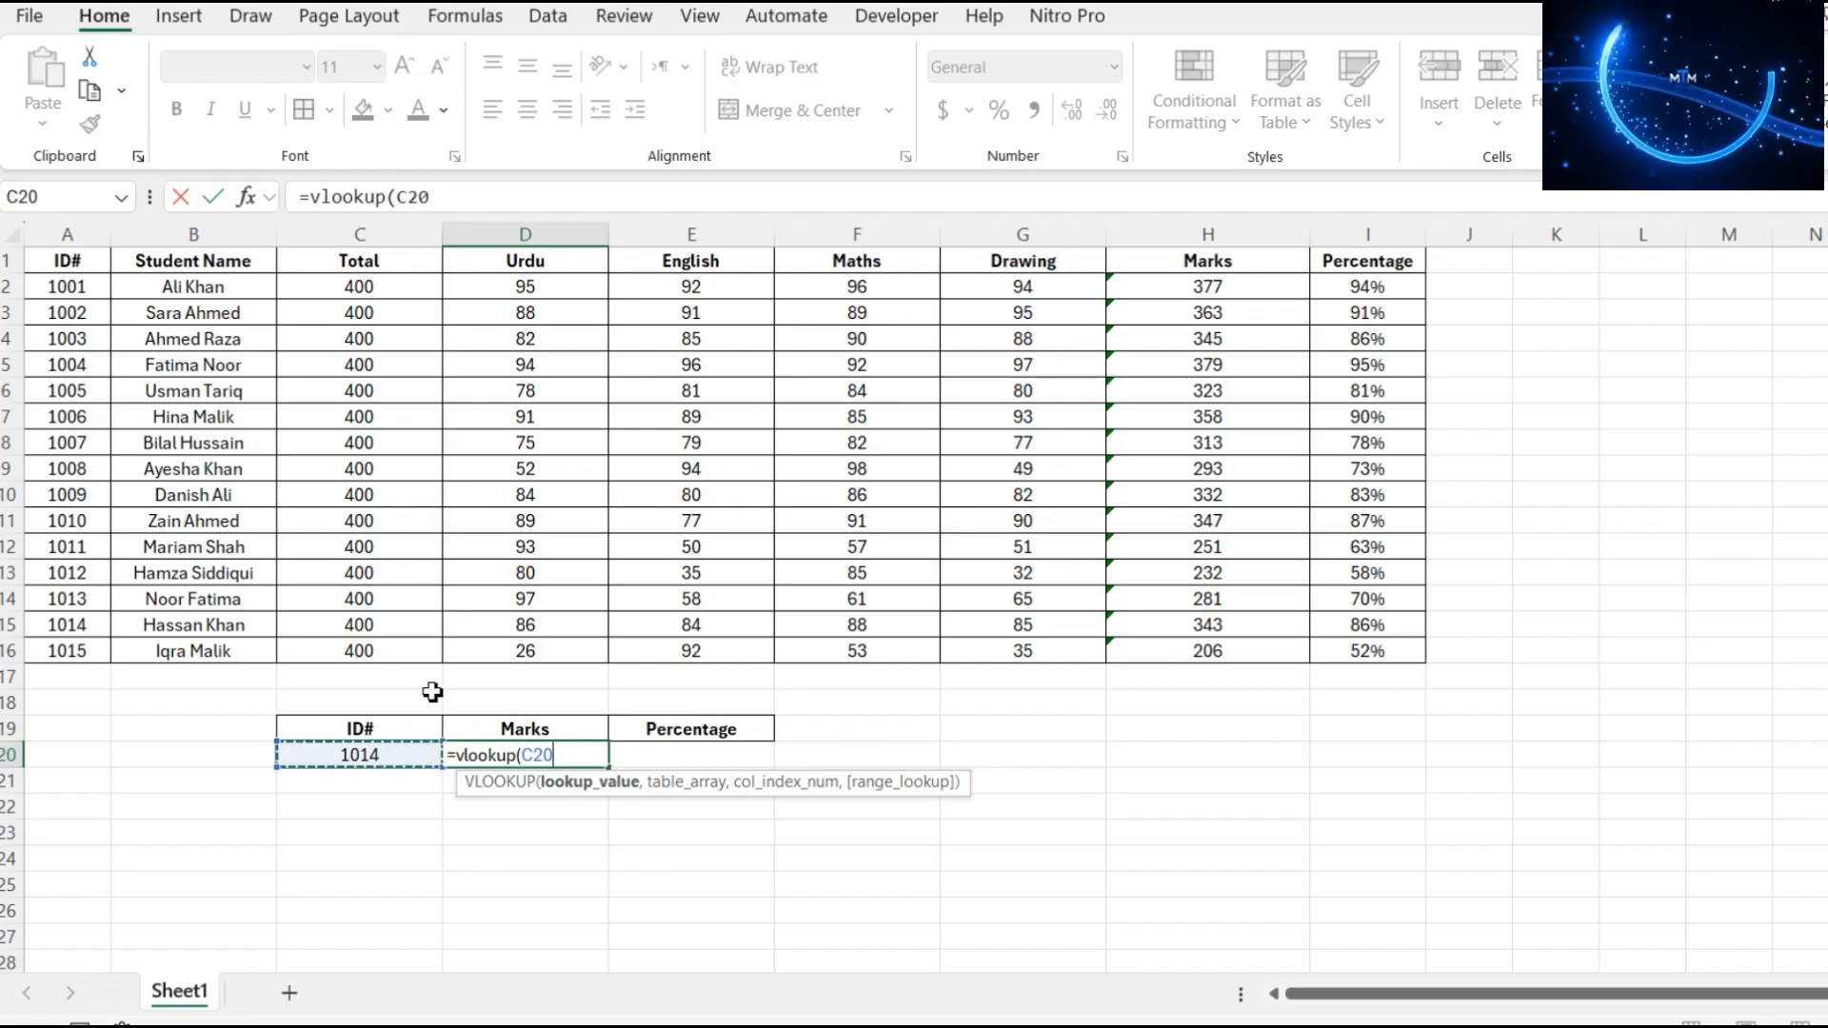
{"action": "type", "text": ","}
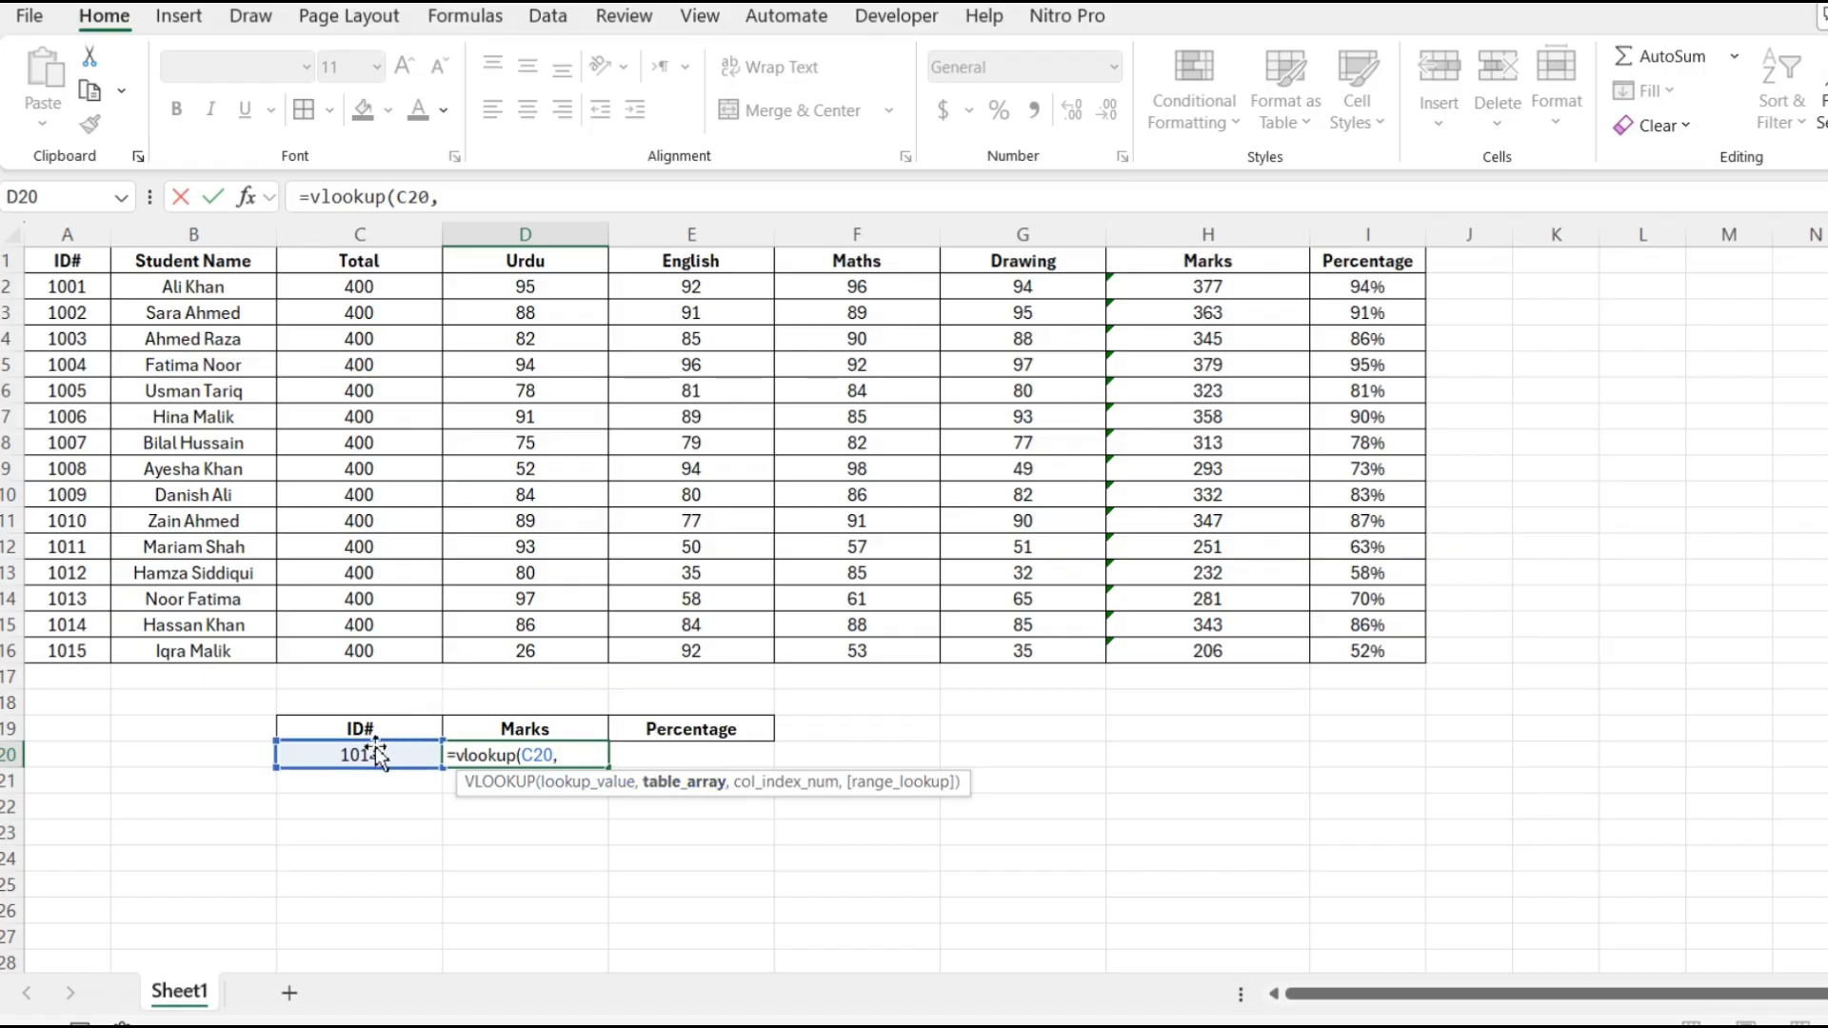
{"action": "key", "text": "BackSpace"}
{"action": "key", "text": "BackSpace"}
{"action": "key", "text": "BackSpace"}
{"action": "key", "text": "BackSpace"}
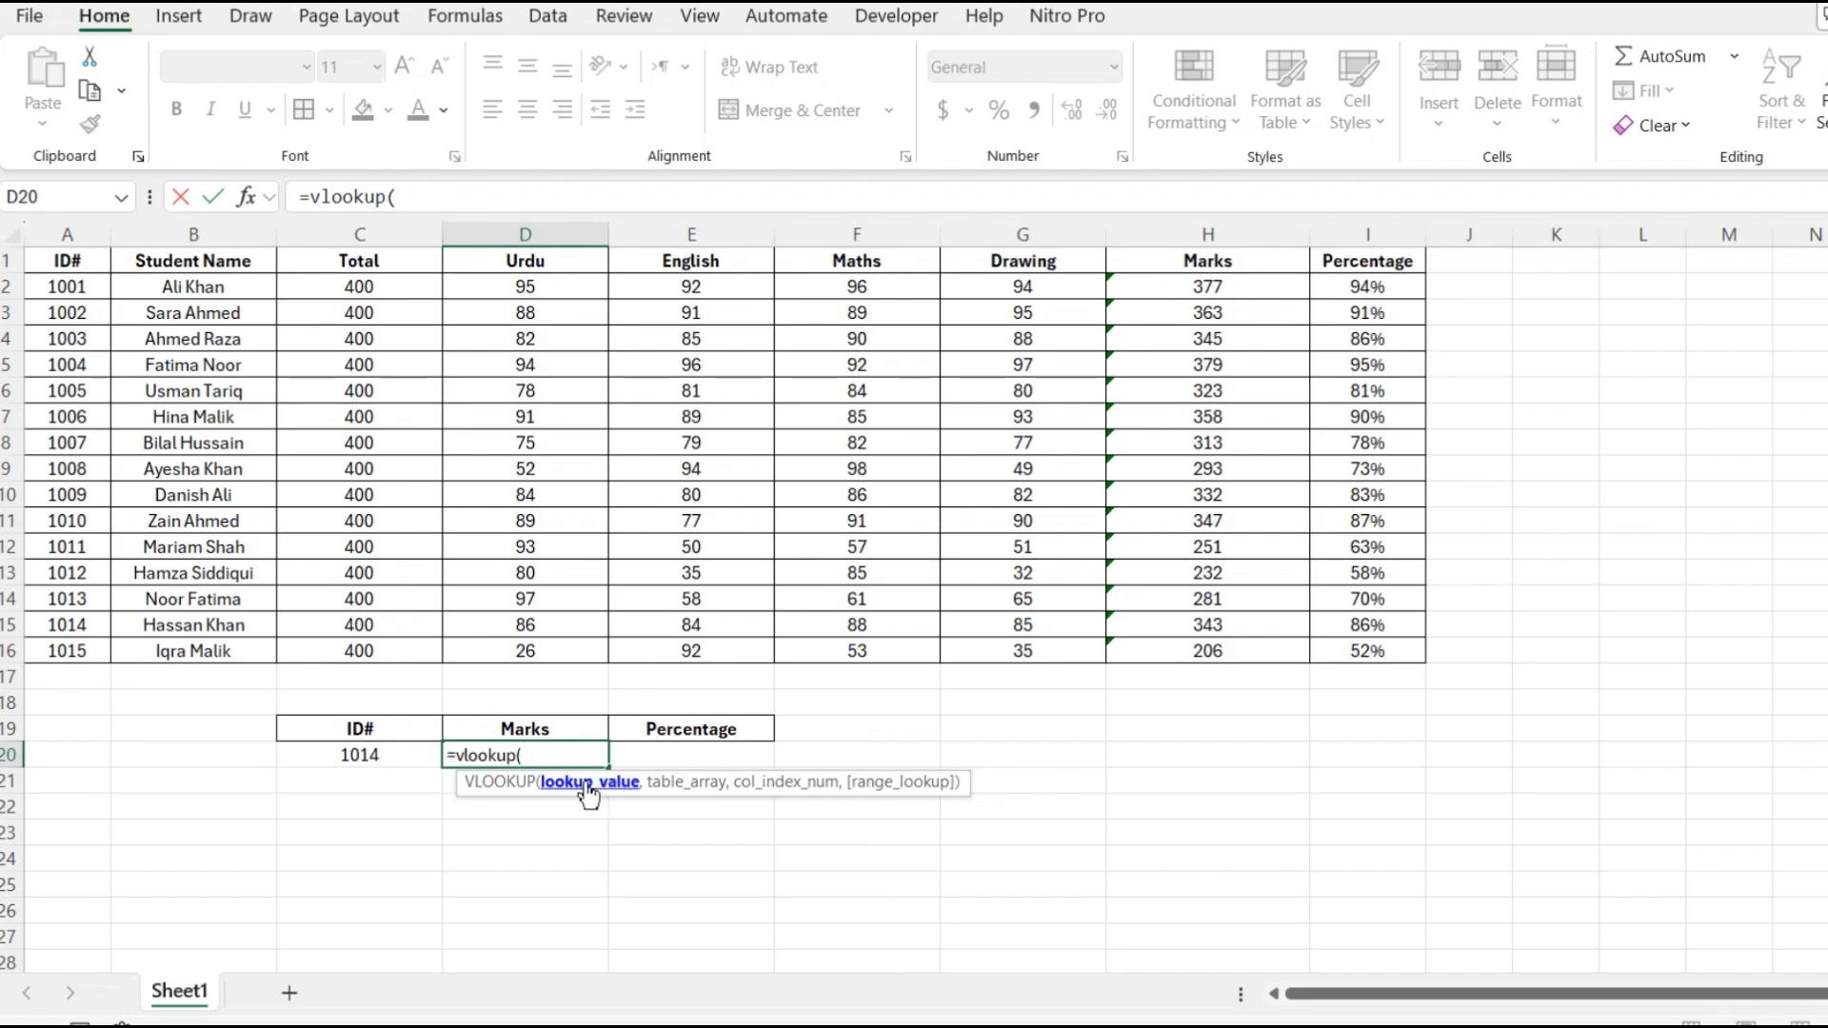
Complete the VLOOKUP in D20 with lookup value C20, table array A1:I16, column index 8 and FALSE for an exact match.
{"action": "left_click", "coordinate": [339, 758]}
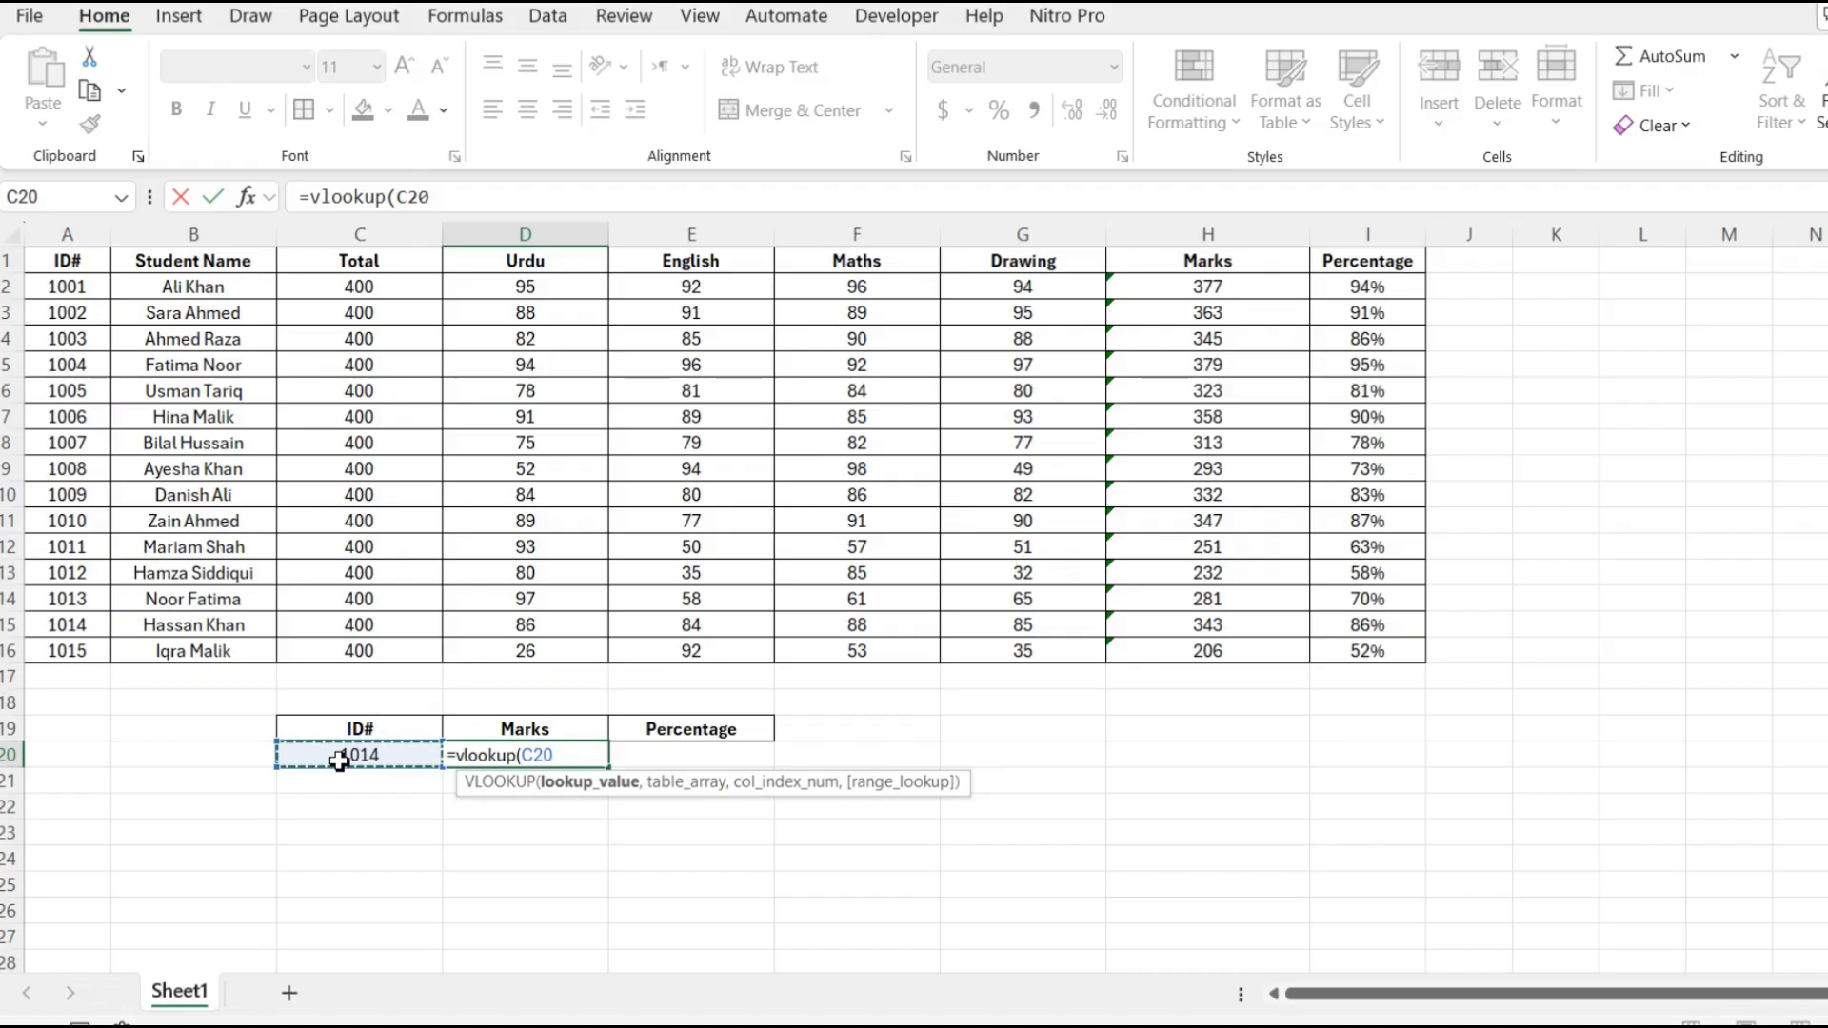
{"action": "type", "text": ","}
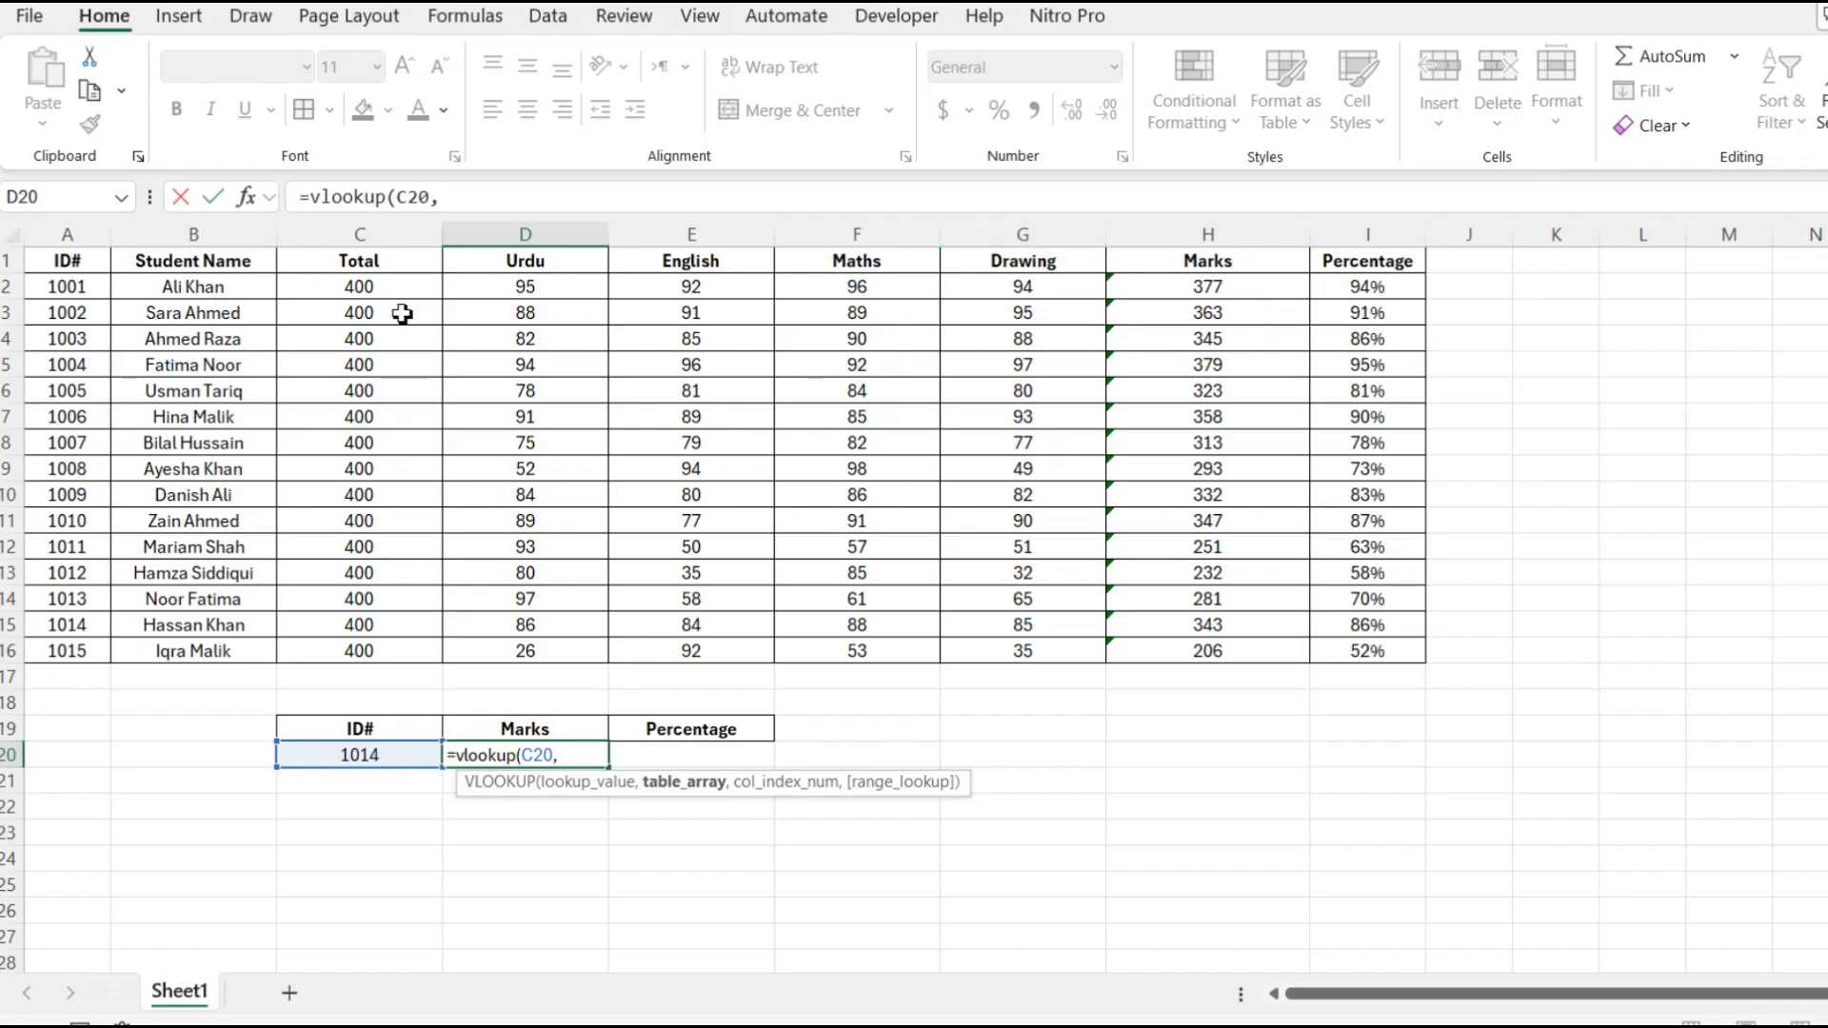
{"action": "left_click_drag", "start_coordinate": [71, 264], "coordinate": [1333, 648]}
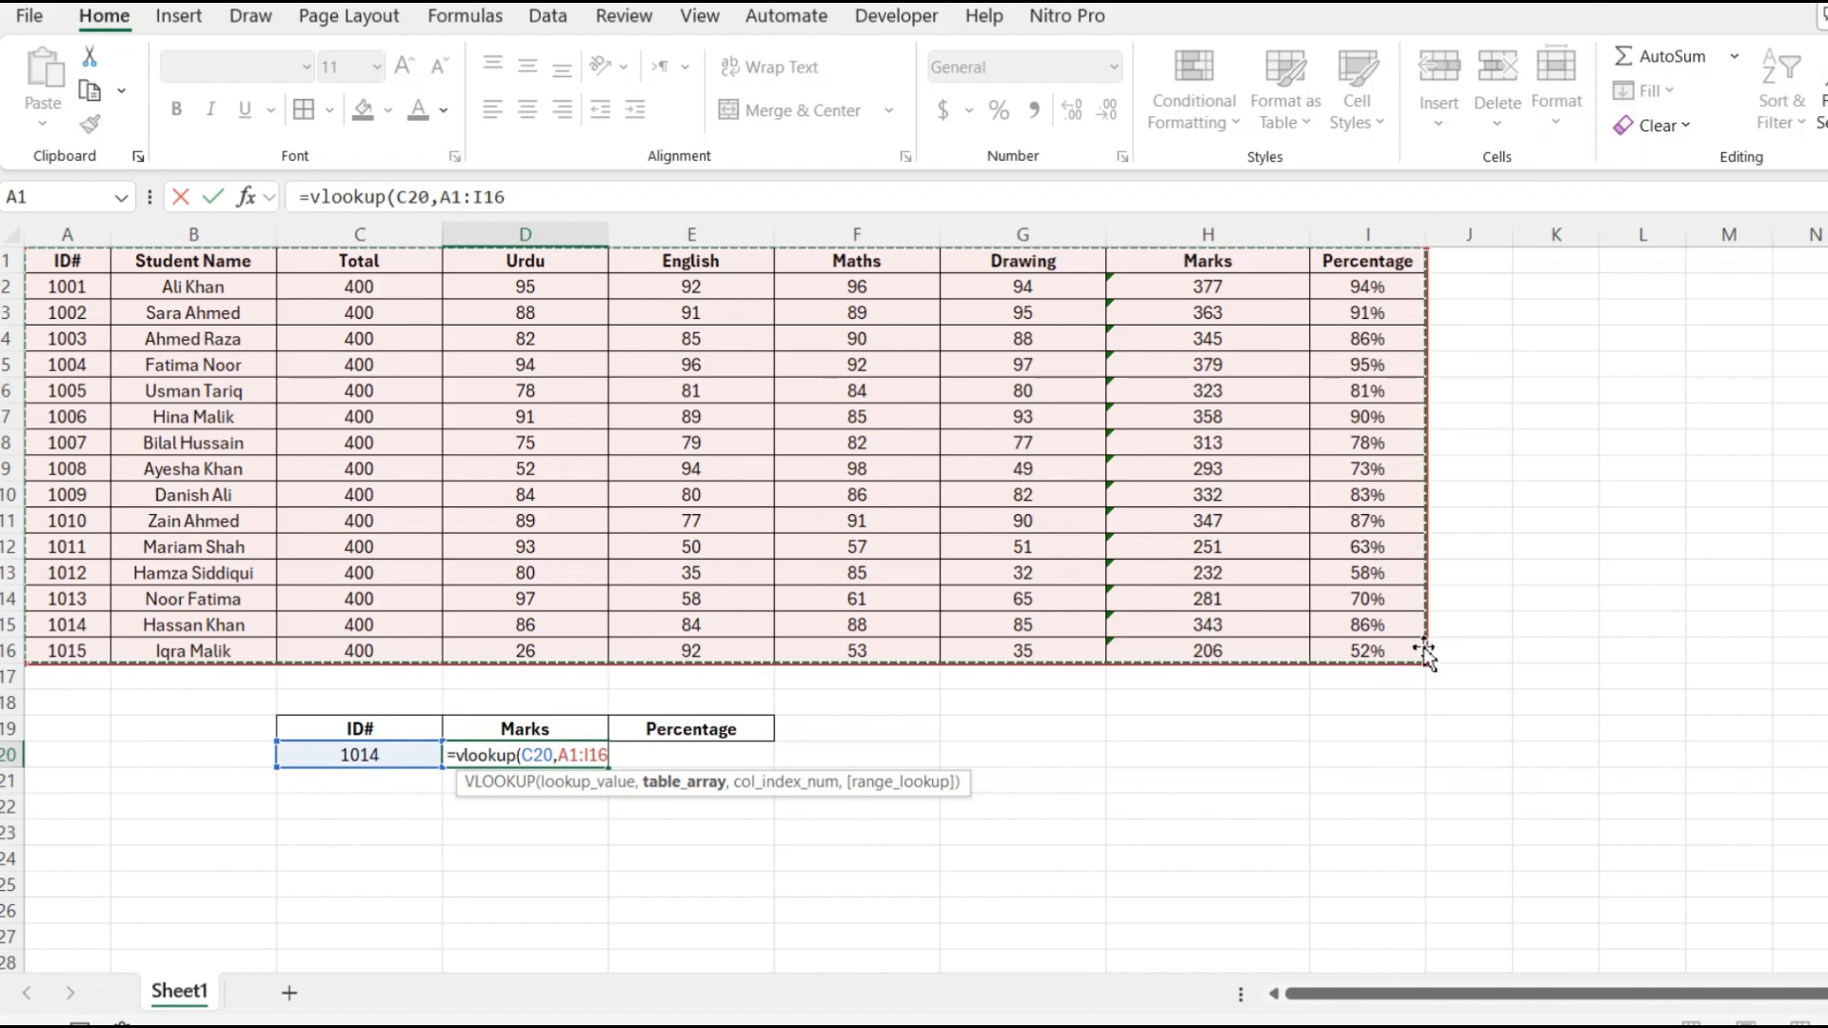
{"action": "type", "text": ",8"}
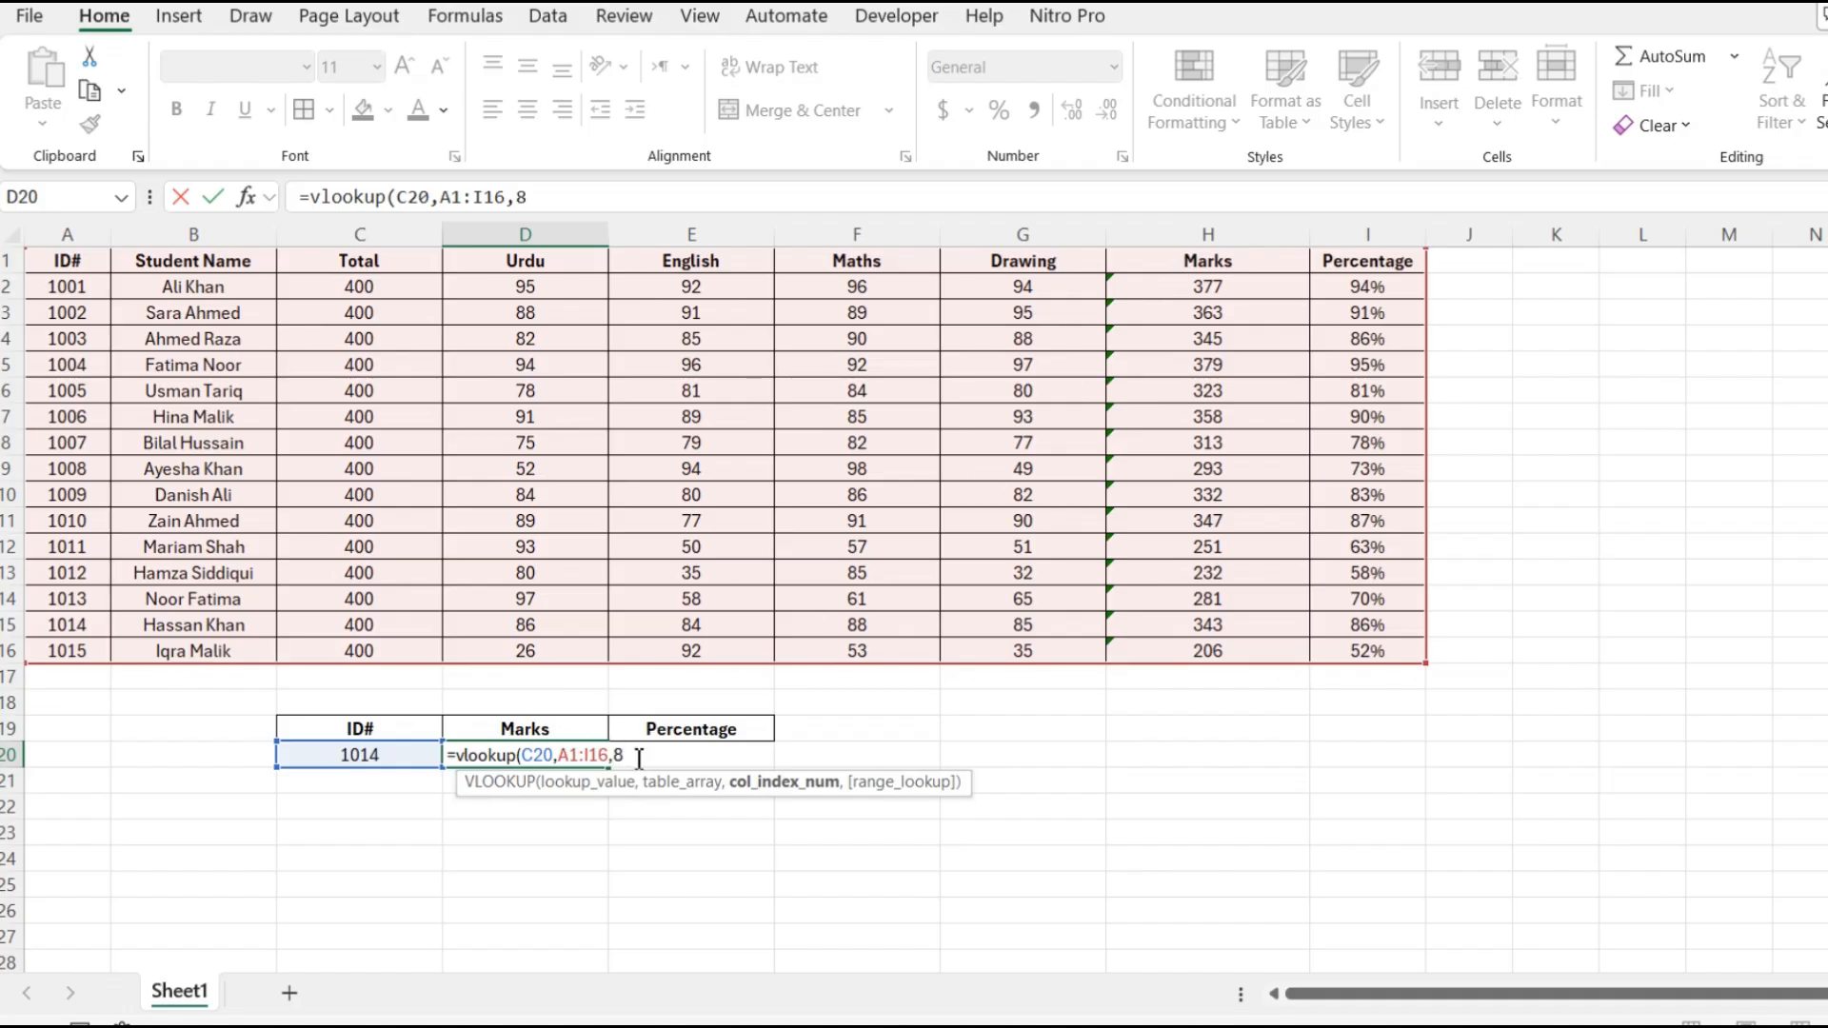
{"action": "type", "text": ","}
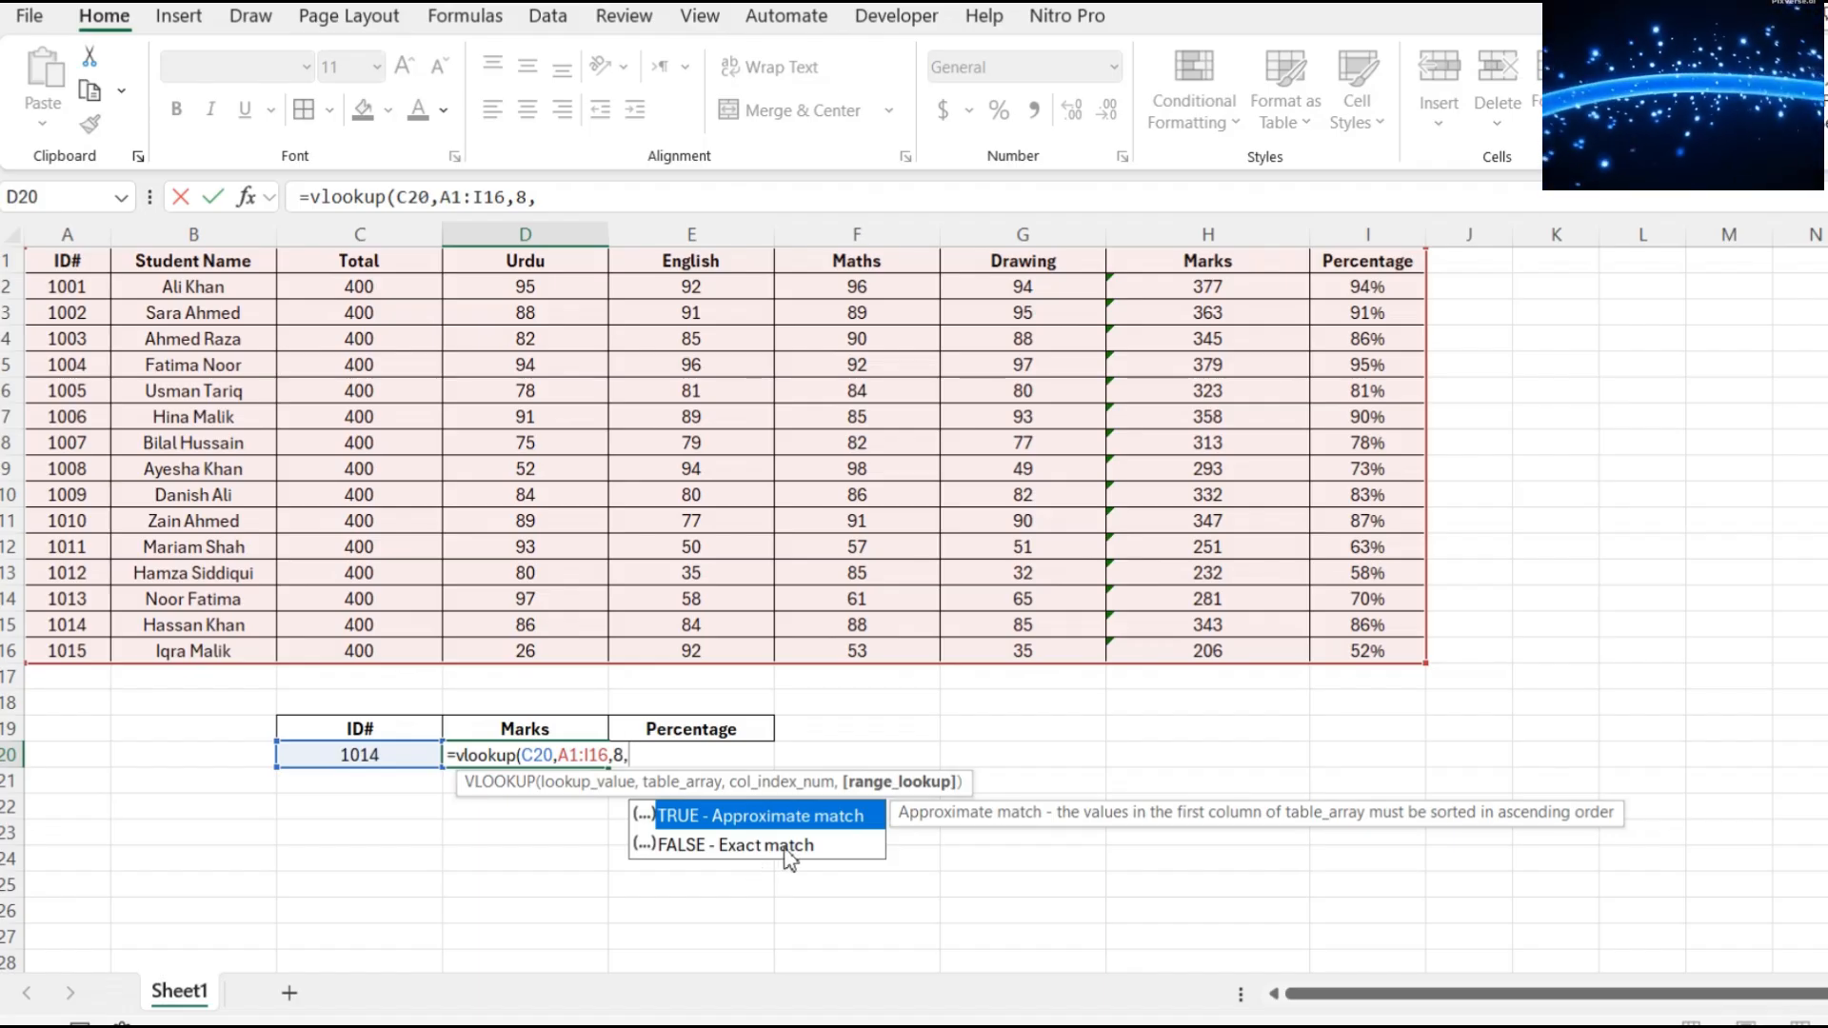
{"action": "type", "text": "F"}
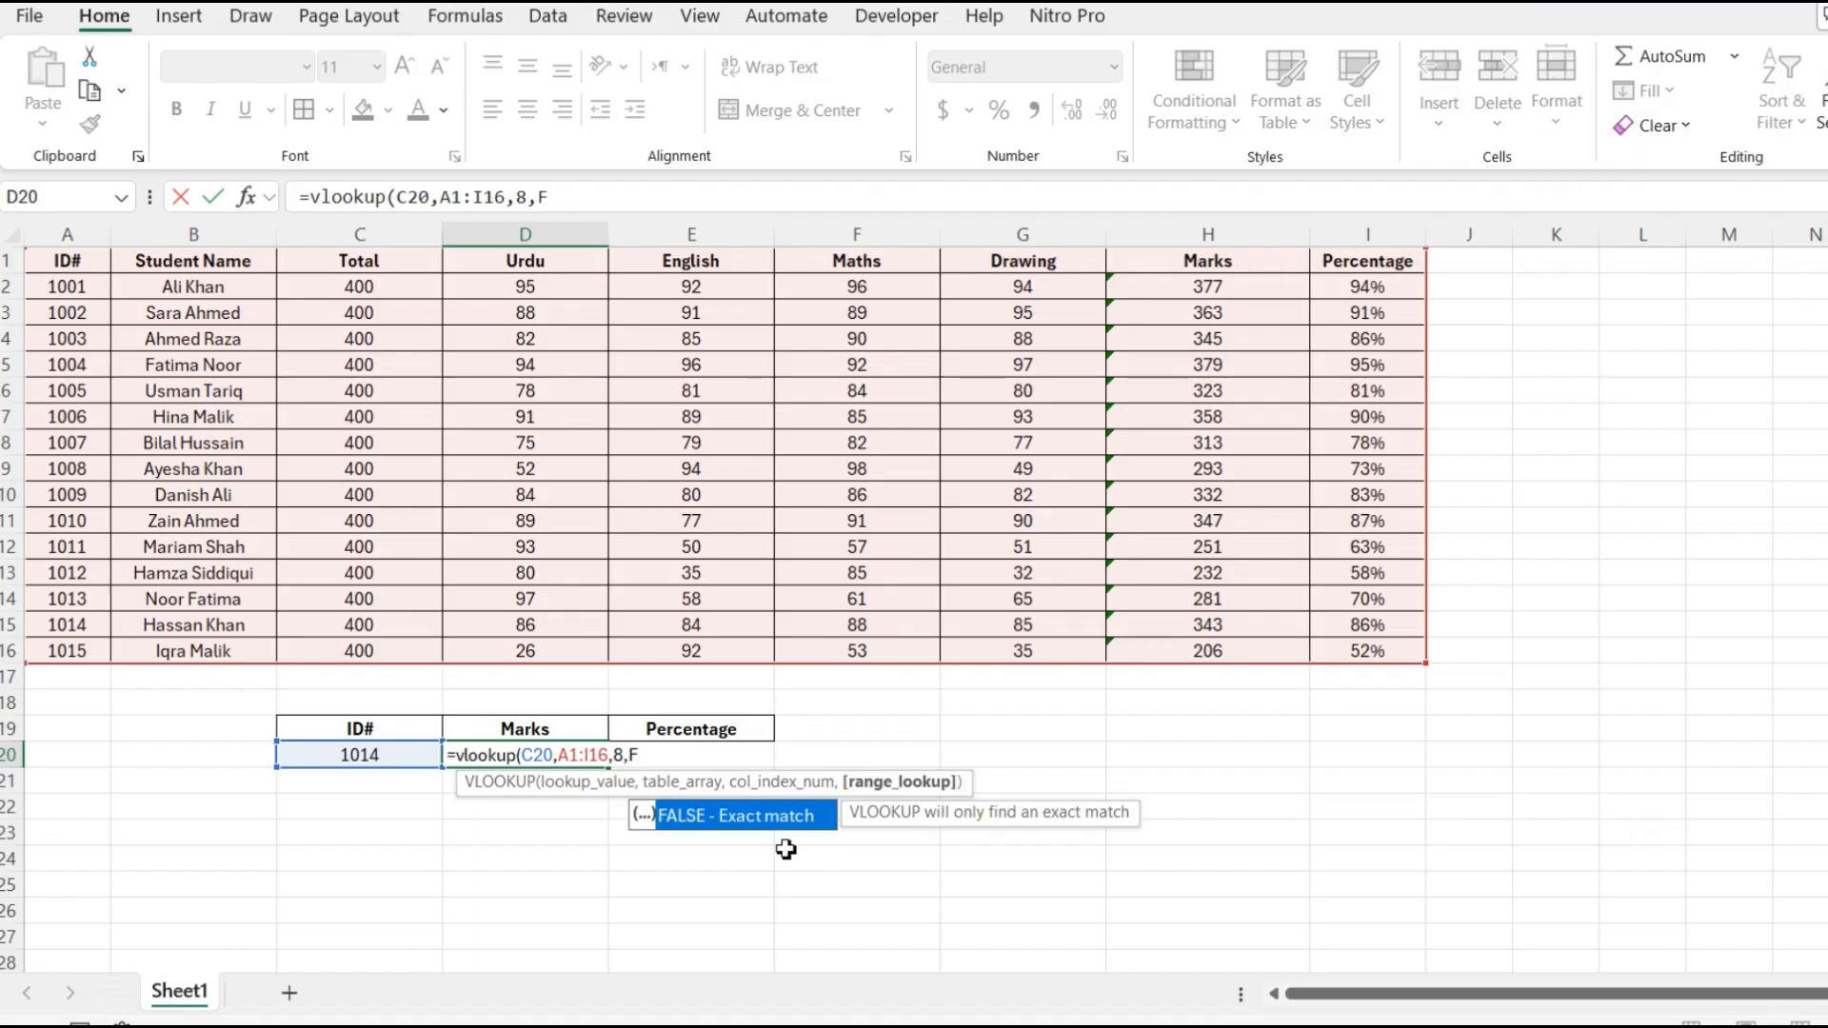
{"action": "type", "text": "alse)"}
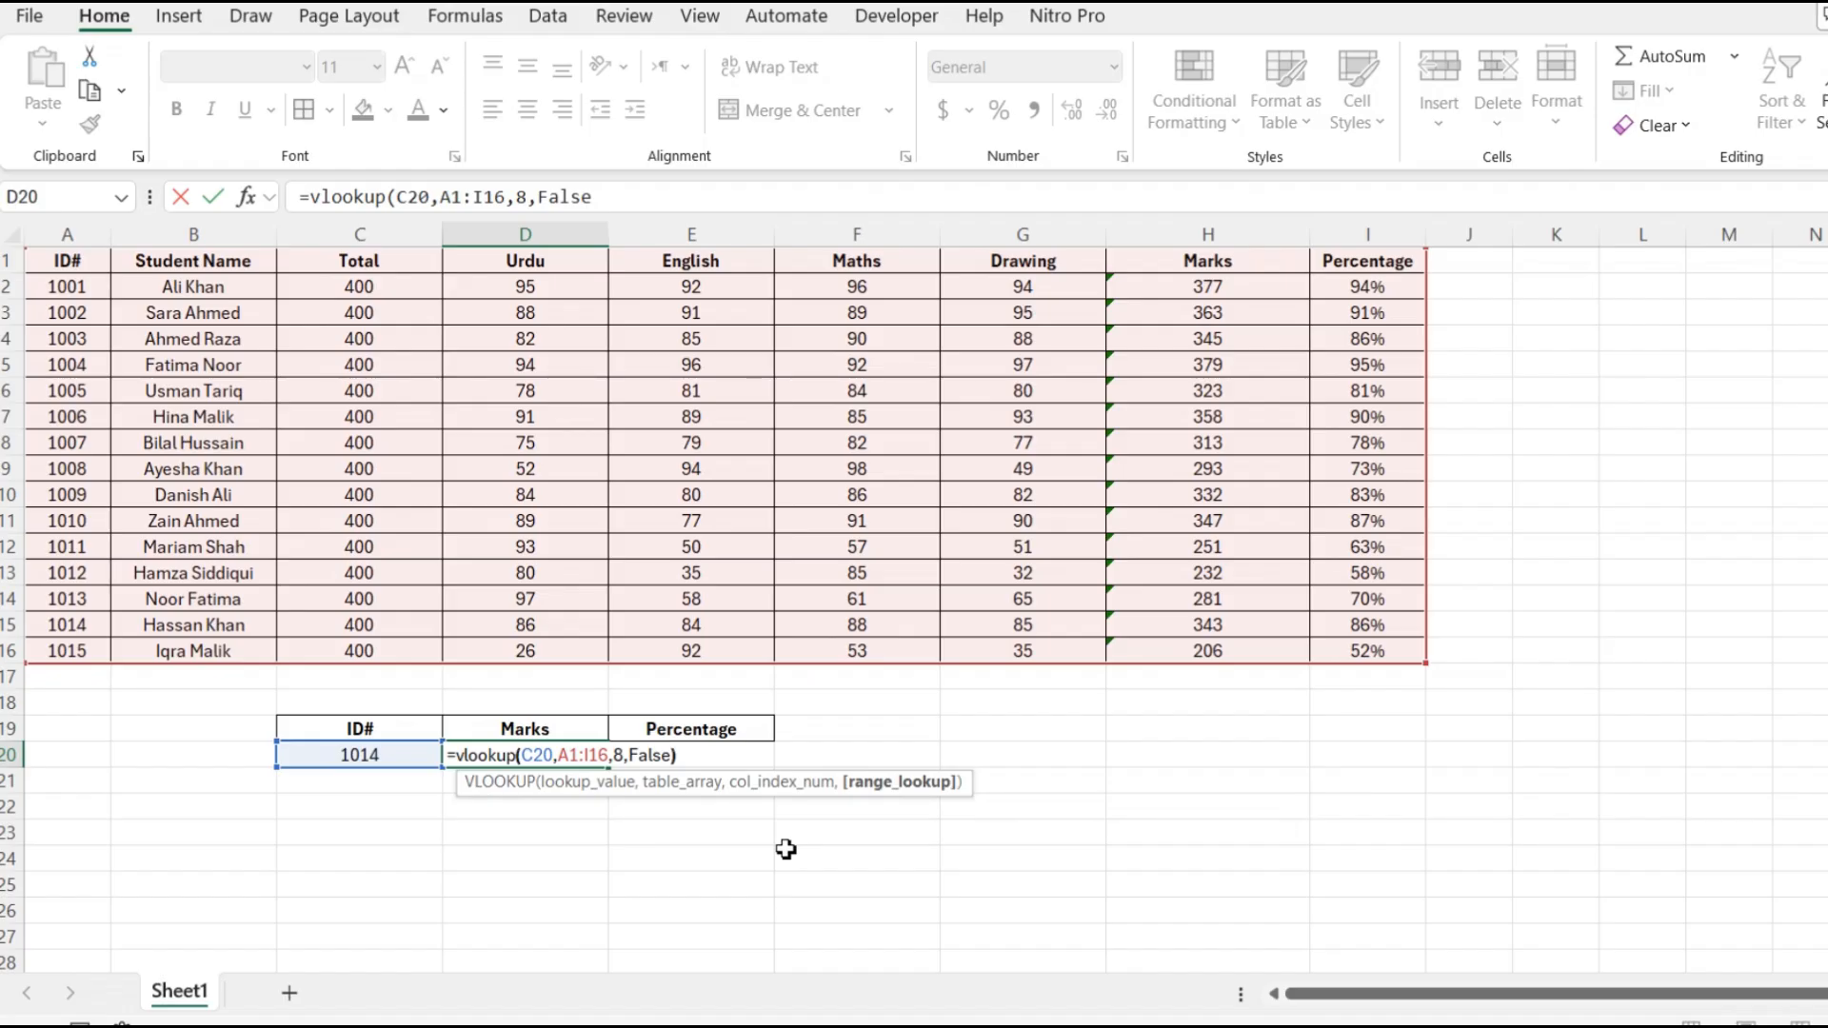
{"action": "key", "text": "Return"}
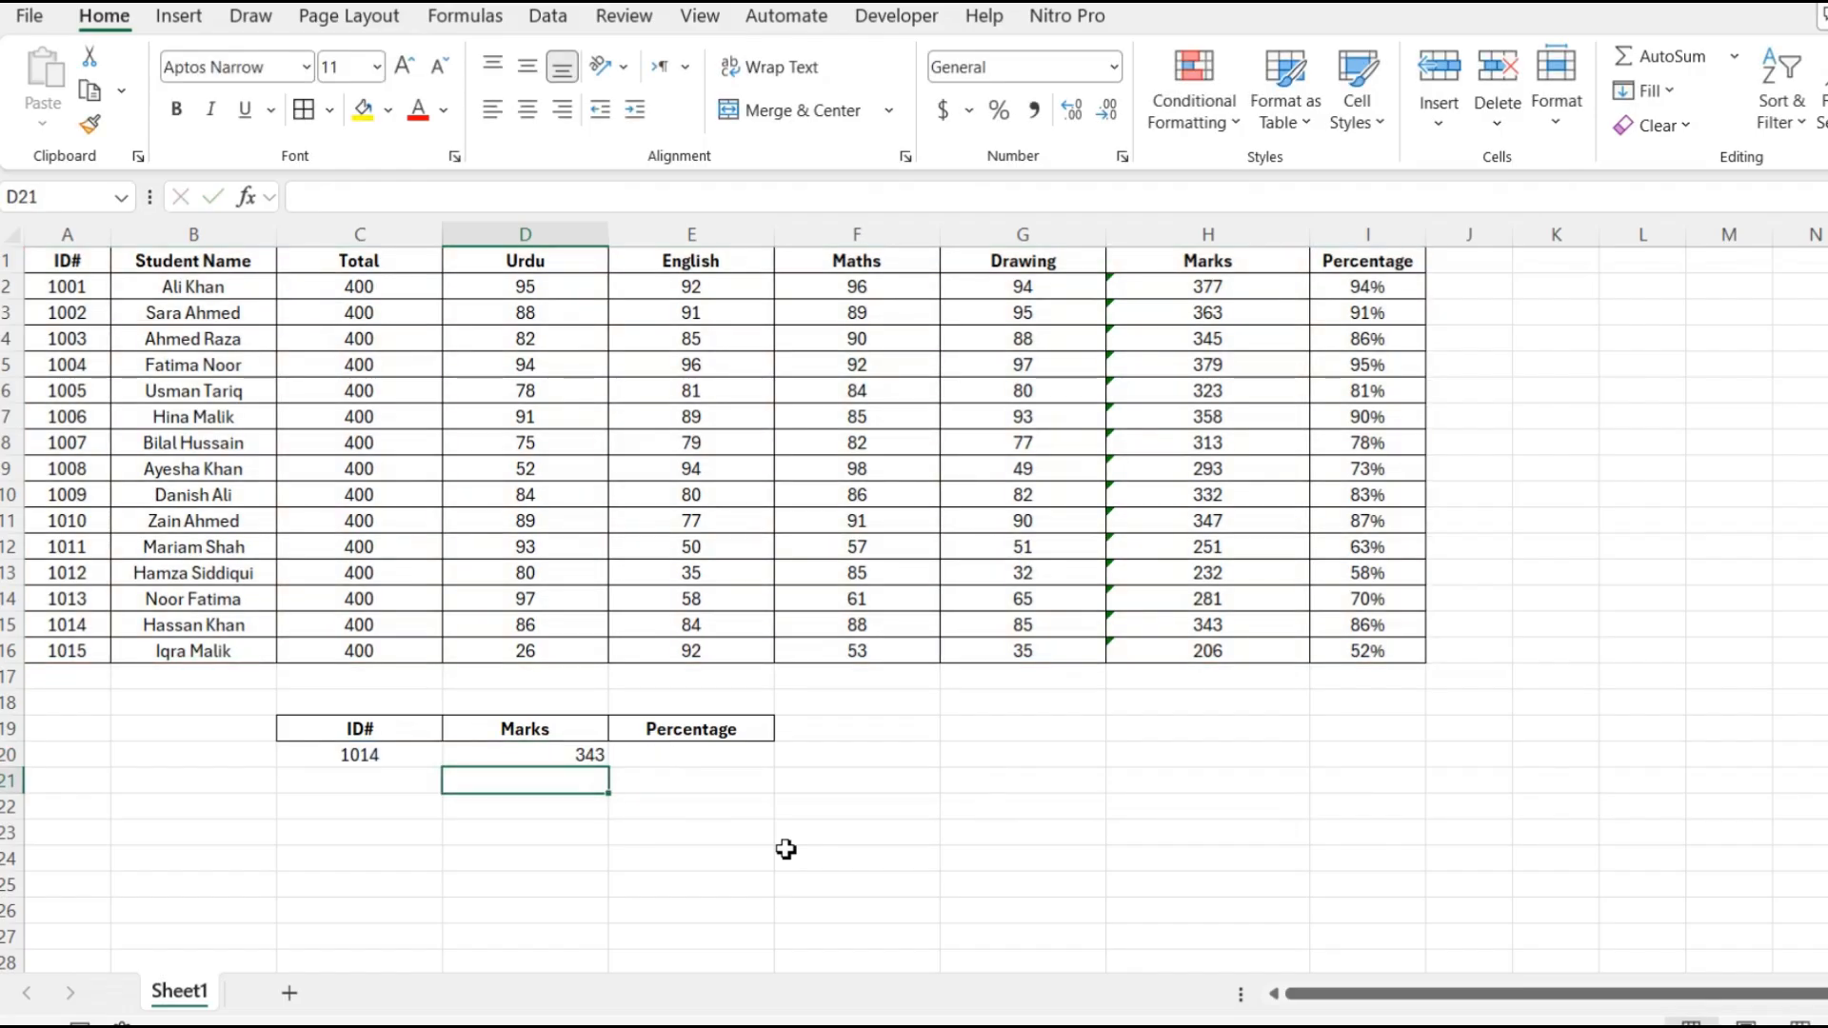
Start a VLOOKUP formula in E20 under the Percentage header with C20 as the lookup value.
{"action": "key", "text": "Up"}
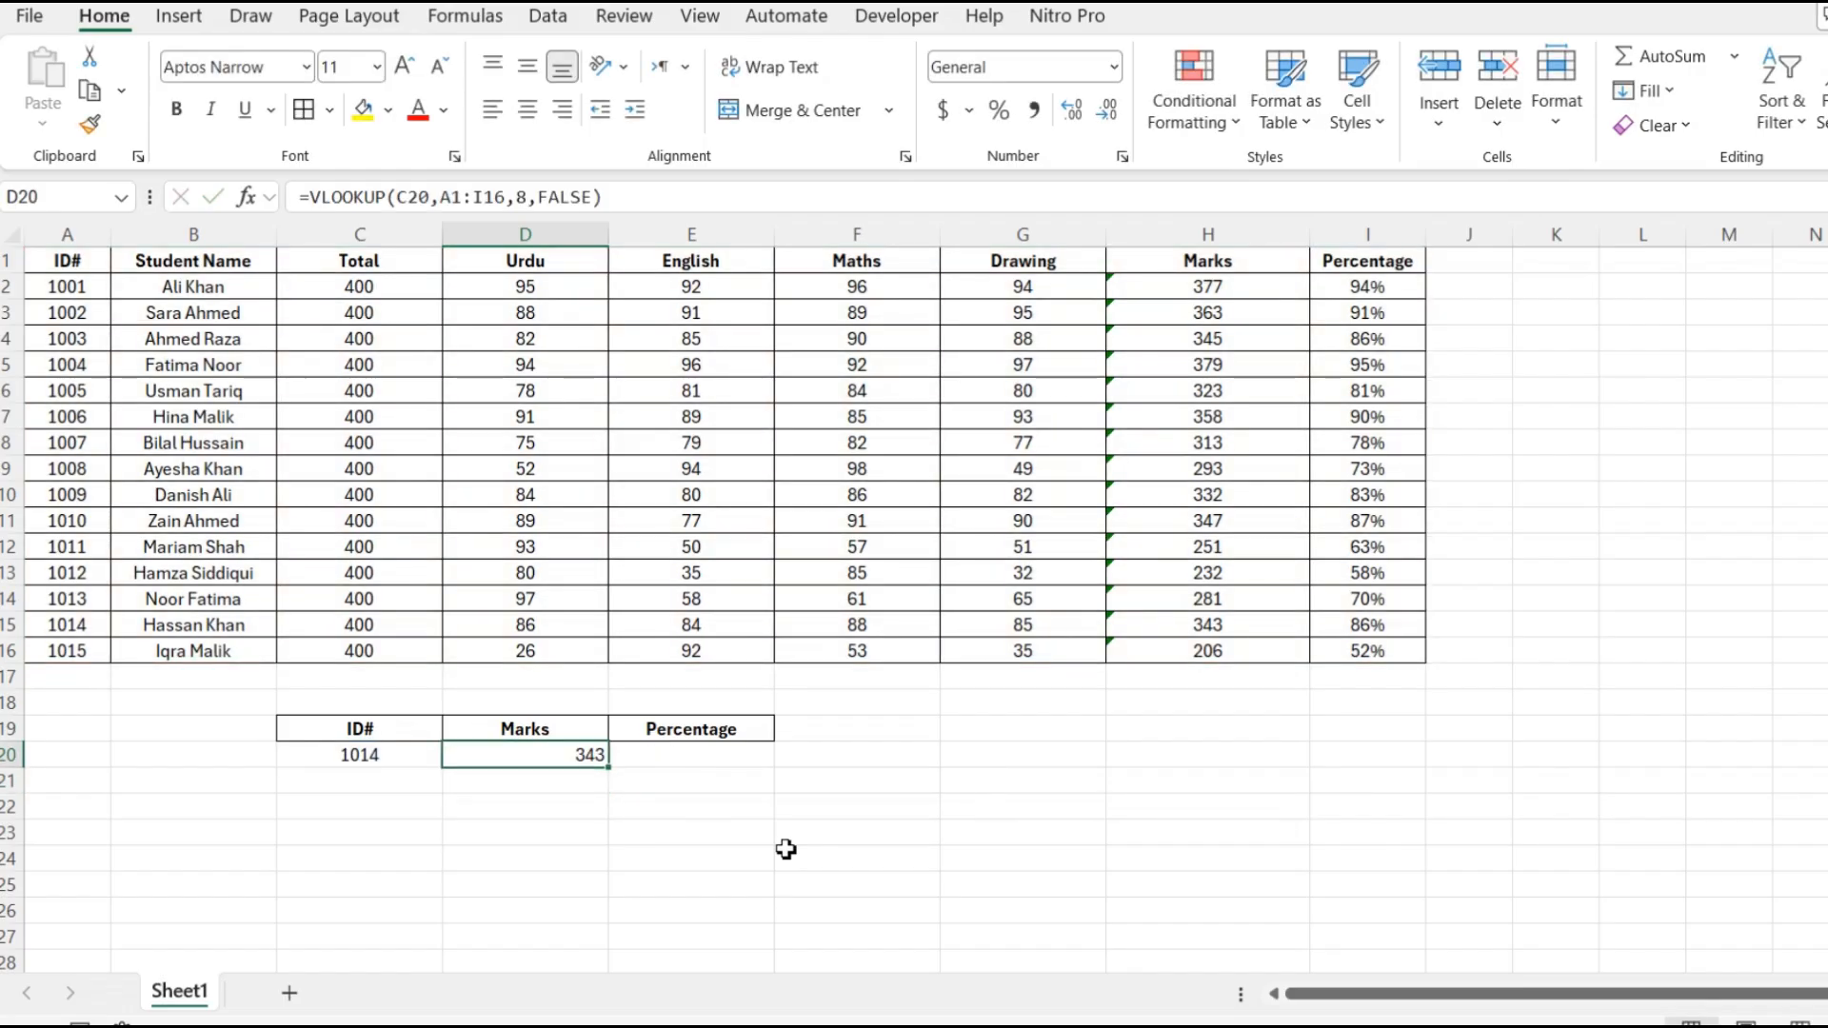
{"action": "key", "text": "Left"}
{"action": "key", "text": "Right"}
{"action": "key", "text": "Left"}
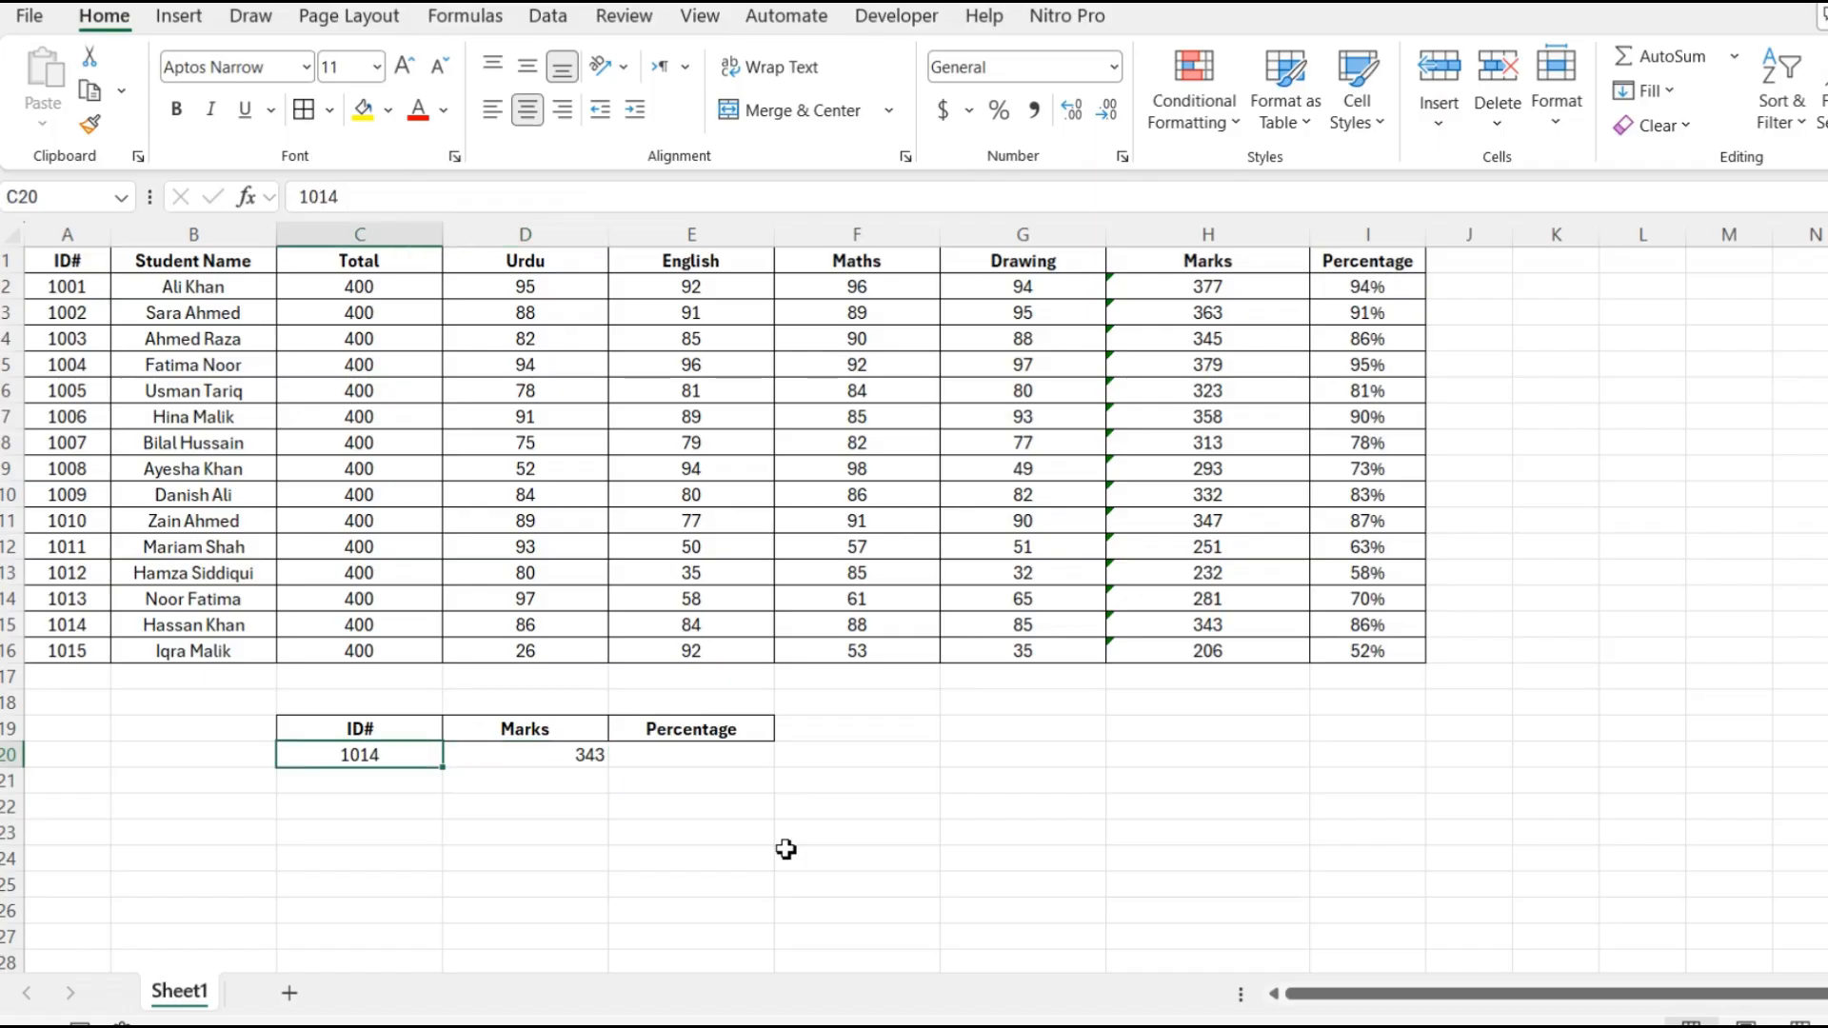
{"action": "key", "text": "Right"}
{"action": "key", "text": "Right"}
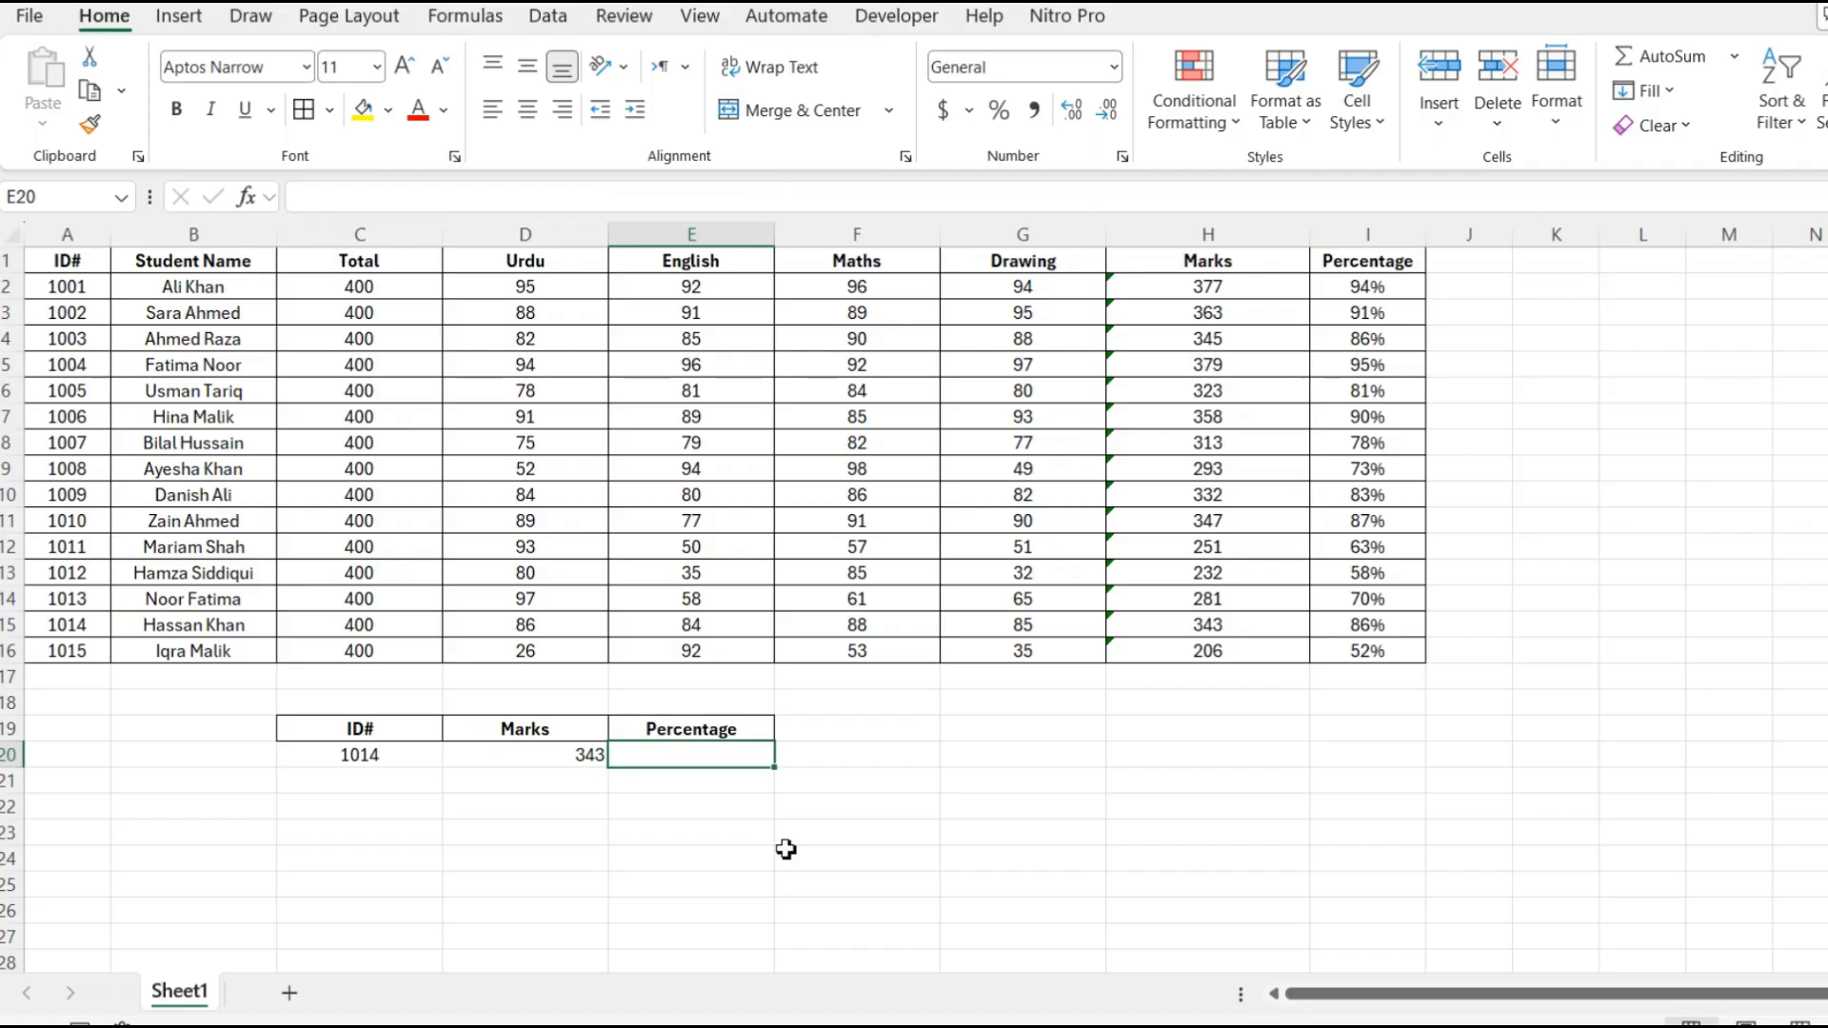
{"action": "key", "text": "Left"}
{"action": "key", "text": "Right"}
{"action": "type", "text": "="}
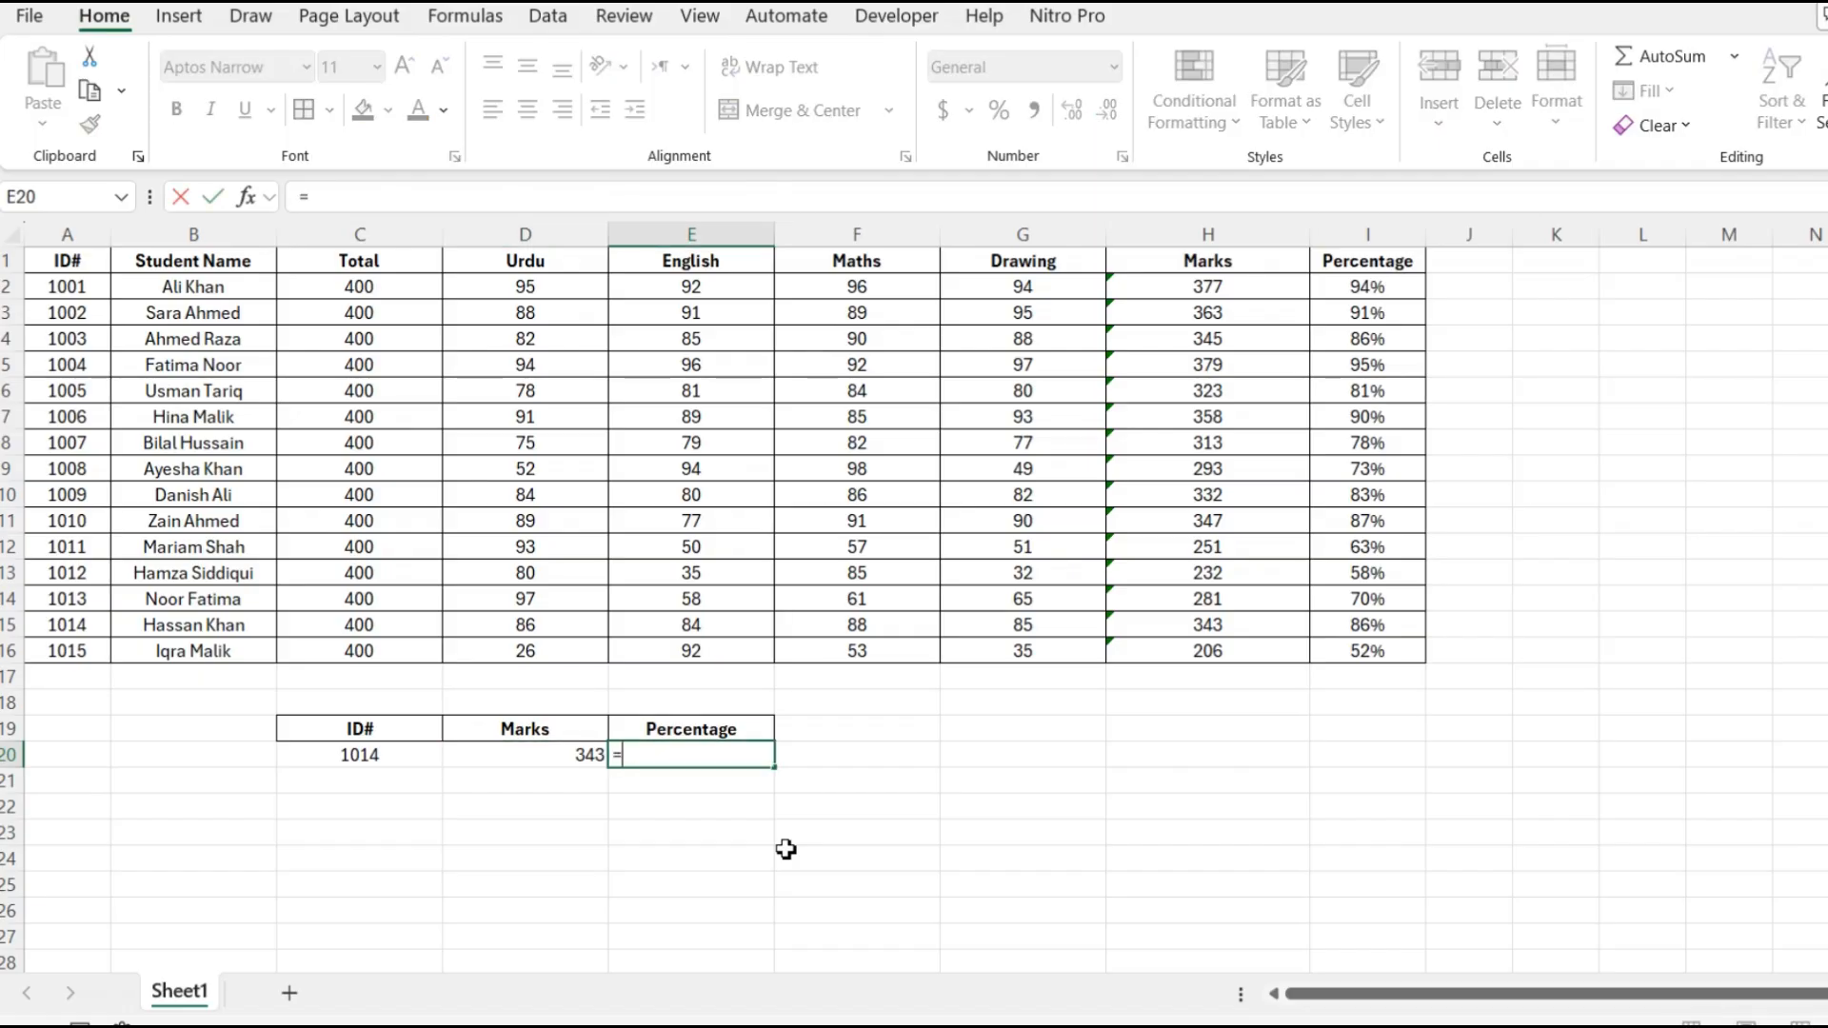
{"action": "type", "text": "vlookup("}
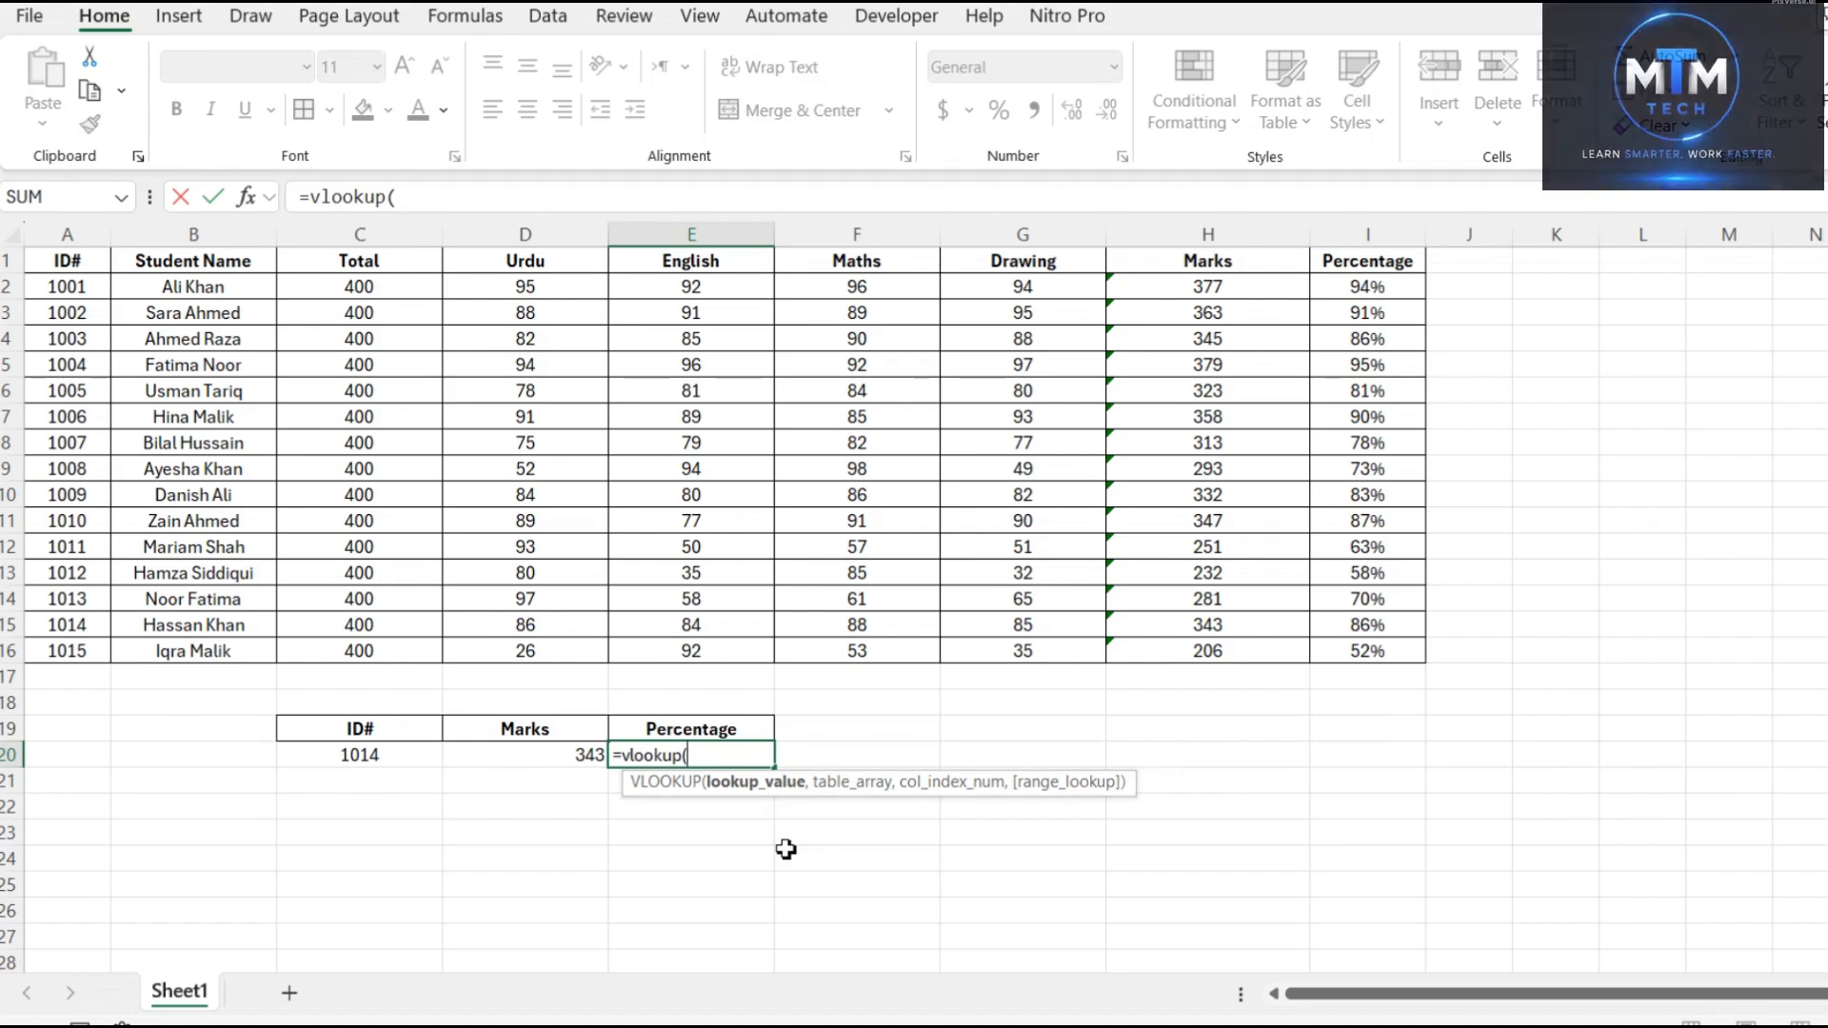
{"action": "key", "text": "Up"}
{"action": "key", "text": "Left"}
{"action": "key", "text": "Down"}
{"action": "key", "text": "Left"}
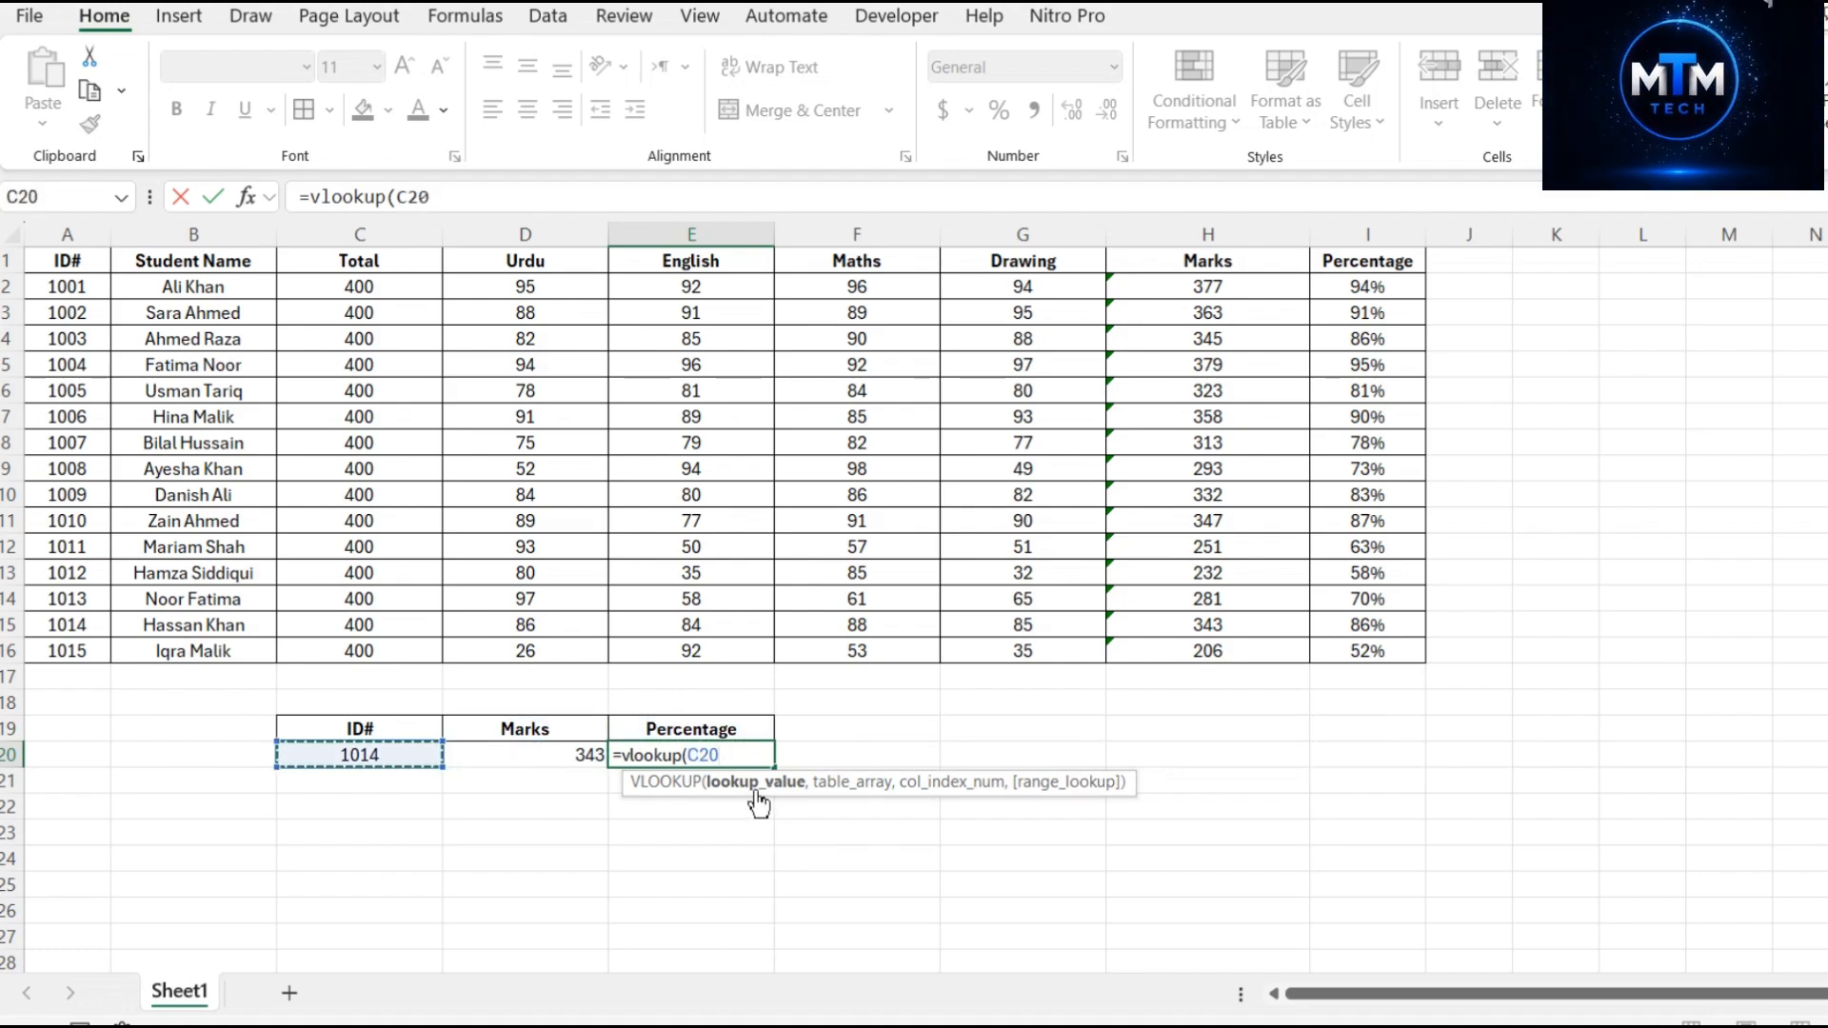
Complete the VLOOKUP in E20 with table array A1:I16, column index 9 and FALSE for an exact match.
{"action": "type", "text": ","}
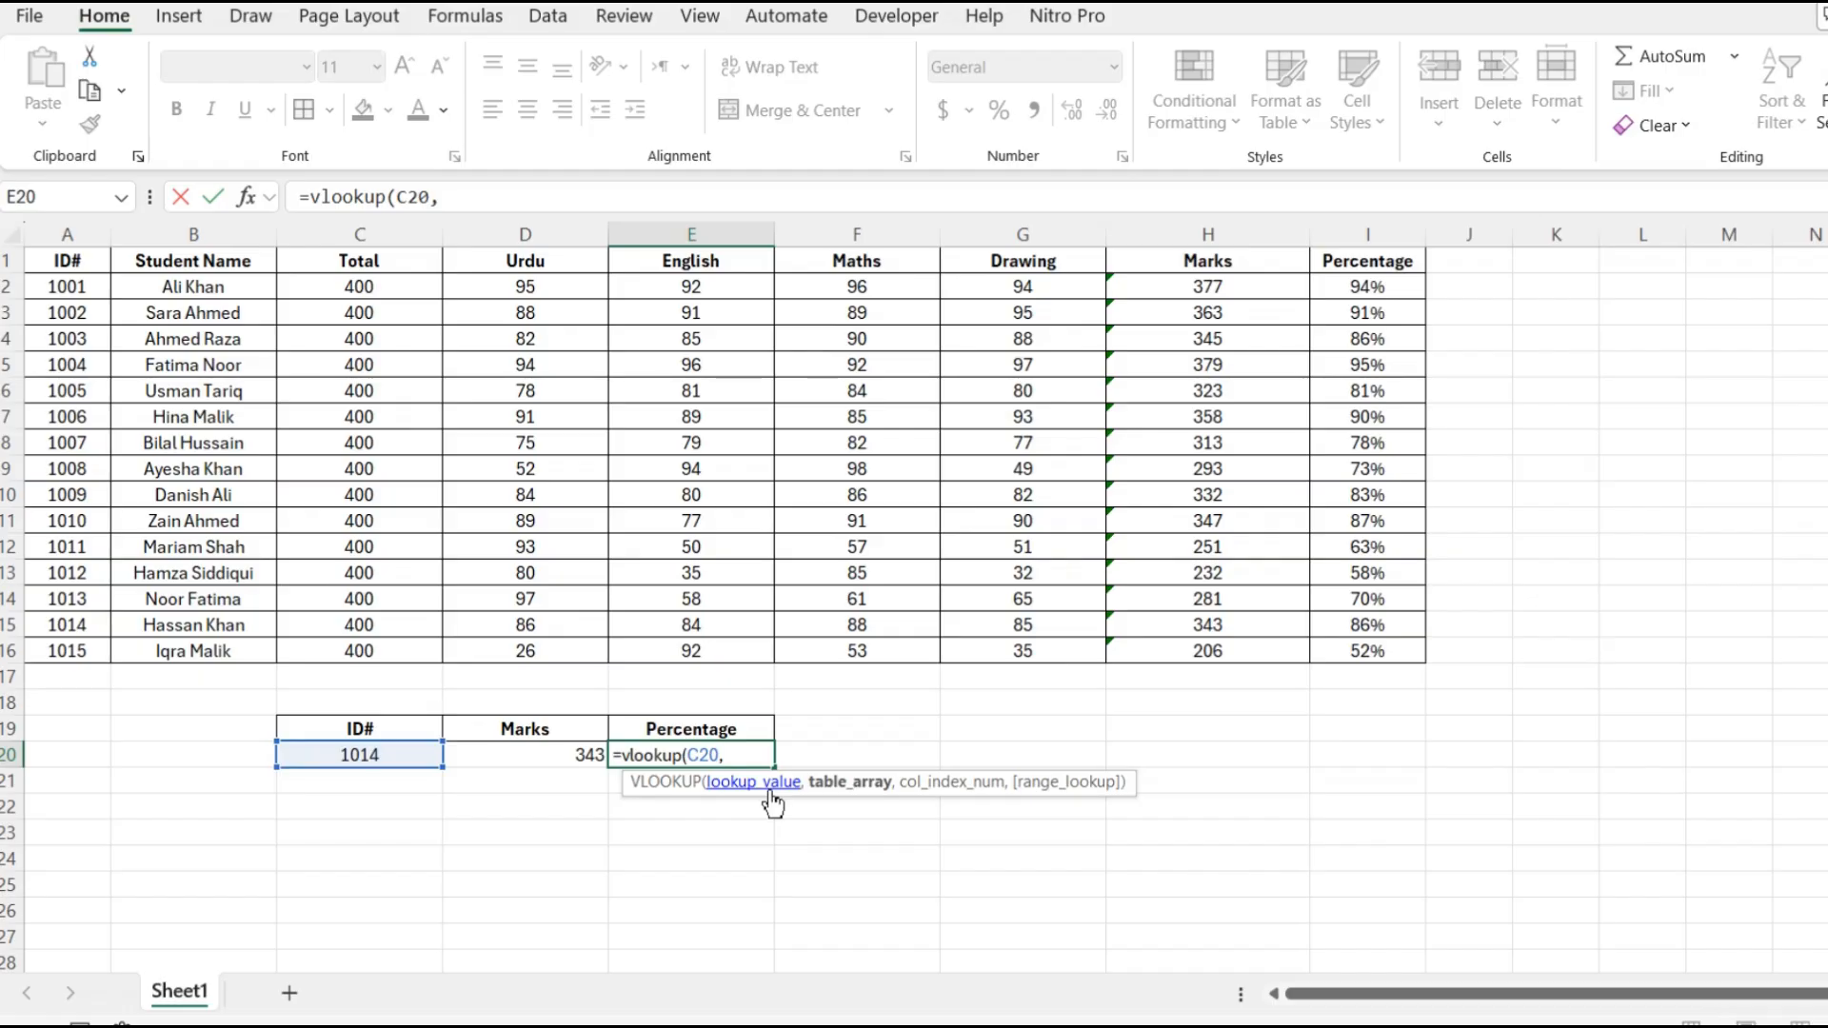
{"action": "left_click_drag", "start_coordinate": [54, 263], "coordinate": [1362, 649]}
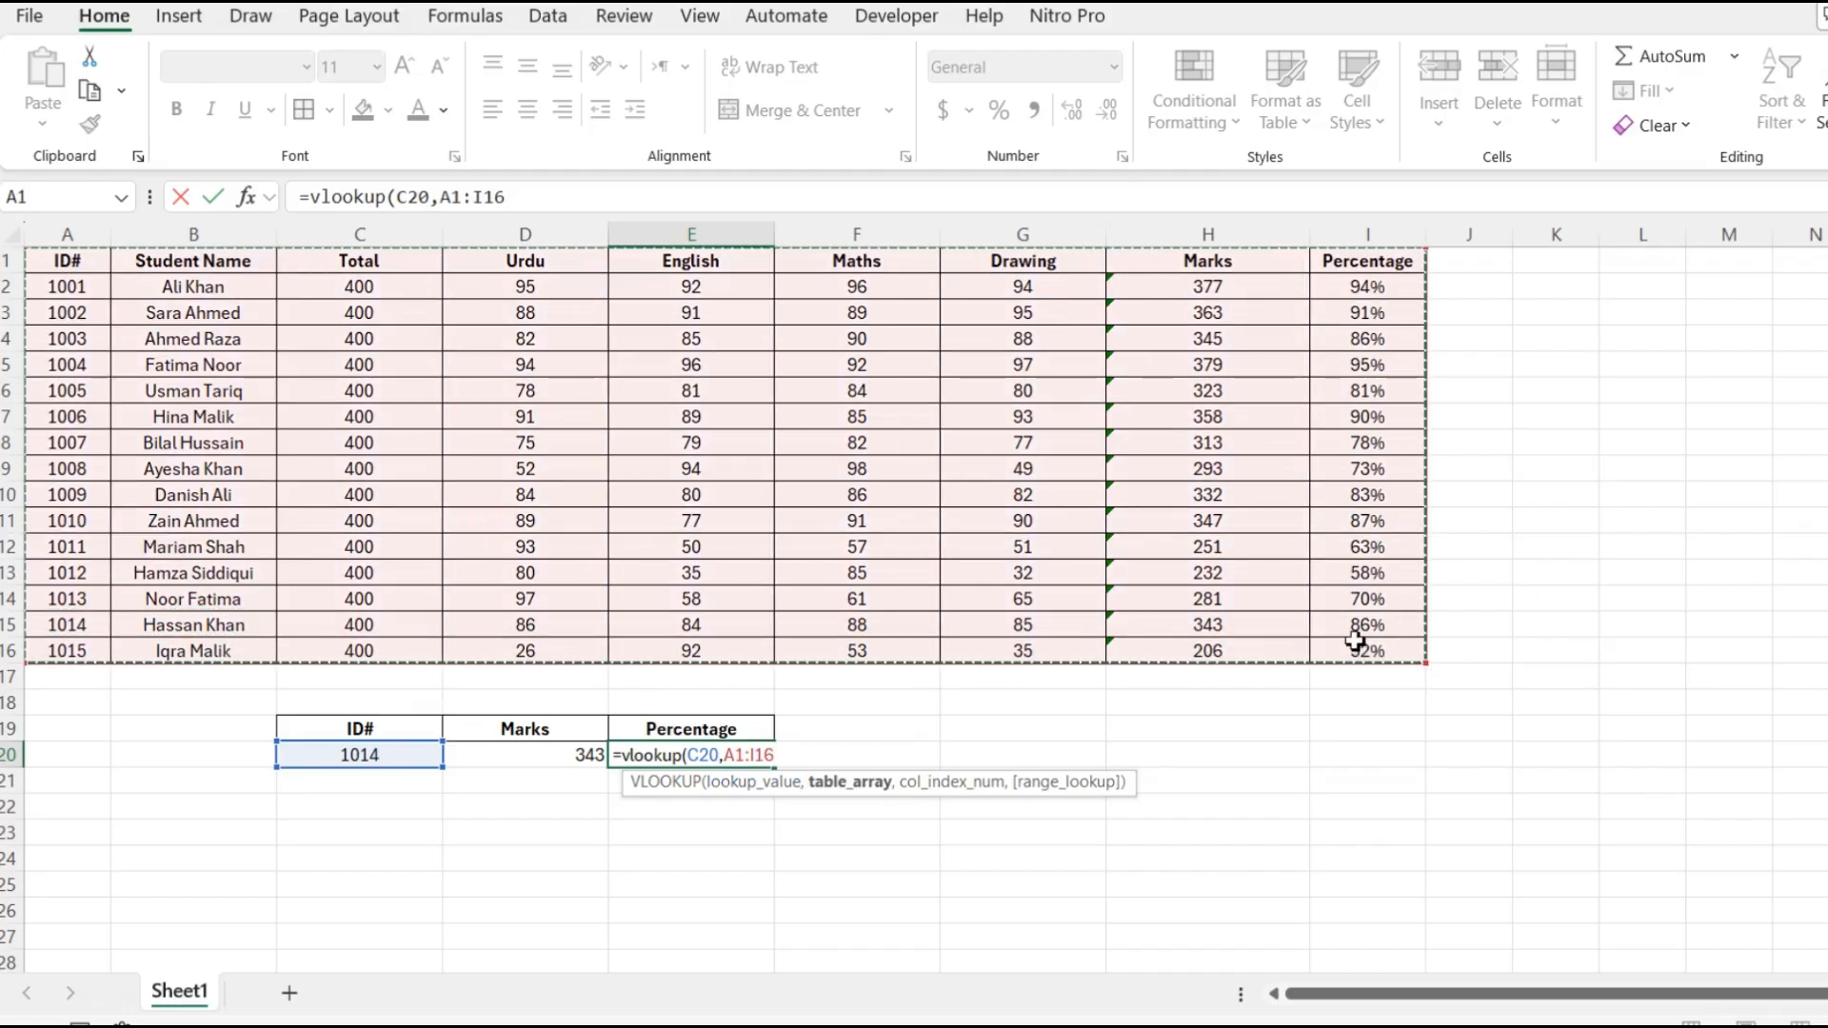
{"action": "key", "text": "shift+Left"}
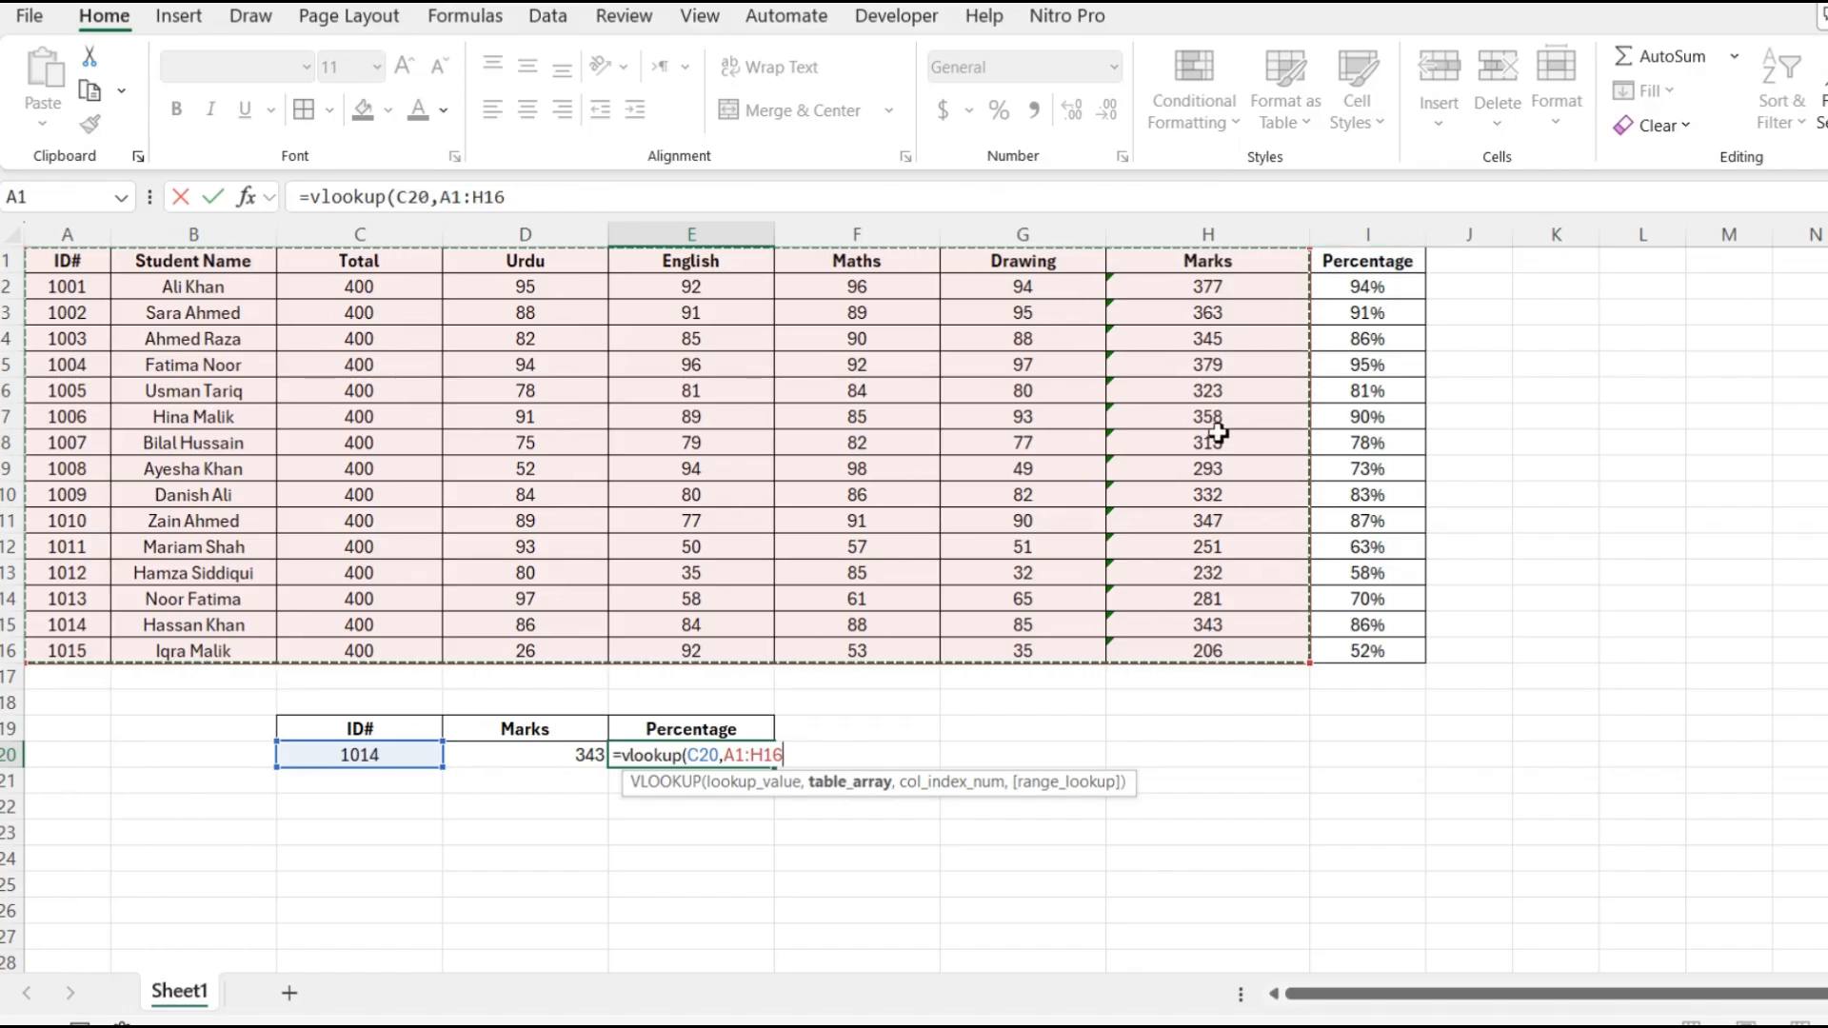
{"action": "type", "text": ",8"}
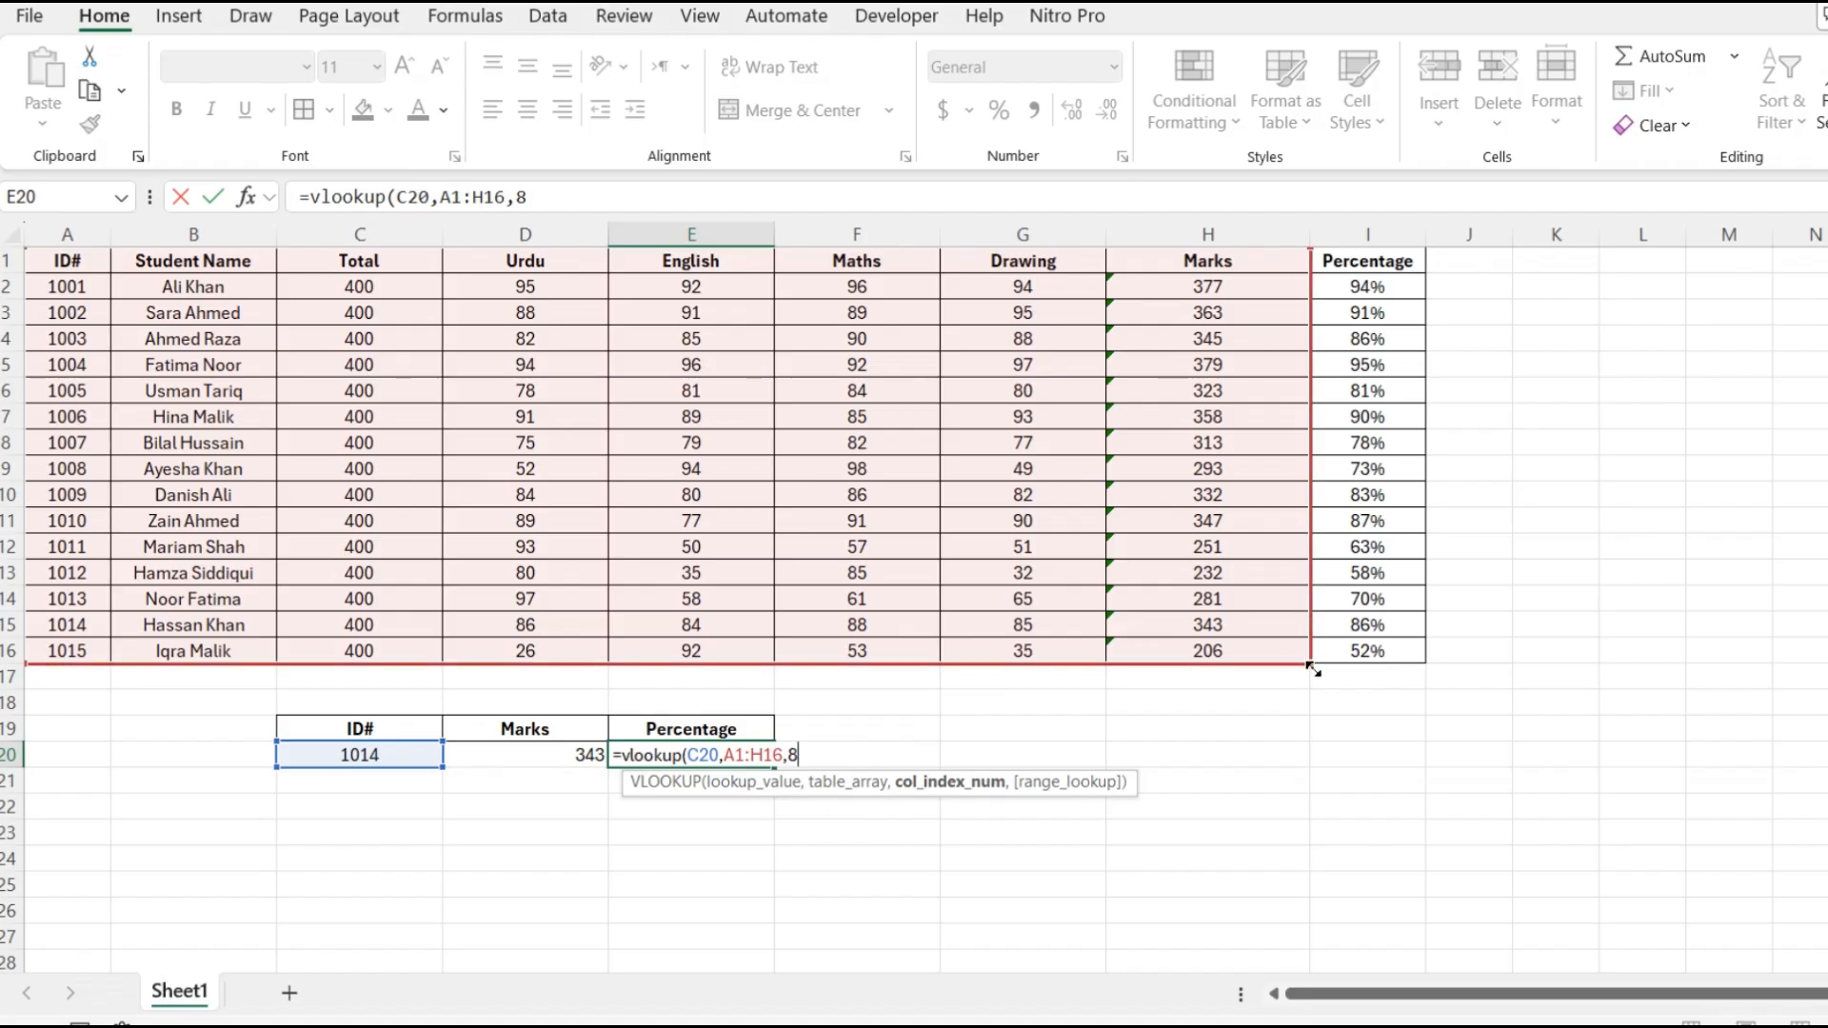
{"action": "left_click_drag", "start_coordinate": [1326, 666], "coordinate": [1409, 672]}
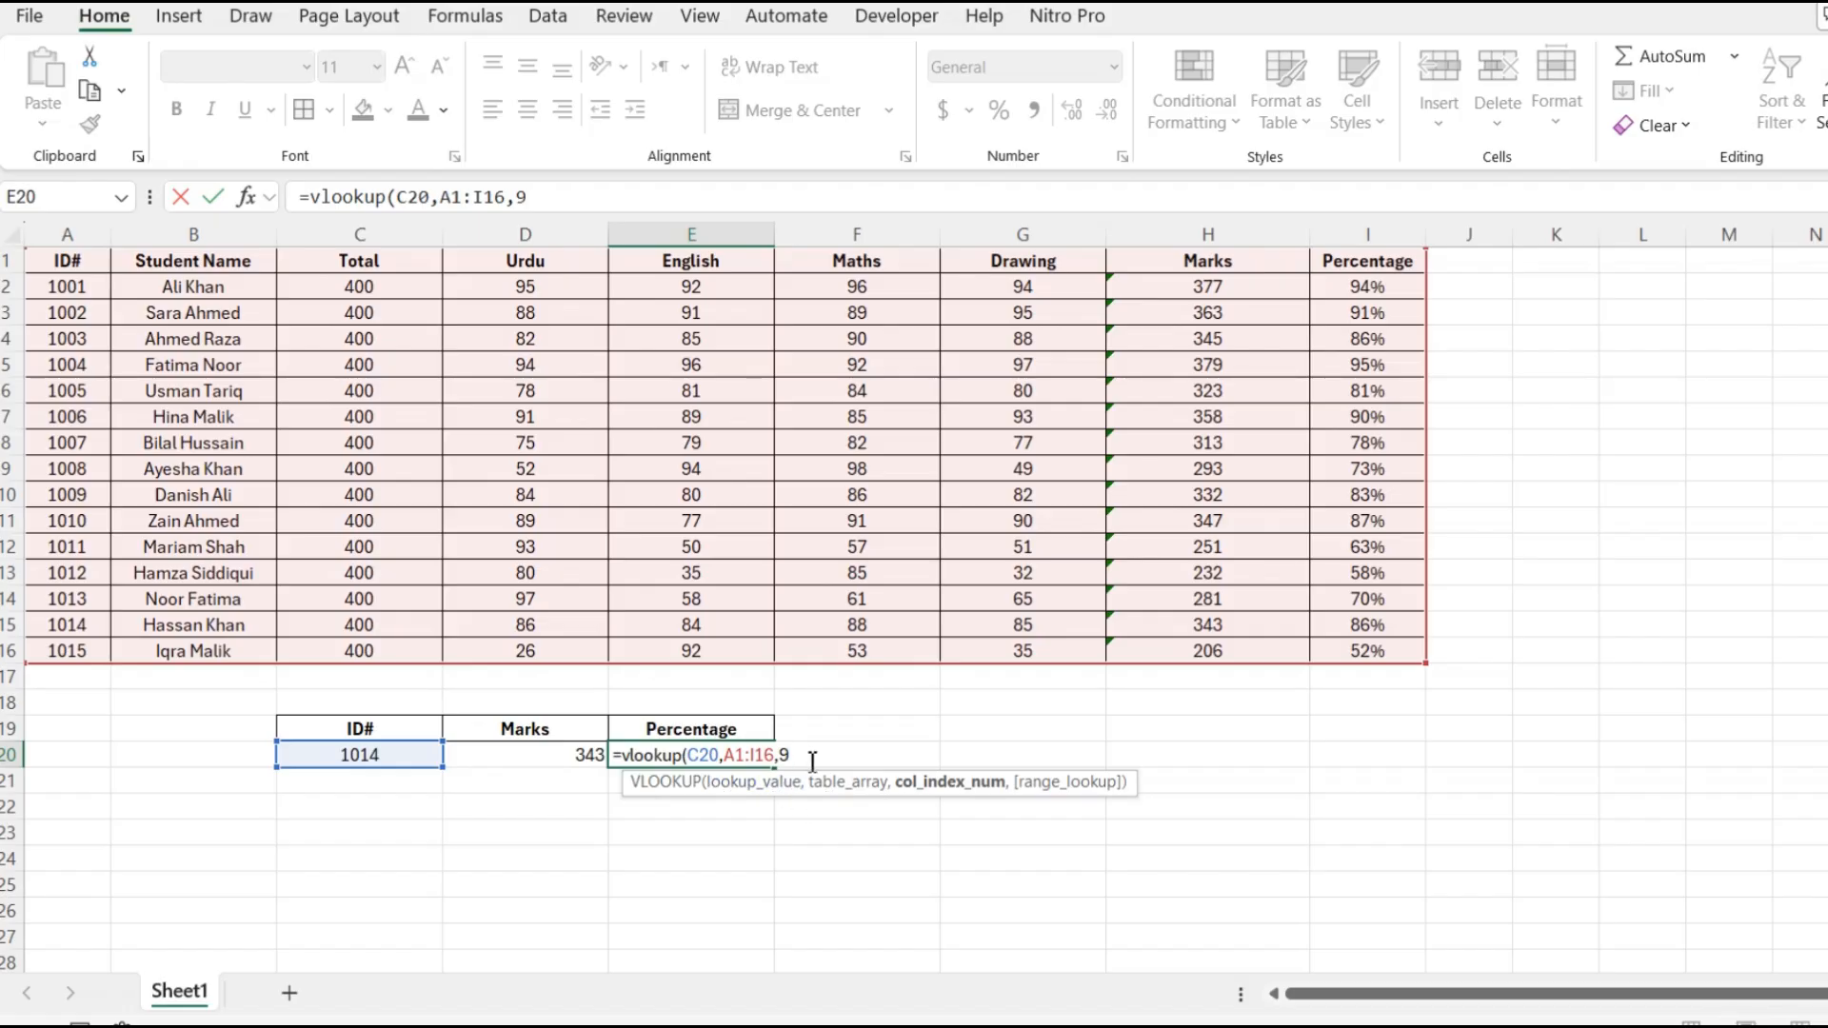
{"action": "type", "text": ","}
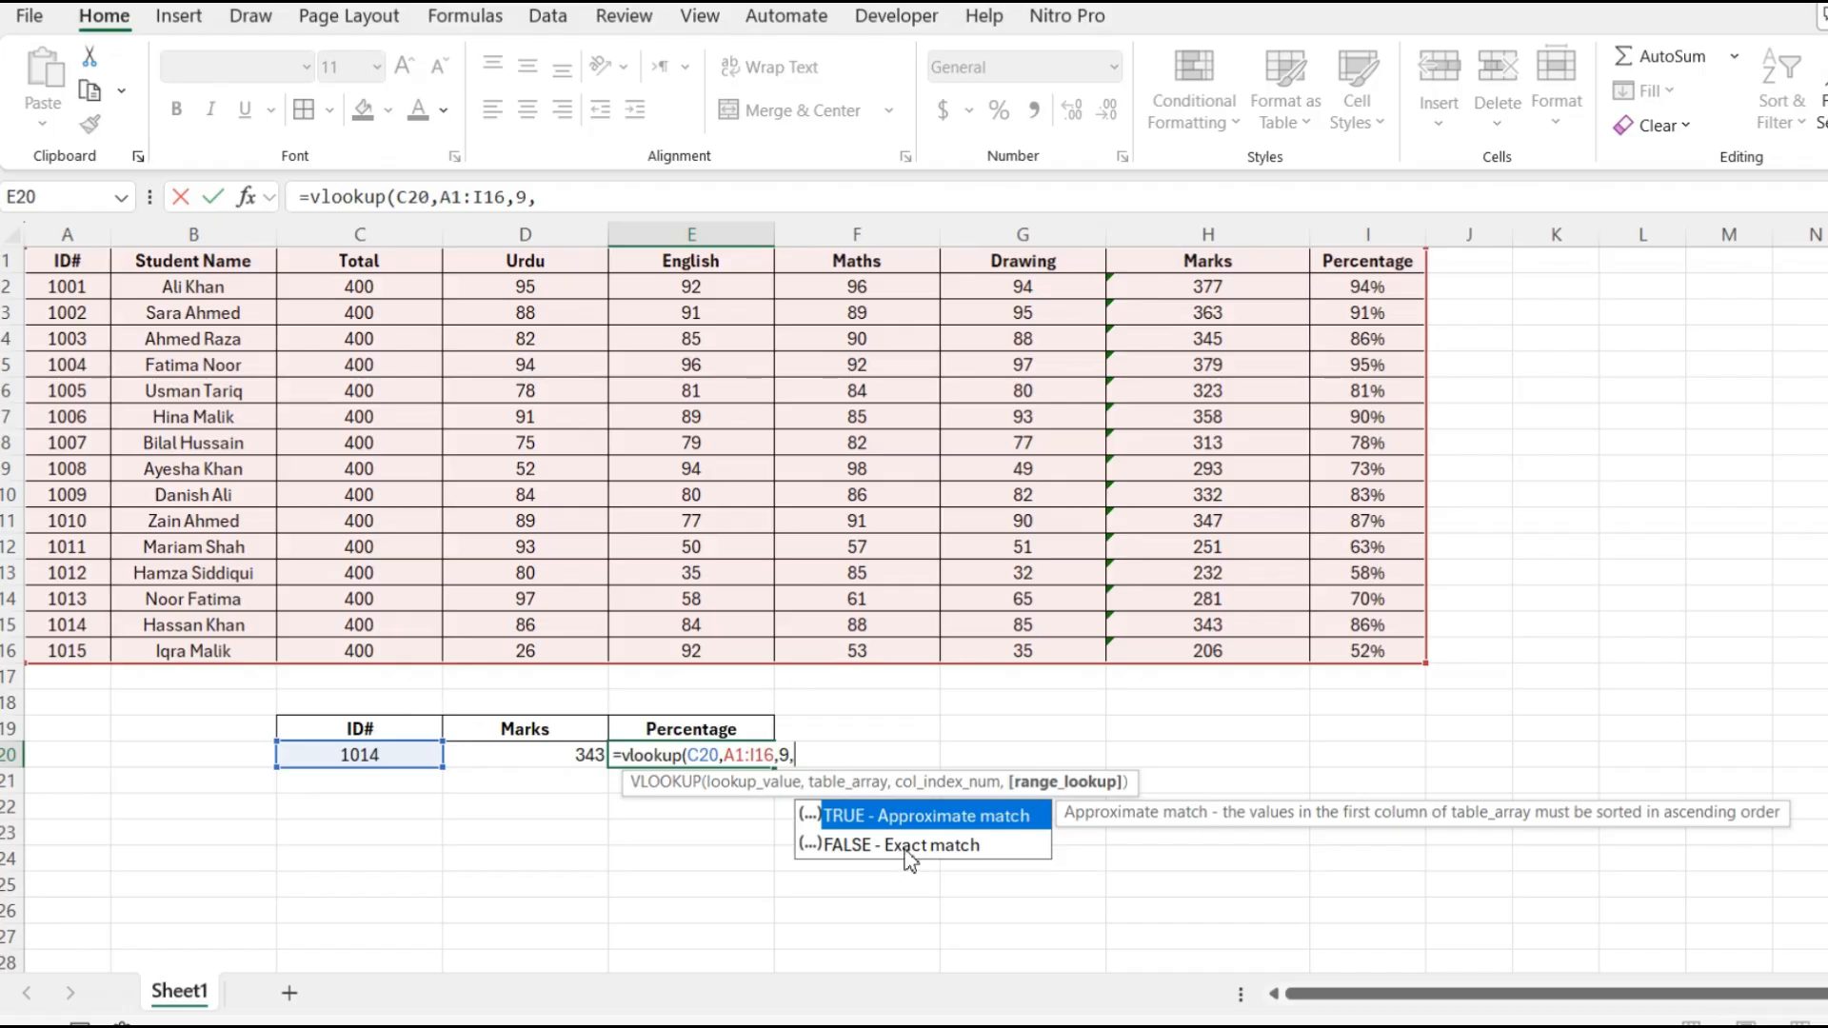
{"action": "type", "text": "False"}
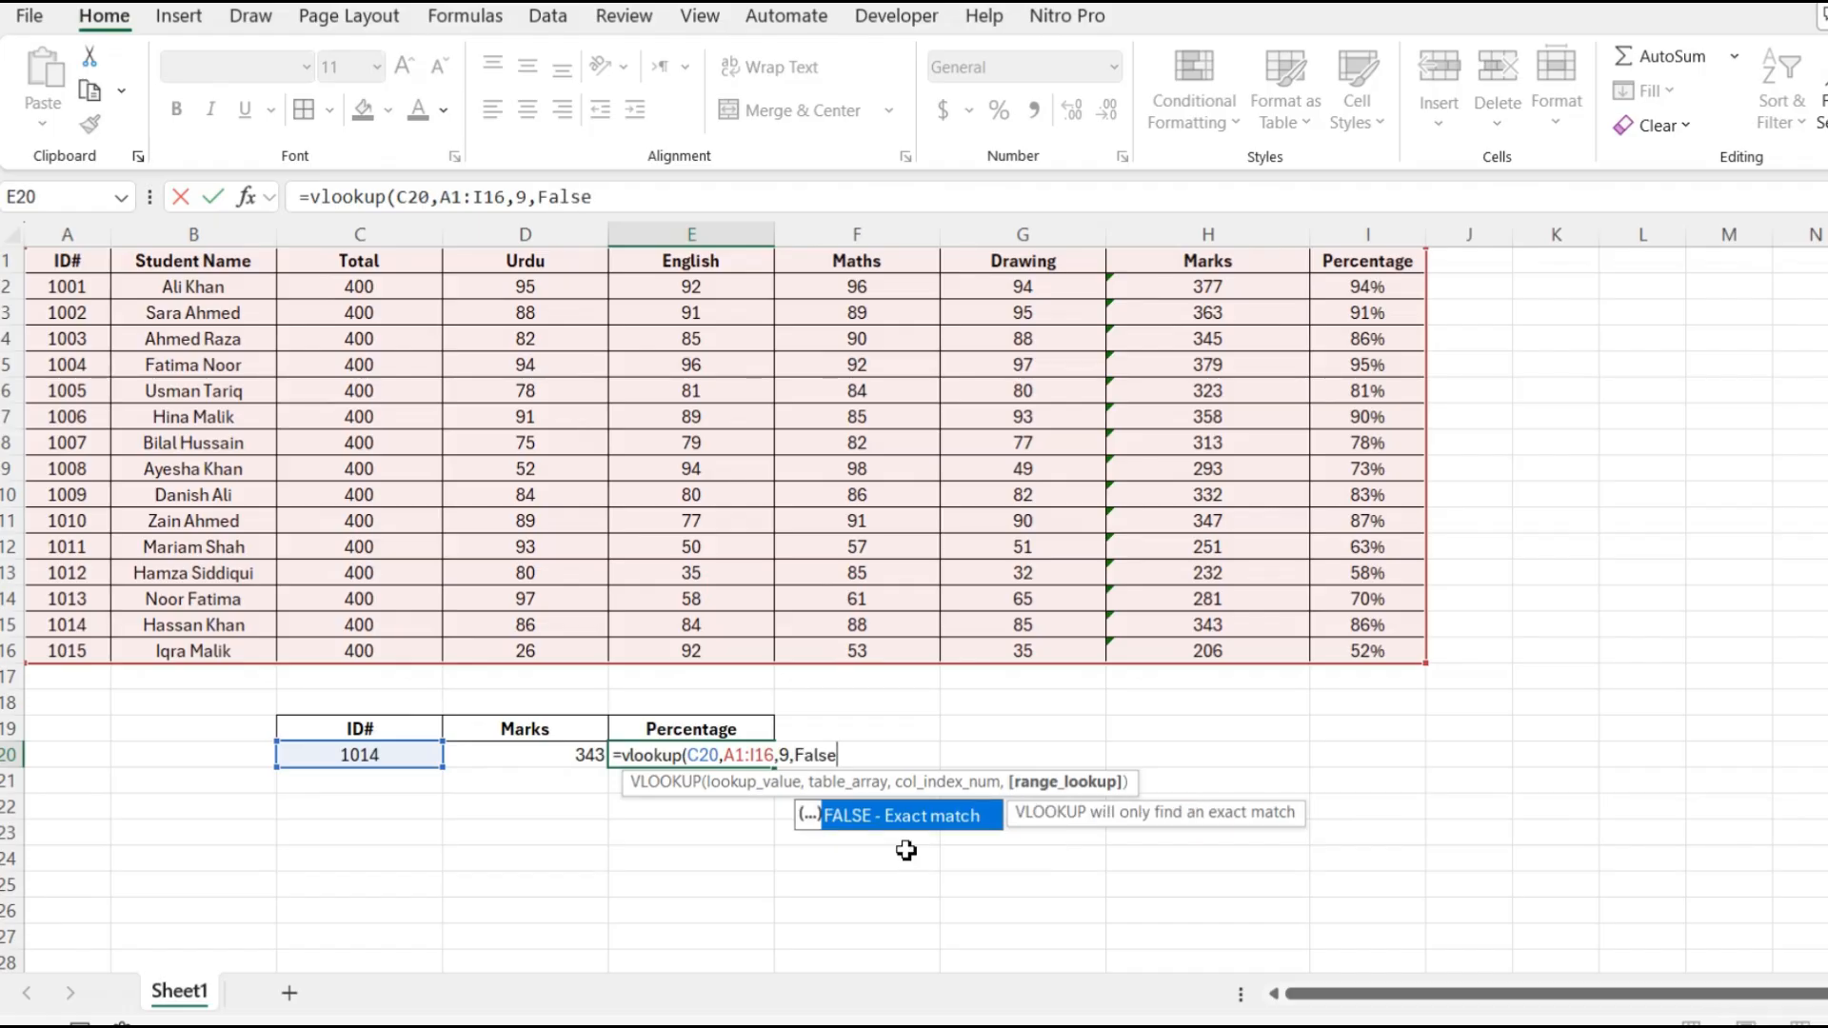
{"action": "type", "text": ")"}
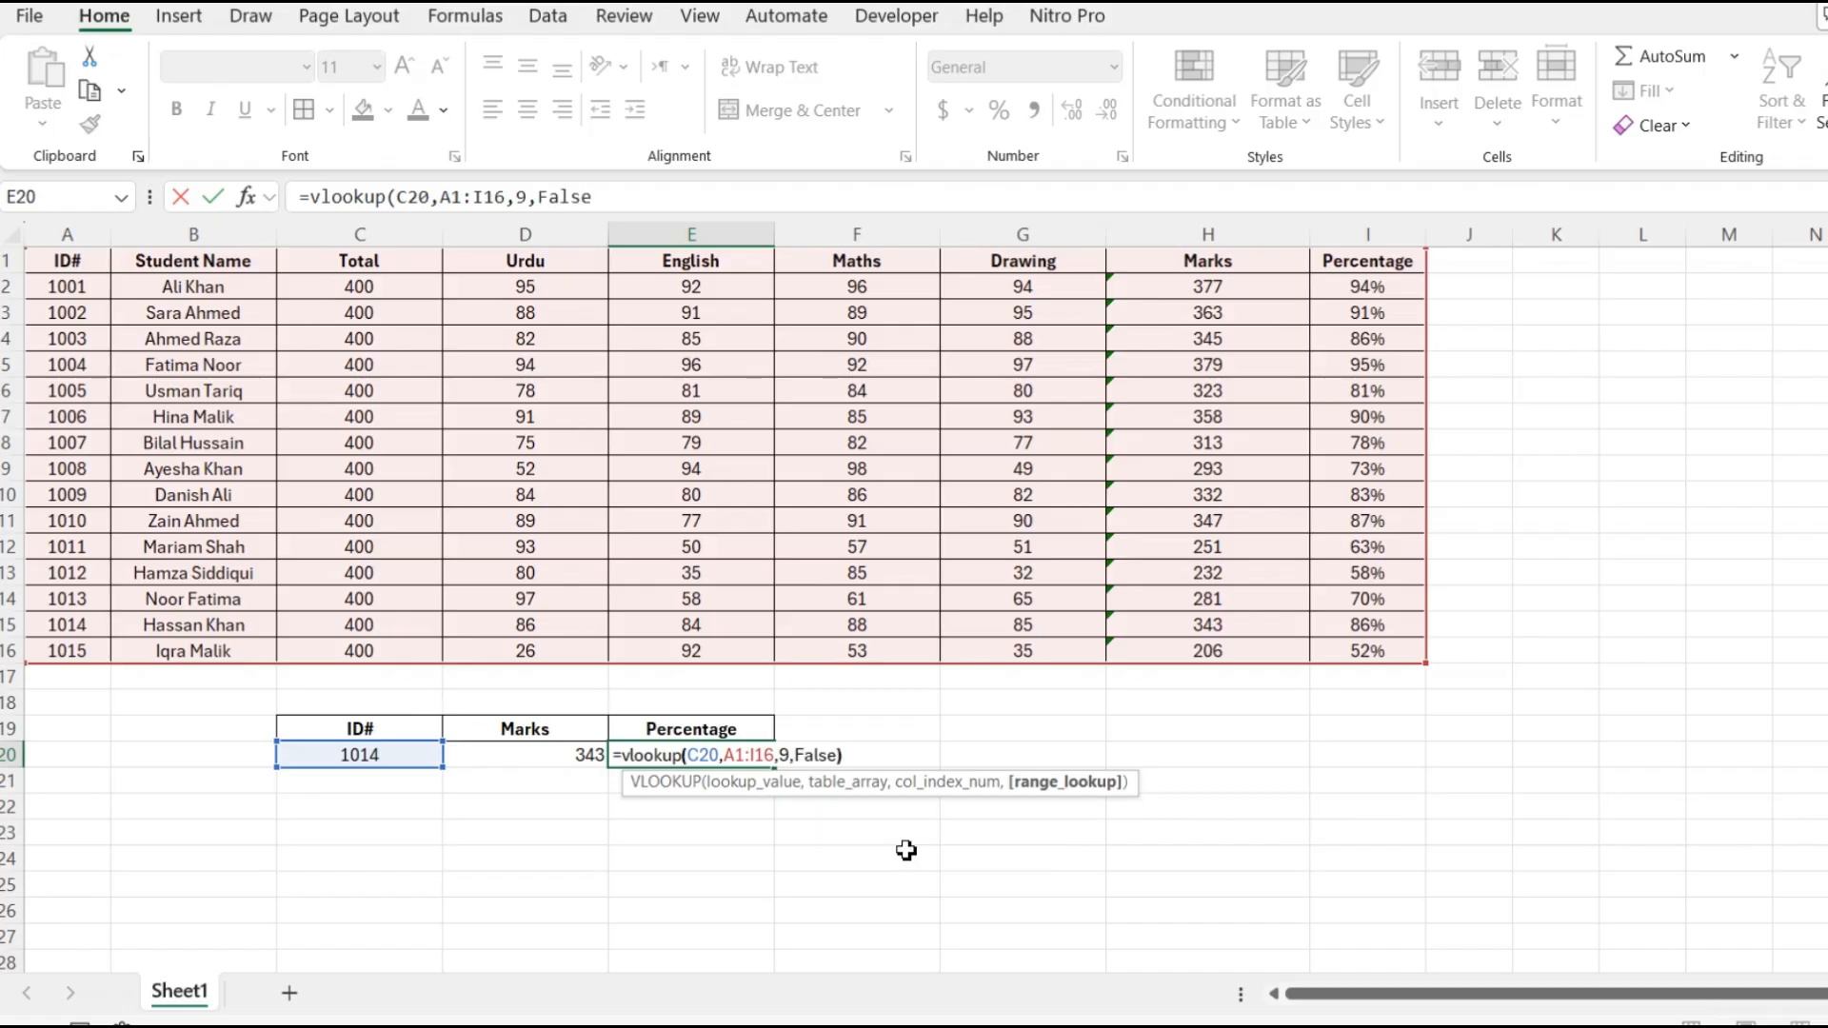
{"action": "key", "text": "Return"}
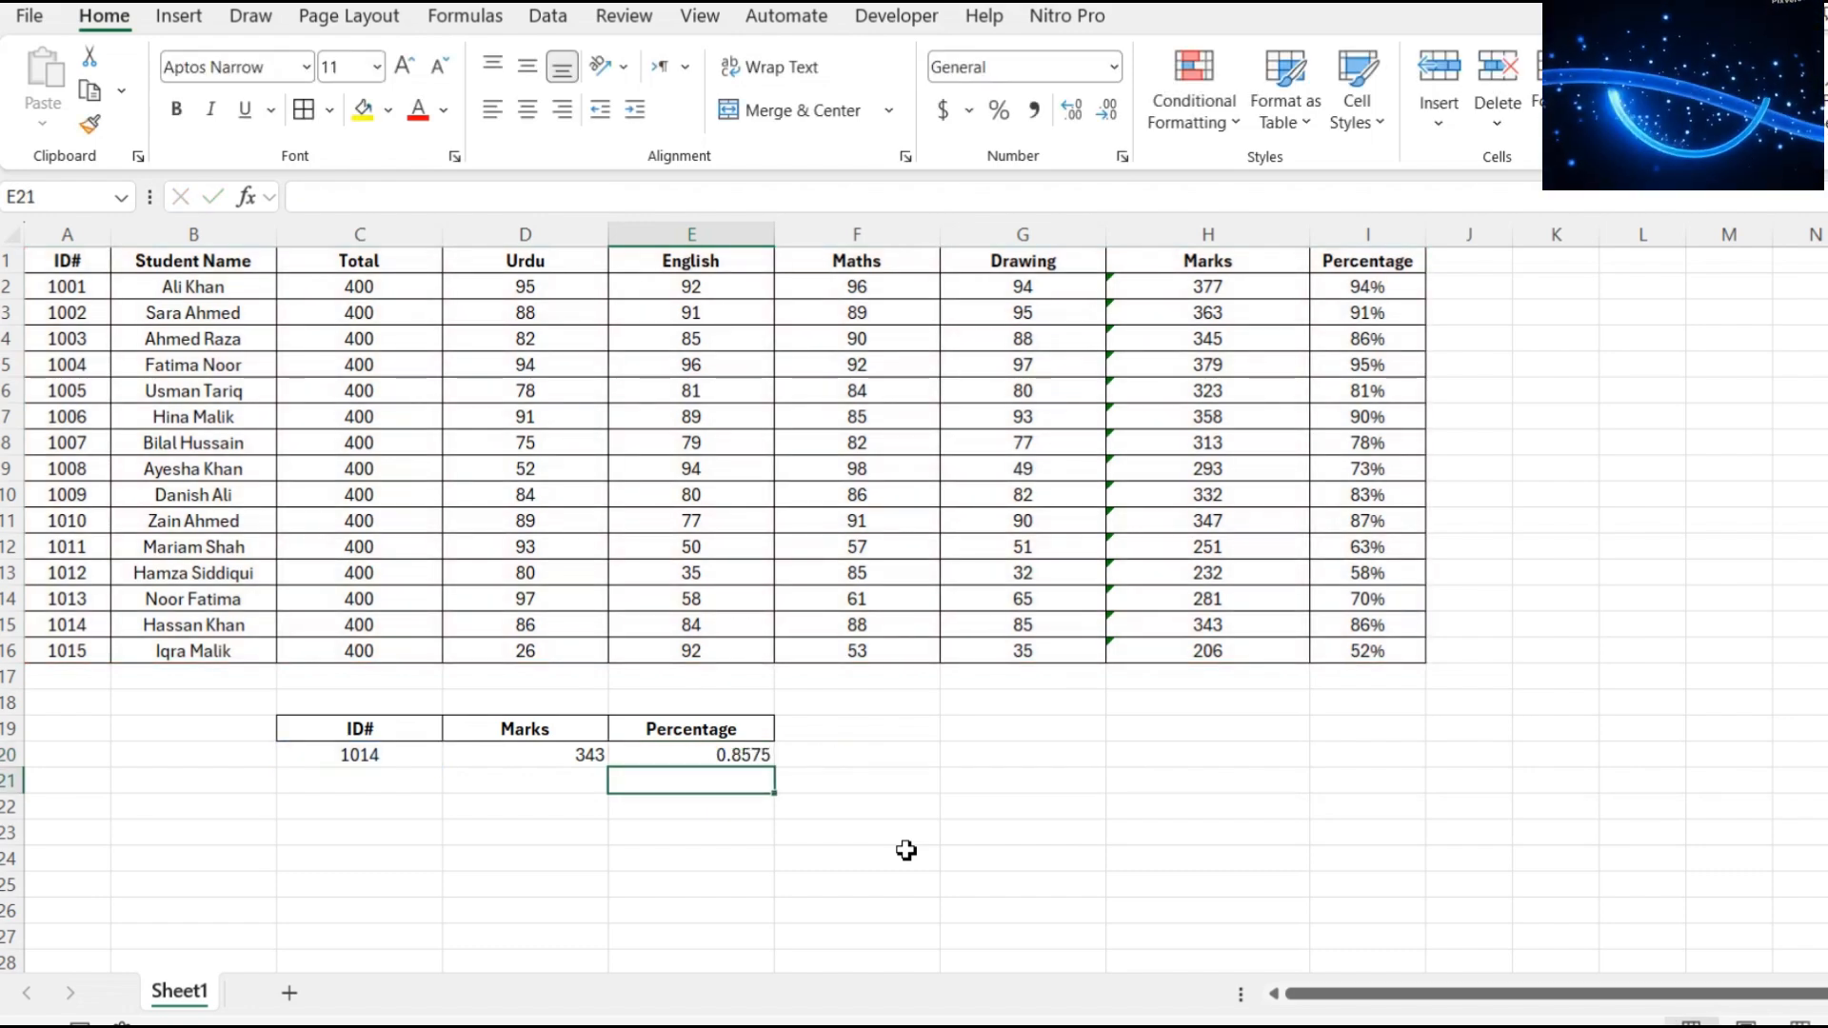
Format E20 as a percentage and centre the values in C20:E20.
{"action": "key", "text": "Up"}
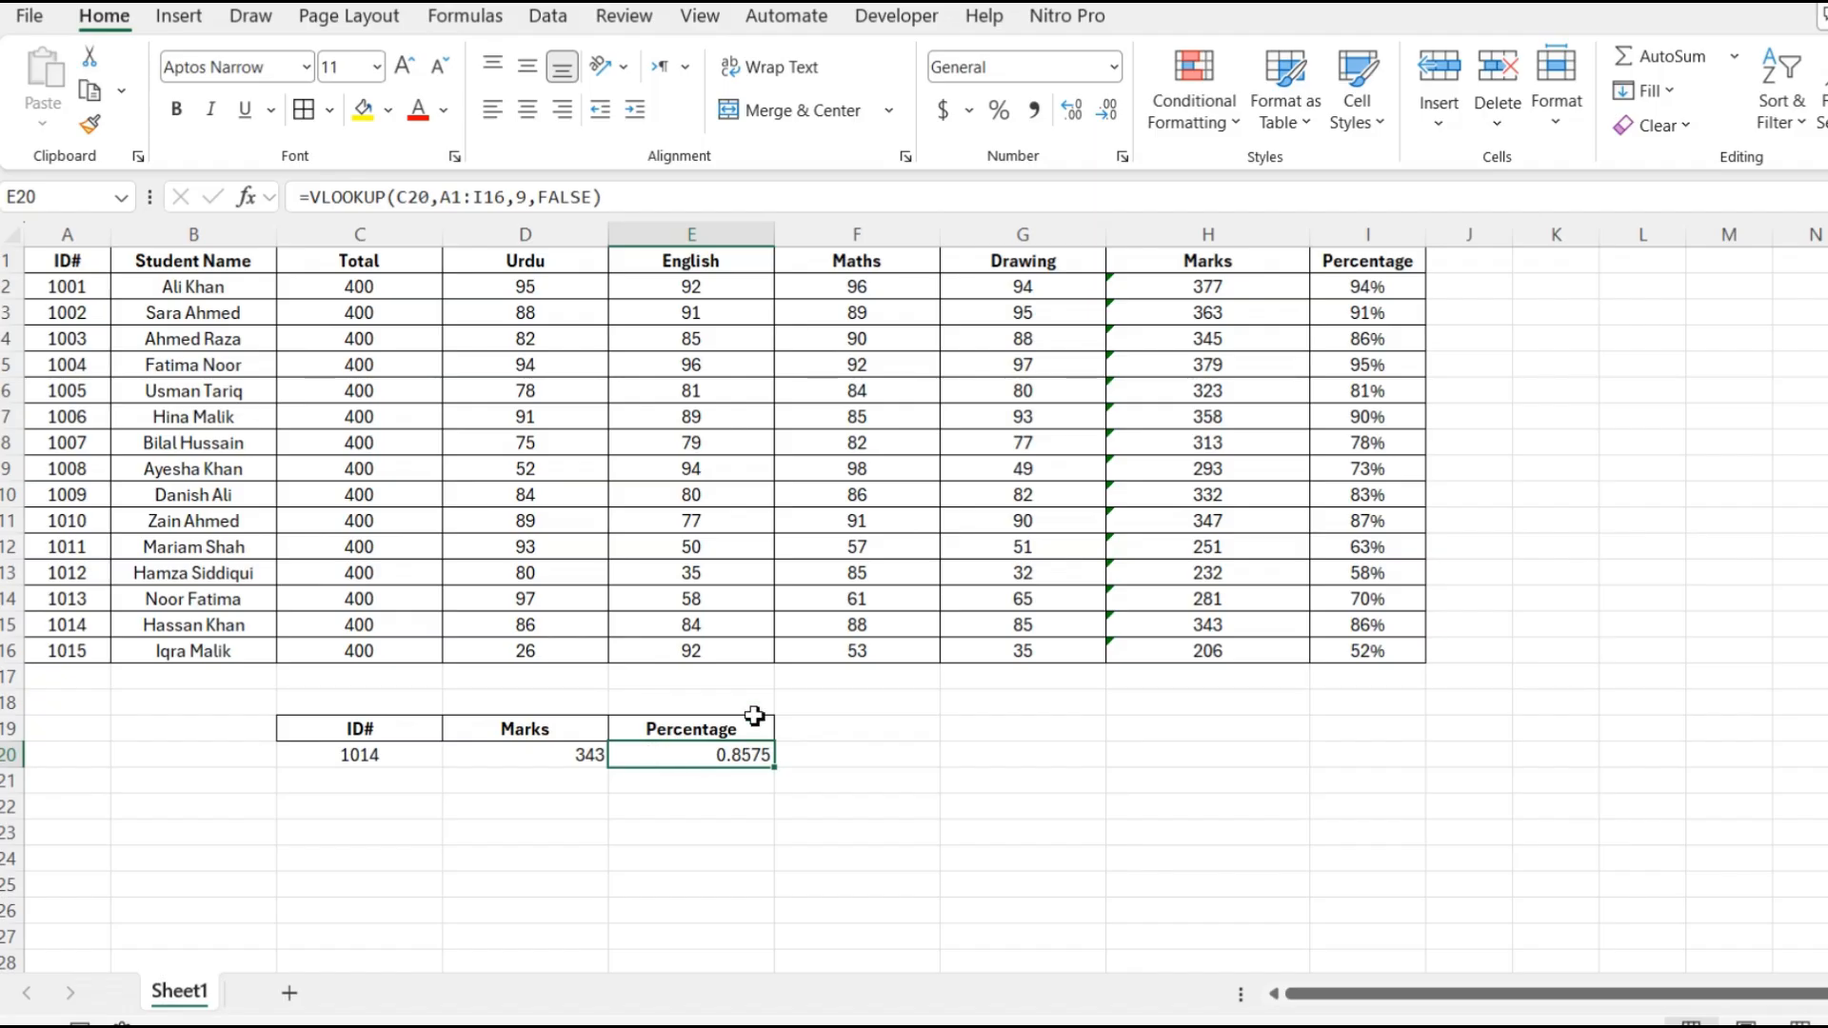
{"action": "left_click", "coordinate": [999, 112]}
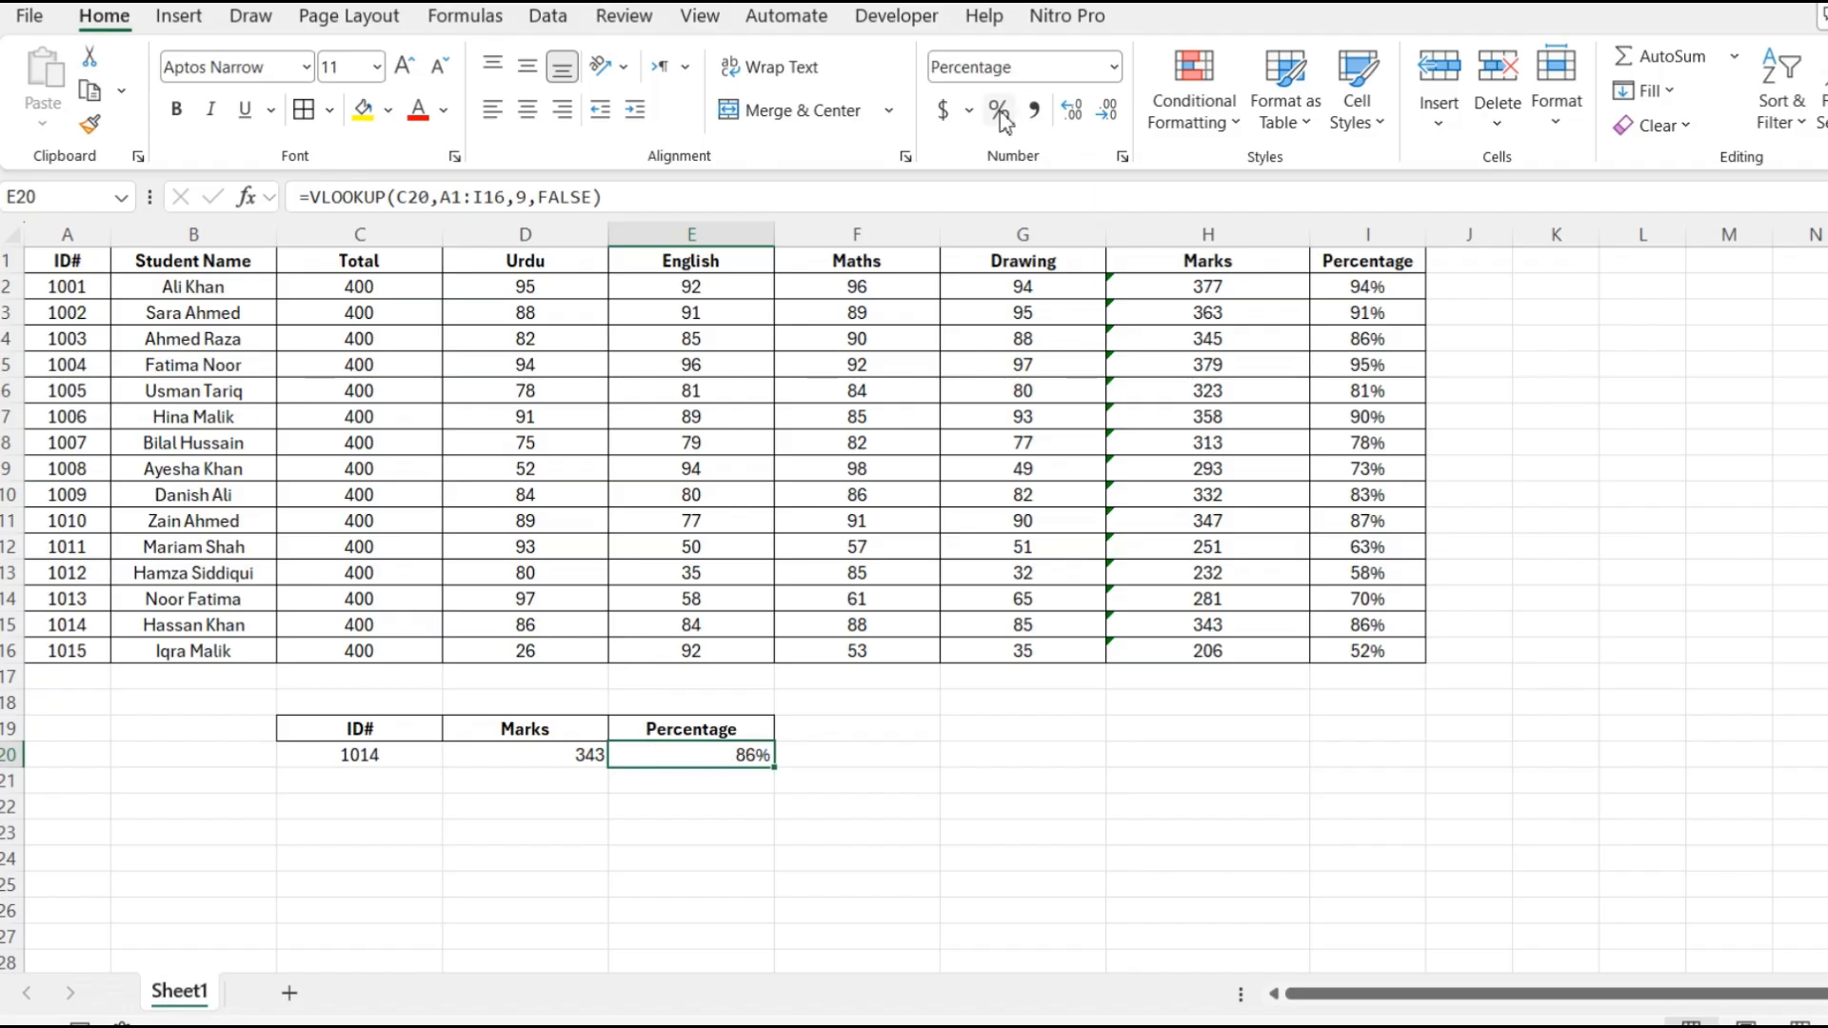
{"action": "left_click", "coordinate": [656, 868]}
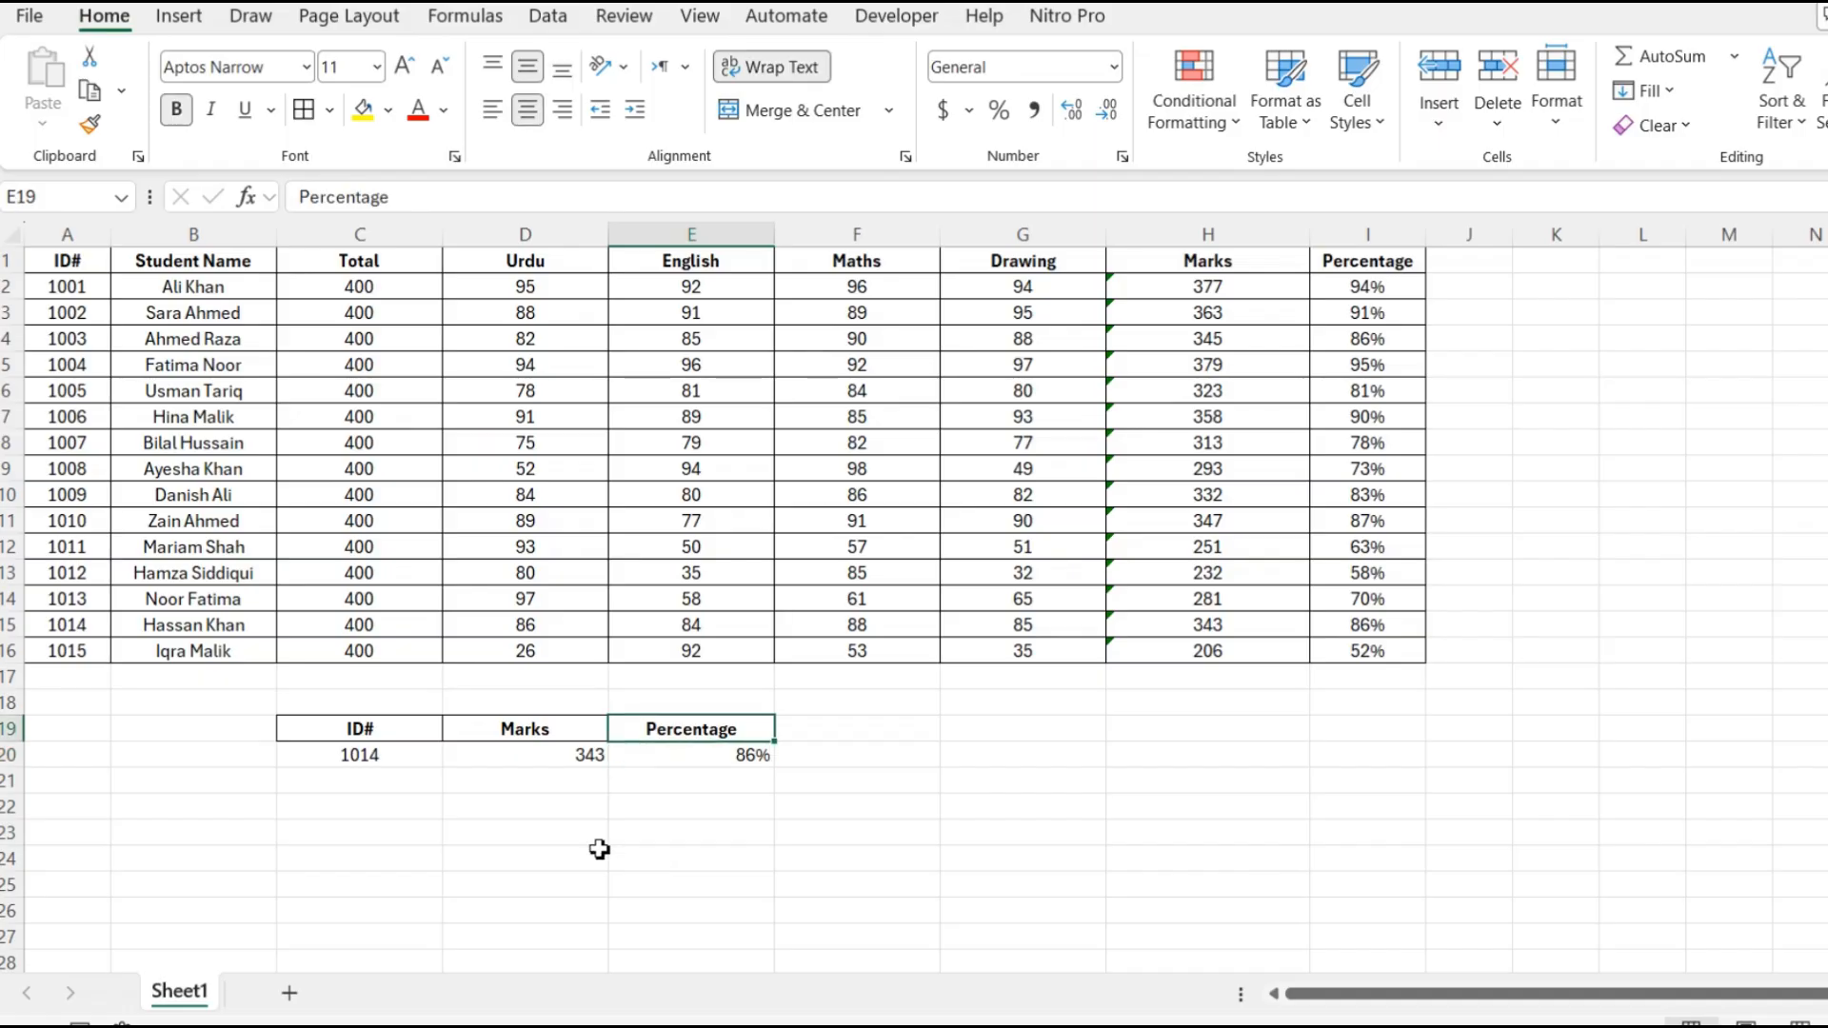
{"action": "left_click_drag", "start_coordinate": [665, 758], "coordinate": [379, 754]}
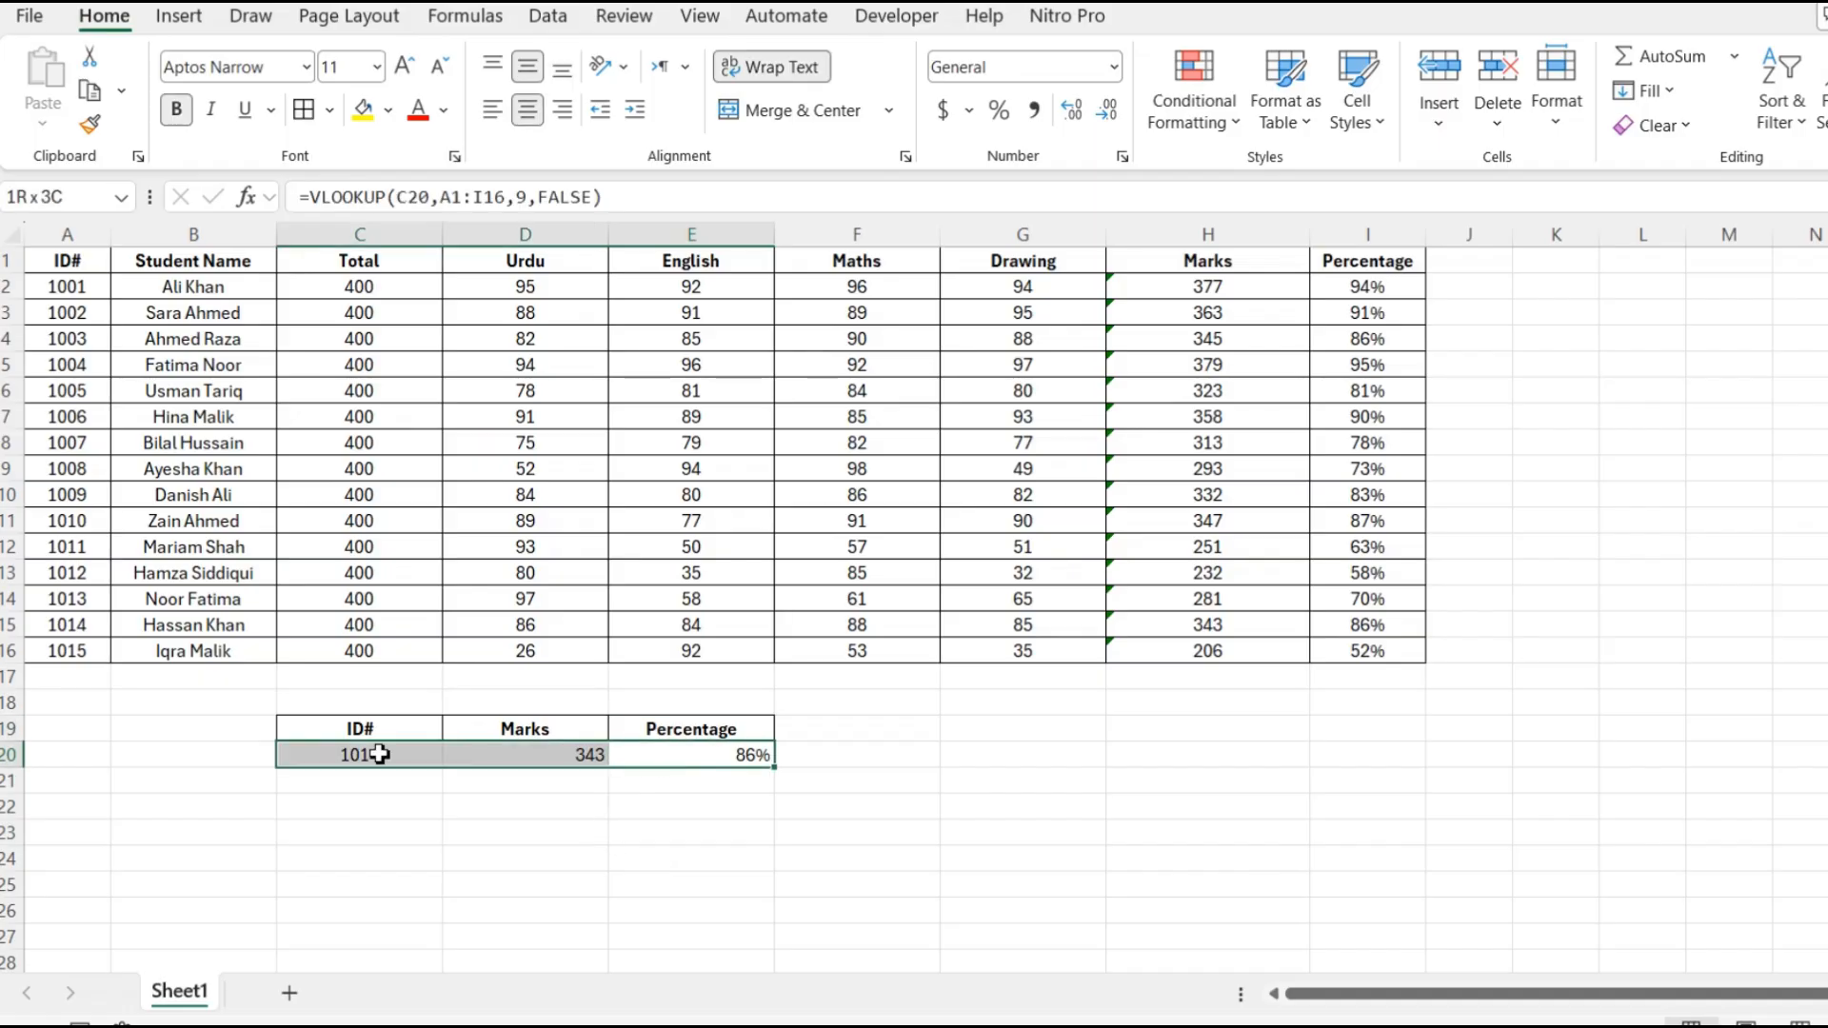
{"action": "left_click", "coordinate": [526, 110]}
Set the lookup ID in C20 to 1001 and check the marks and percentage returned in D20 and E20.
{"action": "left_click", "coordinate": [379, 755]}
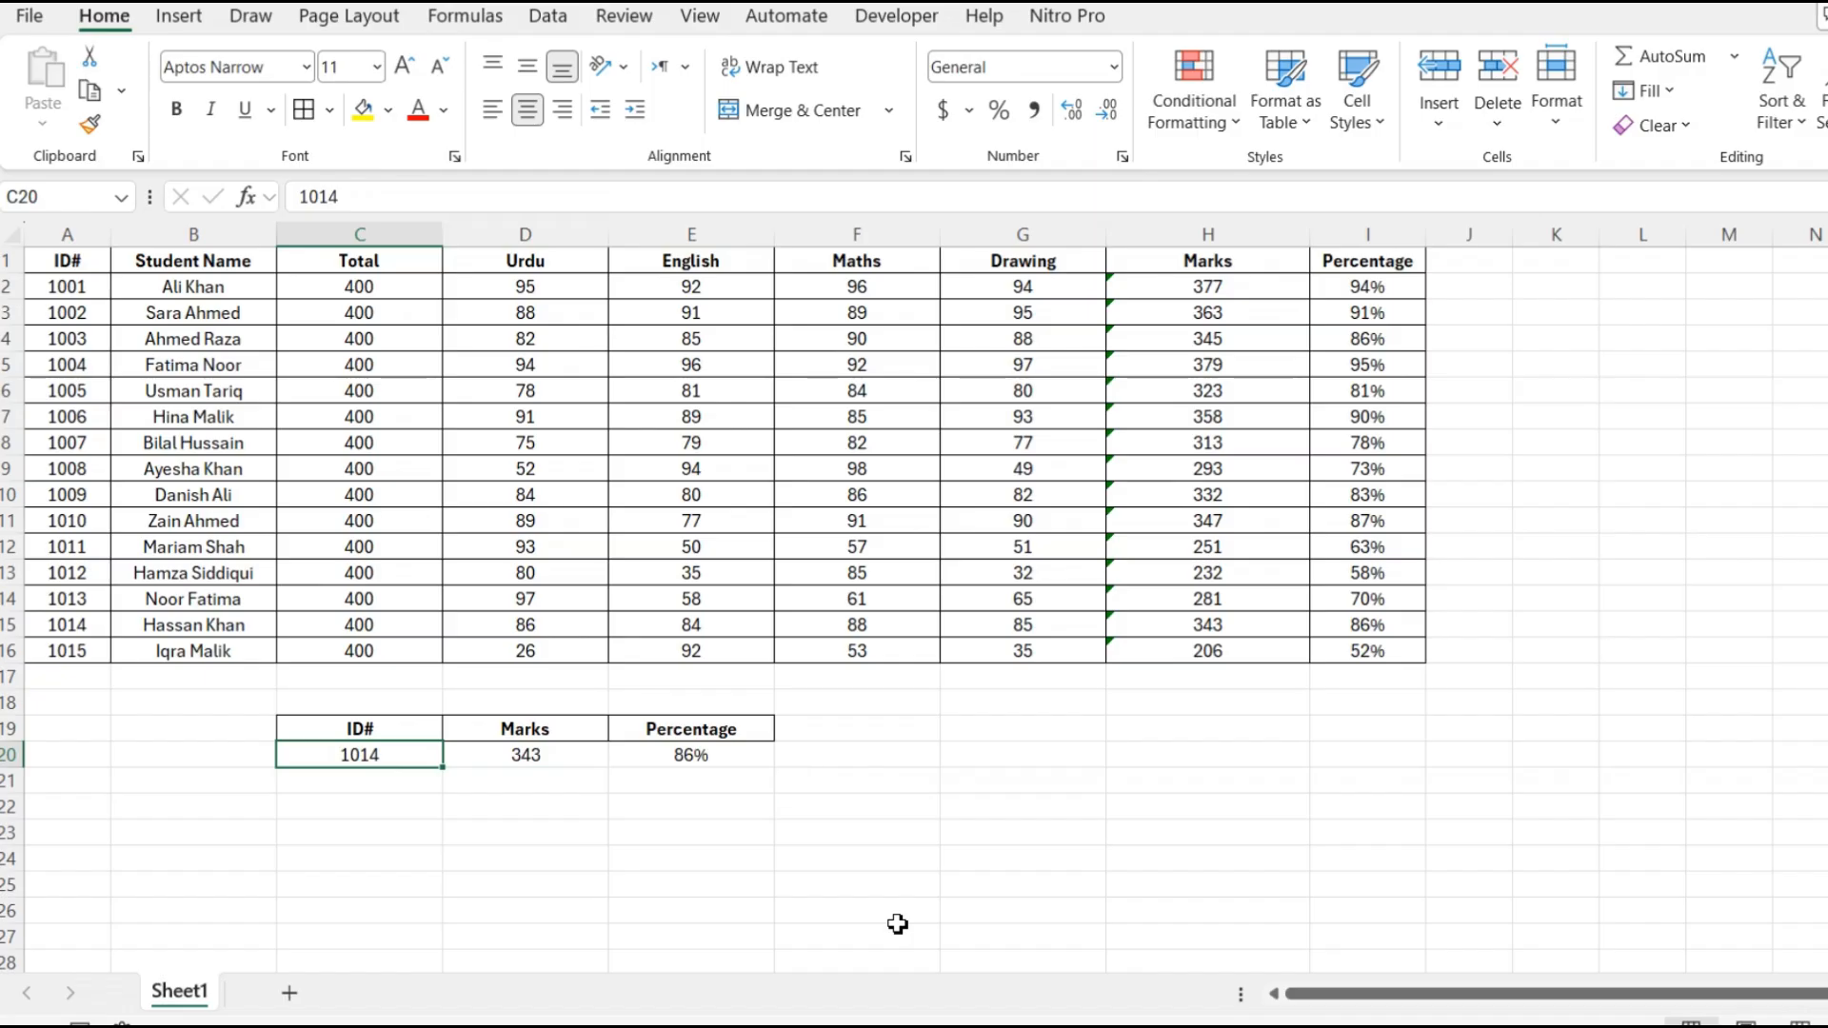
{"action": "type", "text": "1001"}
{"action": "key", "text": "Return"}
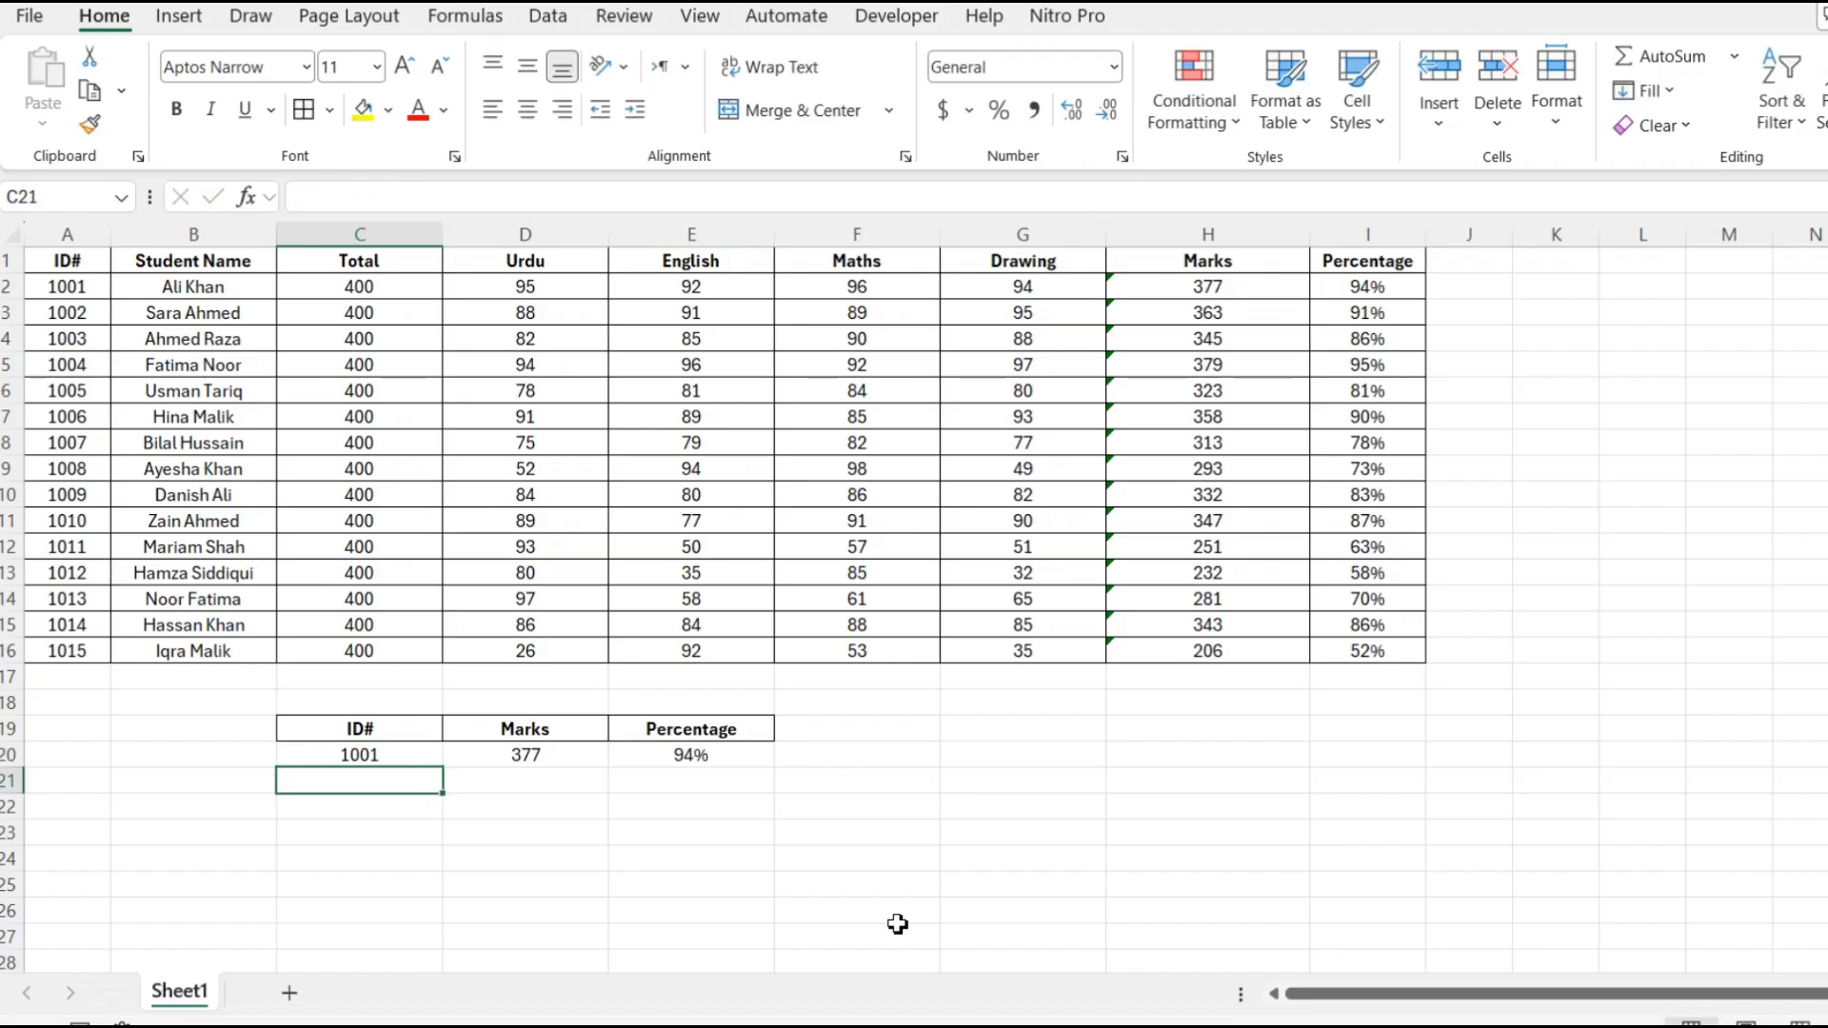
{"action": "key", "text": "Up"}
{"action": "key", "text": "Right"}
{"action": "key", "text": "Right"}
{"action": "key", "text": "Left"}
{"action": "key", "text": "Left"}
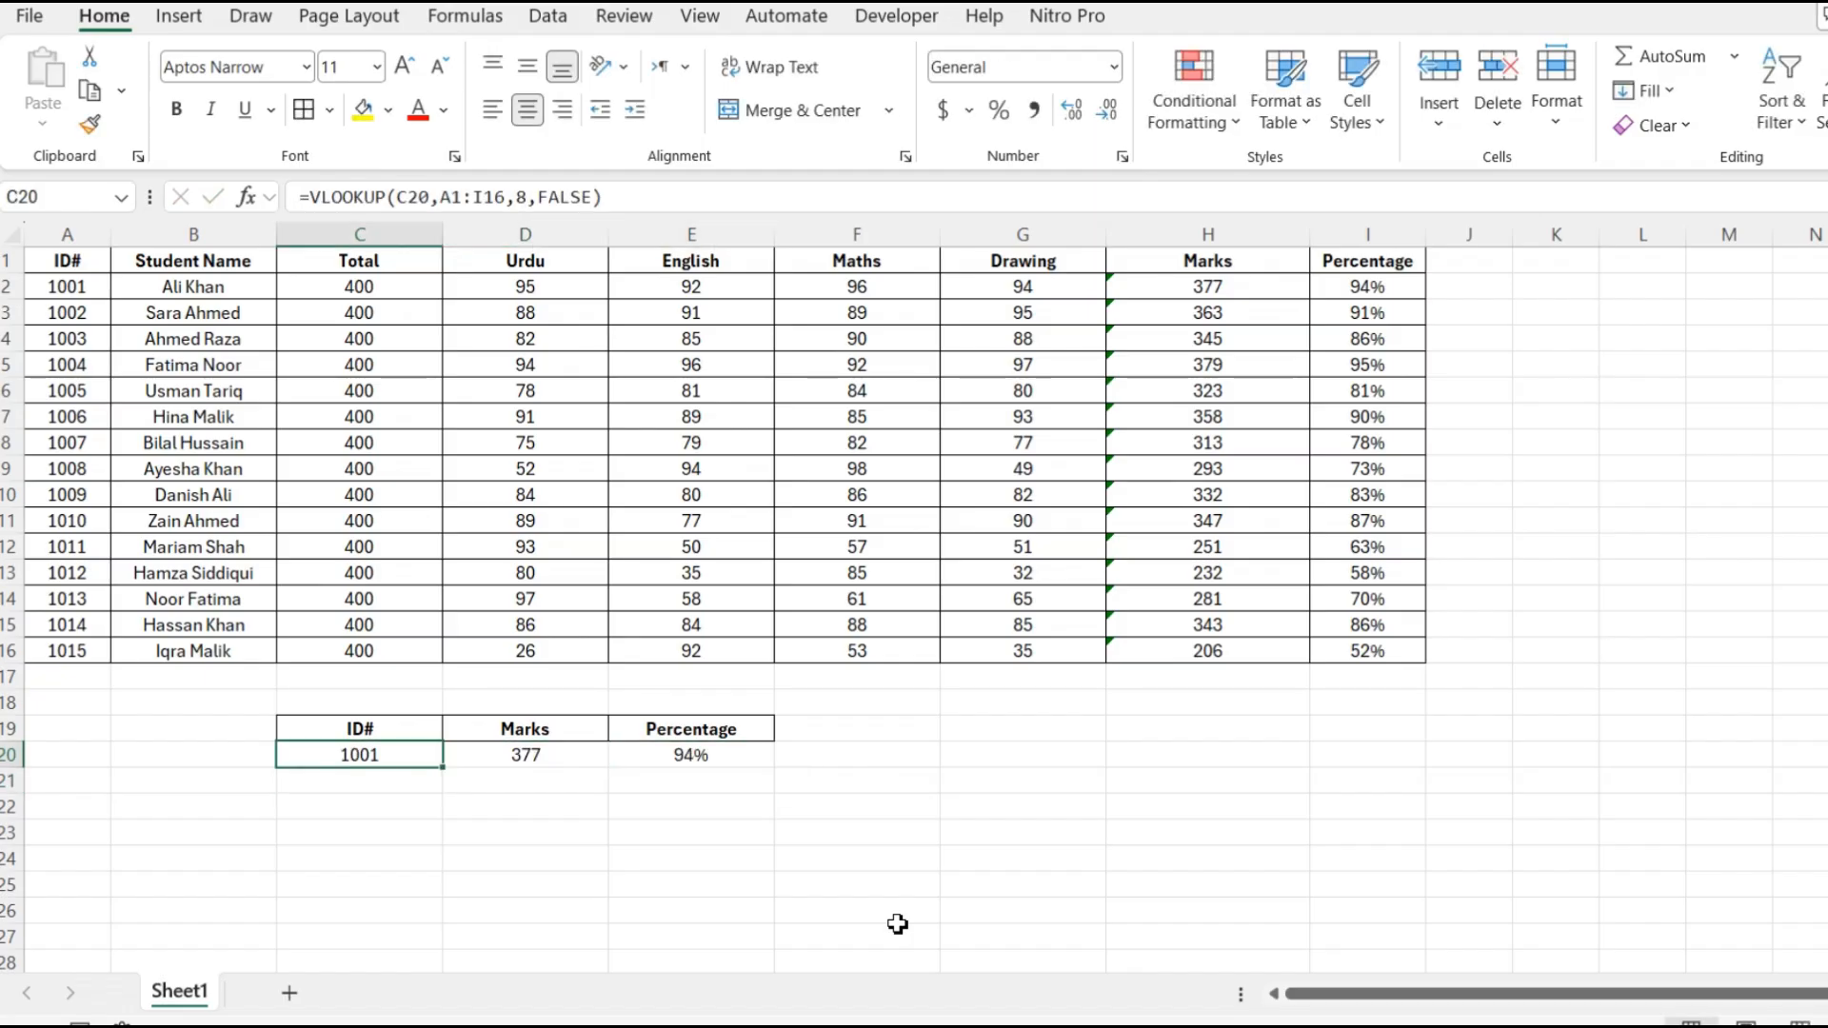
{"action": "key", "text": "Right"}
{"action": "key", "text": "Right"}
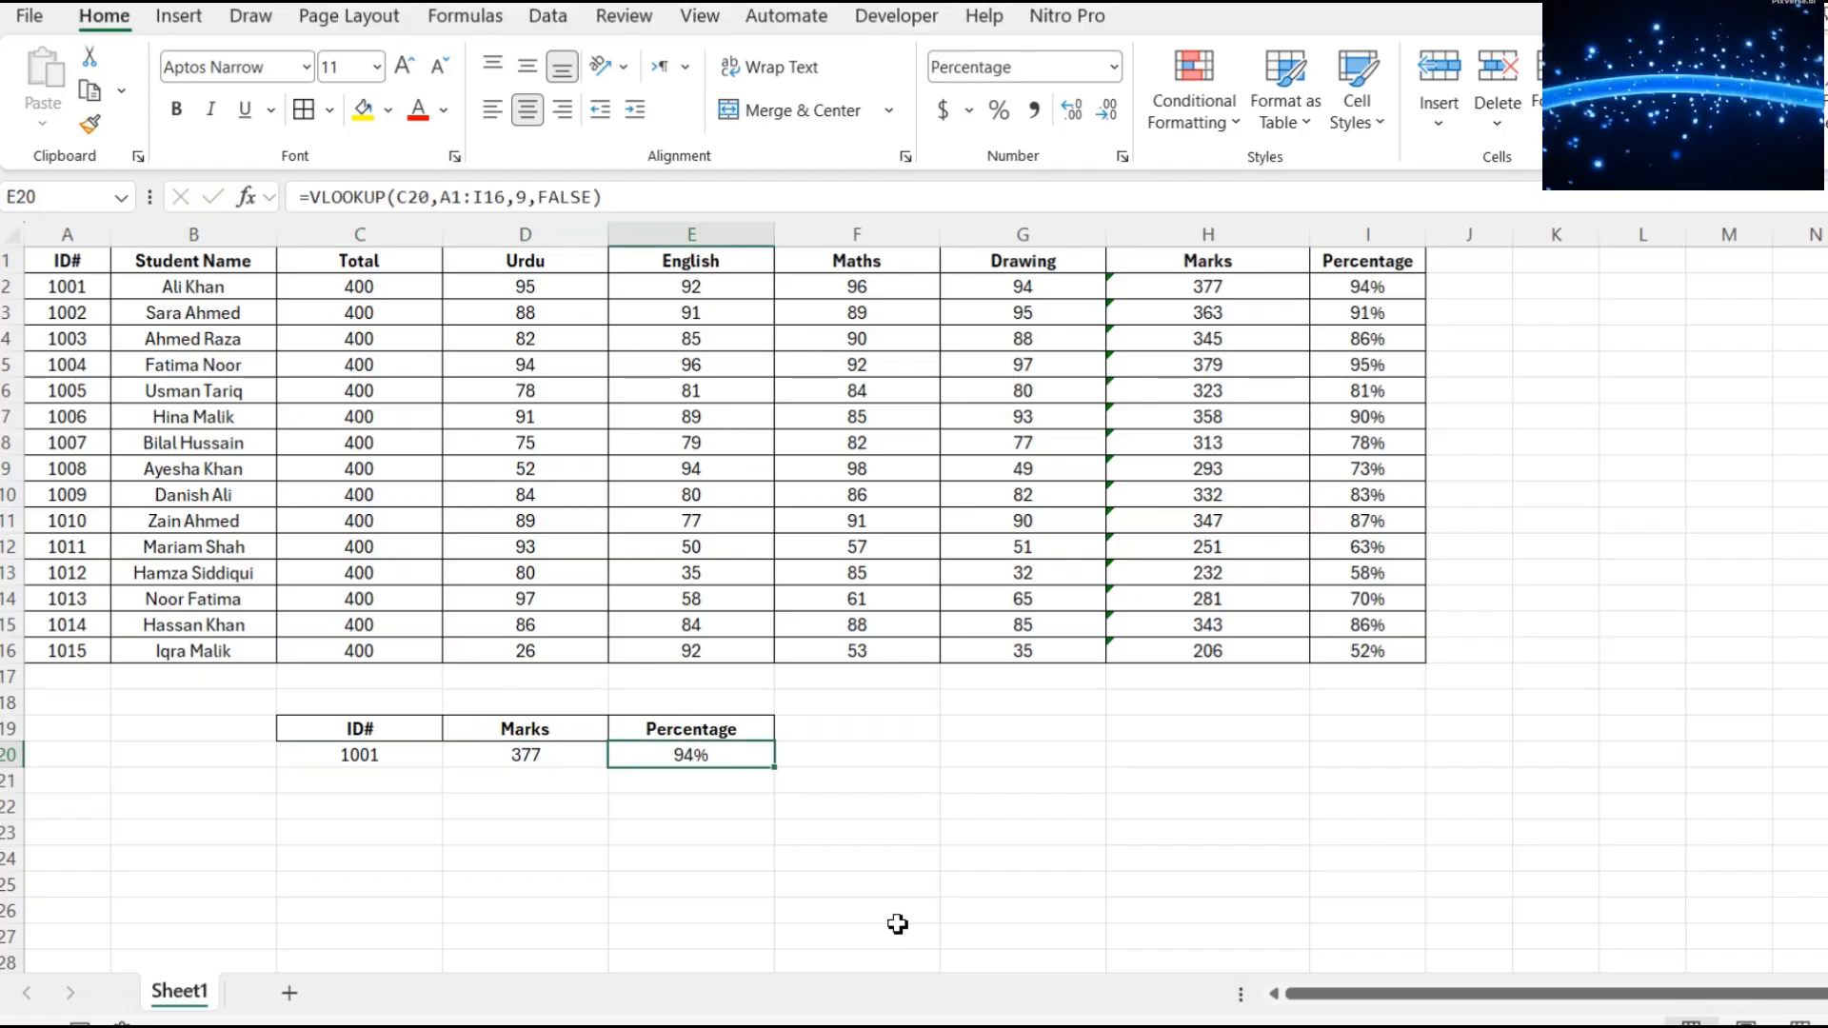
{"action": "key", "text": "Left"}
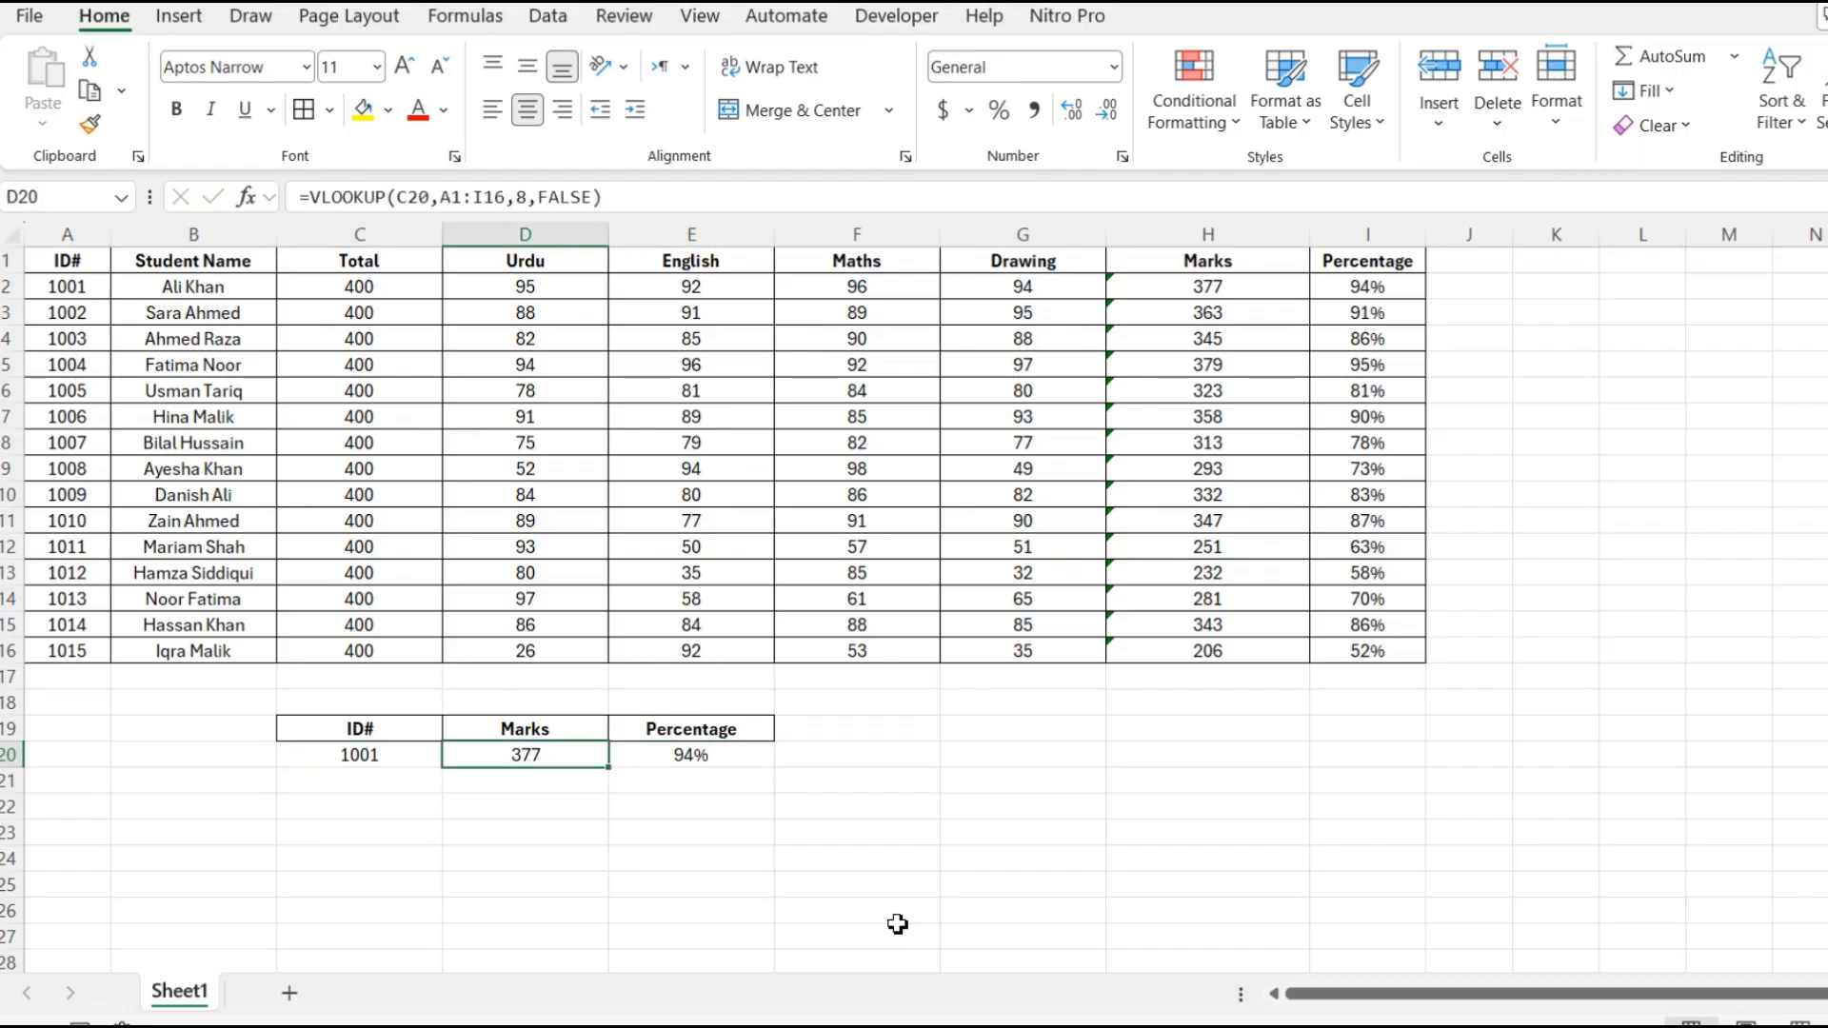
Inspect the VLOOKUP formulas in D20 and E20 without changing them.
{"action": "key", "text": "F2"}
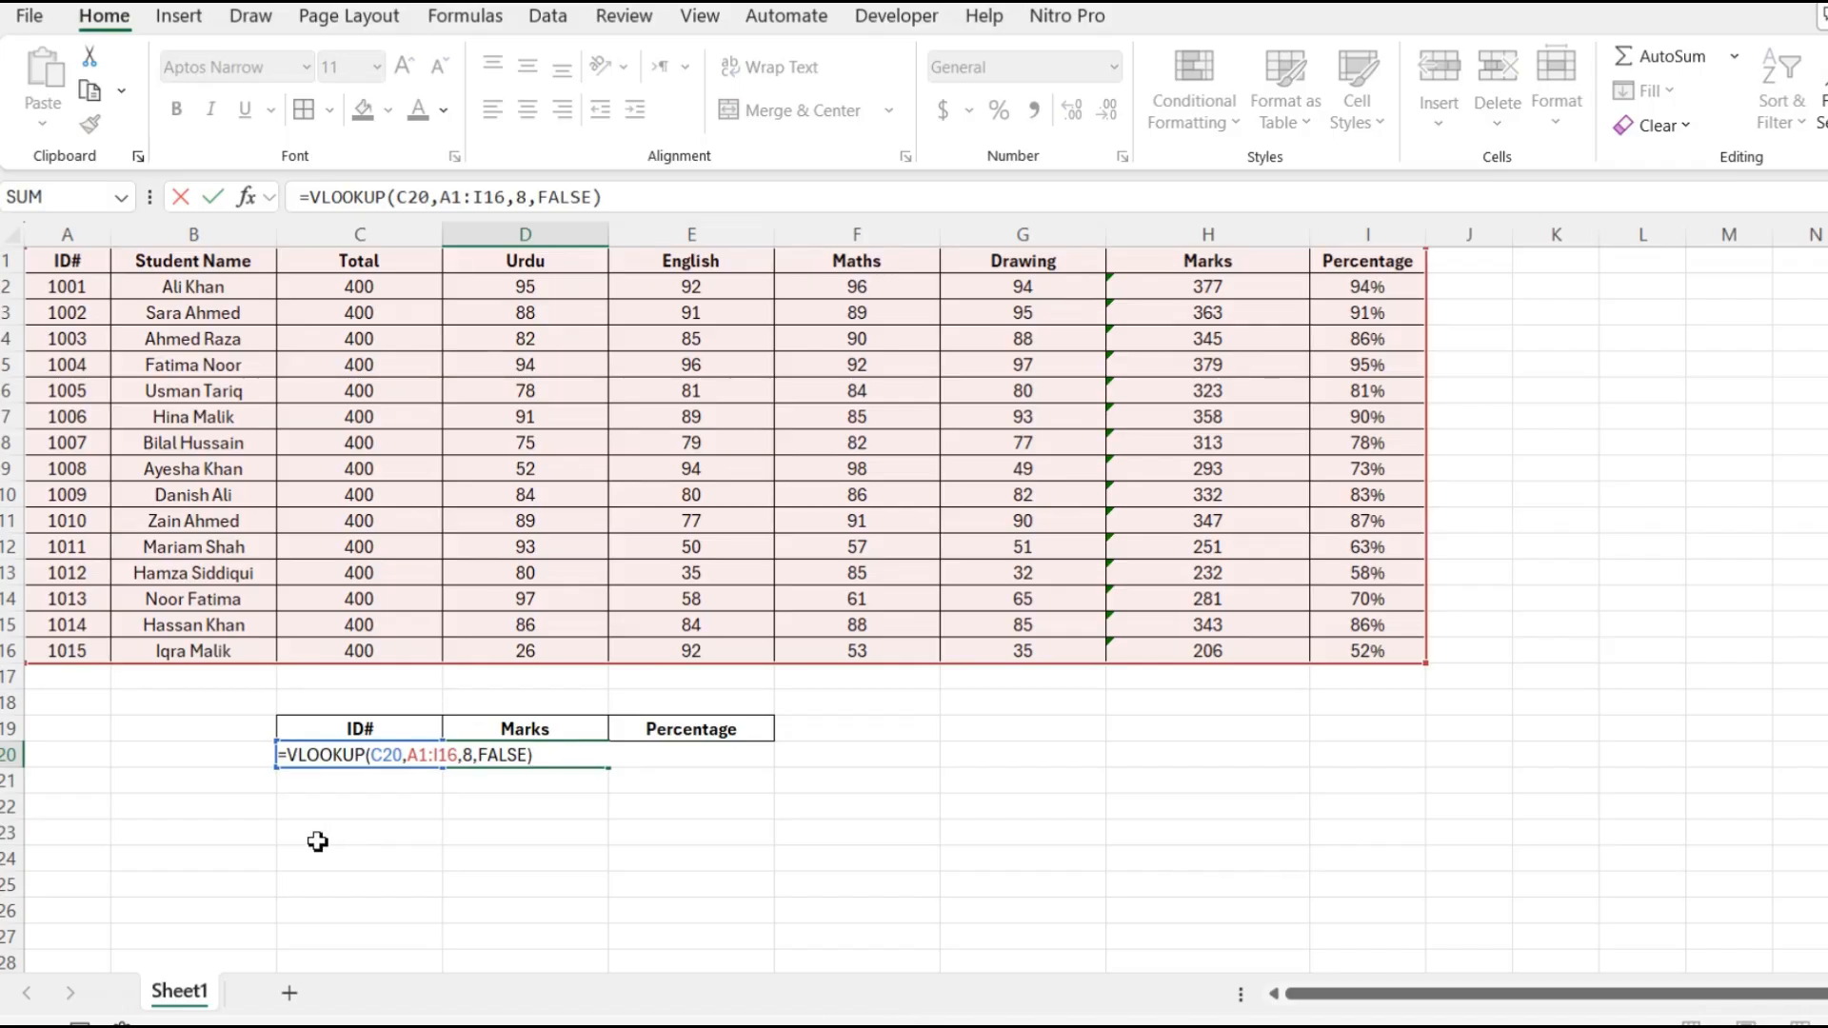
{"action": "left_click", "coordinate": [510, 759]}
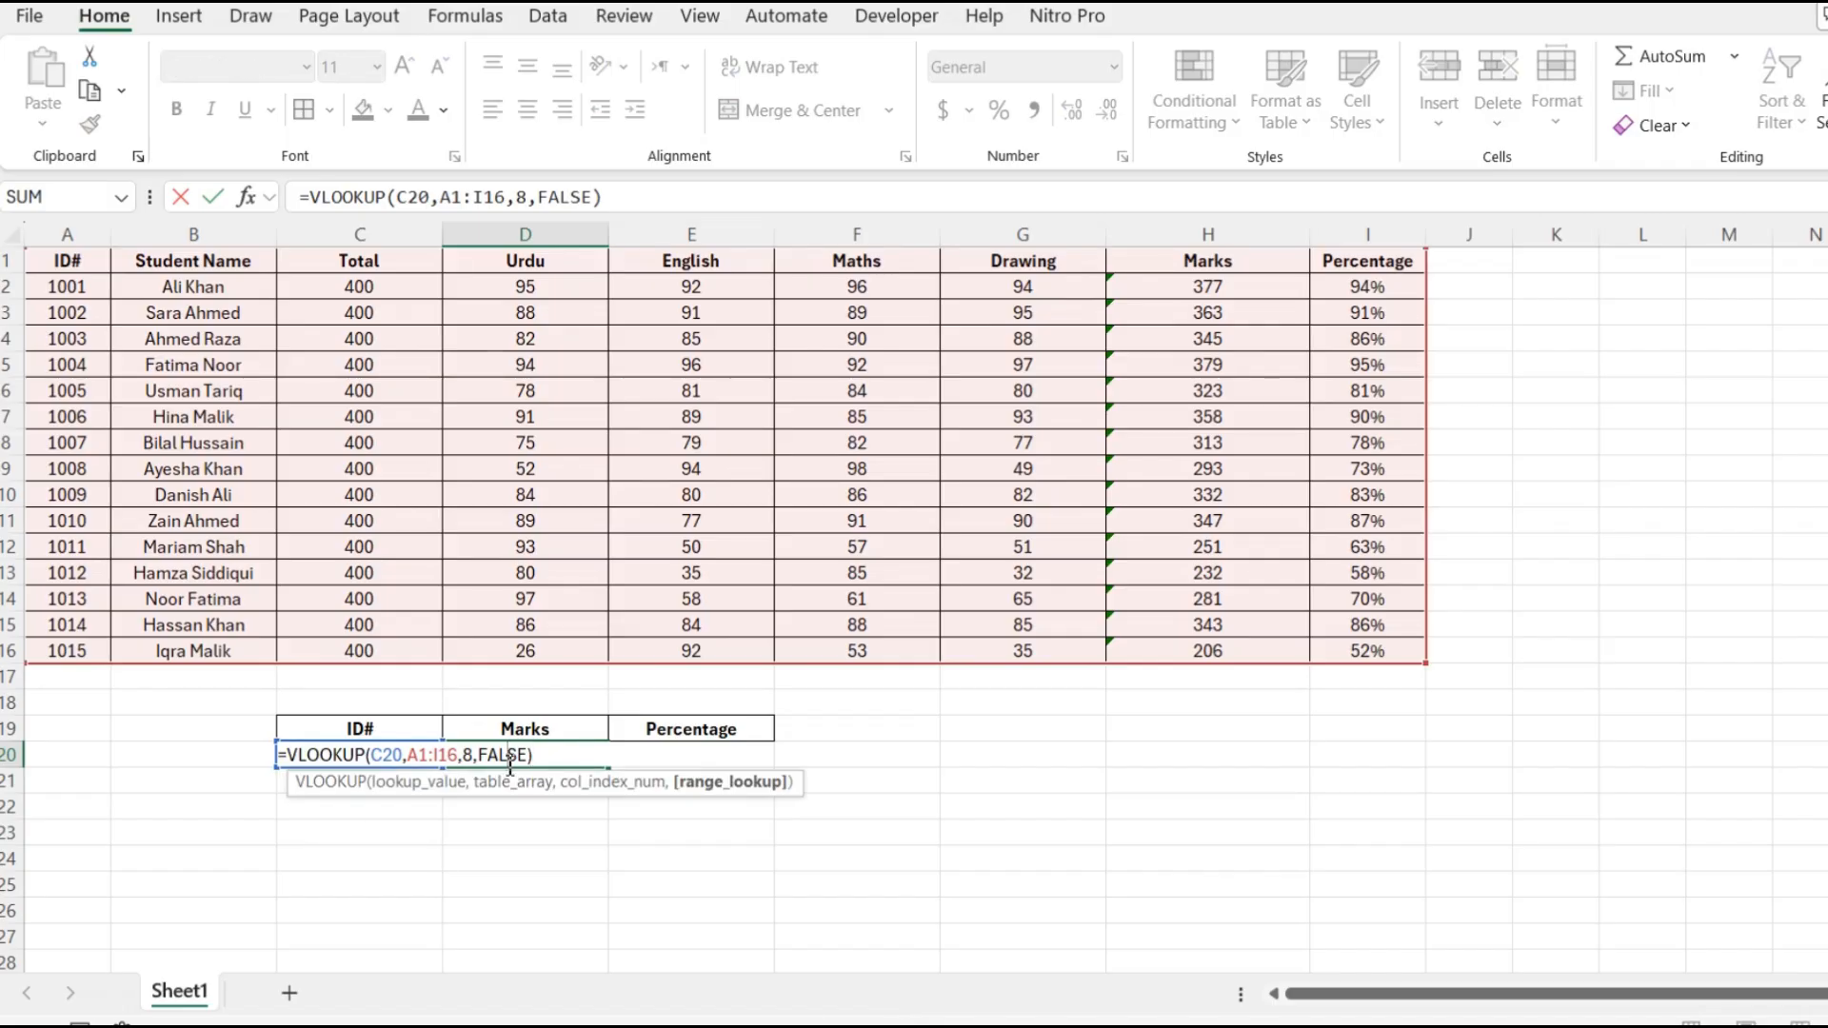
{"action": "key", "text": "Escape"}
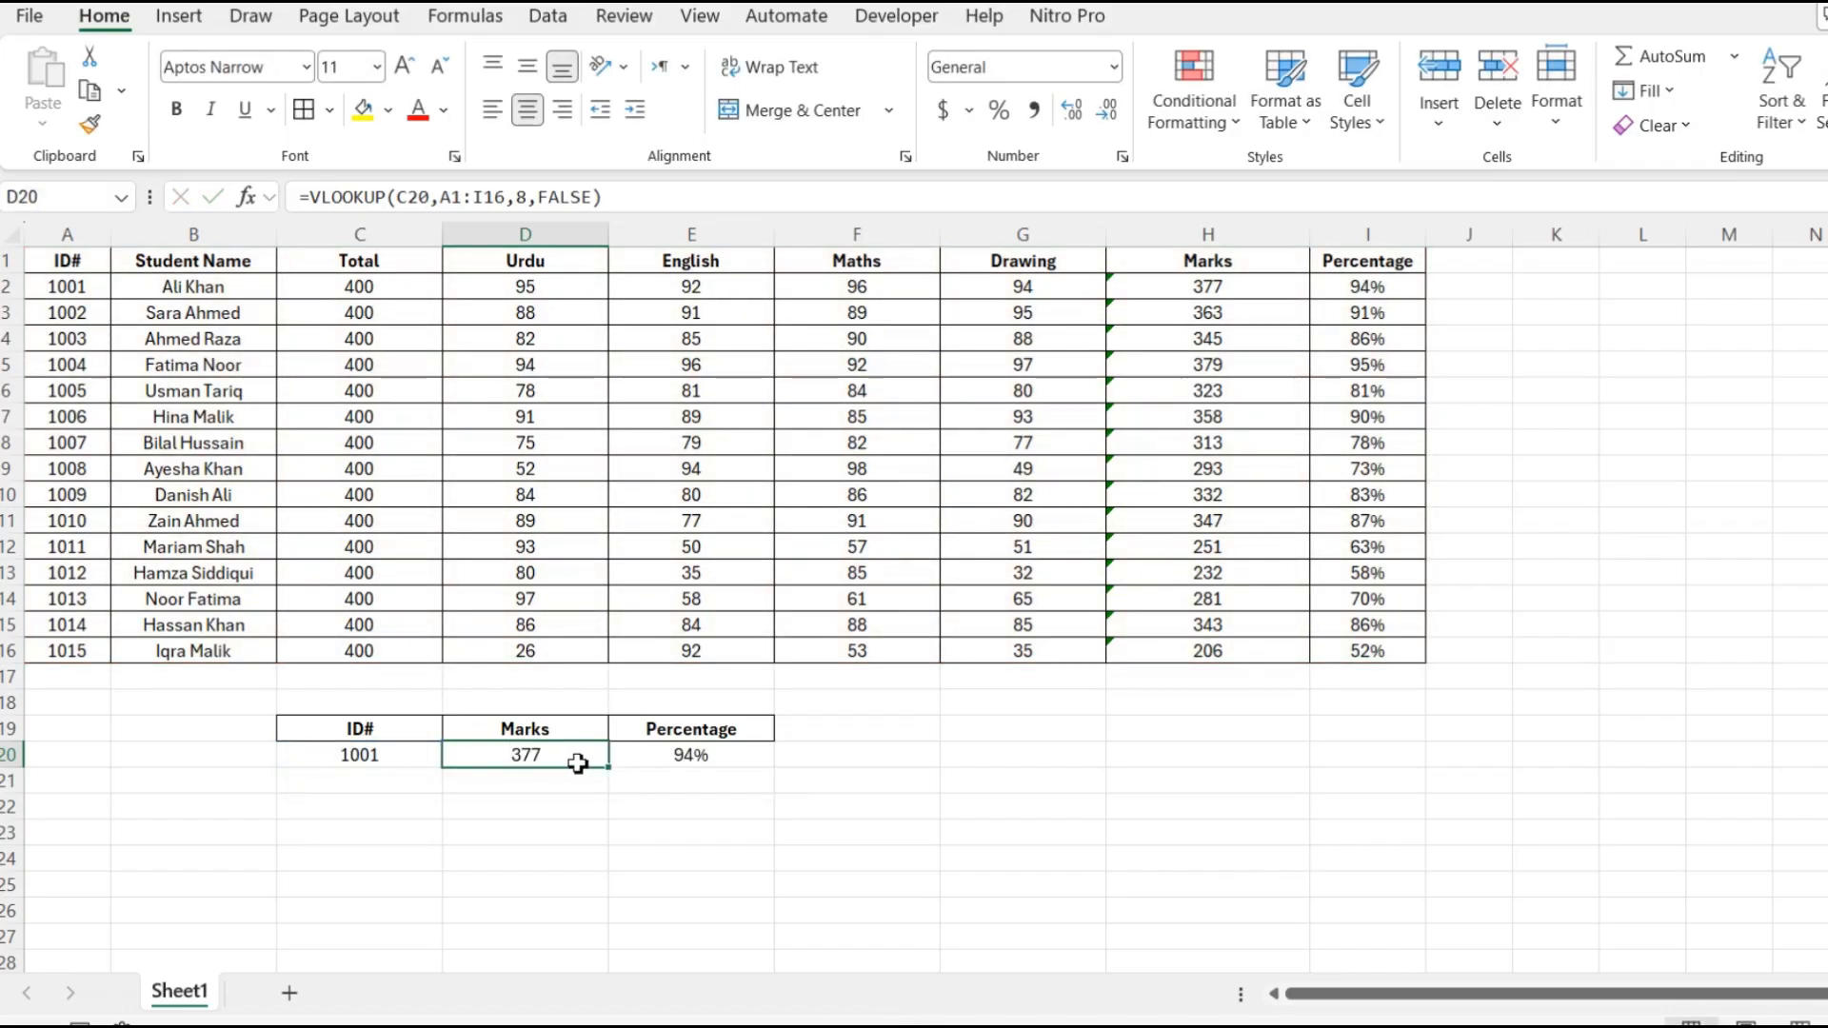
{"action": "left_click", "coordinate": [816, 752]}
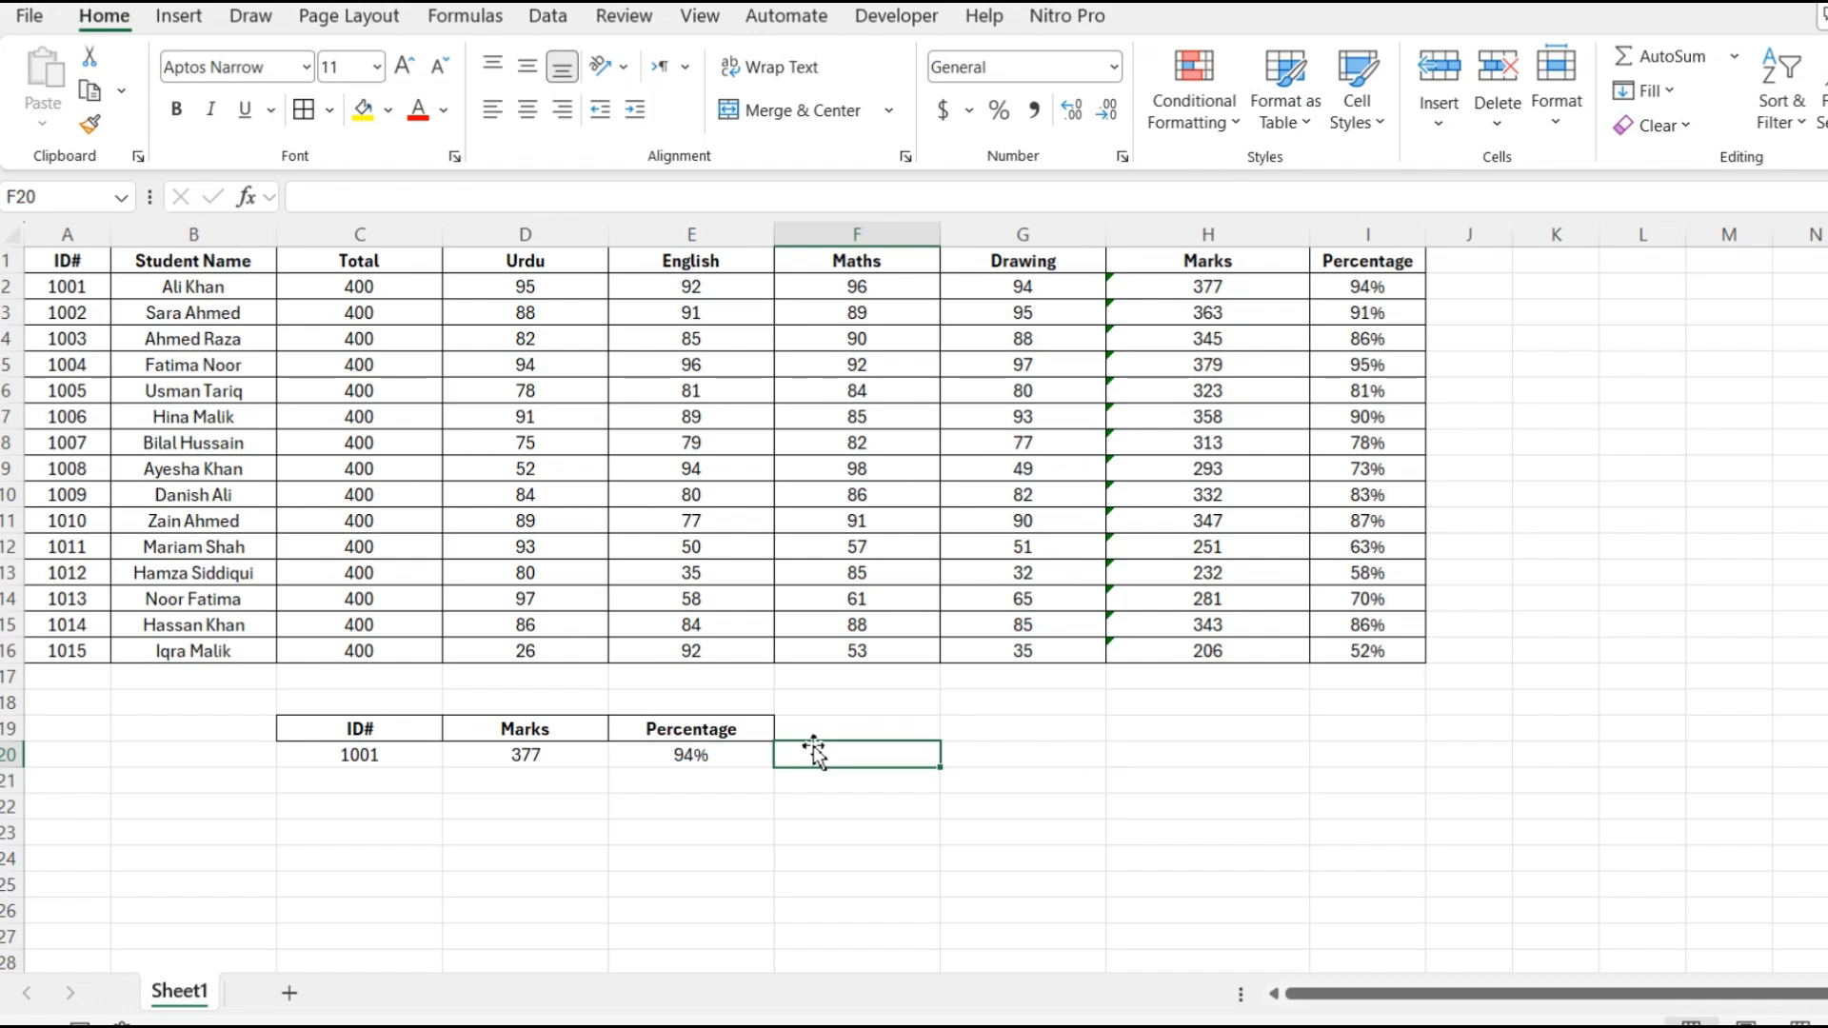
{"action": "key", "text": "Left"}
{"action": "key", "text": "F2"}
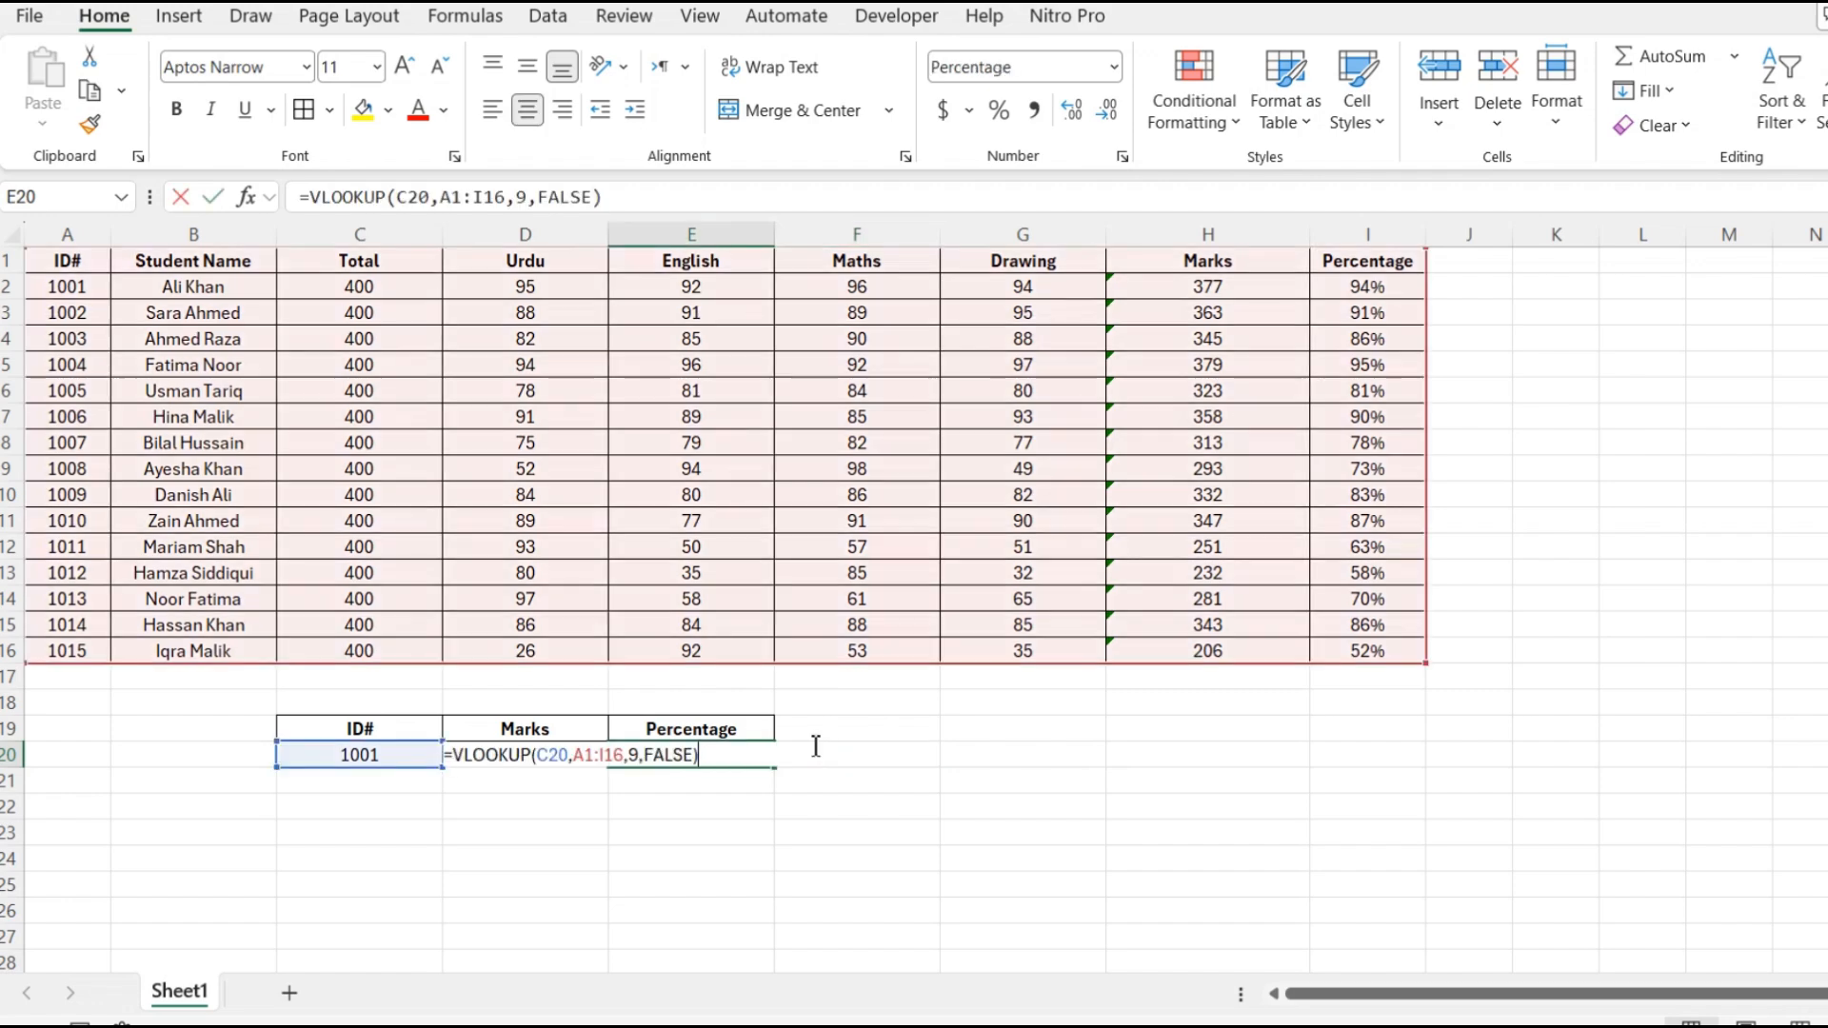
{"action": "key", "text": "Escape"}
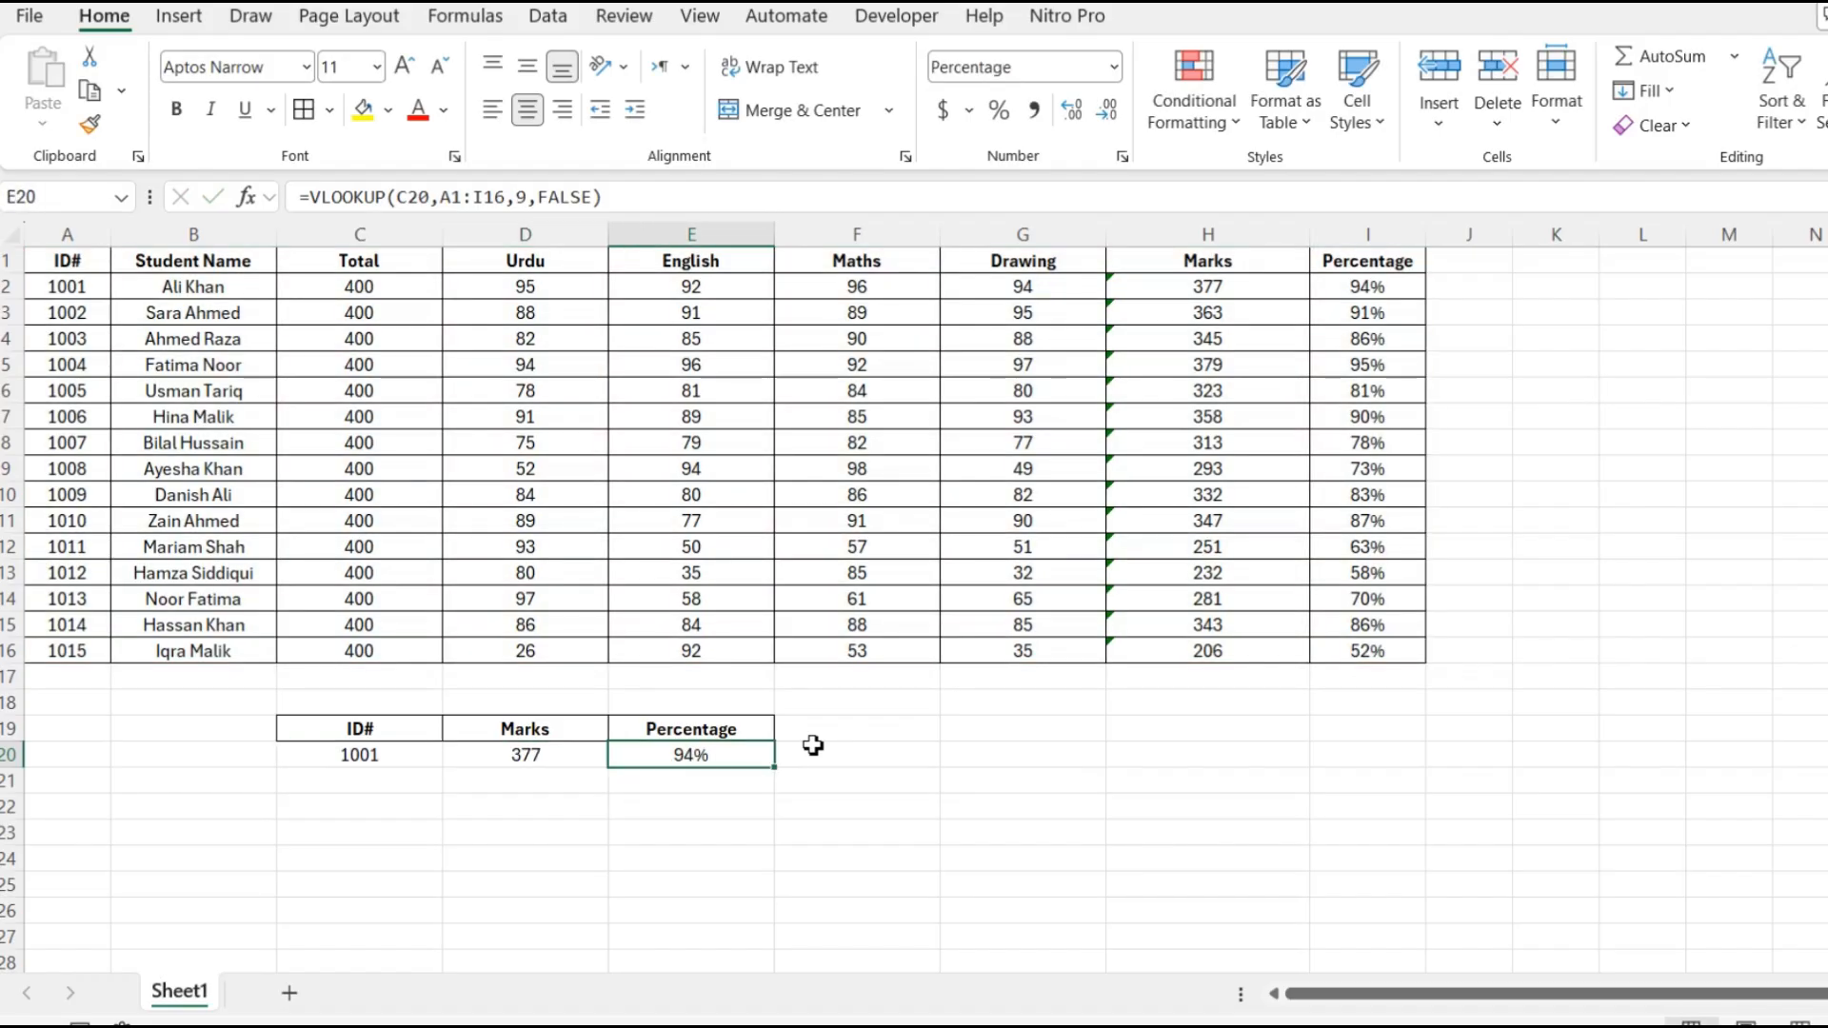
Move the Marks and Grade table from O2:P9 to N1:O8 and review its lowest and highest thresholds.
{"action": "left_click", "coordinate": [1471, 261]}
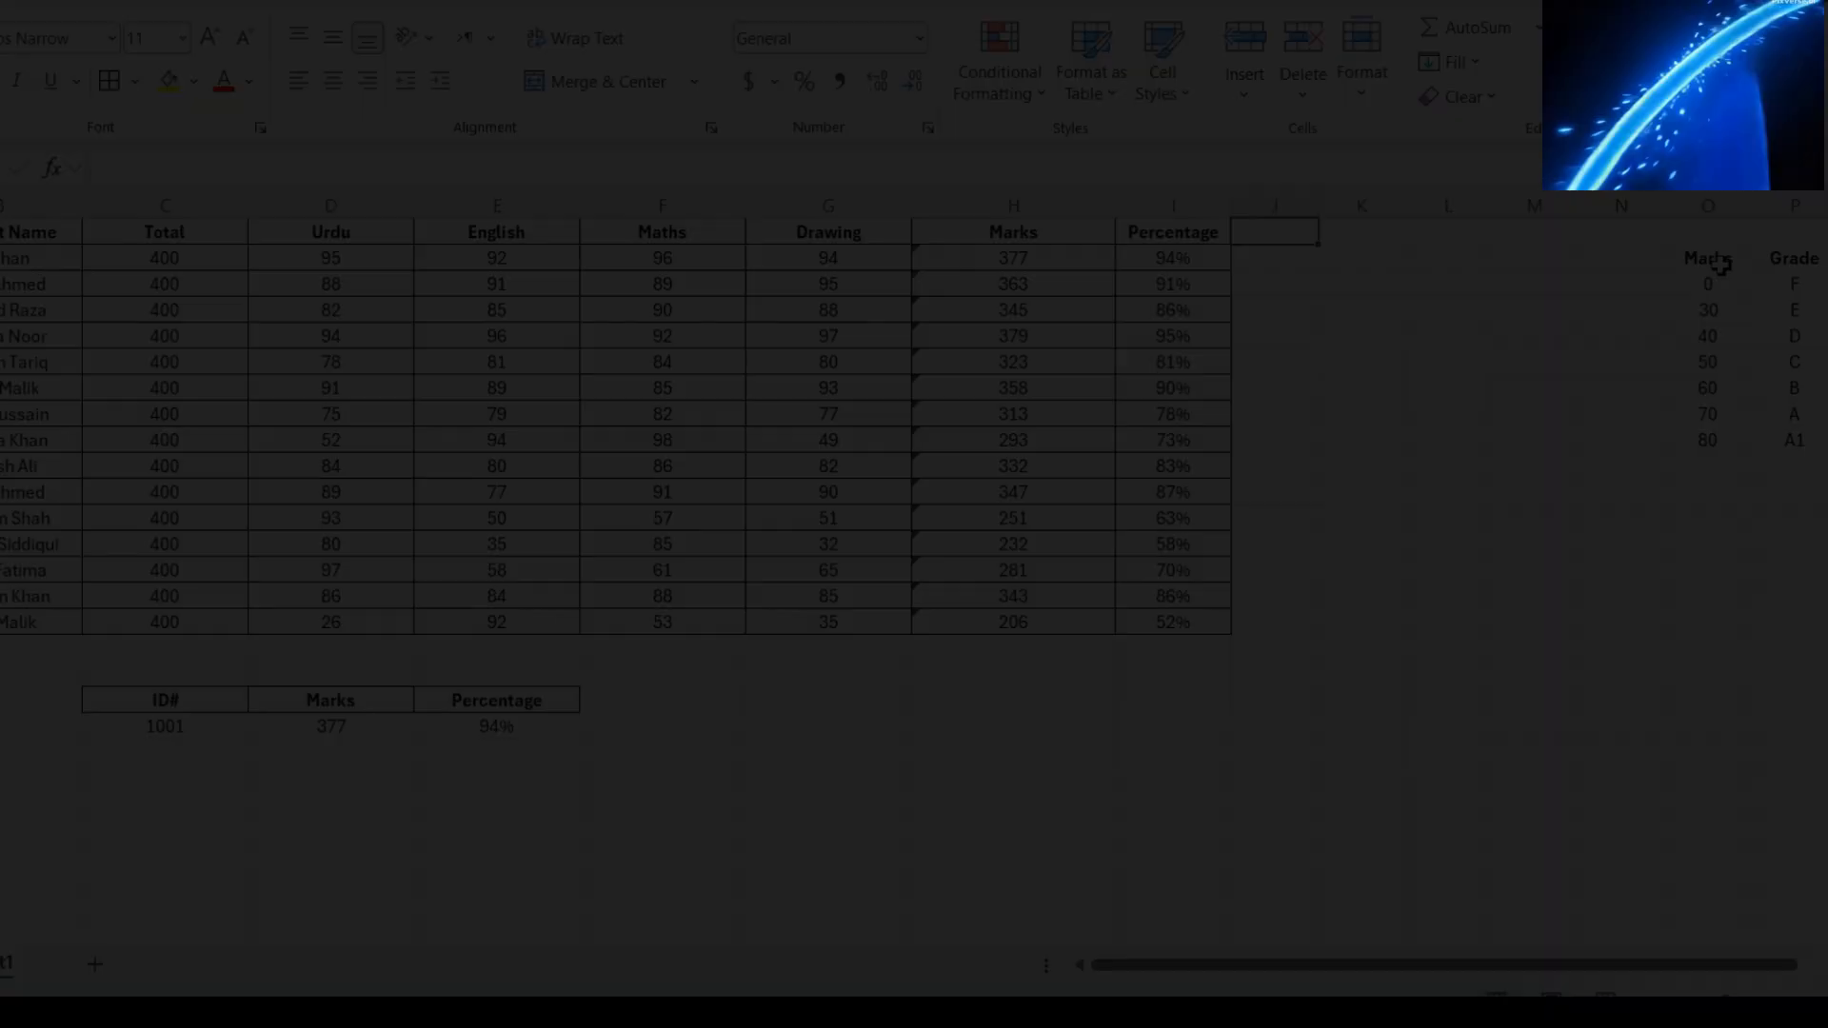
{"action": "left_click_drag", "start_coordinate": [1707, 258], "coordinate": [1796, 437]}
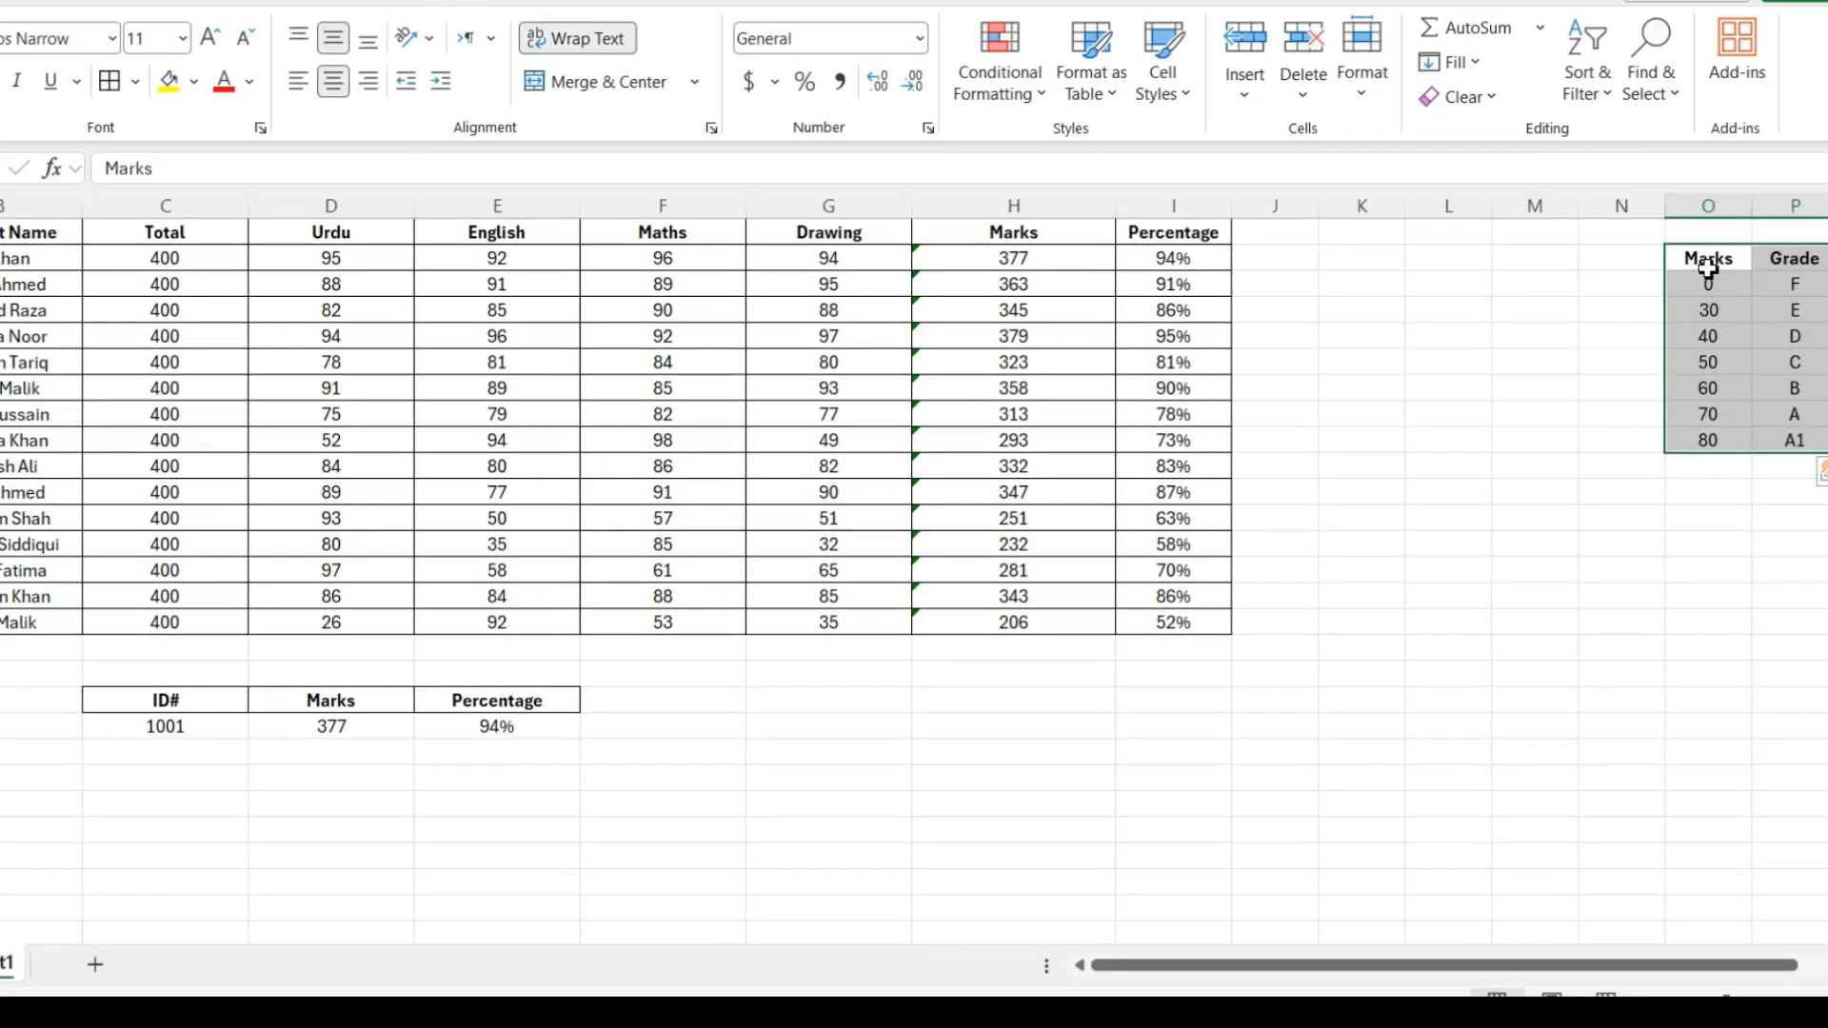
{"action": "left_click_drag", "start_coordinate": [1693, 253], "coordinate": [1639, 235]}
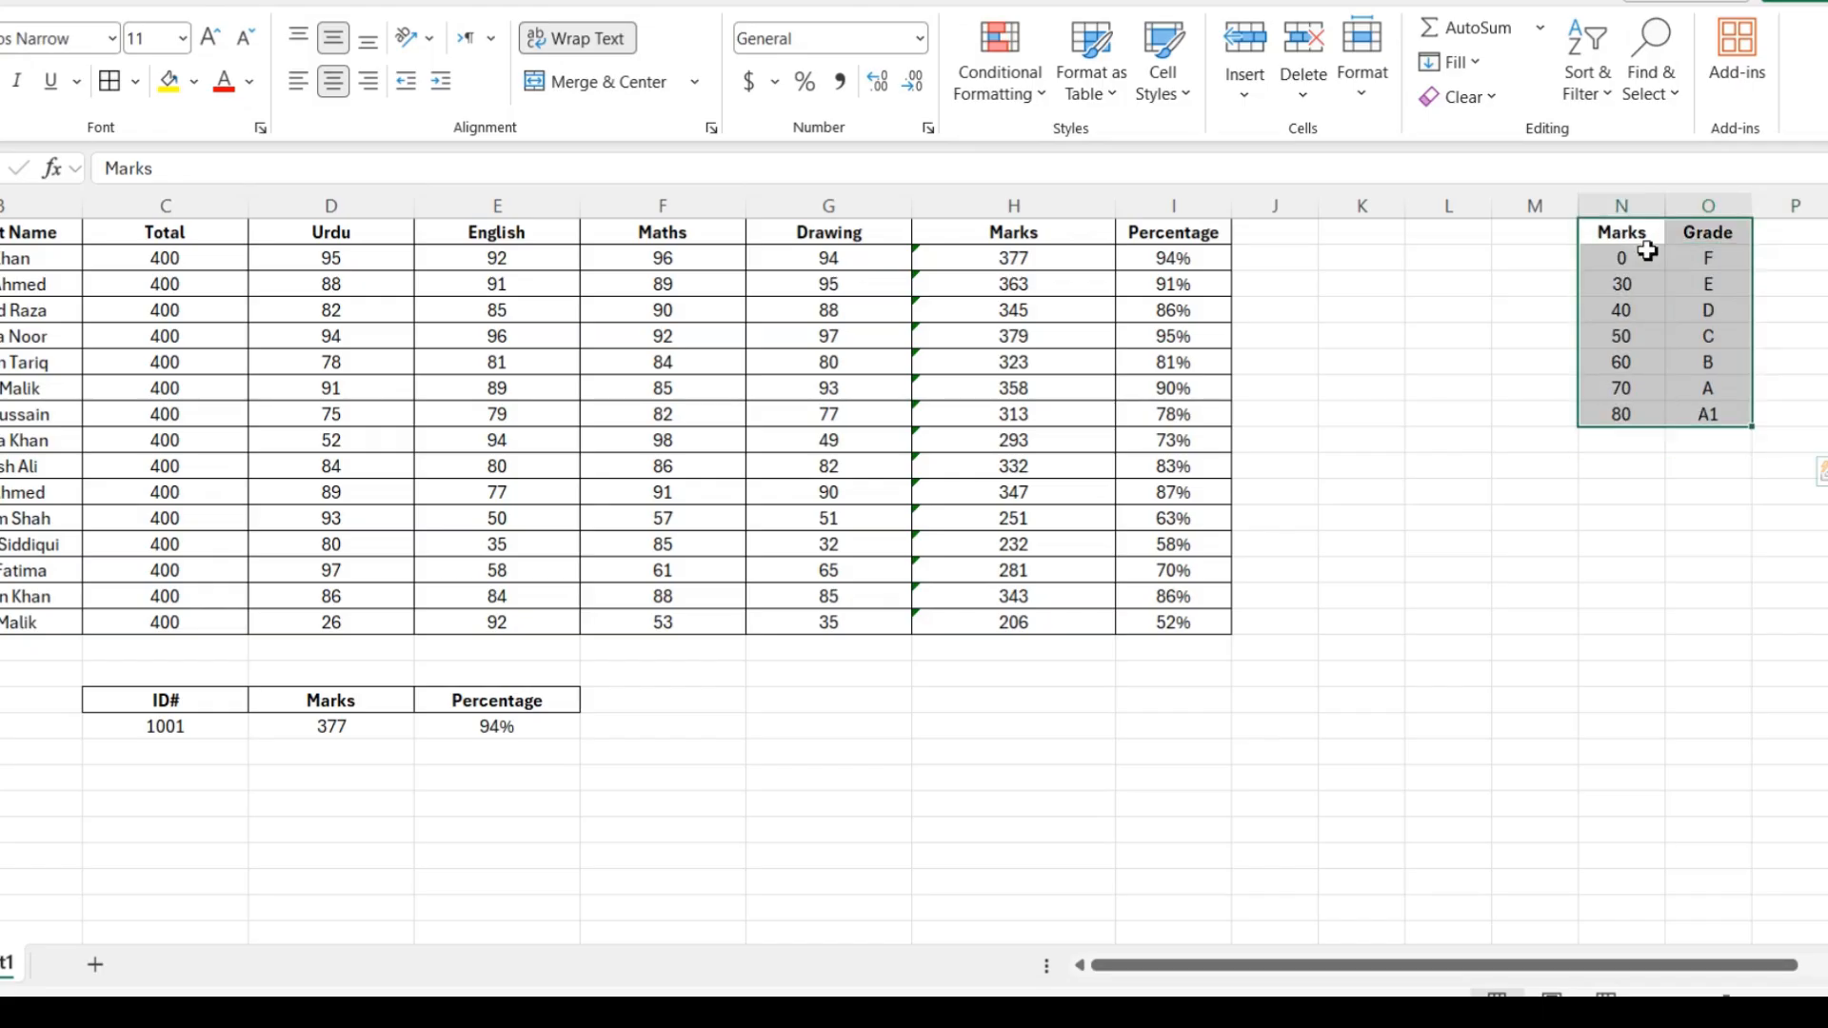
{"action": "left_click", "coordinate": [1636, 263]}
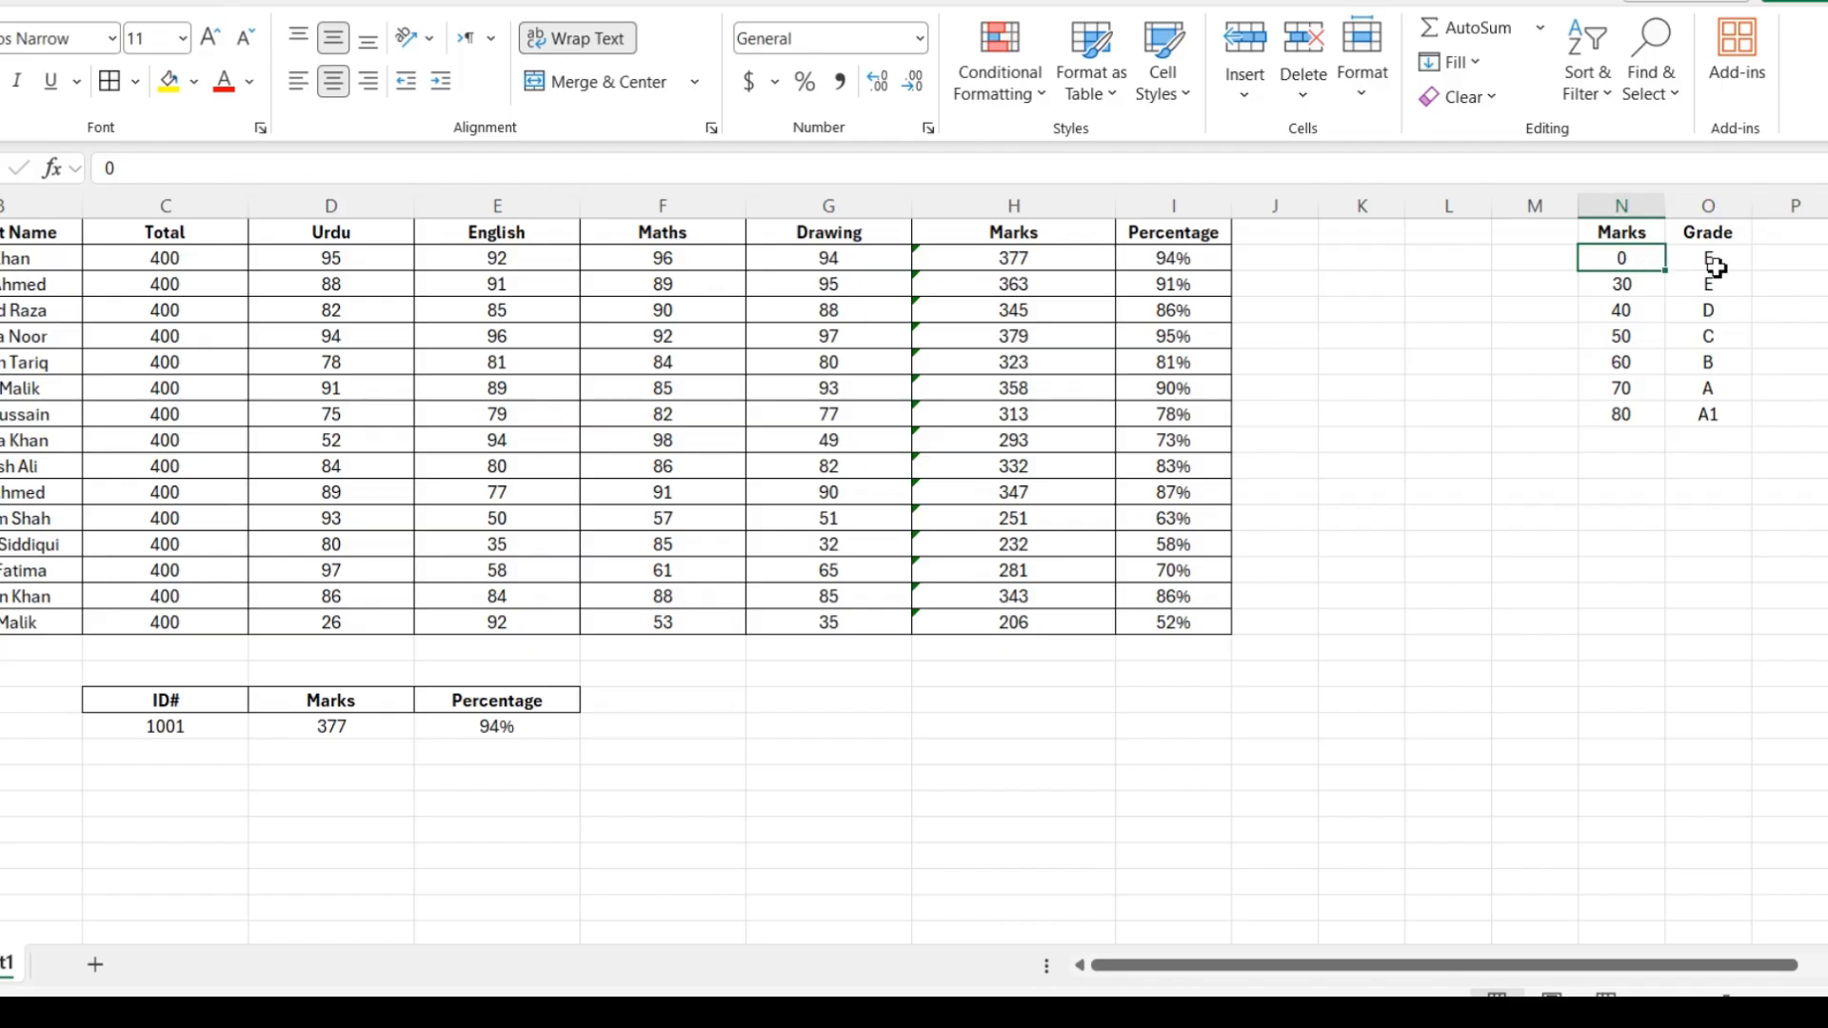
{"action": "left_click", "coordinate": [1657, 417]}
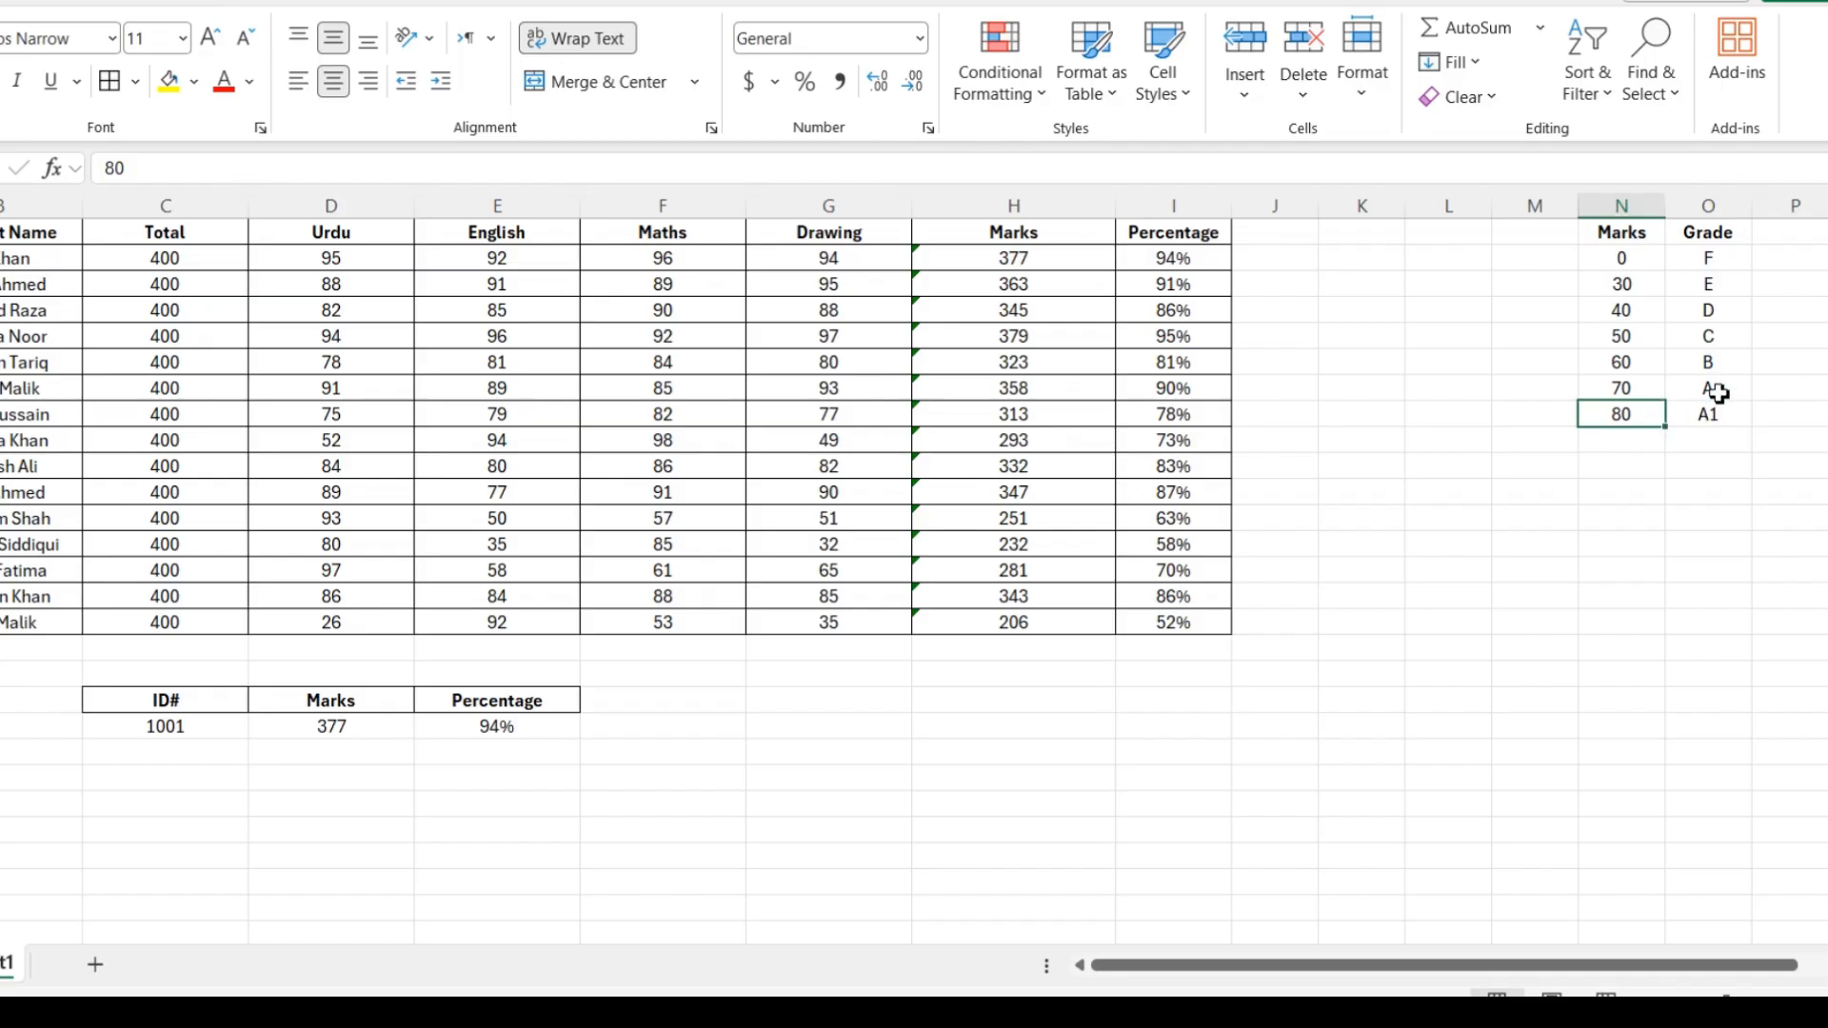
Review the grades assigned to the 70, 60 and 50 mark thresholds in the Marks and Grade table.
{"action": "left_click", "coordinate": [1630, 391]}
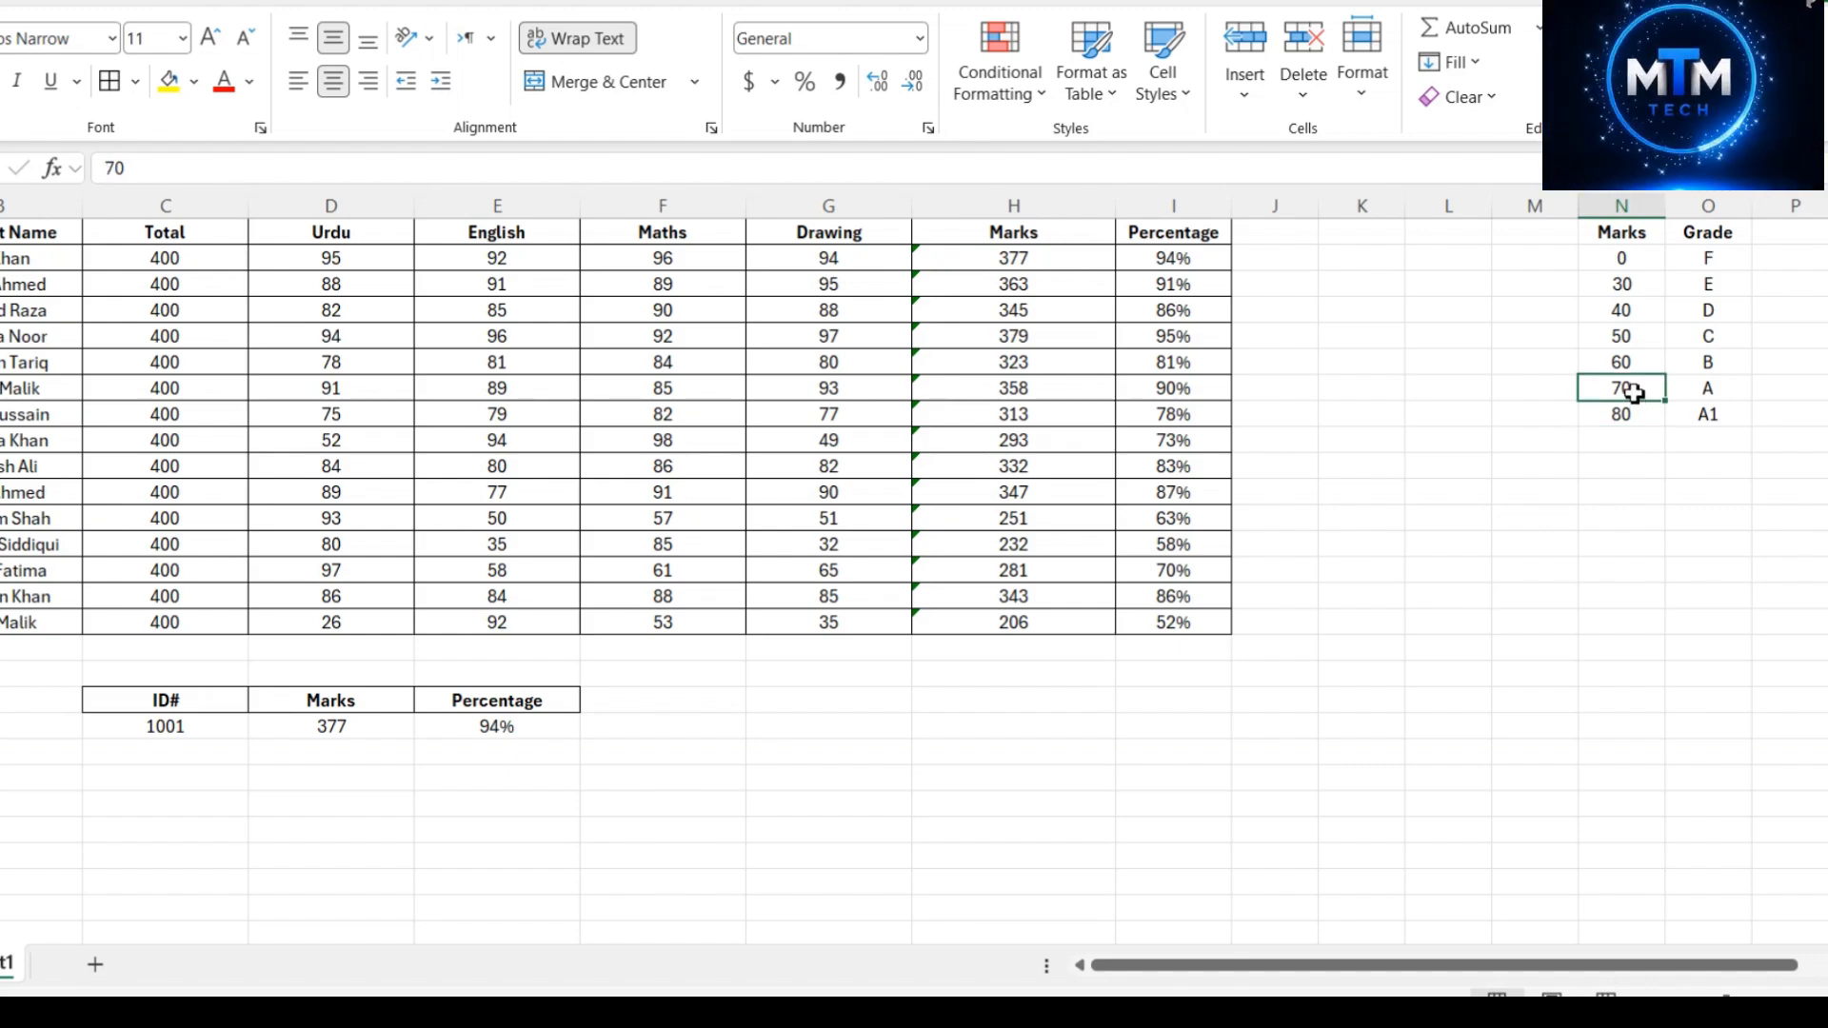
{"action": "left_click", "coordinate": [1720, 391]}
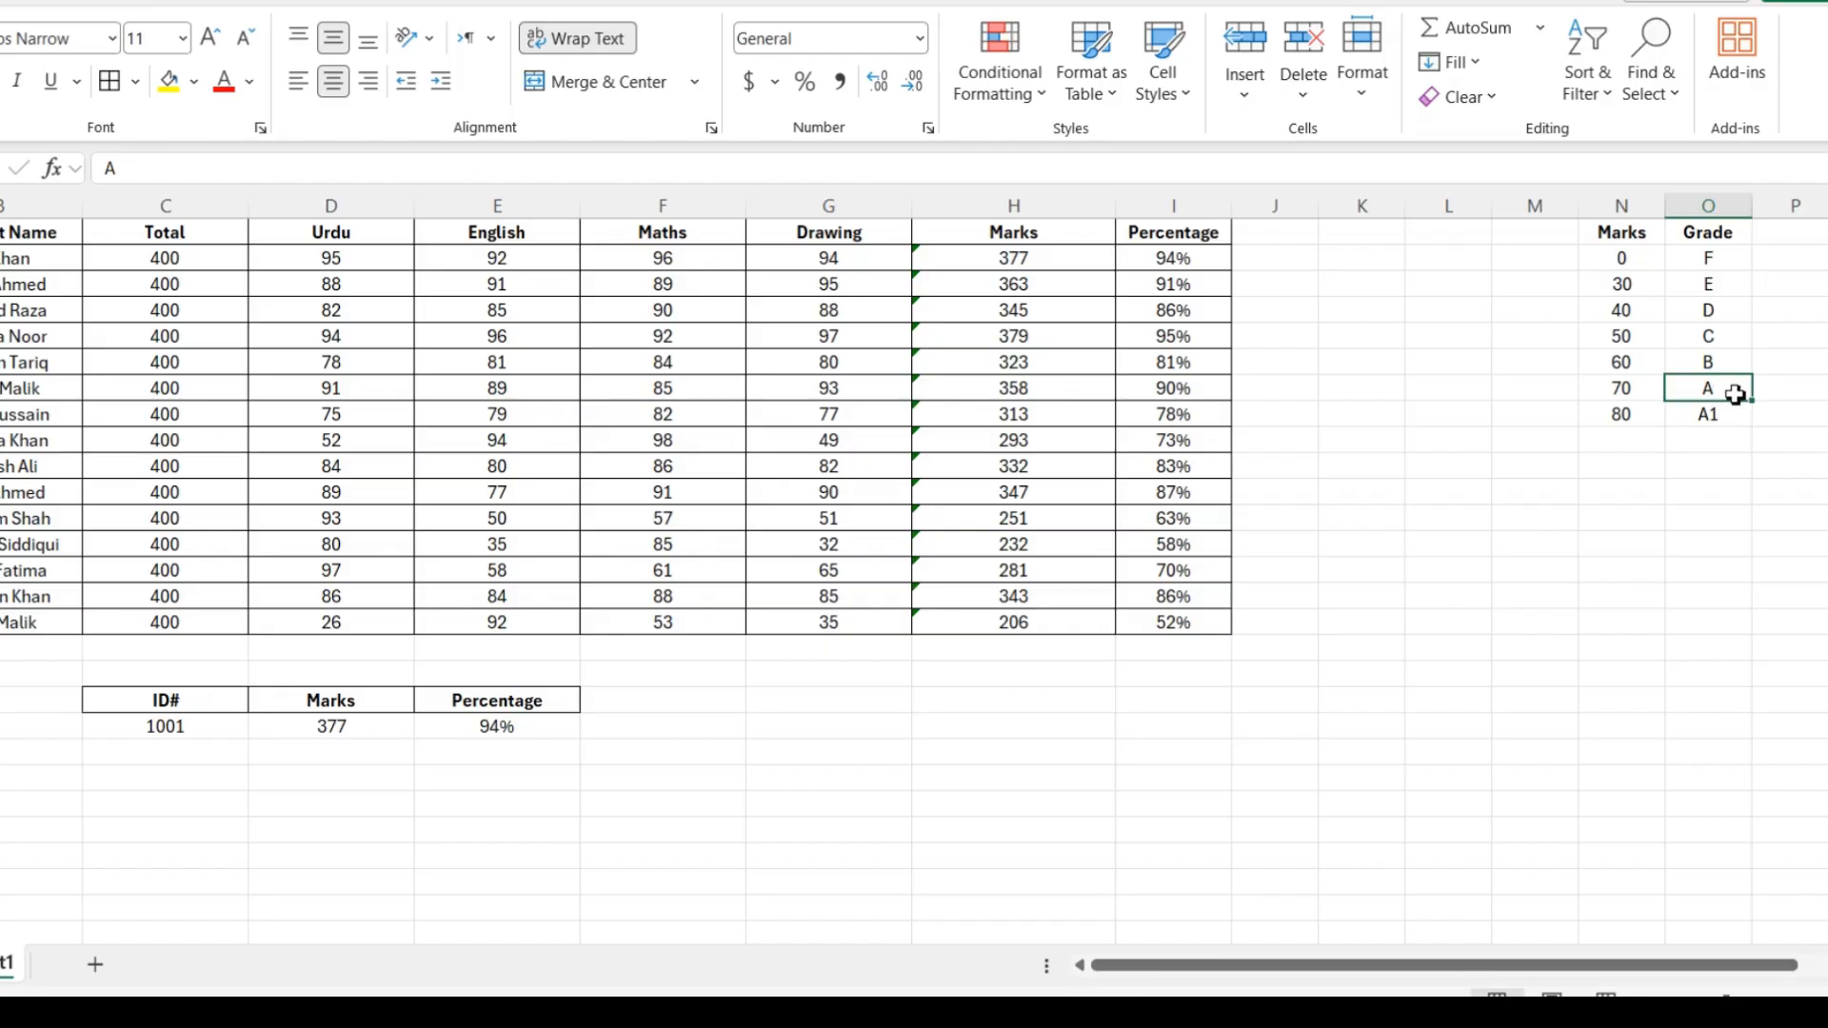
{"action": "left_click", "coordinate": [1639, 365]}
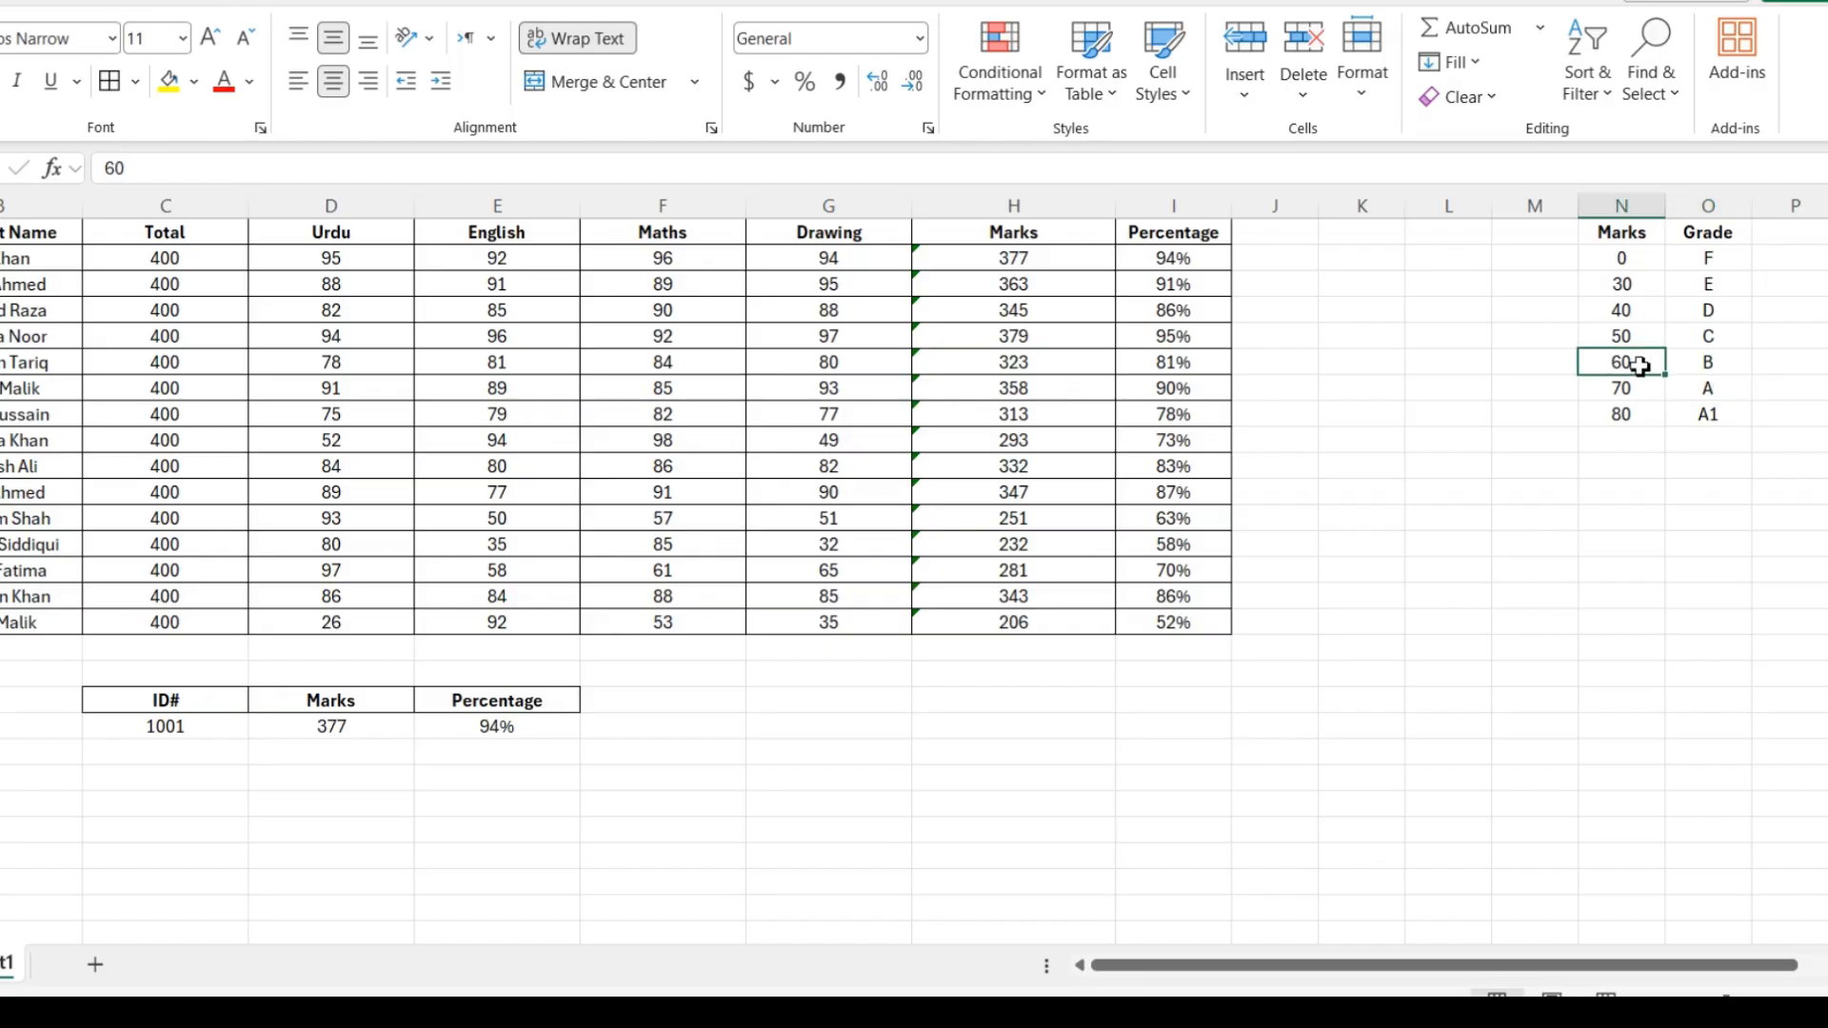
{"action": "left_click", "coordinate": [1704, 364]}
{"action": "left_click", "coordinate": [1621, 339]}
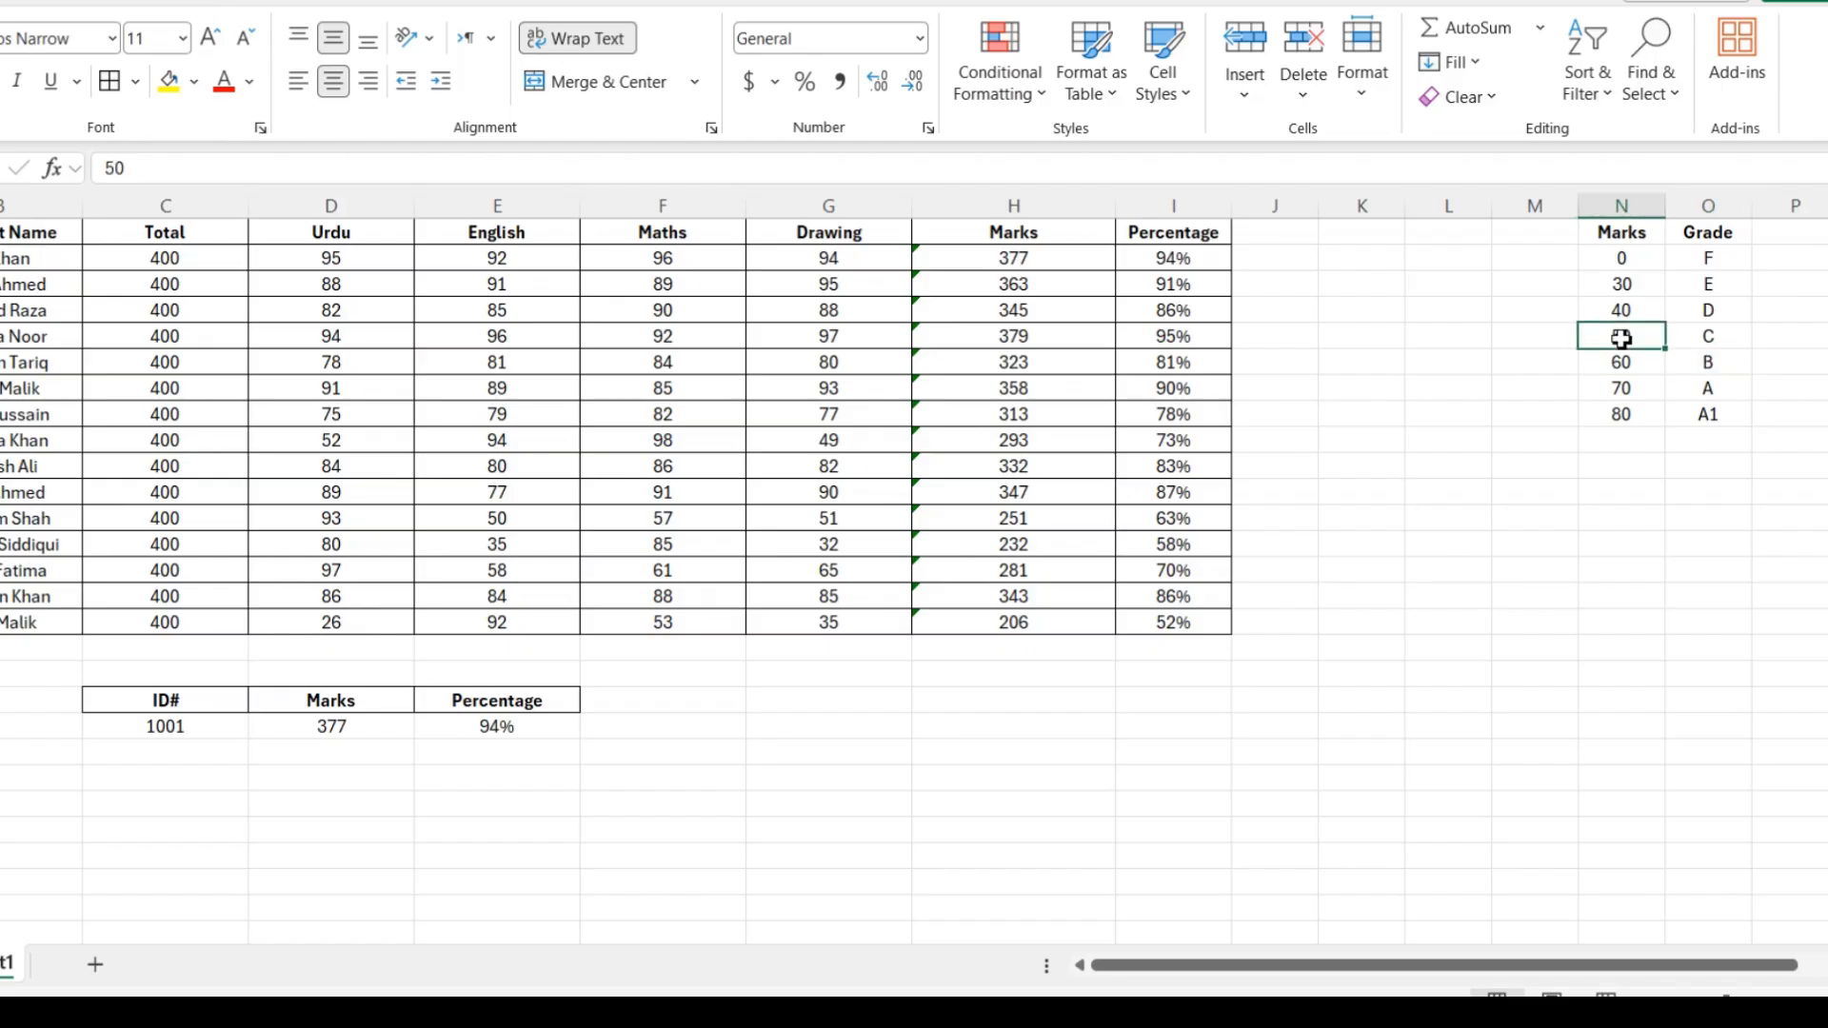
{"action": "left_click", "coordinate": [1718, 340]}
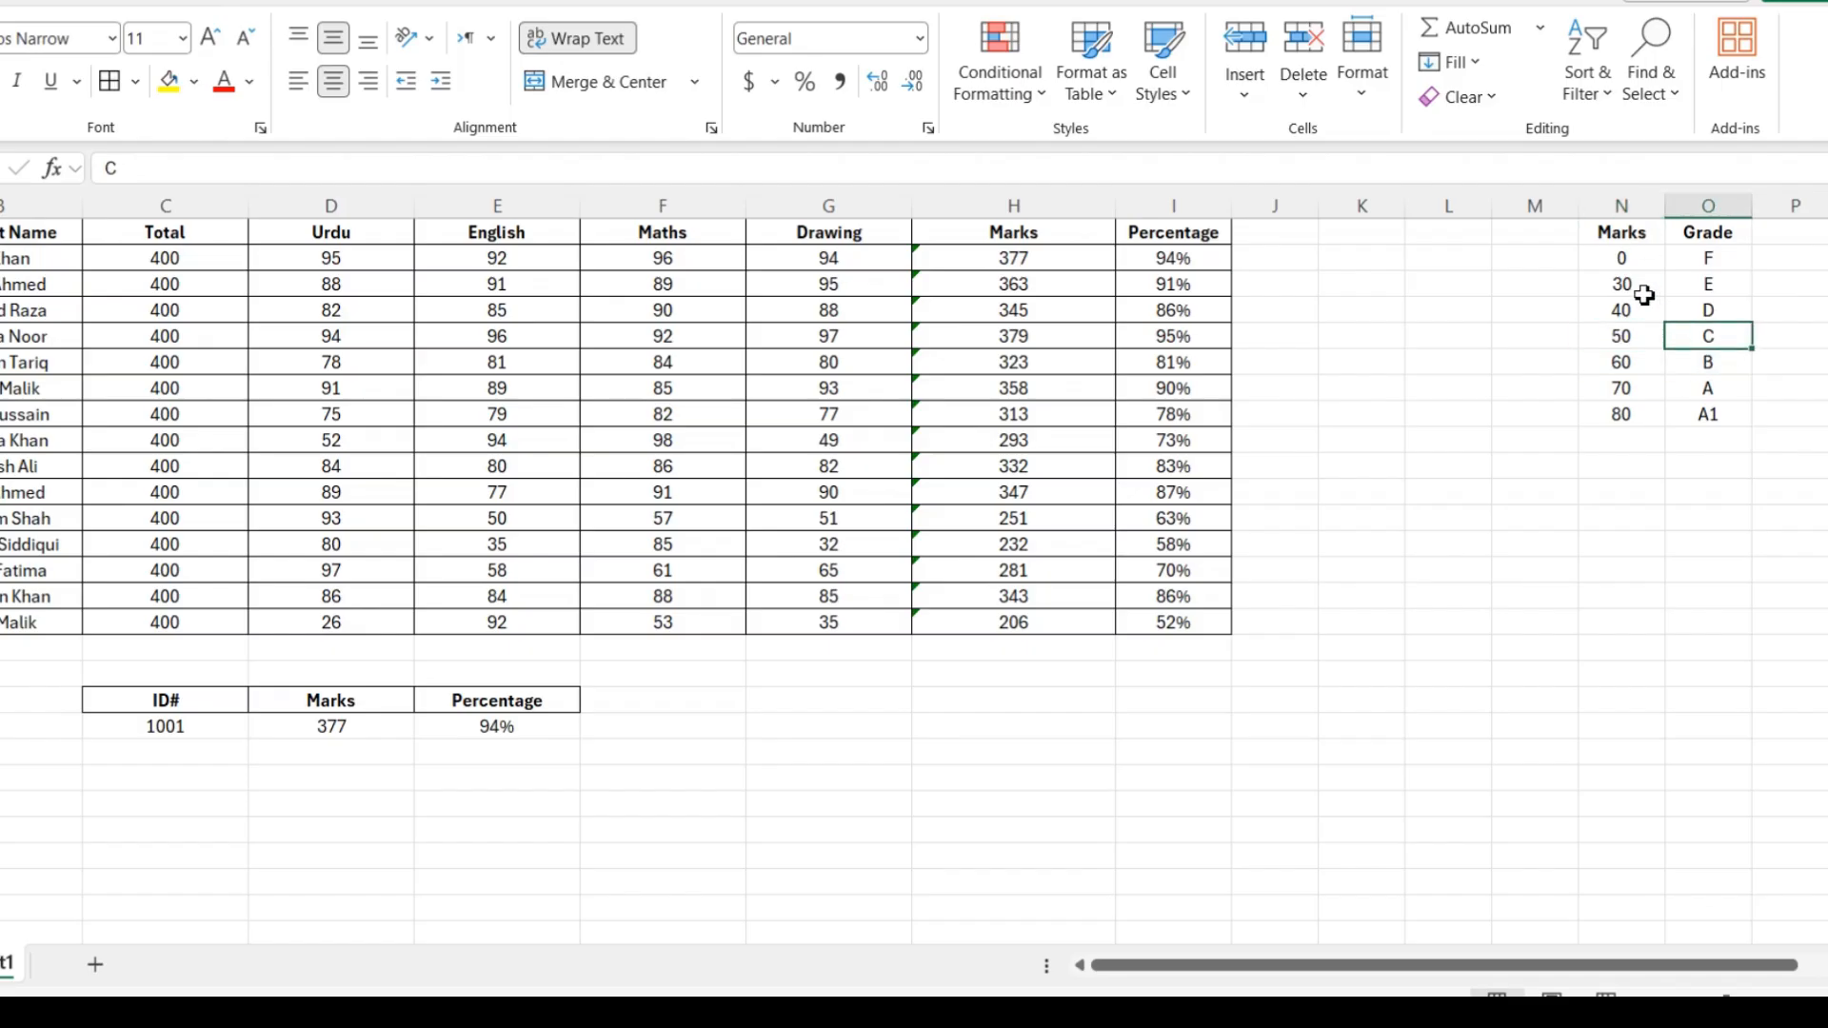
Extend the Percentage column's formatting to J1:J16 without its contents and enter Grade as the header in J1.
{"action": "left_click", "coordinate": [1300, 240]}
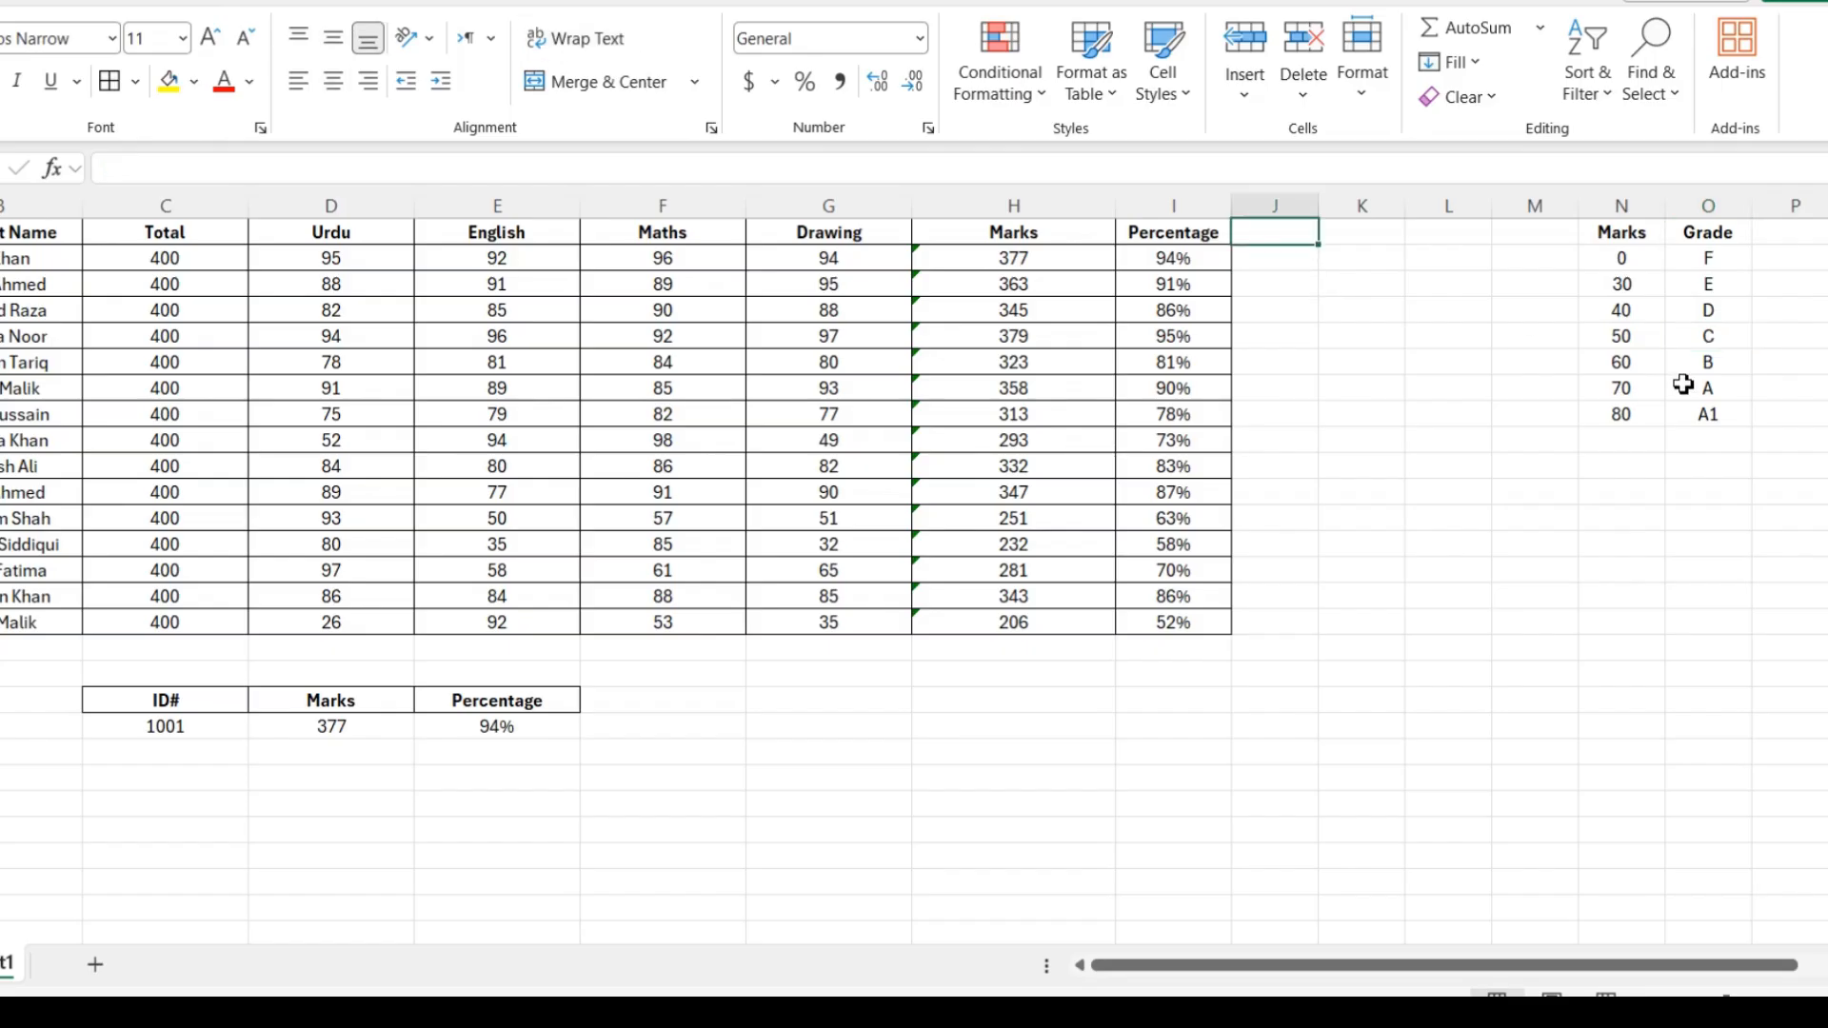
{"action": "key", "text": "shift+Down"}
{"action": "key", "text": "shift+Down"}
{"action": "key", "text": "shift+Down"}
{"action": "key", "text": "shift+Down"}
{"action": "key", "text": "shift+Down"}
{"action": "key", "text": "shift+Down"}
{"action": "key", "text": "shift+Down"}
{"action": "key", "text": "shift+Down"}
{"action": "key", "text": "shift+Down"}
{"action": "key", "text": "shift+Down"}
{"action": "key", "text": "shift+Down"}
{"action": "key", "text": "shift+Down"}
{"action": "key", "text": "shift+Down"}
{"action": "key", "text": "shift+Down"}
{"action": "key", "text": "shift+Down"}
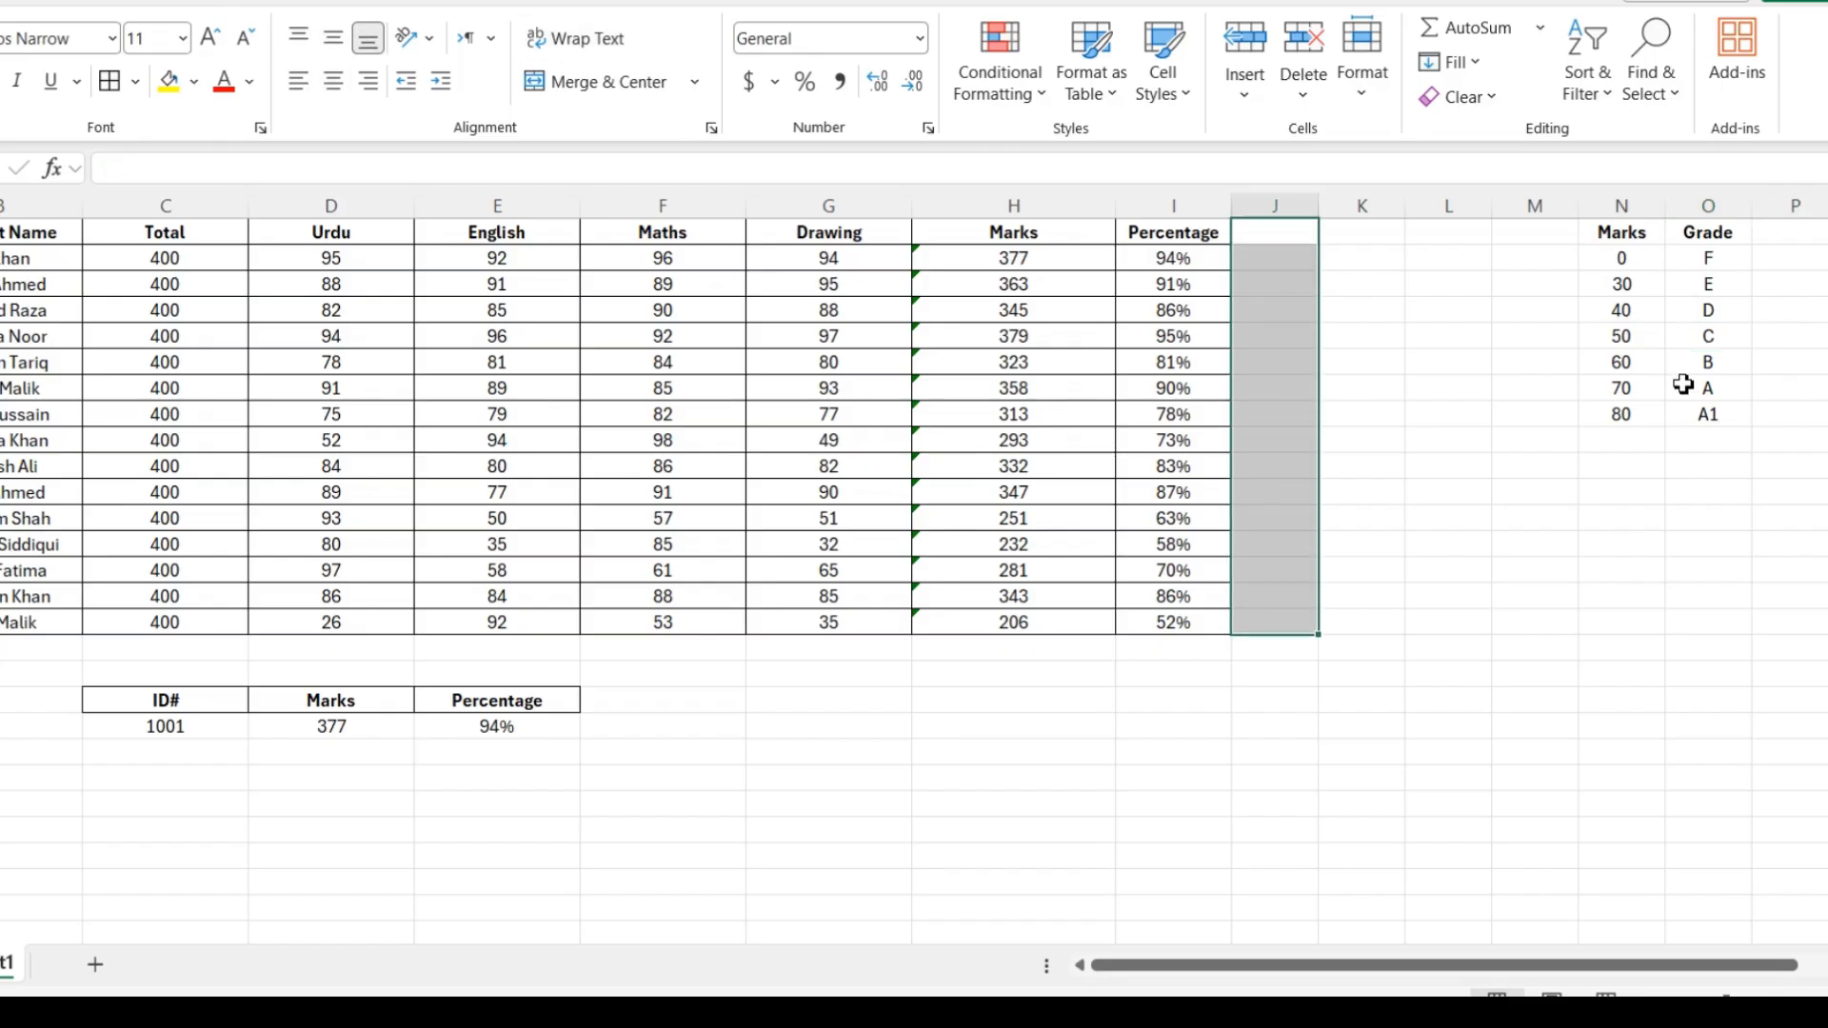
{"action": "type", "text": "Percentage 1% 1% 1% 1% 1% 1% 1% 1% 1% 1% 1% 1% 1% 1% 2%"}
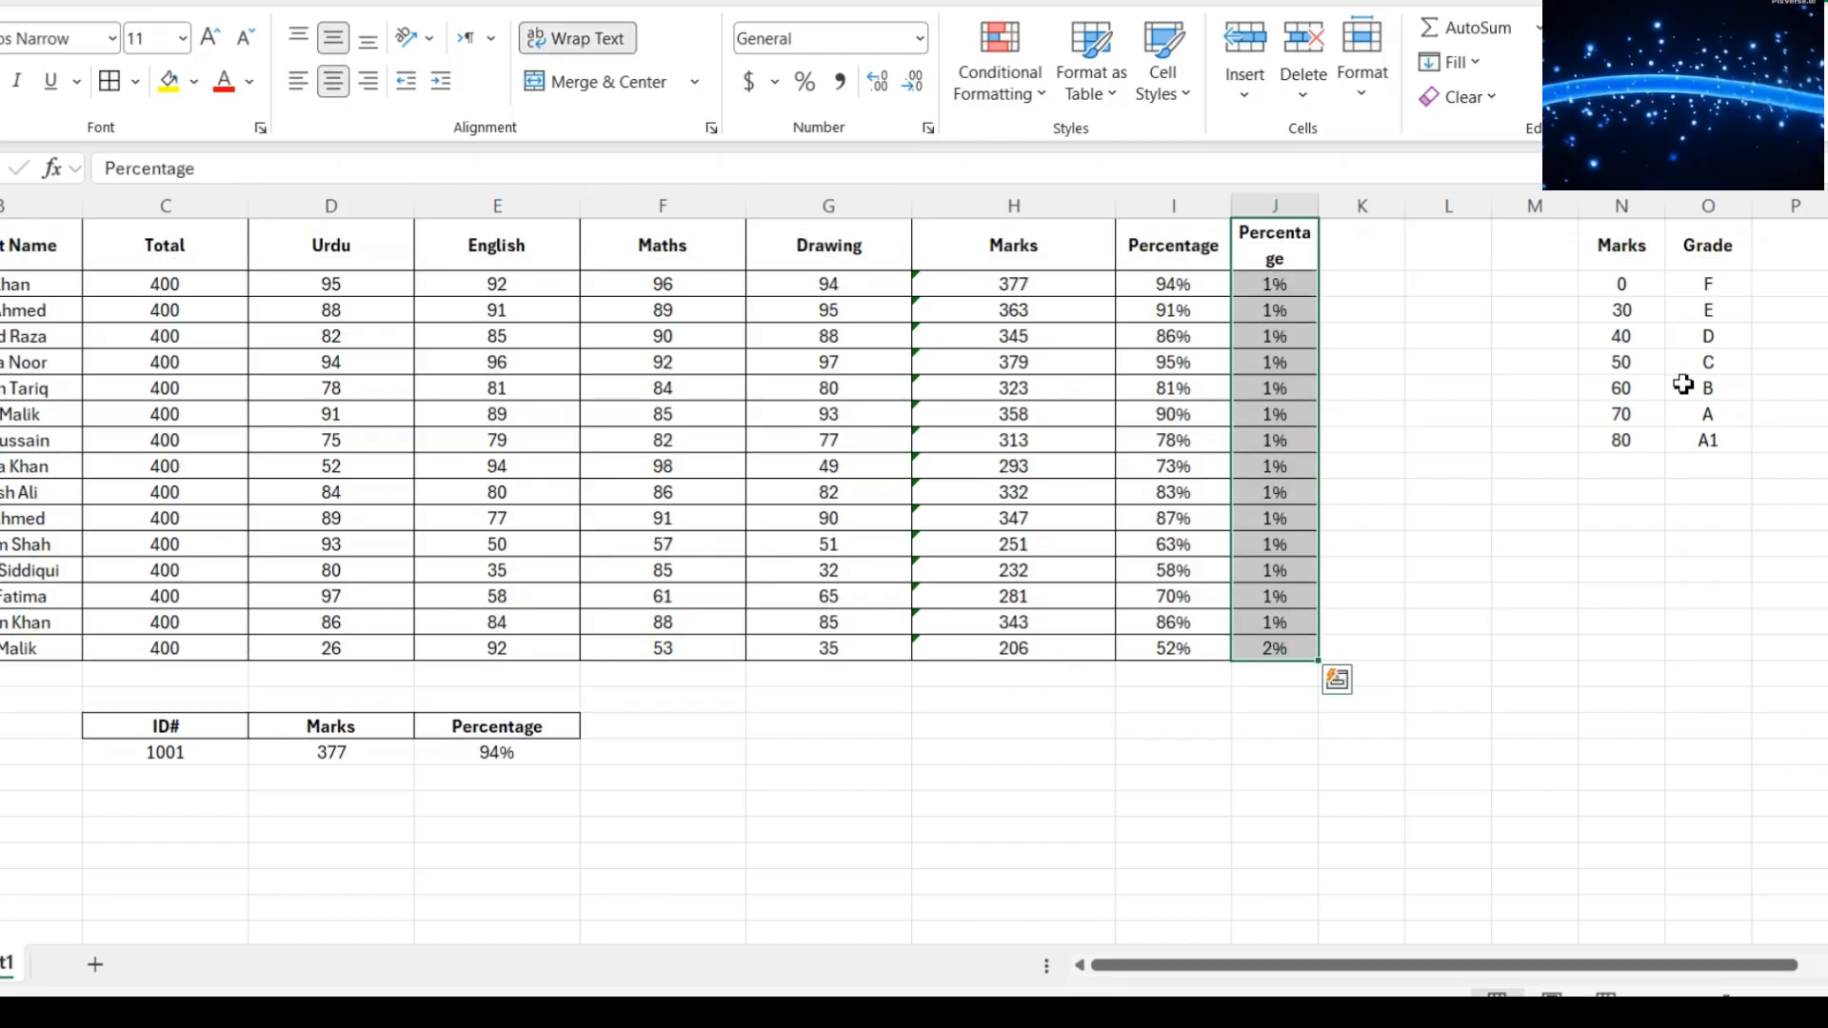
{"action": "key", "text": "ctrl+z"}
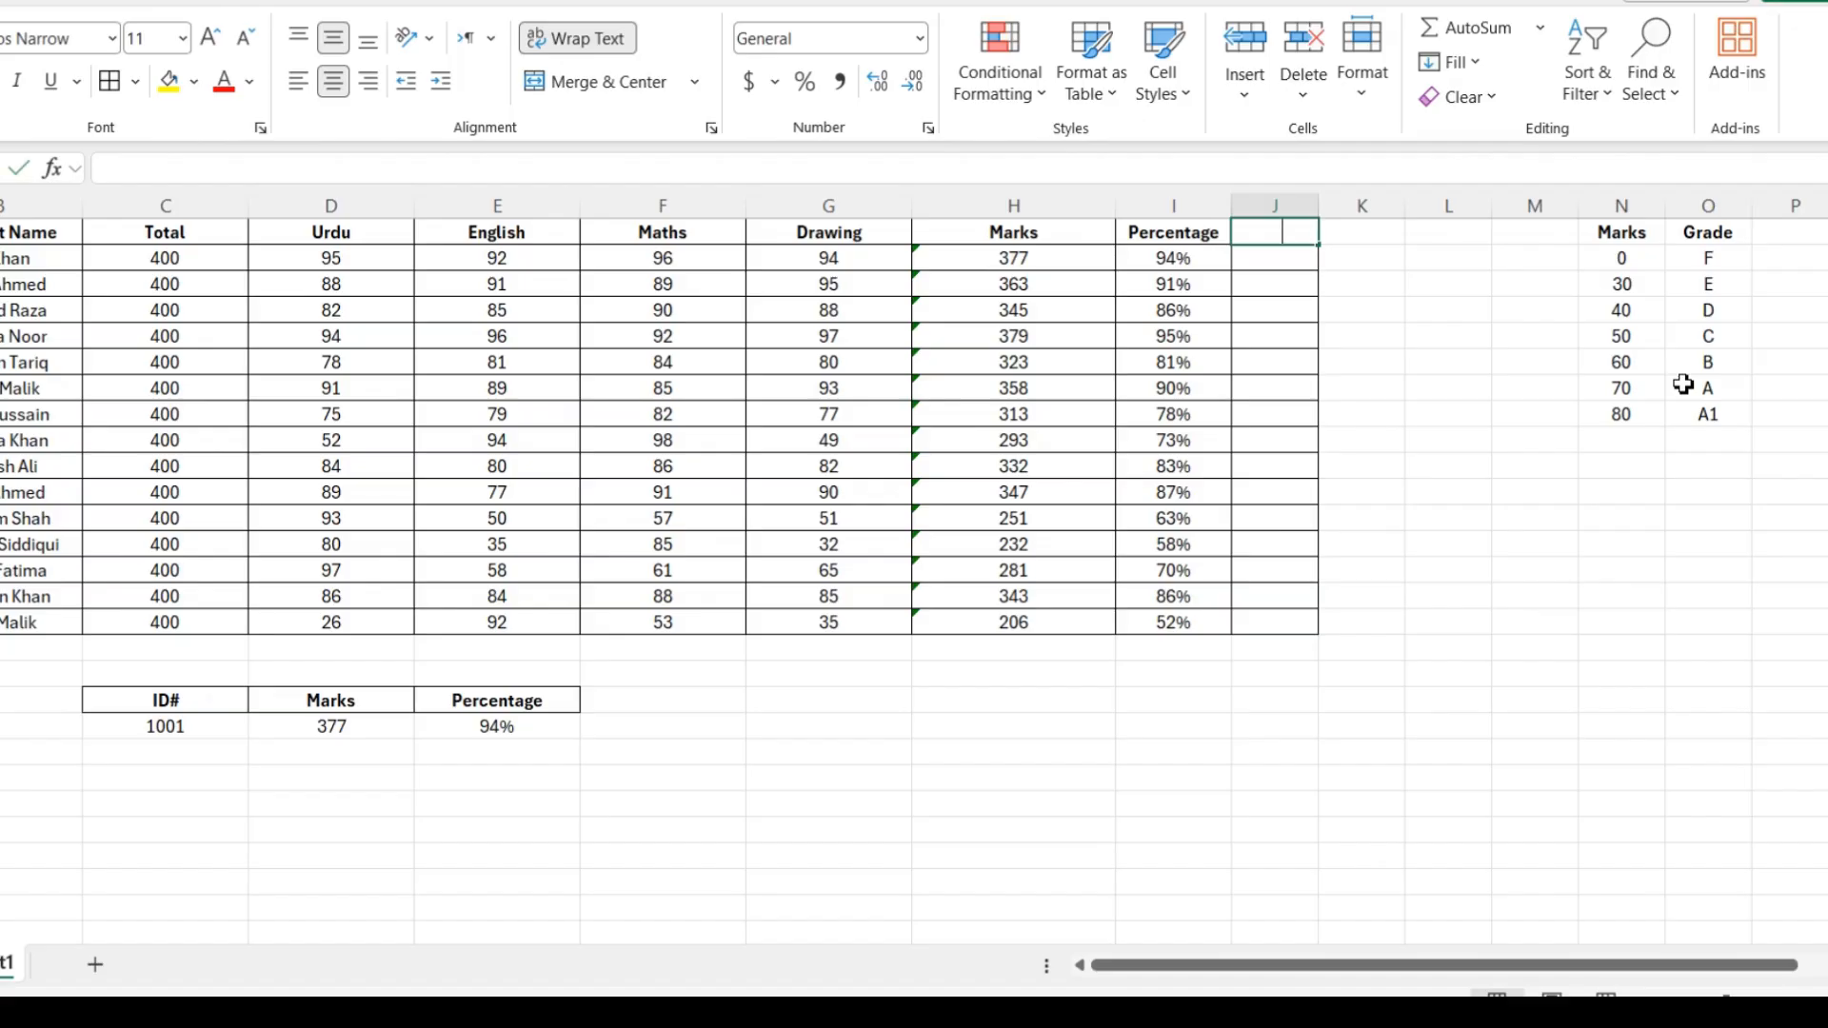
{"action": "type", "text": "Grade"}
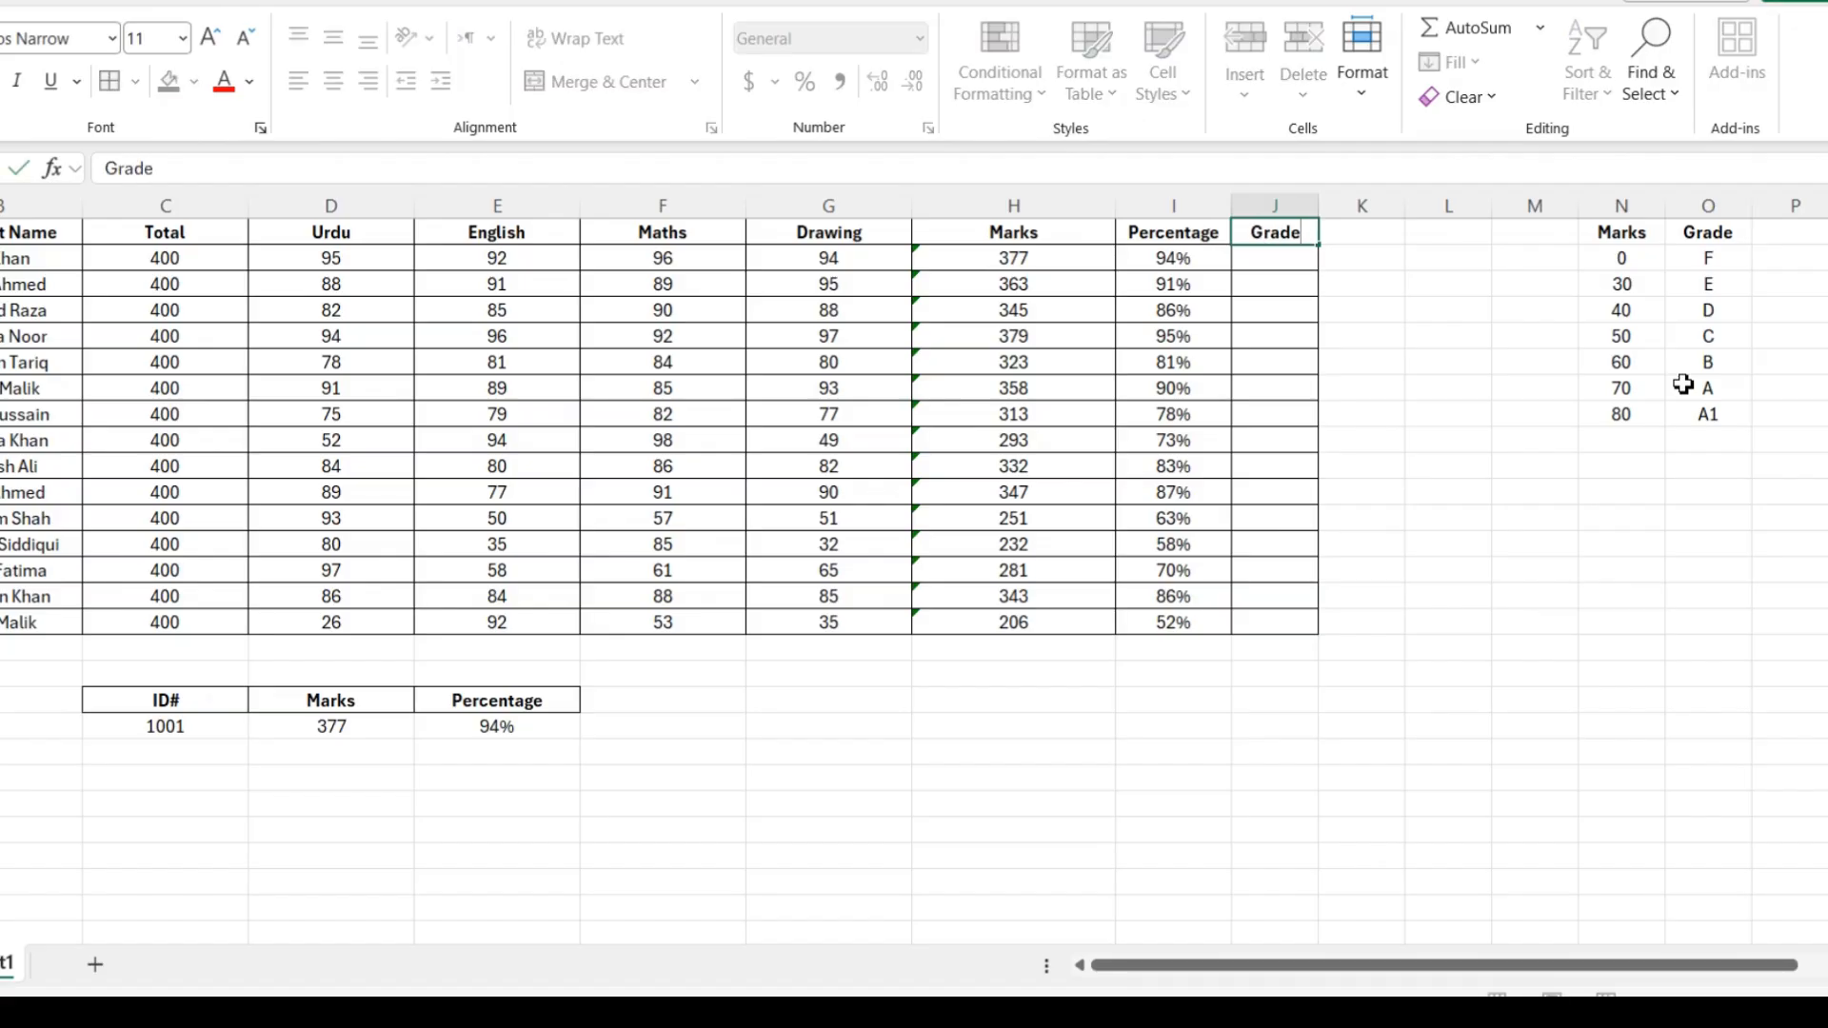
{"action": "key", "text": "Return"}
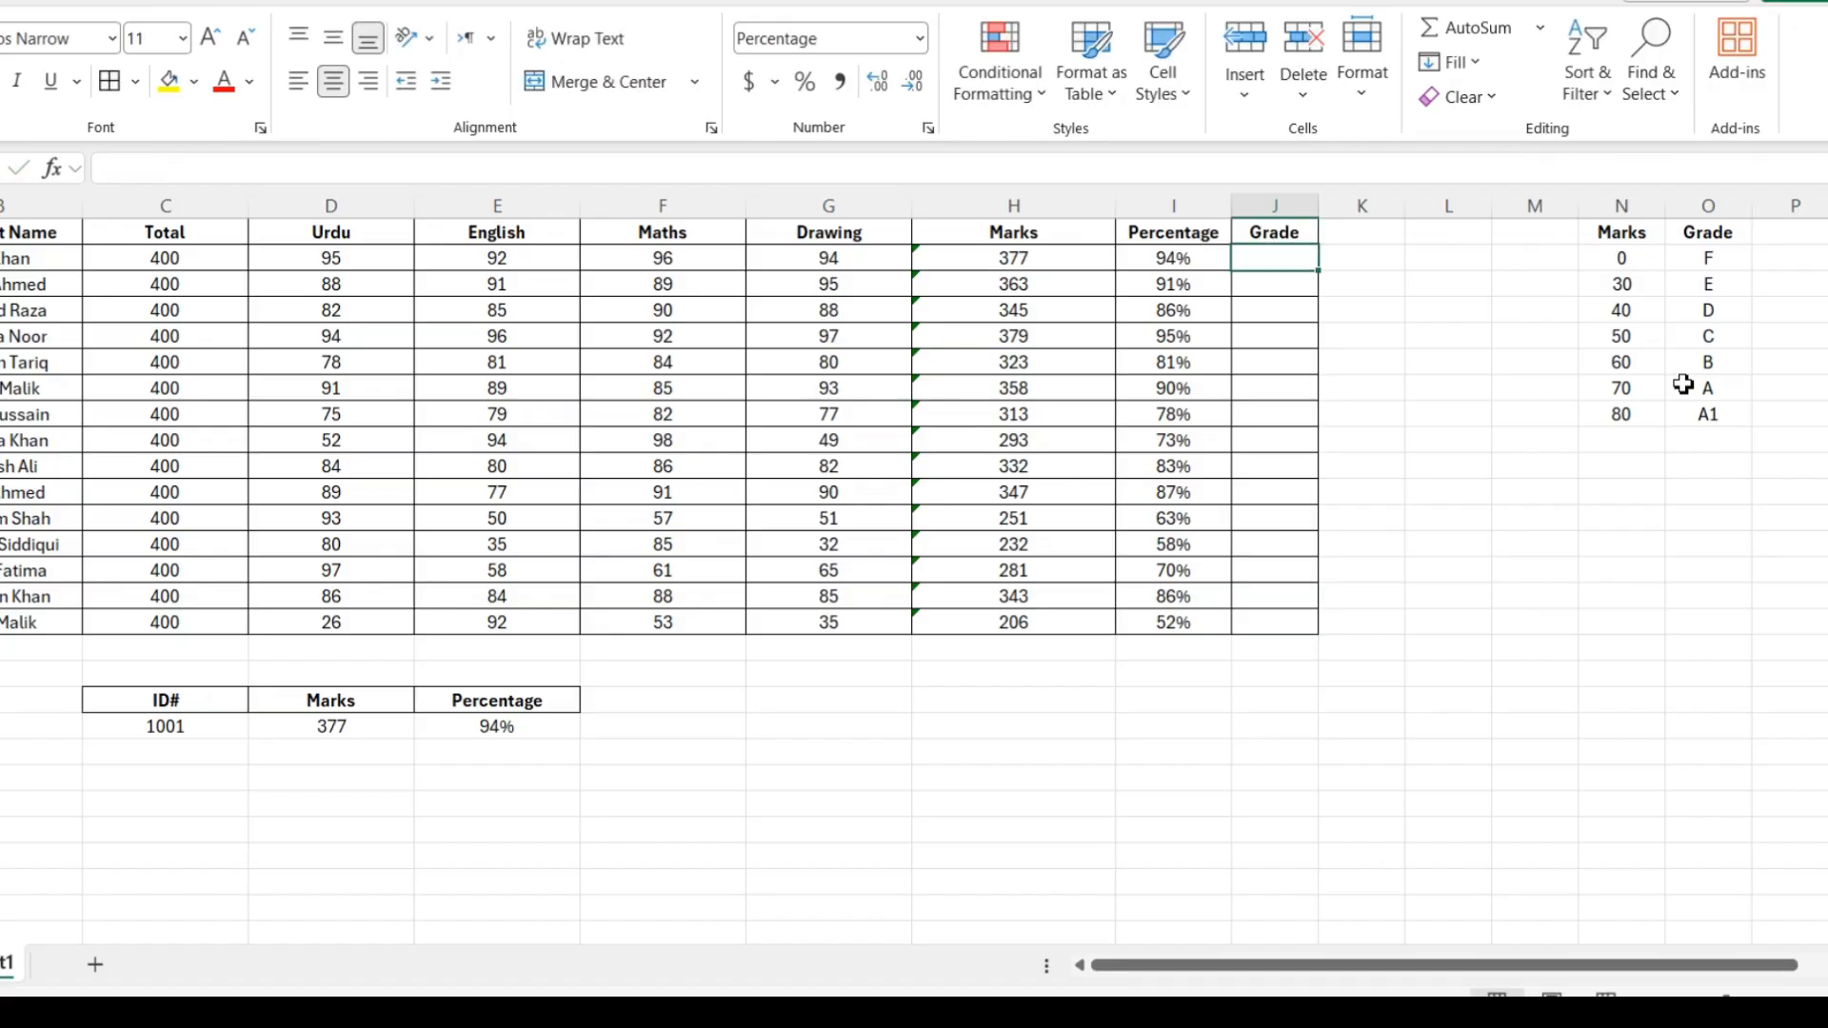
Begin an IF formula in J2 that returns "A1" when I2 is greater than or equal to 80.
{"action": "type", "text": "="}
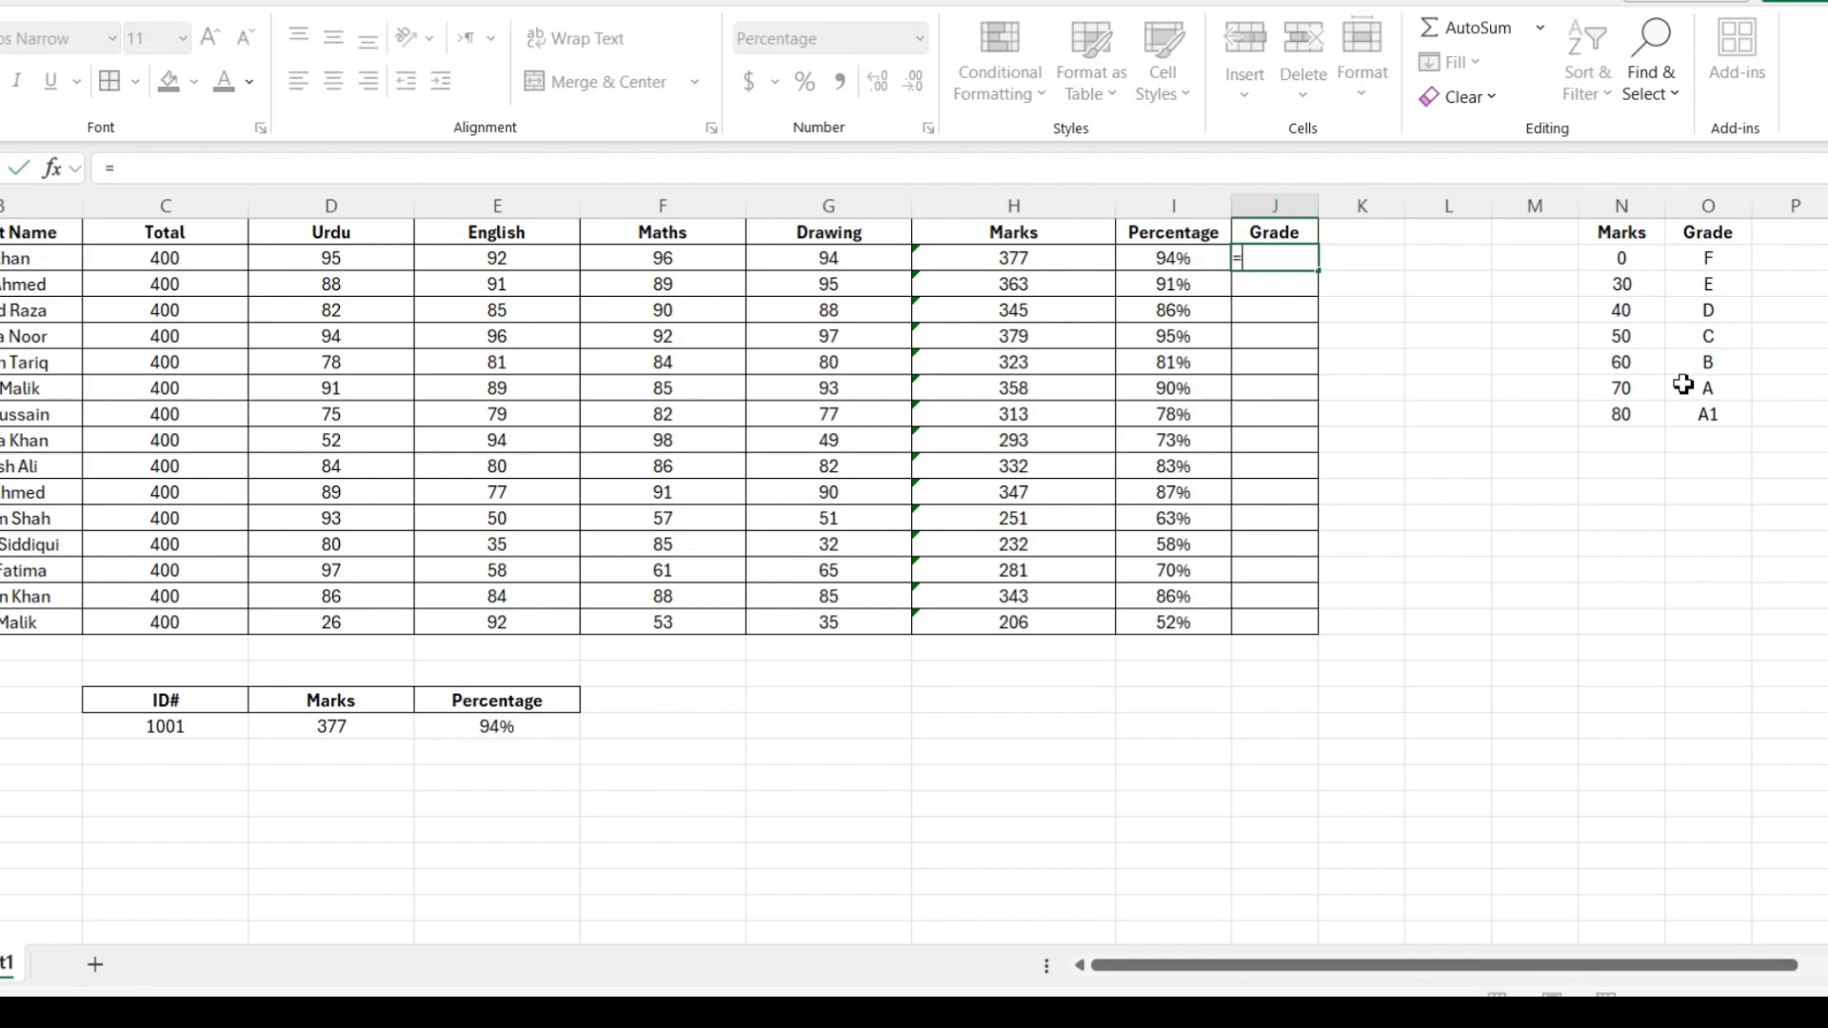
{"action": "key", "text": "Escape"}
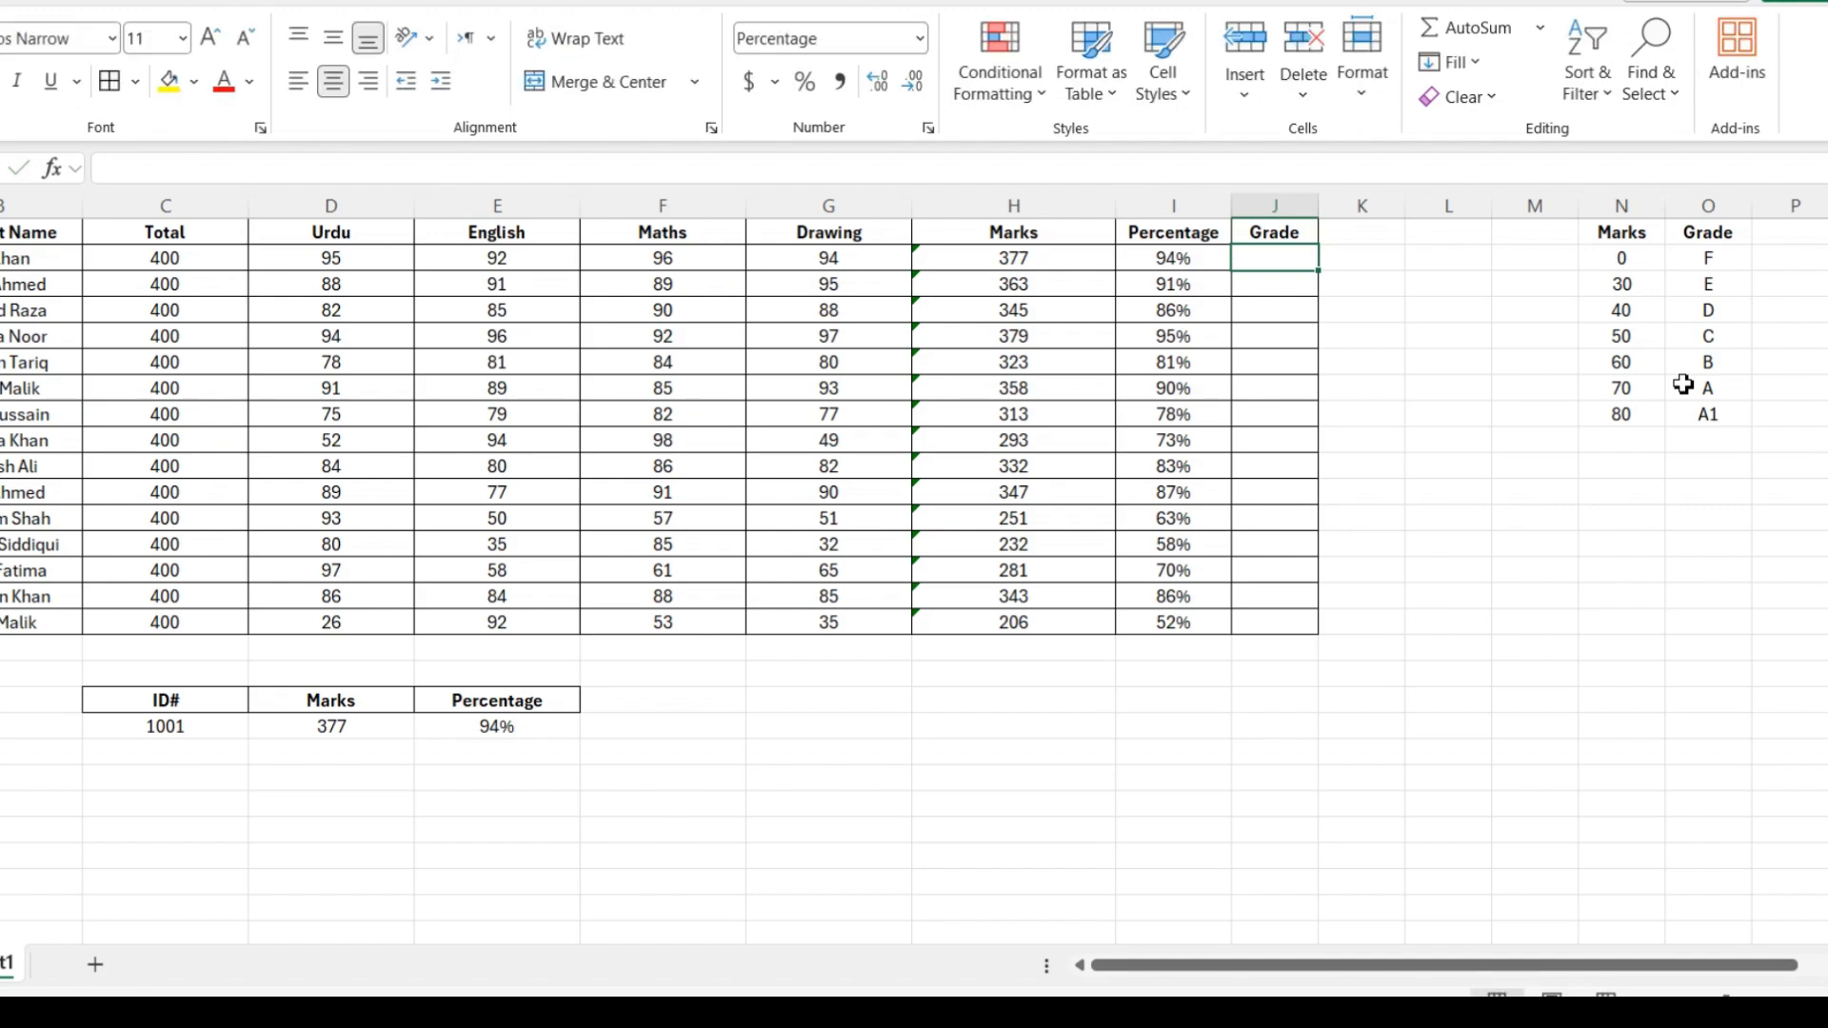
{"action": "type", "text": "="}
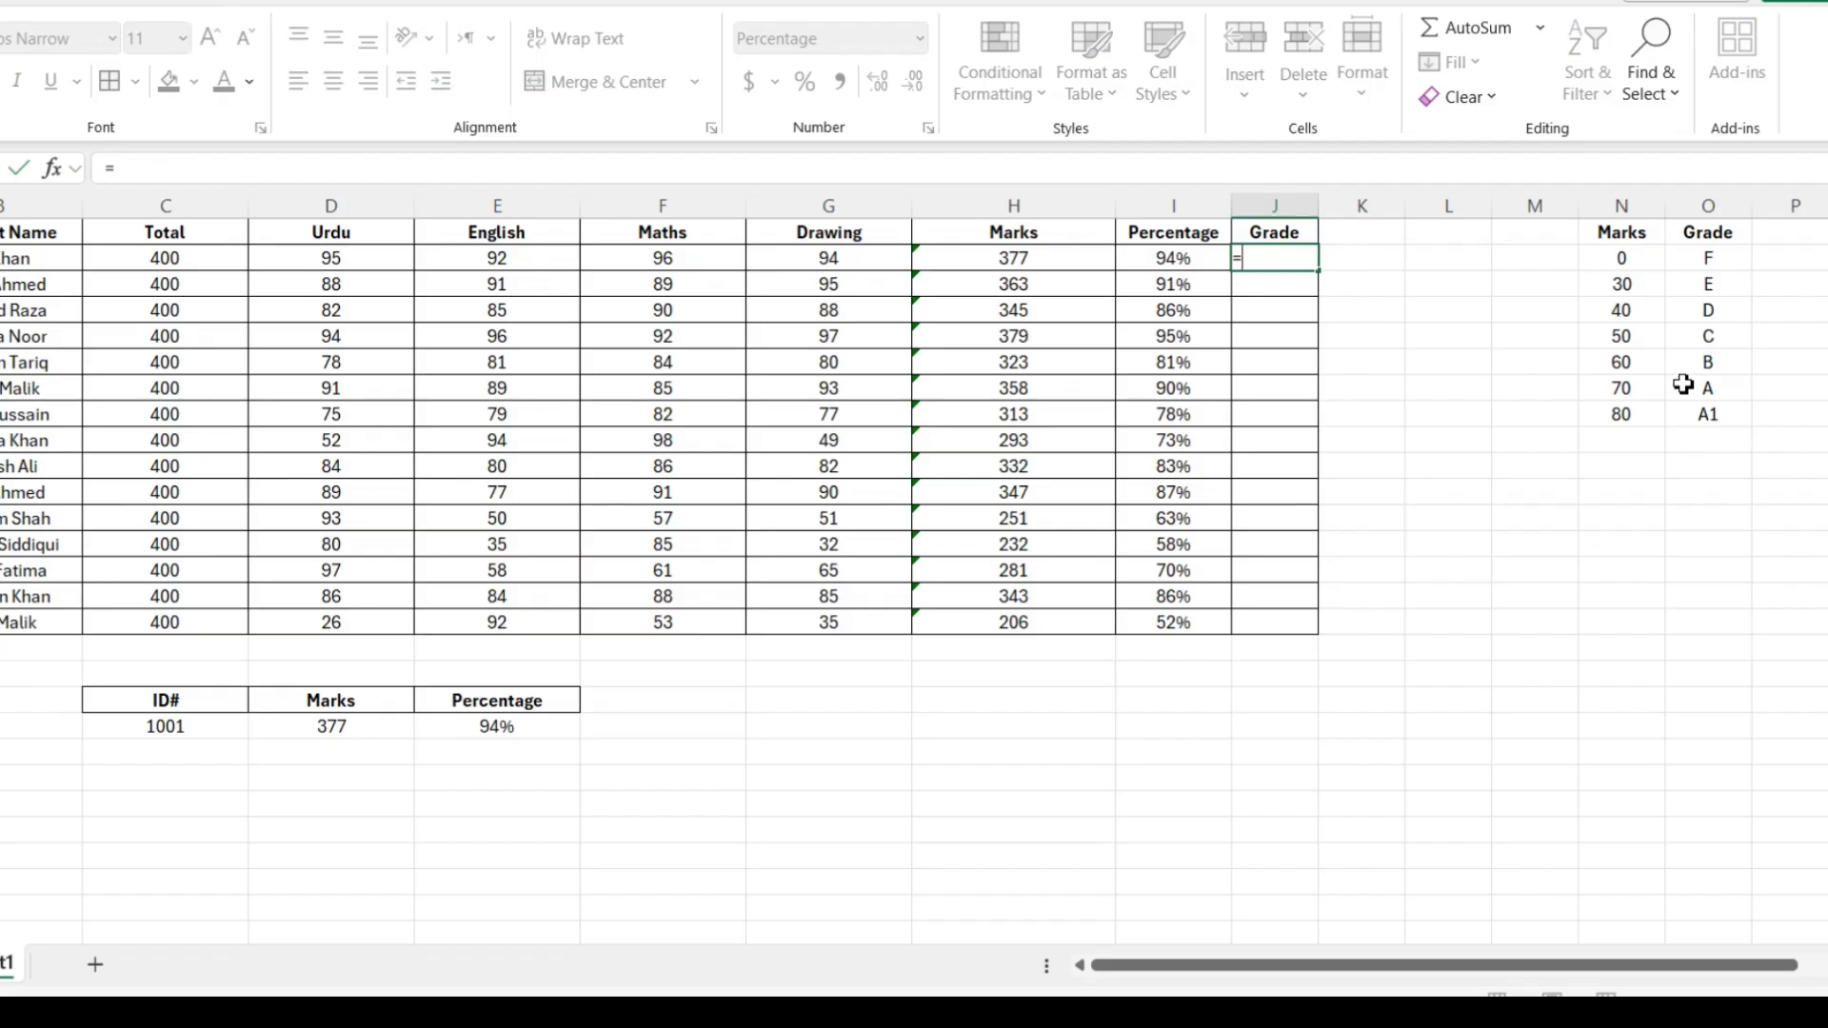
{"action": "type", "text": "if"}
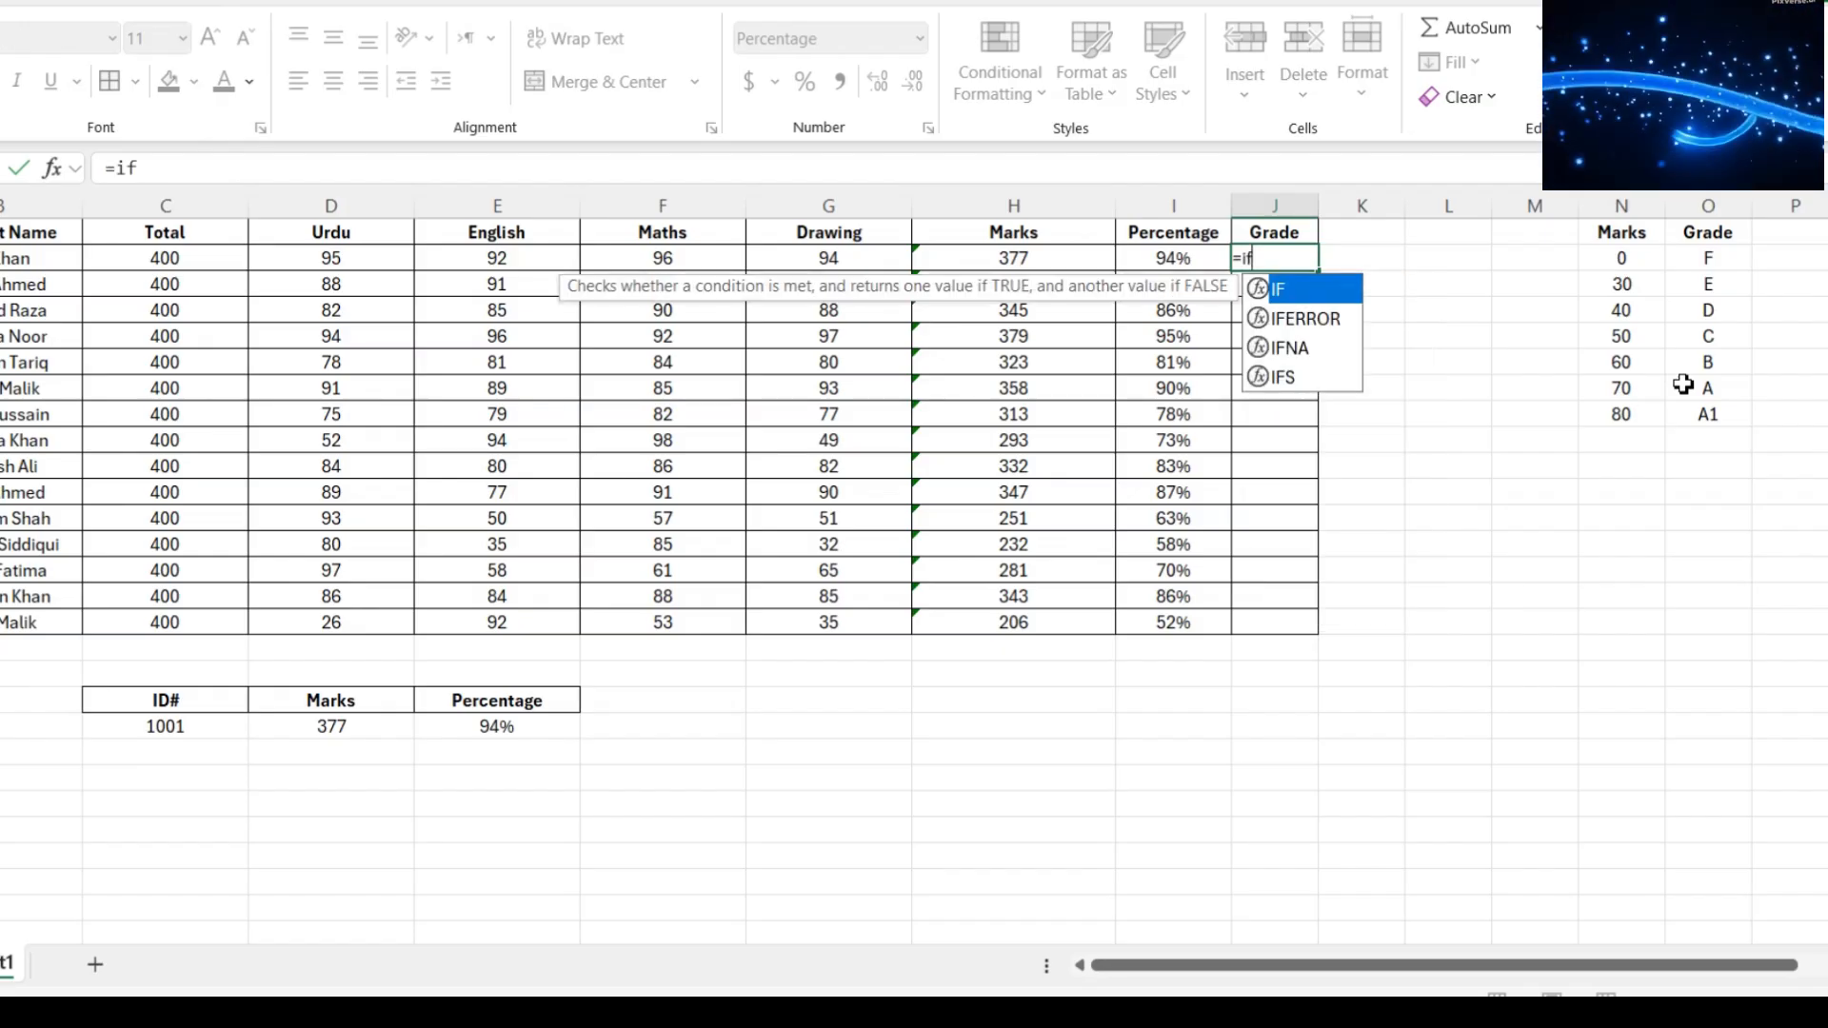
{"action": "type", "text": "(I2"}
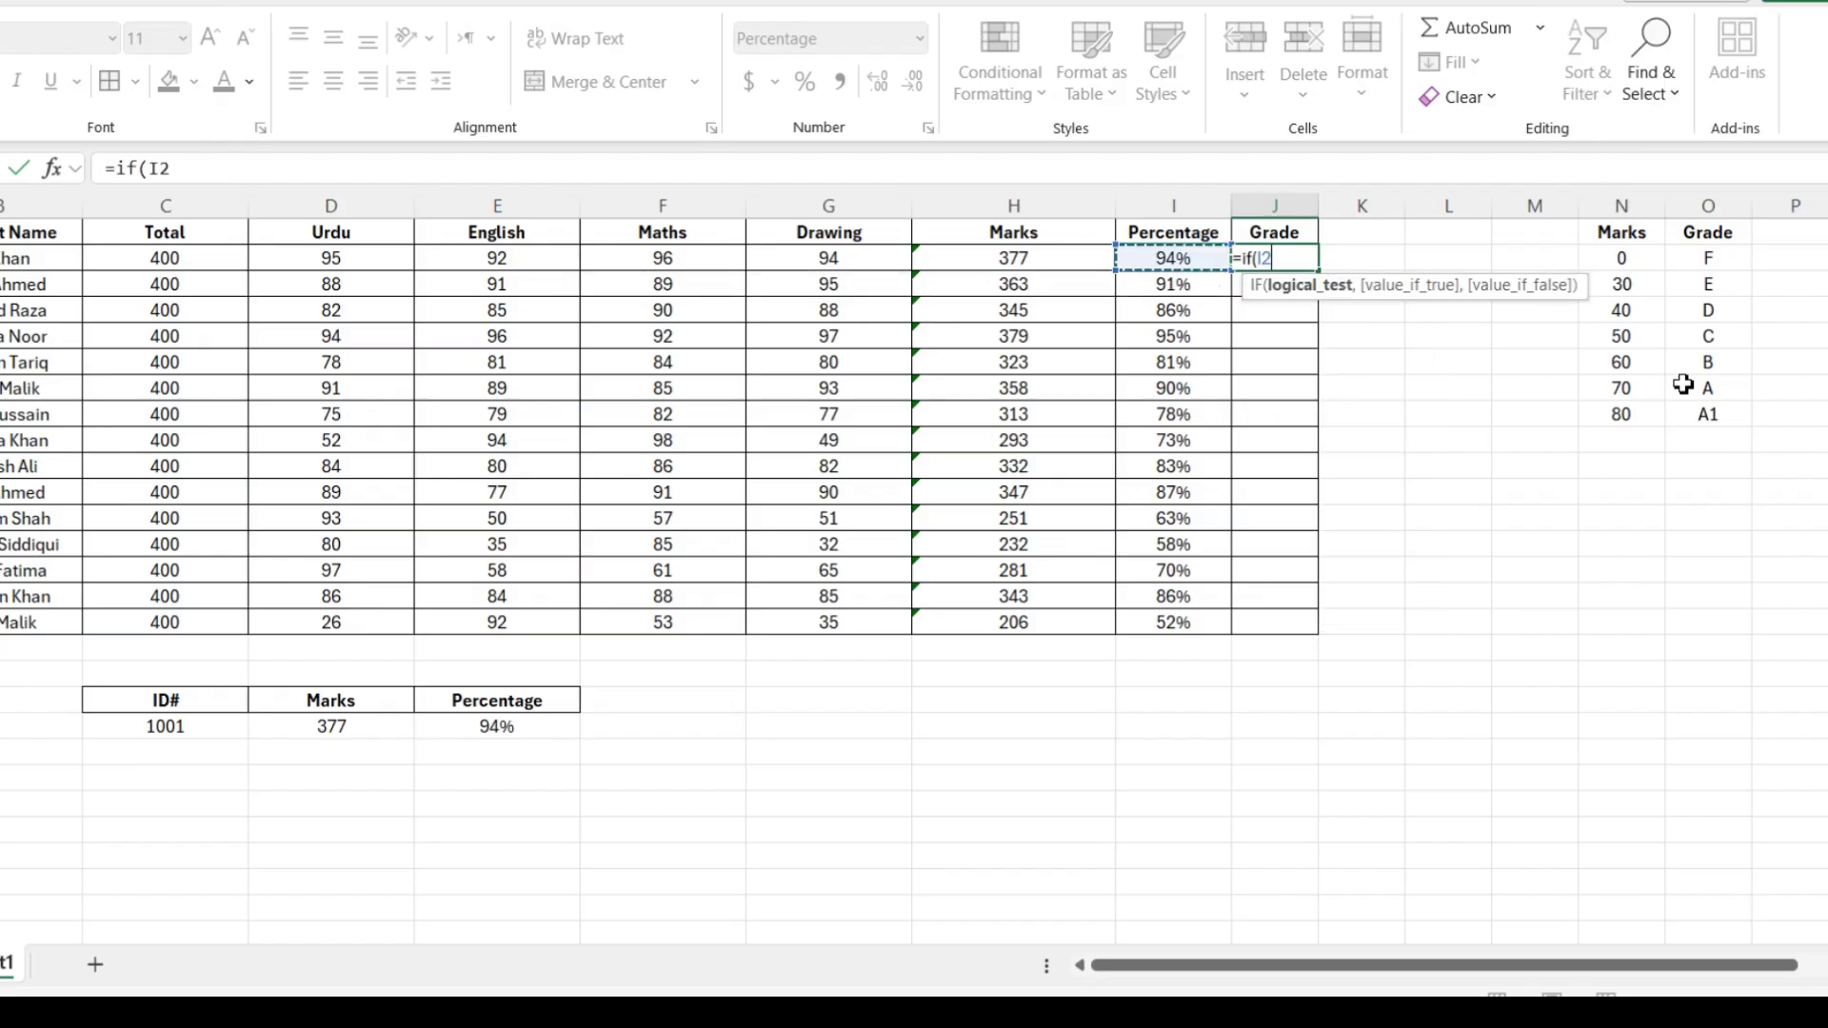
{"action": "type", "text": ">"}
{"action": "type", "text": "=980"}
{"action": "key", "text": "BackSpace"}
{"action": "type", "text": "80"}
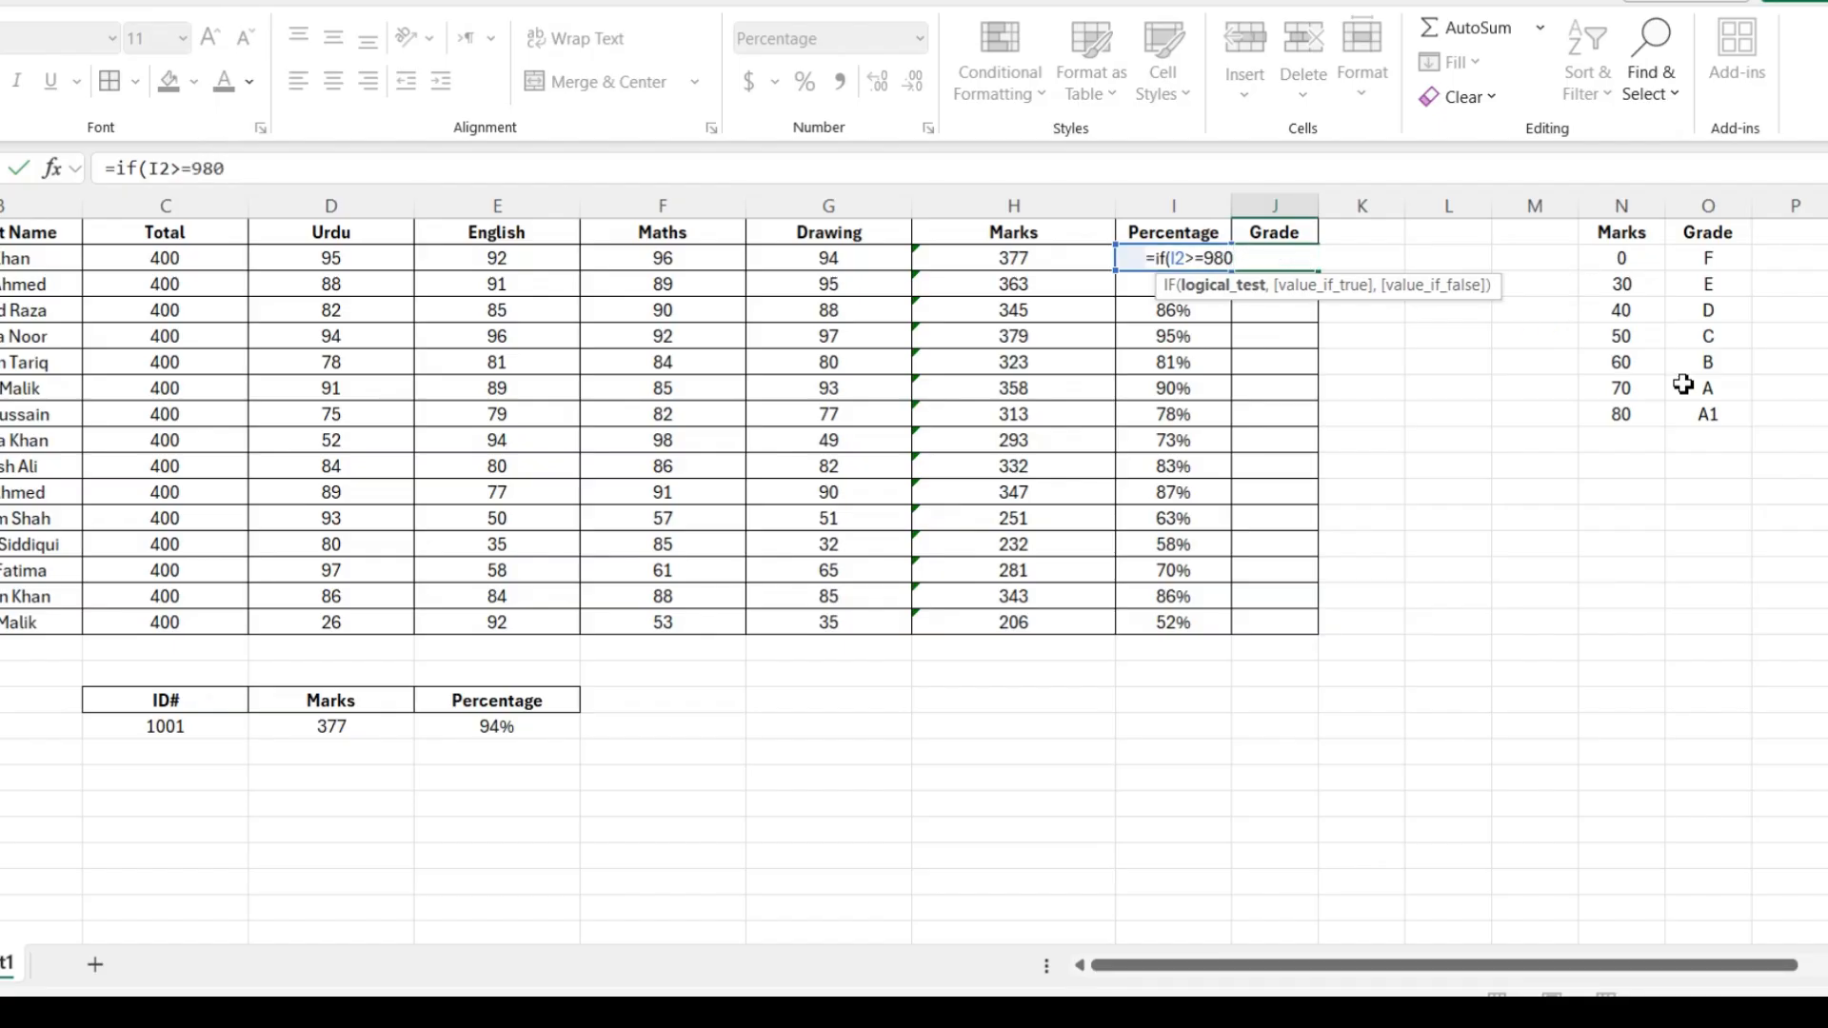
{"action": "key", "text": "BackSpace"}
{"action": "key", "text": "BackSpace"}
{"action": "type", "text": ","}
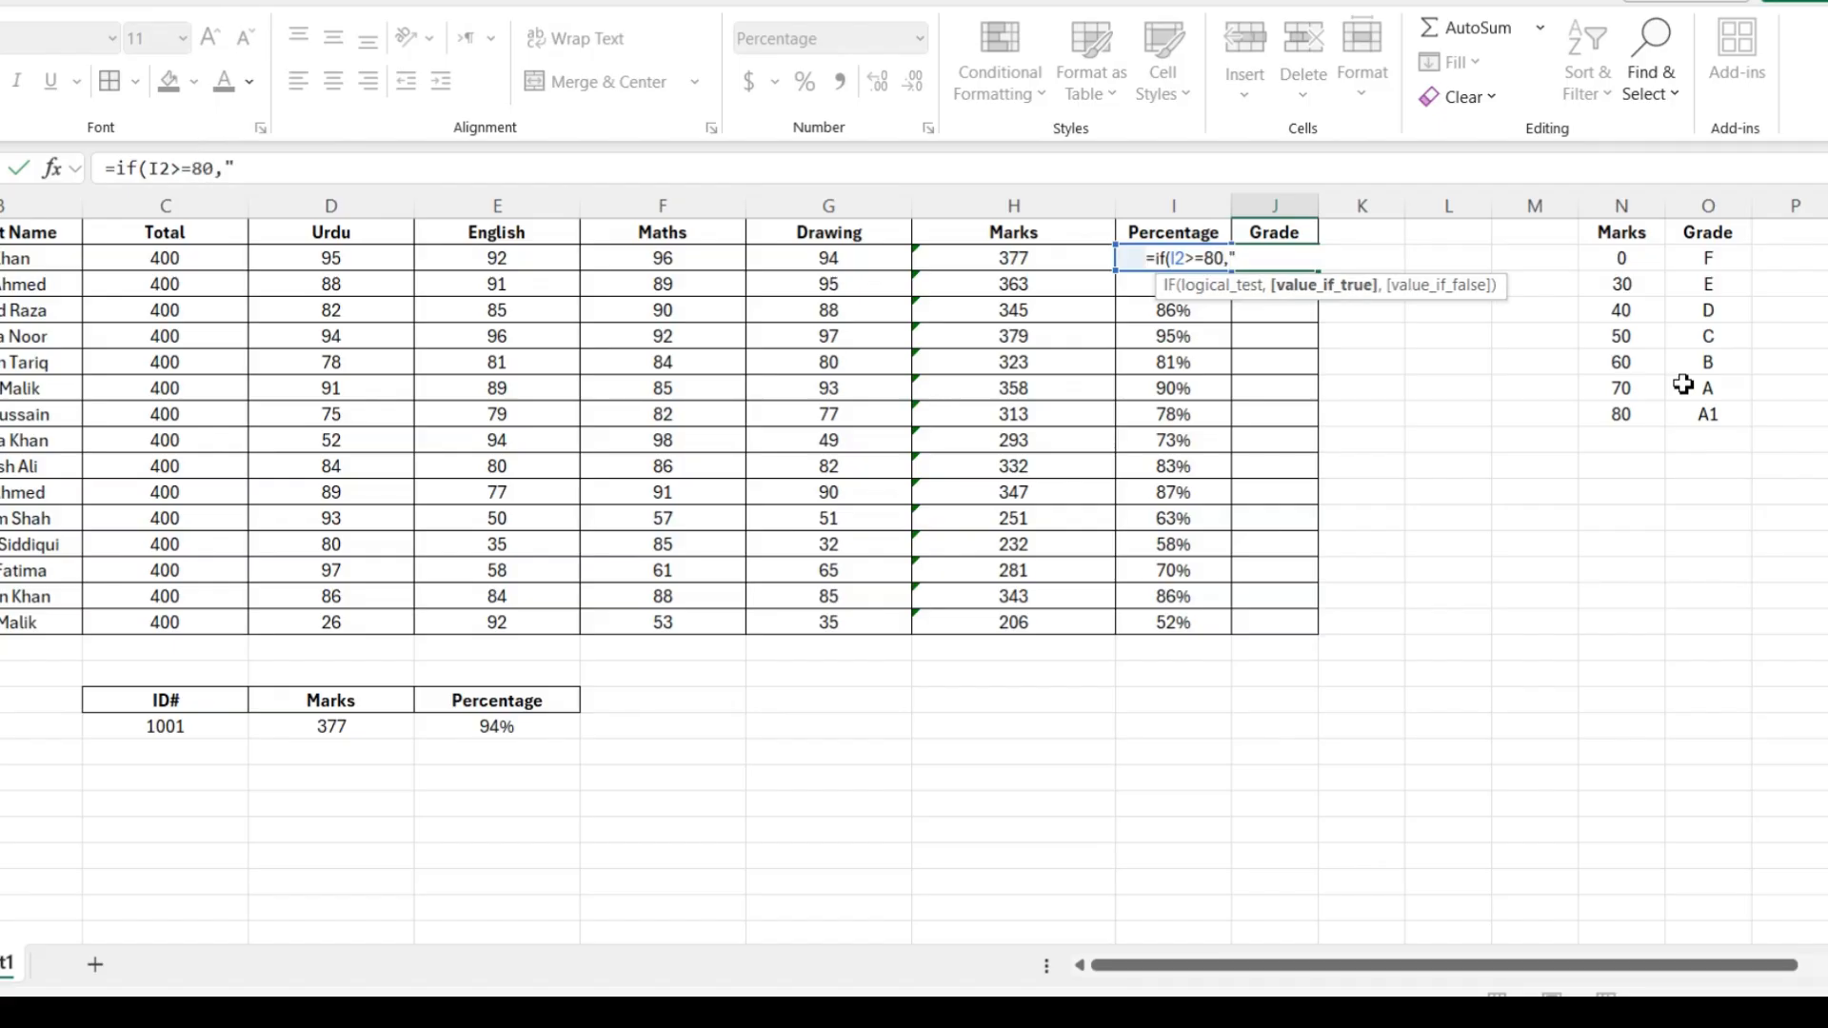
{"action": "type", "text": "\"A"}
{"action": "key", "text": "Return"}
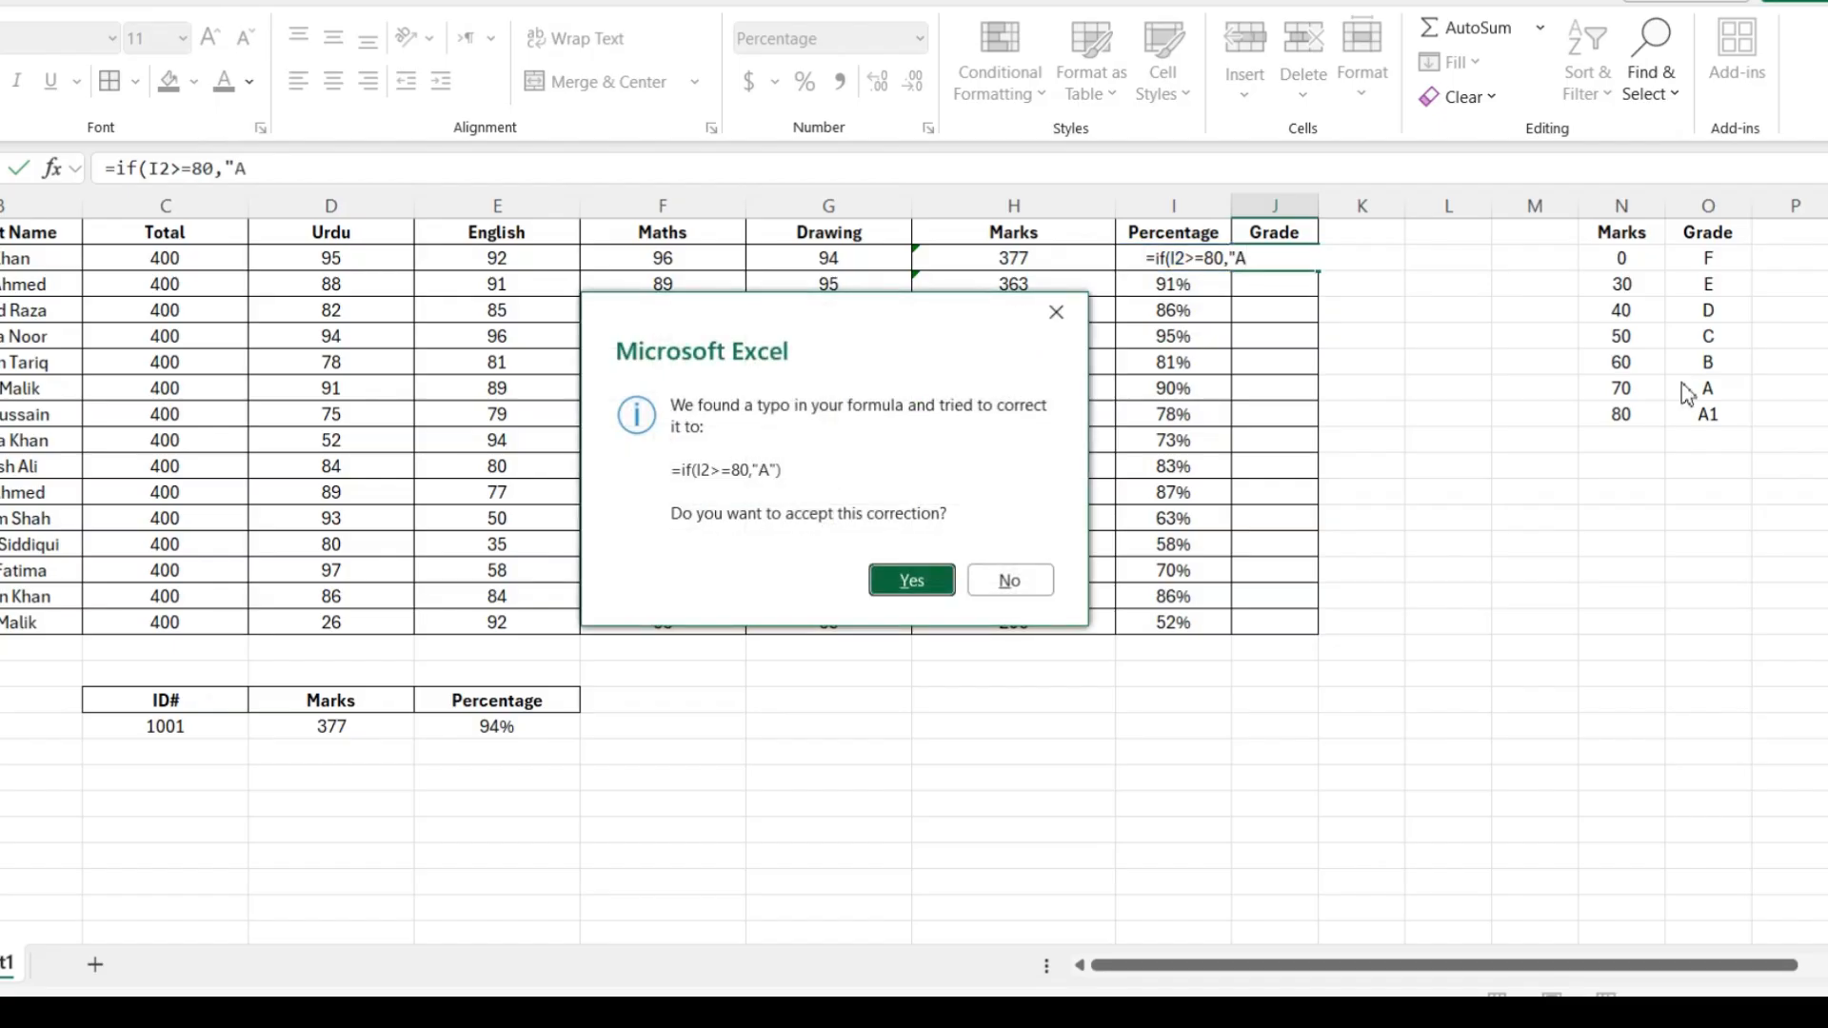
{"action": "key", "text": "n"}
{"action": "key", "text": "Return"}
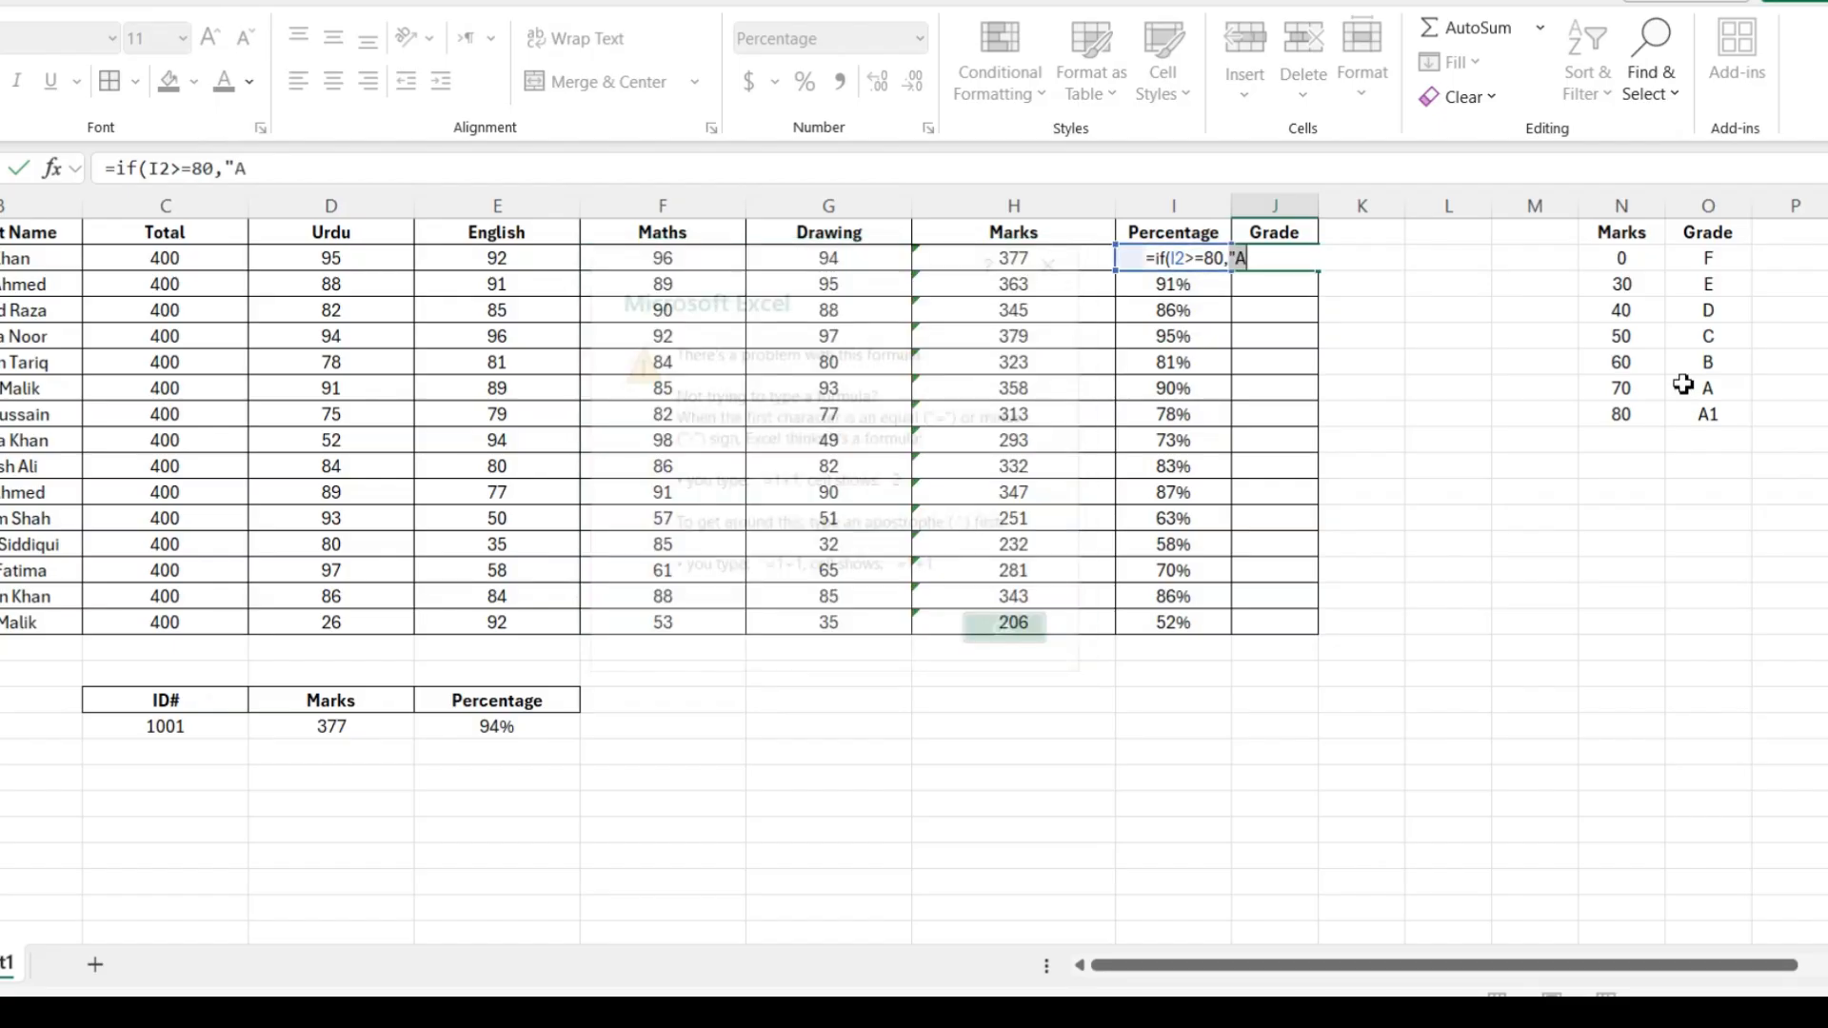
{"action": "type", "text": "1"}
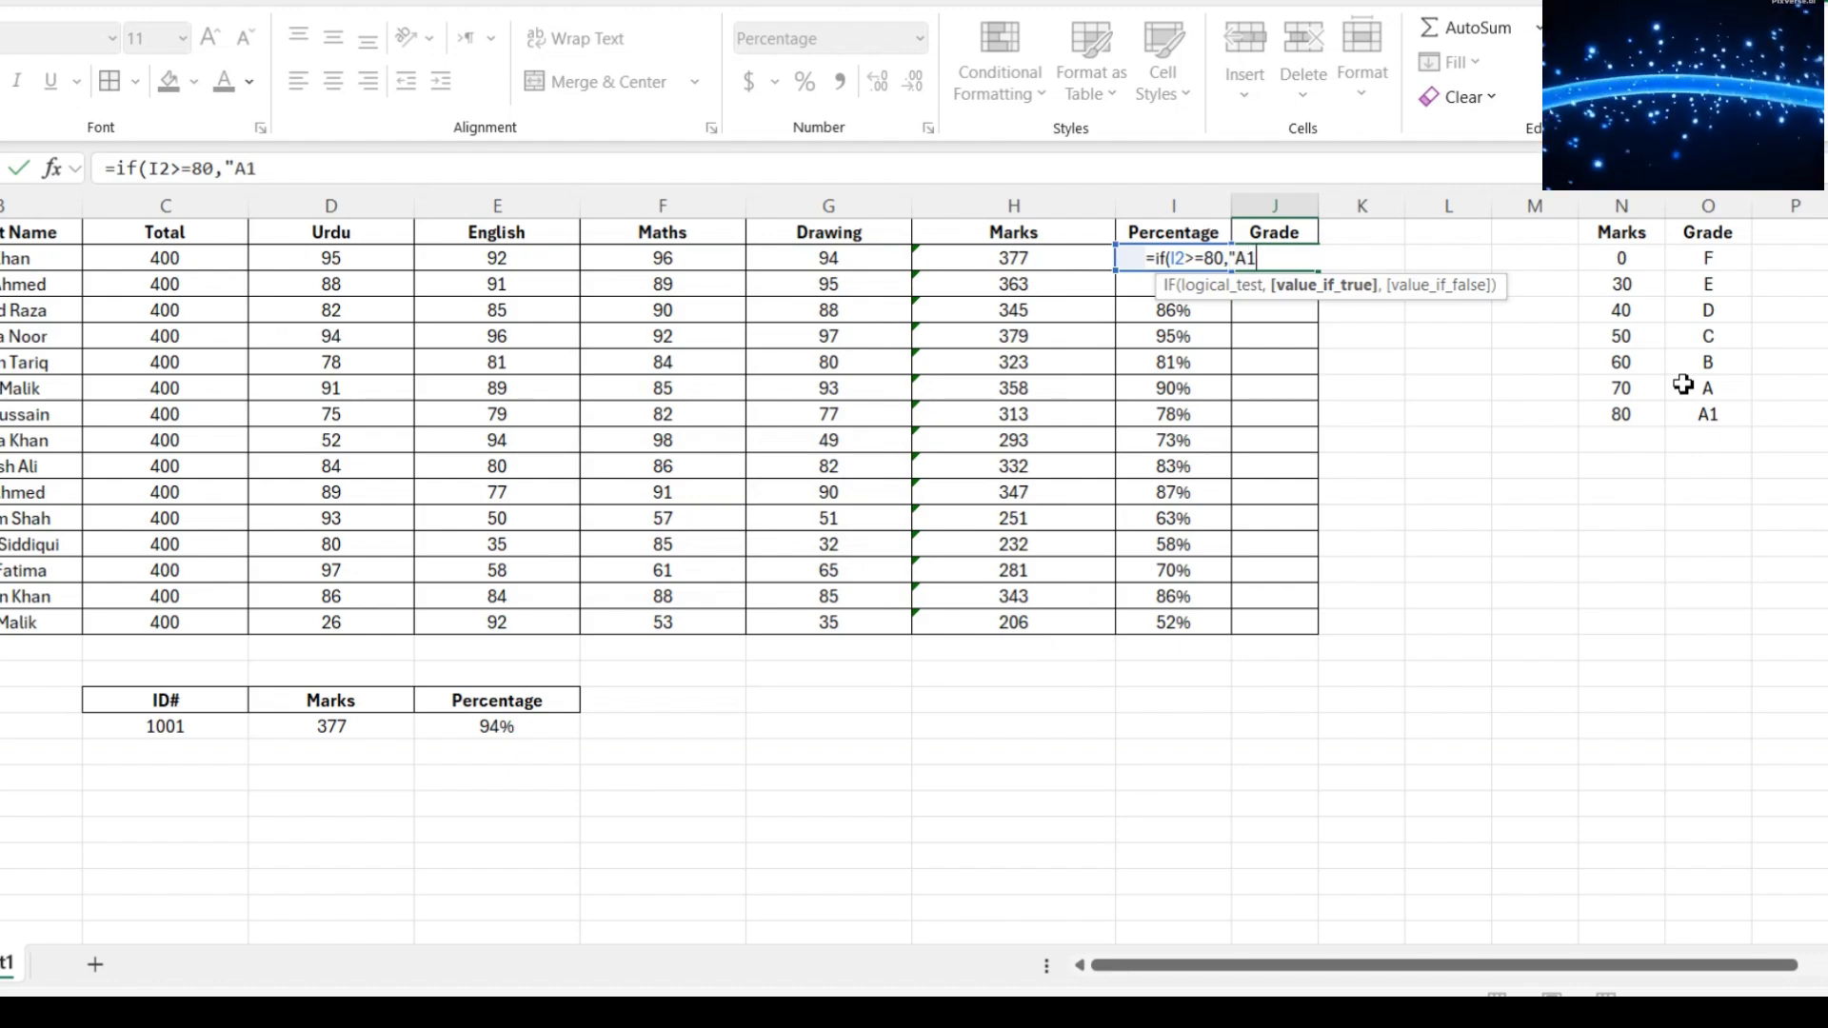
{"action": "type", "text": "\","}
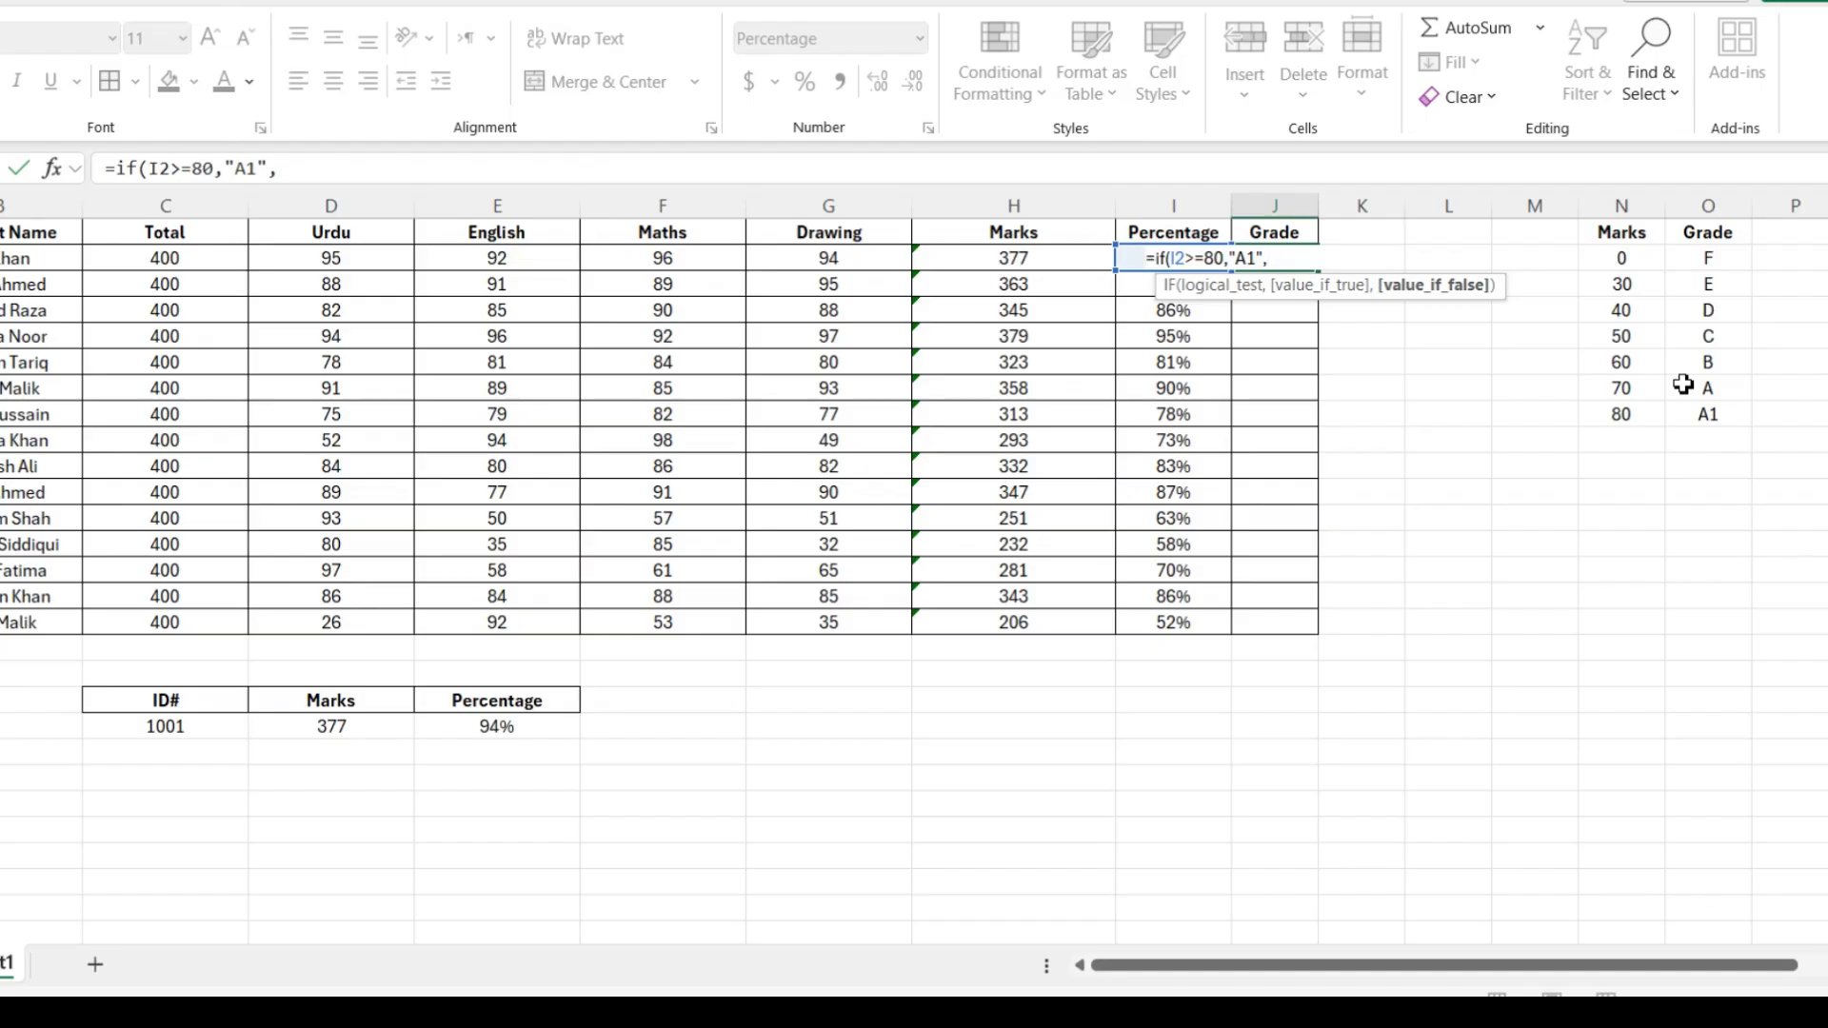
Complete the J2 formula with the nested condition IF(I2>=70,"B","C") as its false value and commit it.
{"action": "type", "text": "if"}
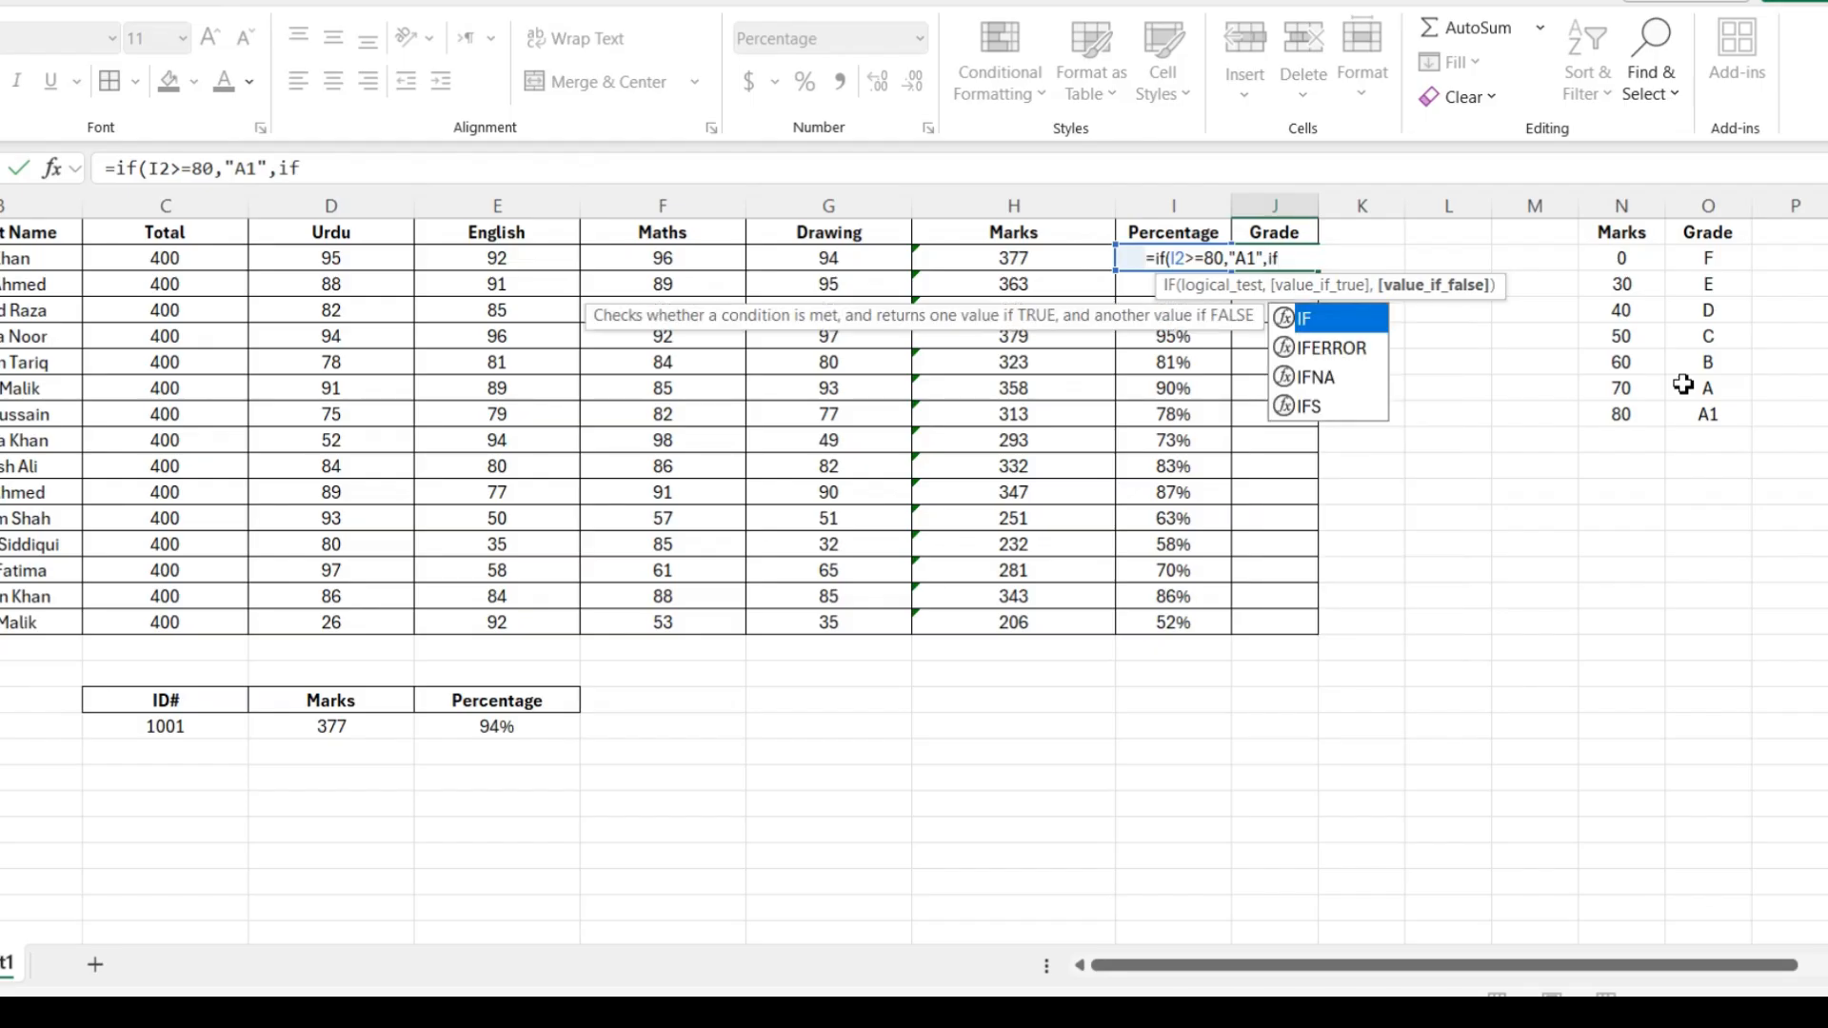
{"action": "type", "text": "("}
{"action": "key", "text": "Left"}
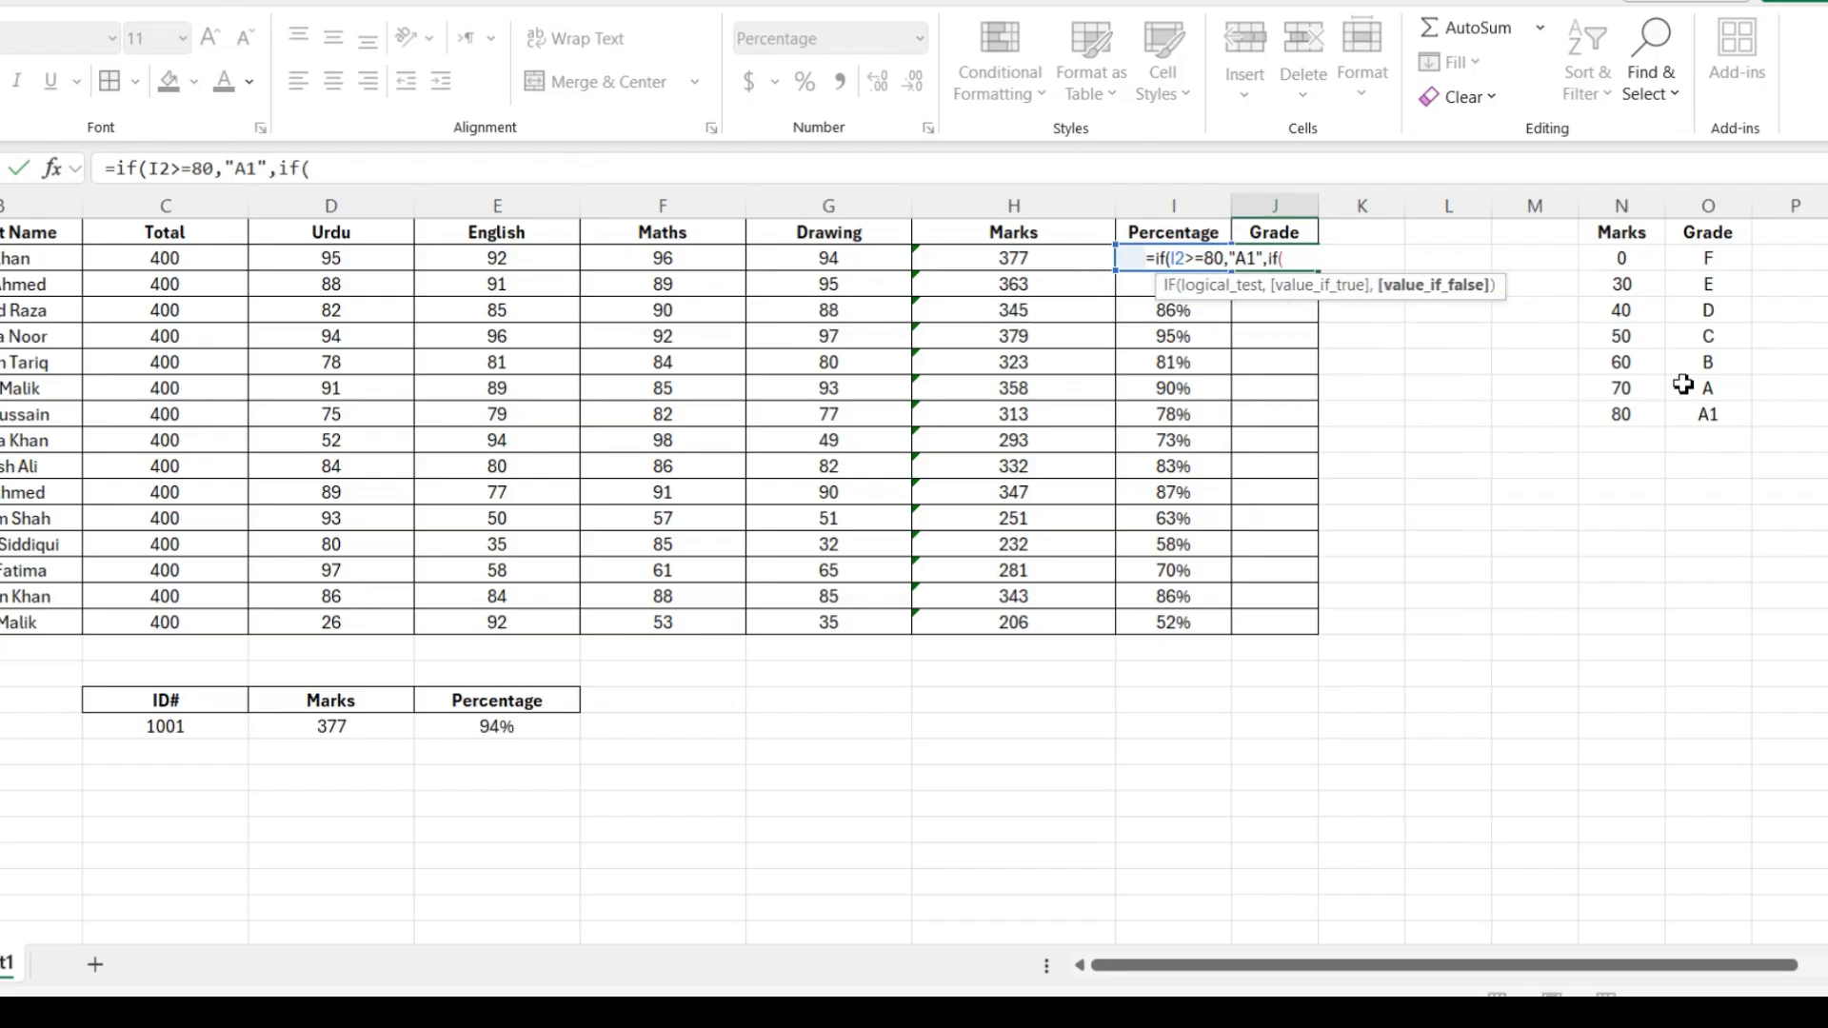
{"action": "key", "text": "Right"}
{"action": "key", "text": "Left"}
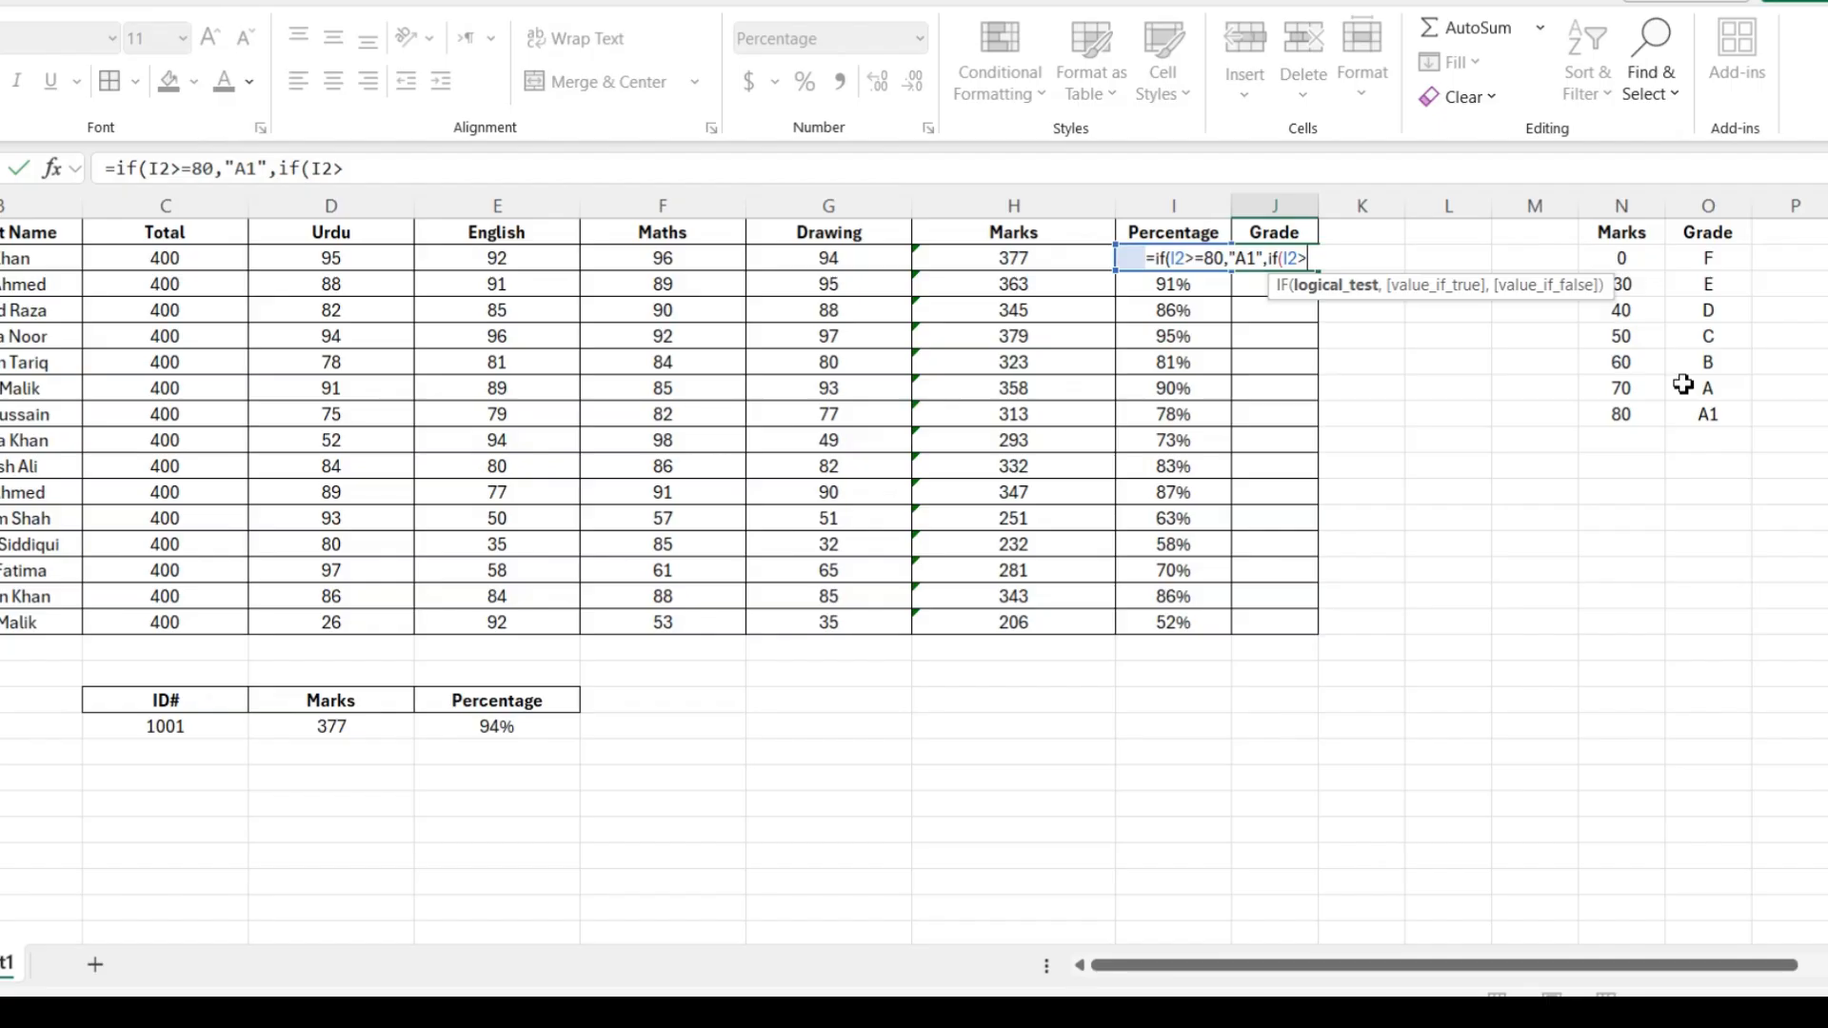
{"action": "type", "text": ">=70,\"b"}
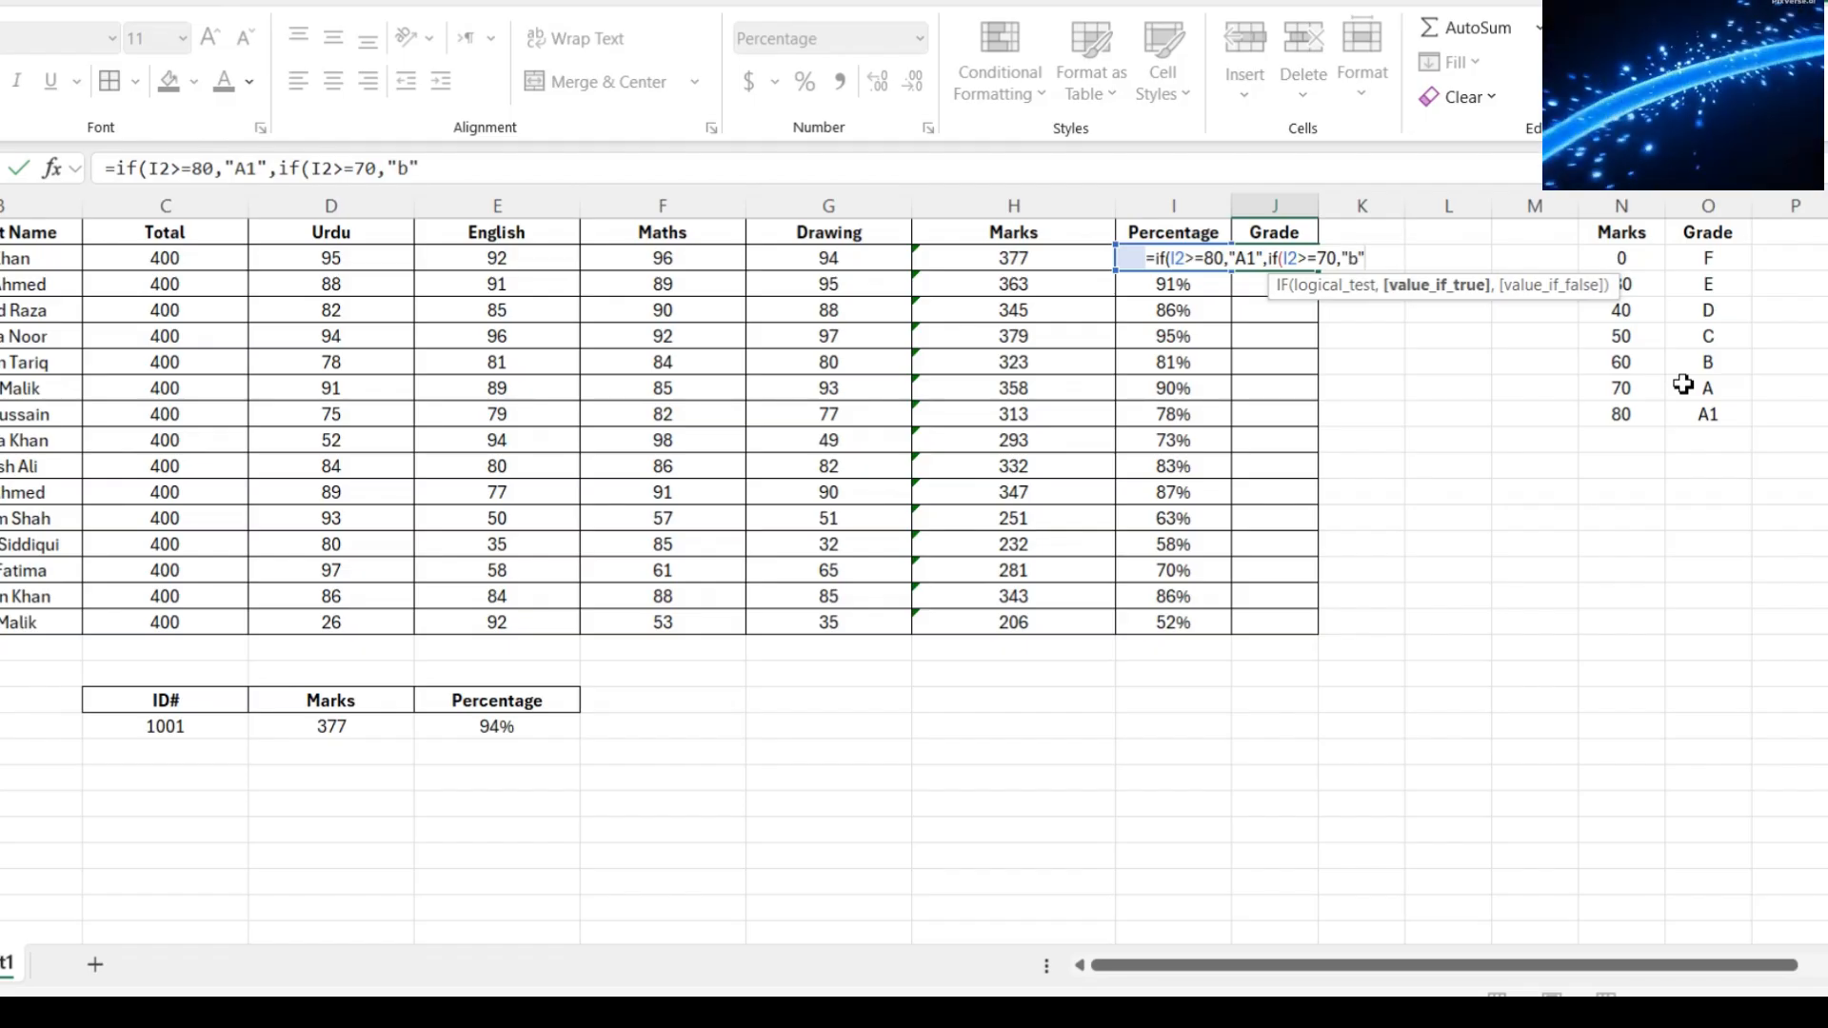
{"action": "type", "text": "\""}
{"action": "type", "text": "B\""}
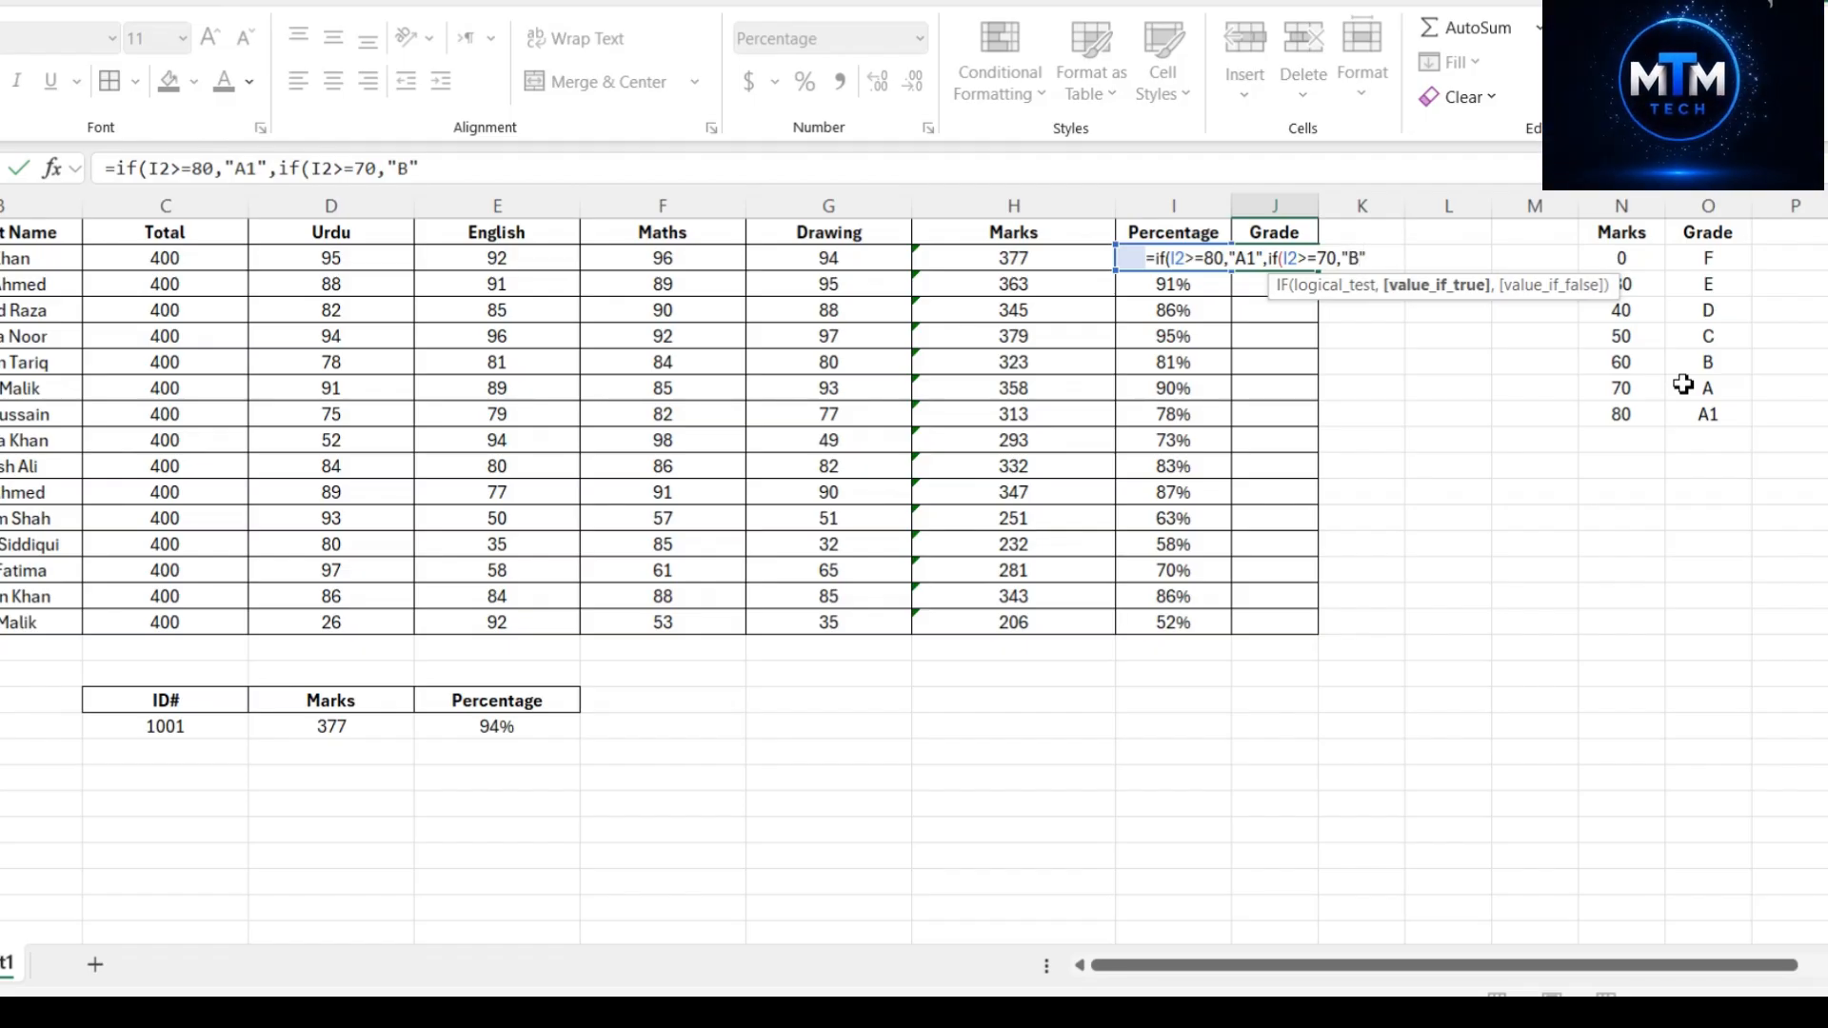
{"action": "type", "text": "),"}
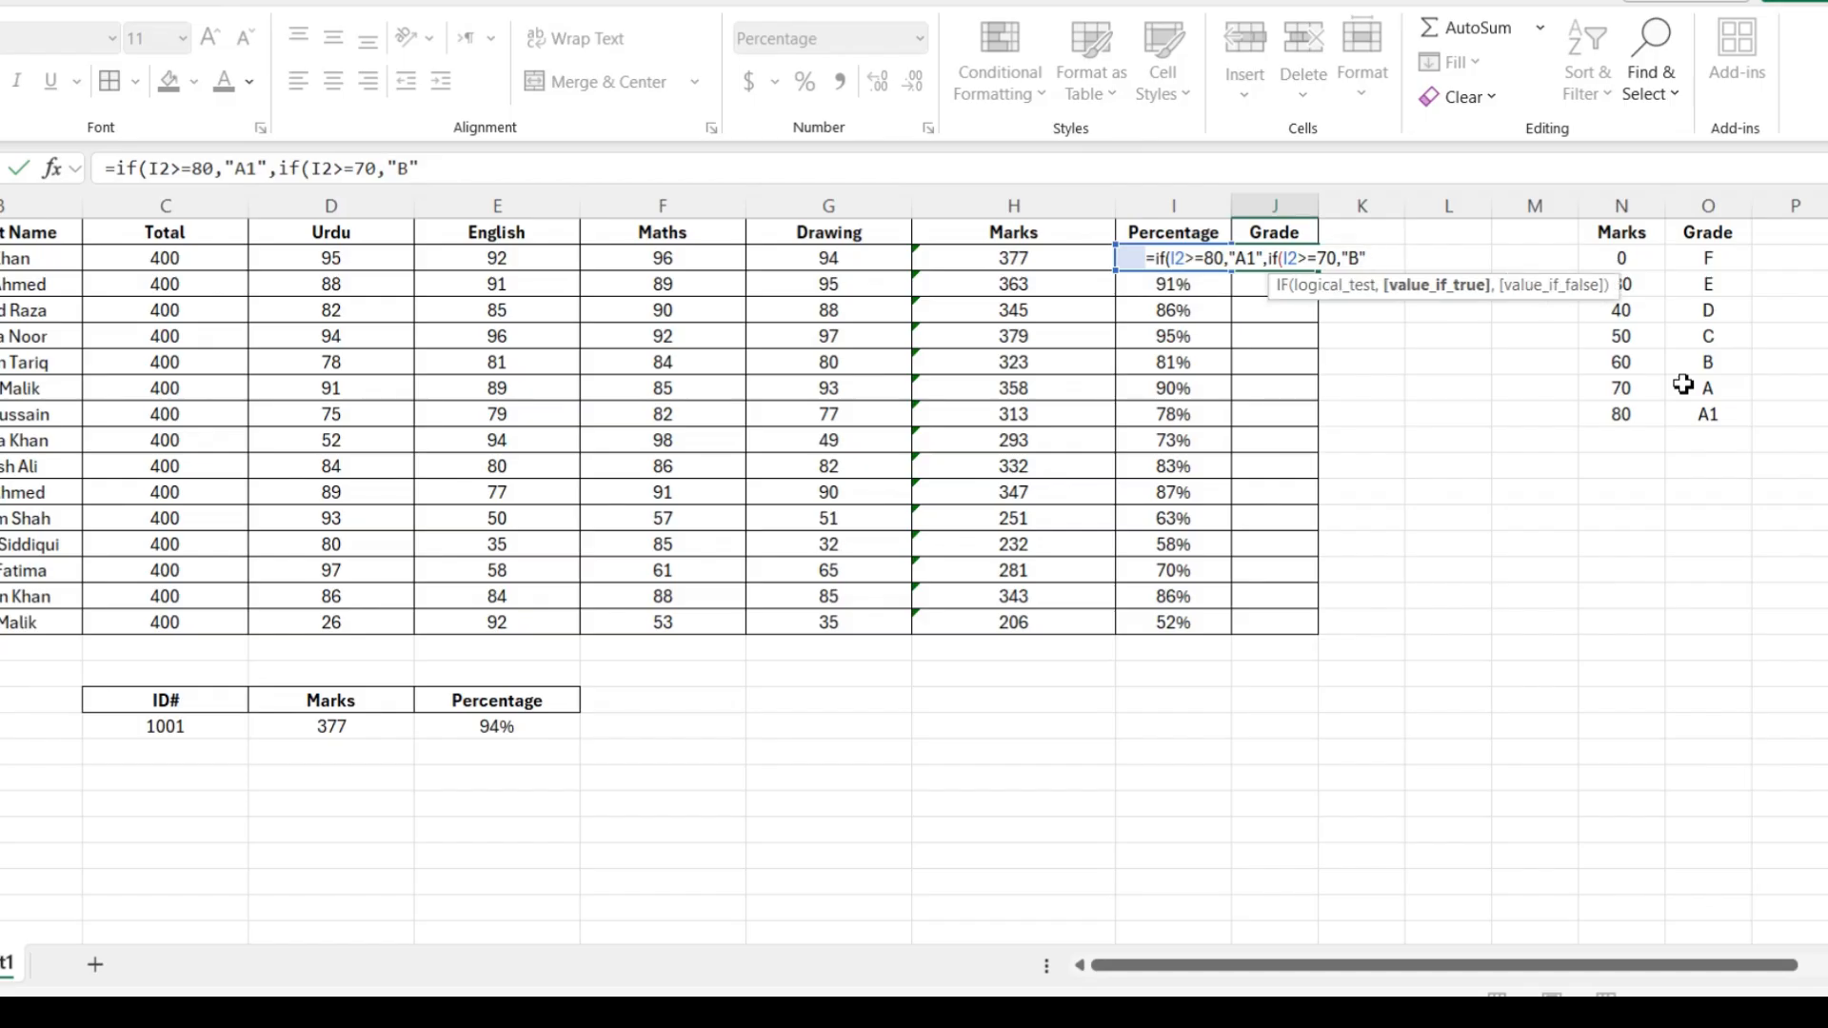
{"action": "type", "text": "\"C\""}
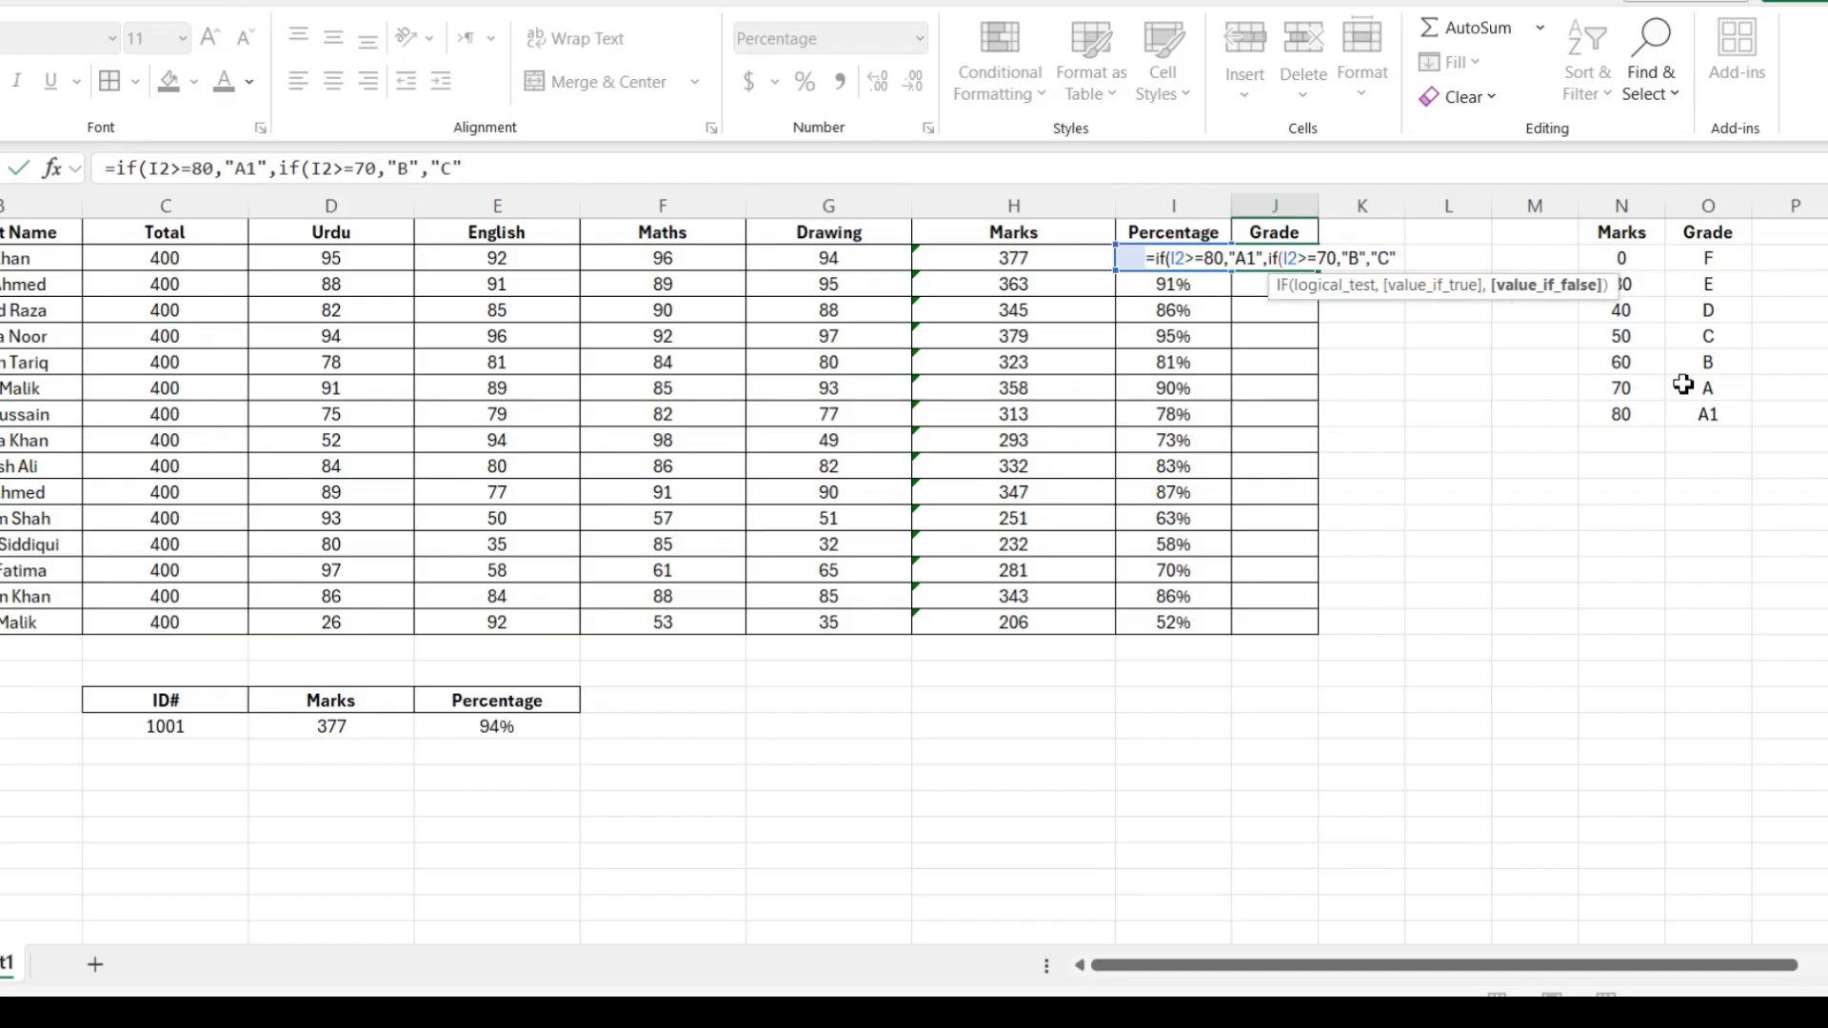
{"action": "type", "text": ")"}
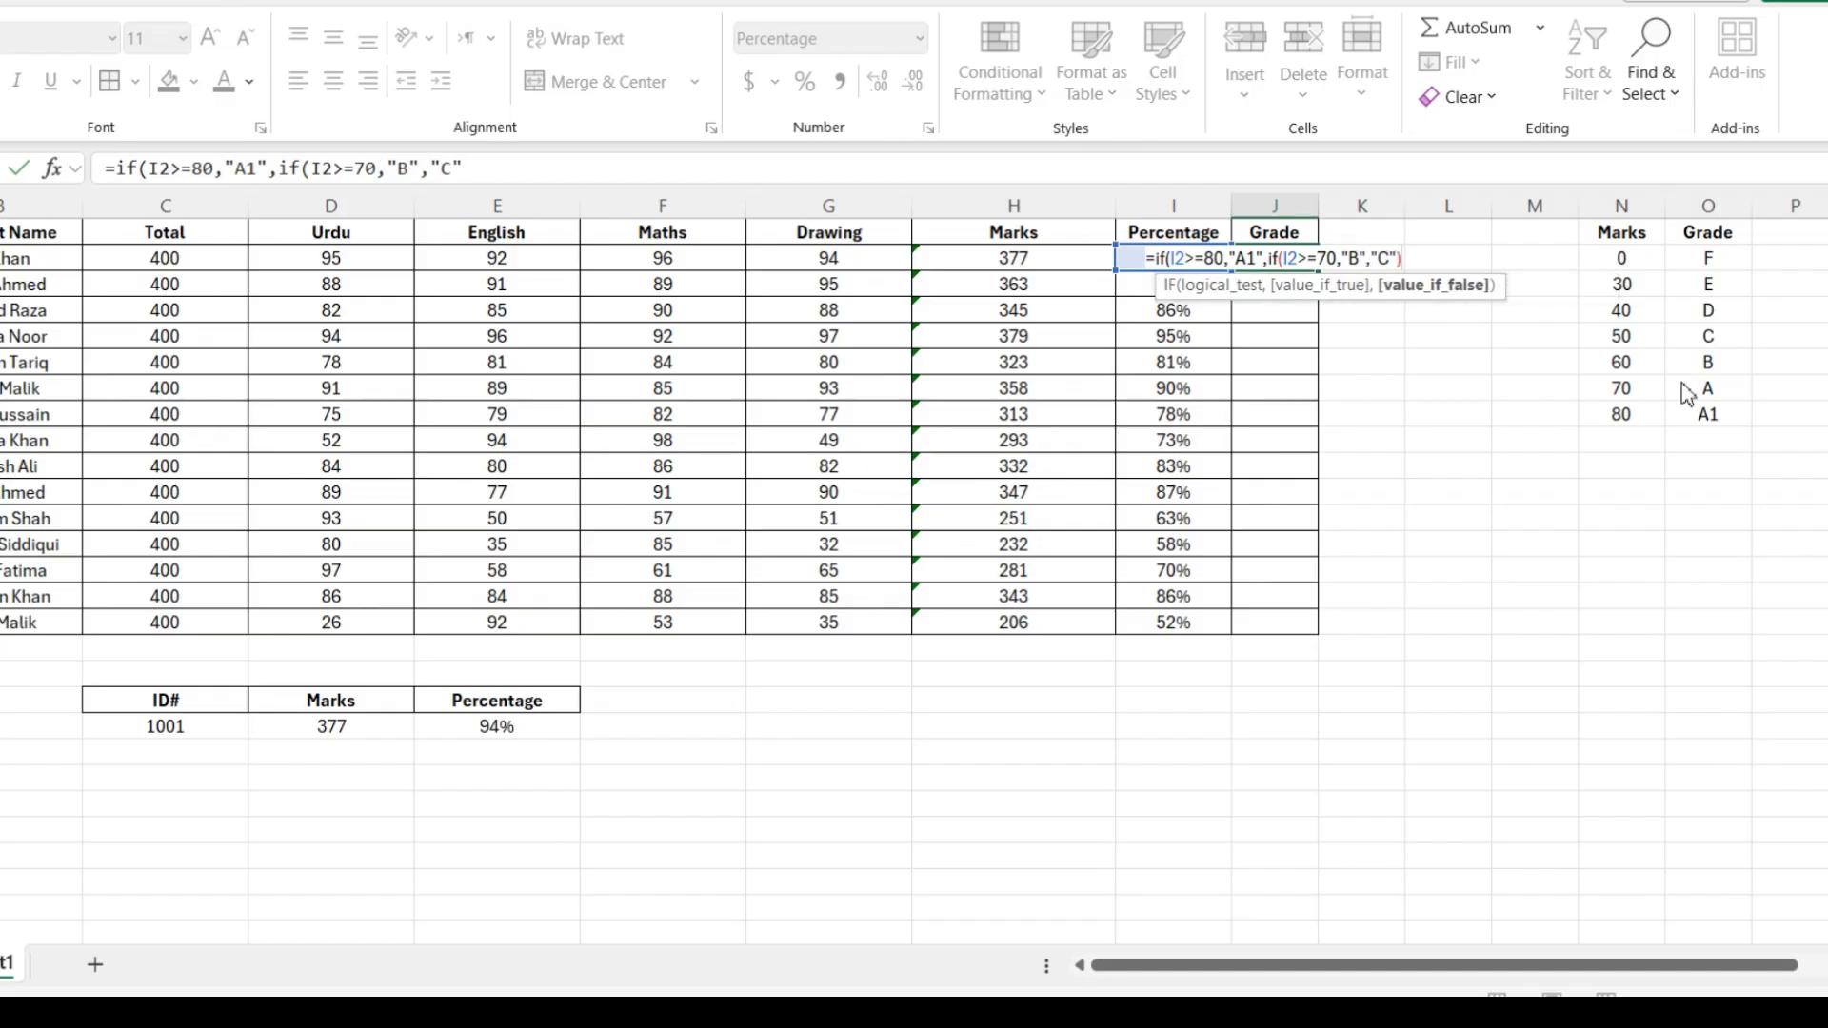
{"action": "key", "text": "Return"}
{"action": "key", "text": "Return"}
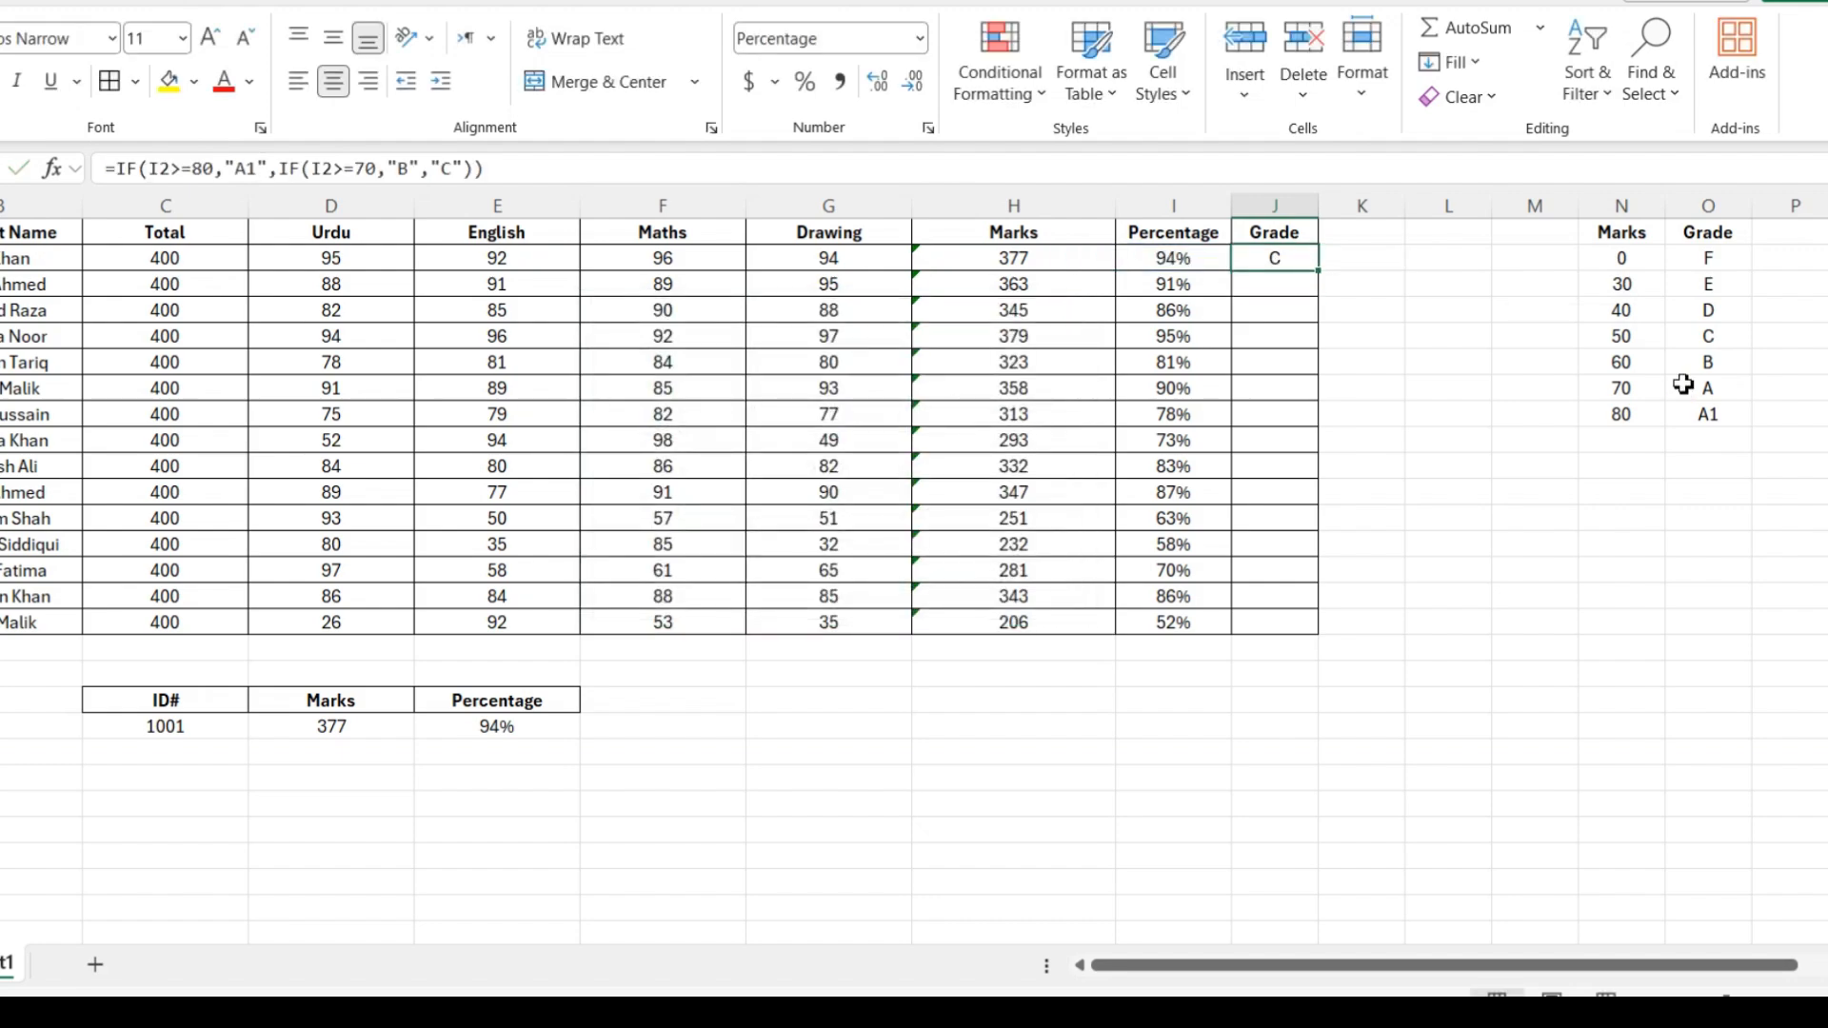
Inspect the nested IF formula in J2 and its reference to I2 without changing it.
{"action": "key", "text": "Left"}
{"action": "key", "text": "Right"}
{"action": "key", "text": "F2"}
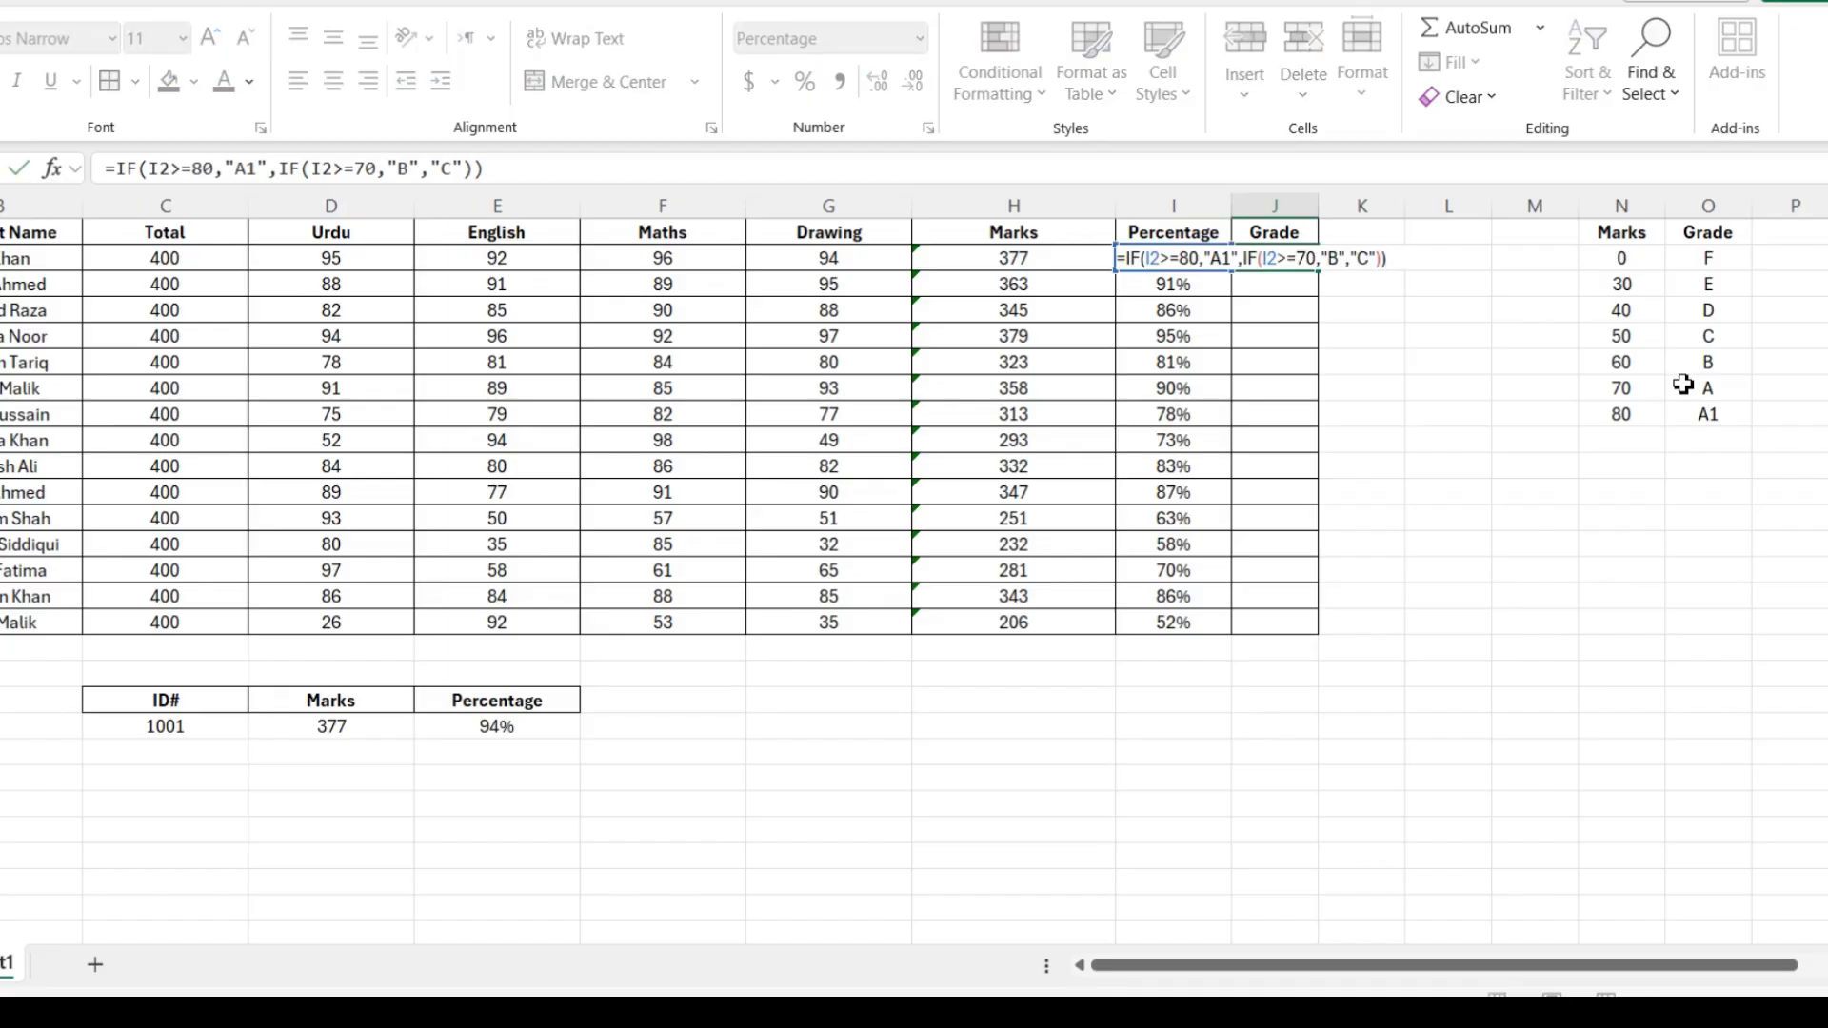
{"action": "key", "text": "Escape"}
Clear the grade formula from J2, undo the deletion and select the percentage in I2.
{"action": "key", "text": "Delete"}
{"action": "key", "text": "Left"}
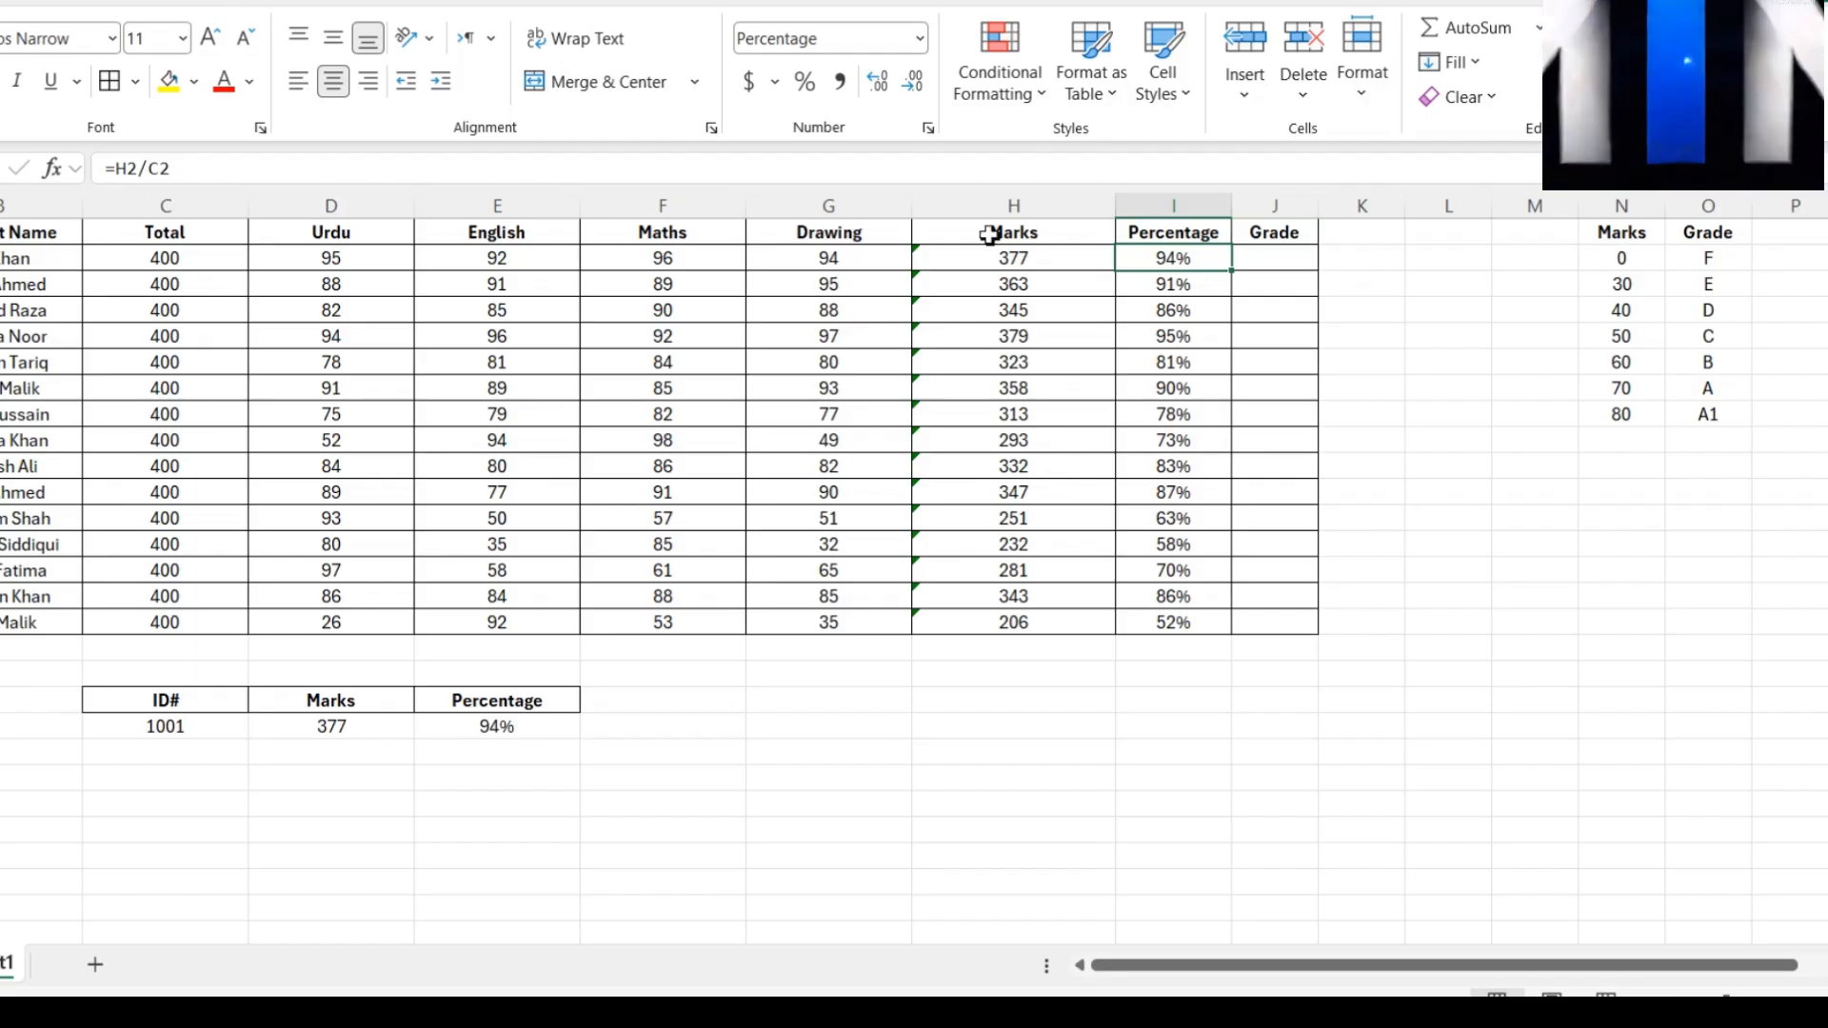
{"action": "left_click", "coordinate": [1266, 259]}
{"action": "key", "text": "ctrl+z"}
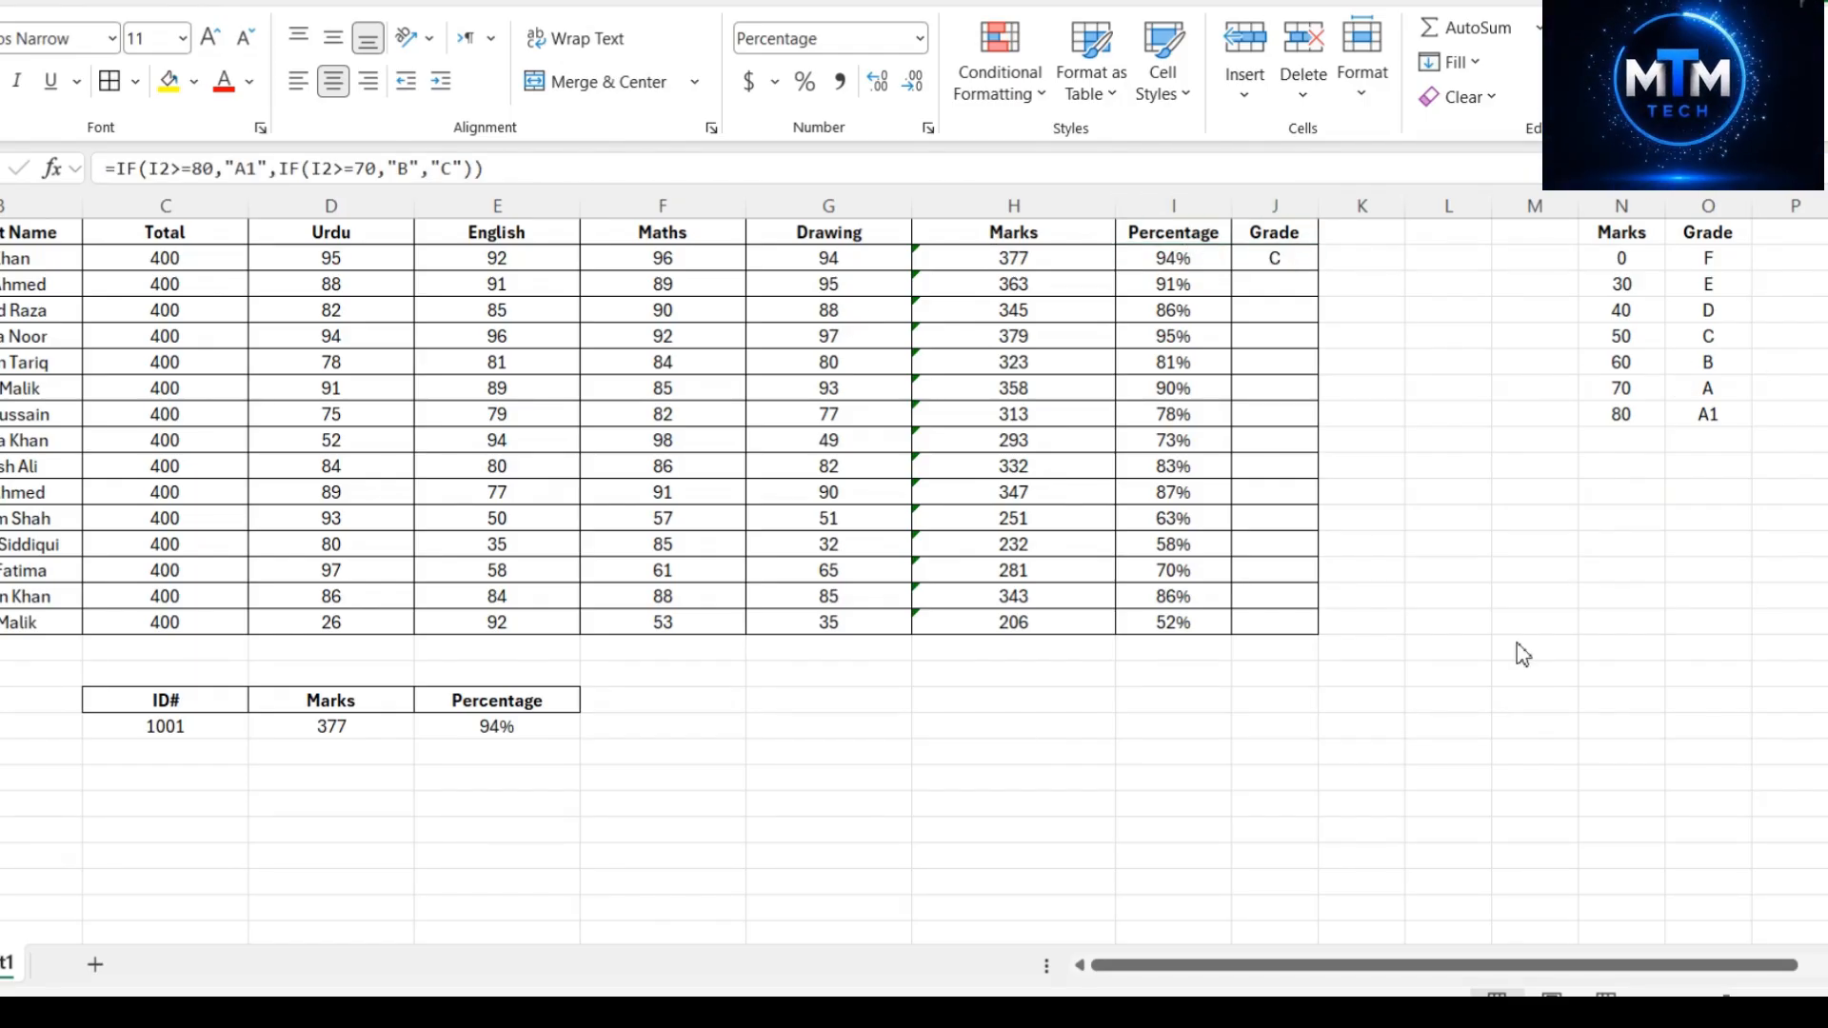
{"action": "left_click", "coordinate": [1162, 258]}
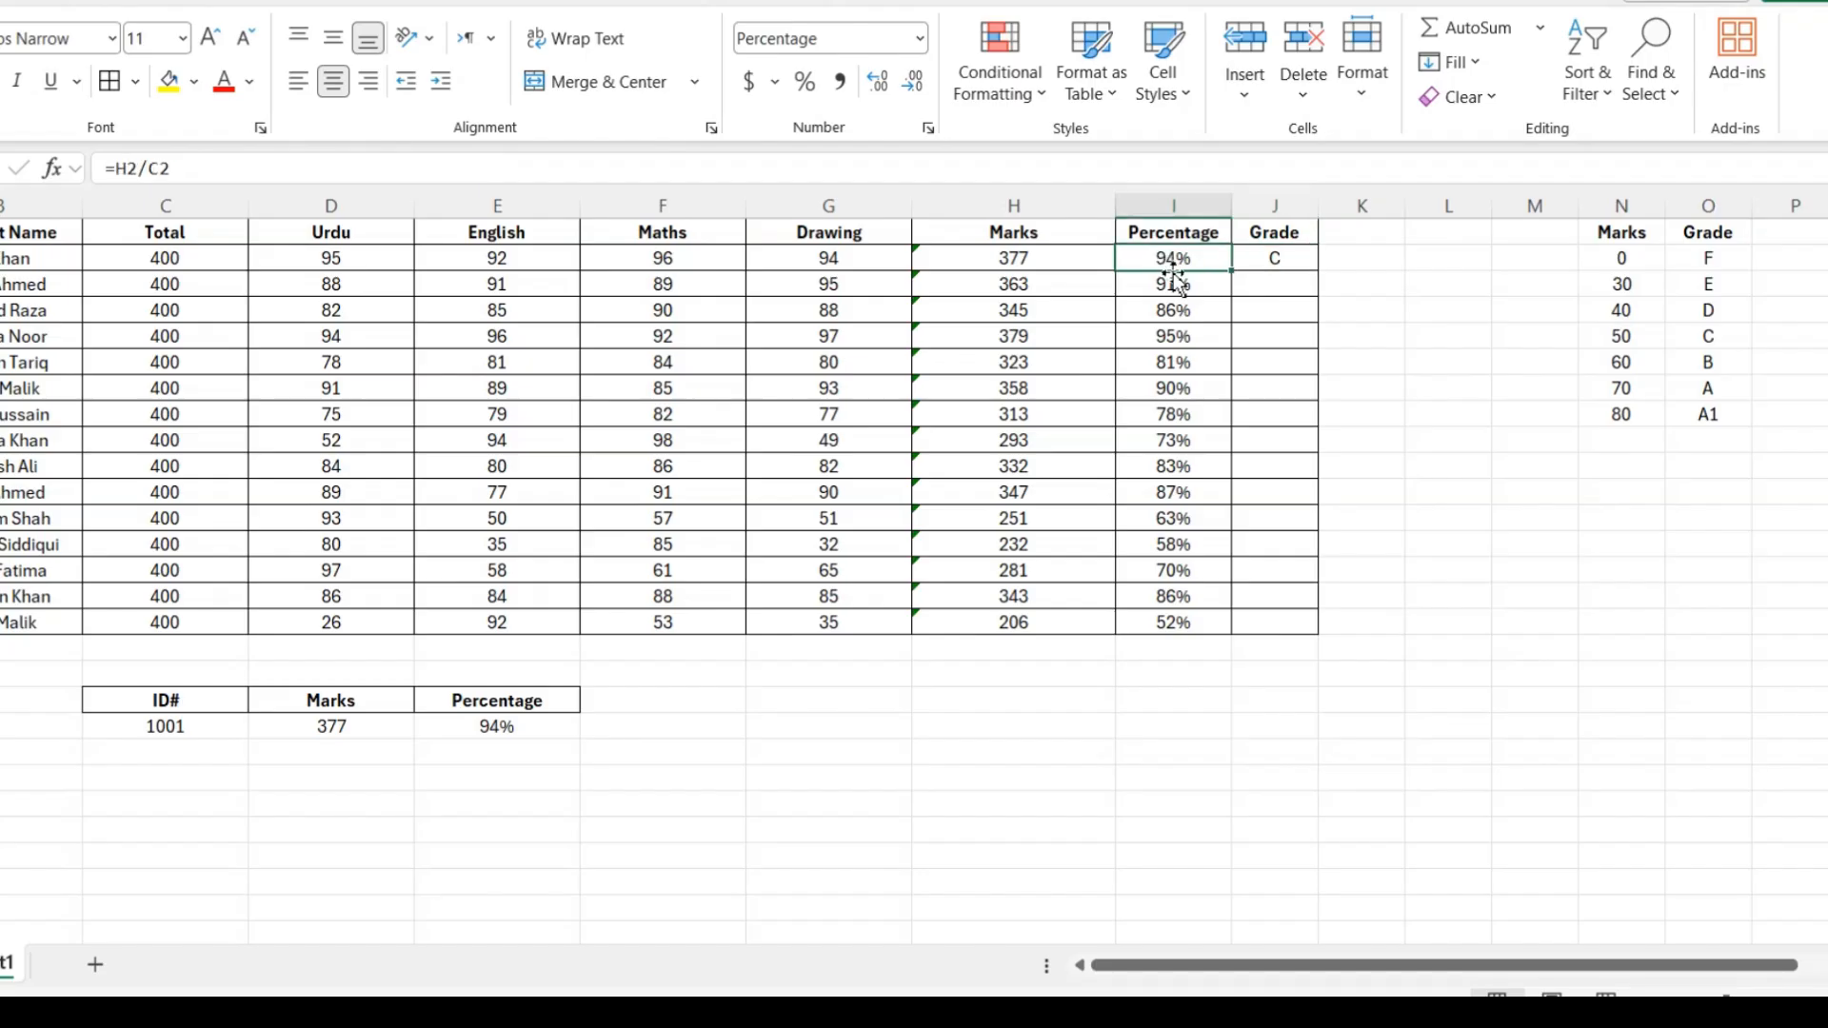
Apply the Comma Style number format to the percentages in I2:I16 and change the I2 formula to =H2/C2*100.
{"action": "left_click_drag", "start_coordinate": [1159, 265], "coordinate": [1171, 623]}
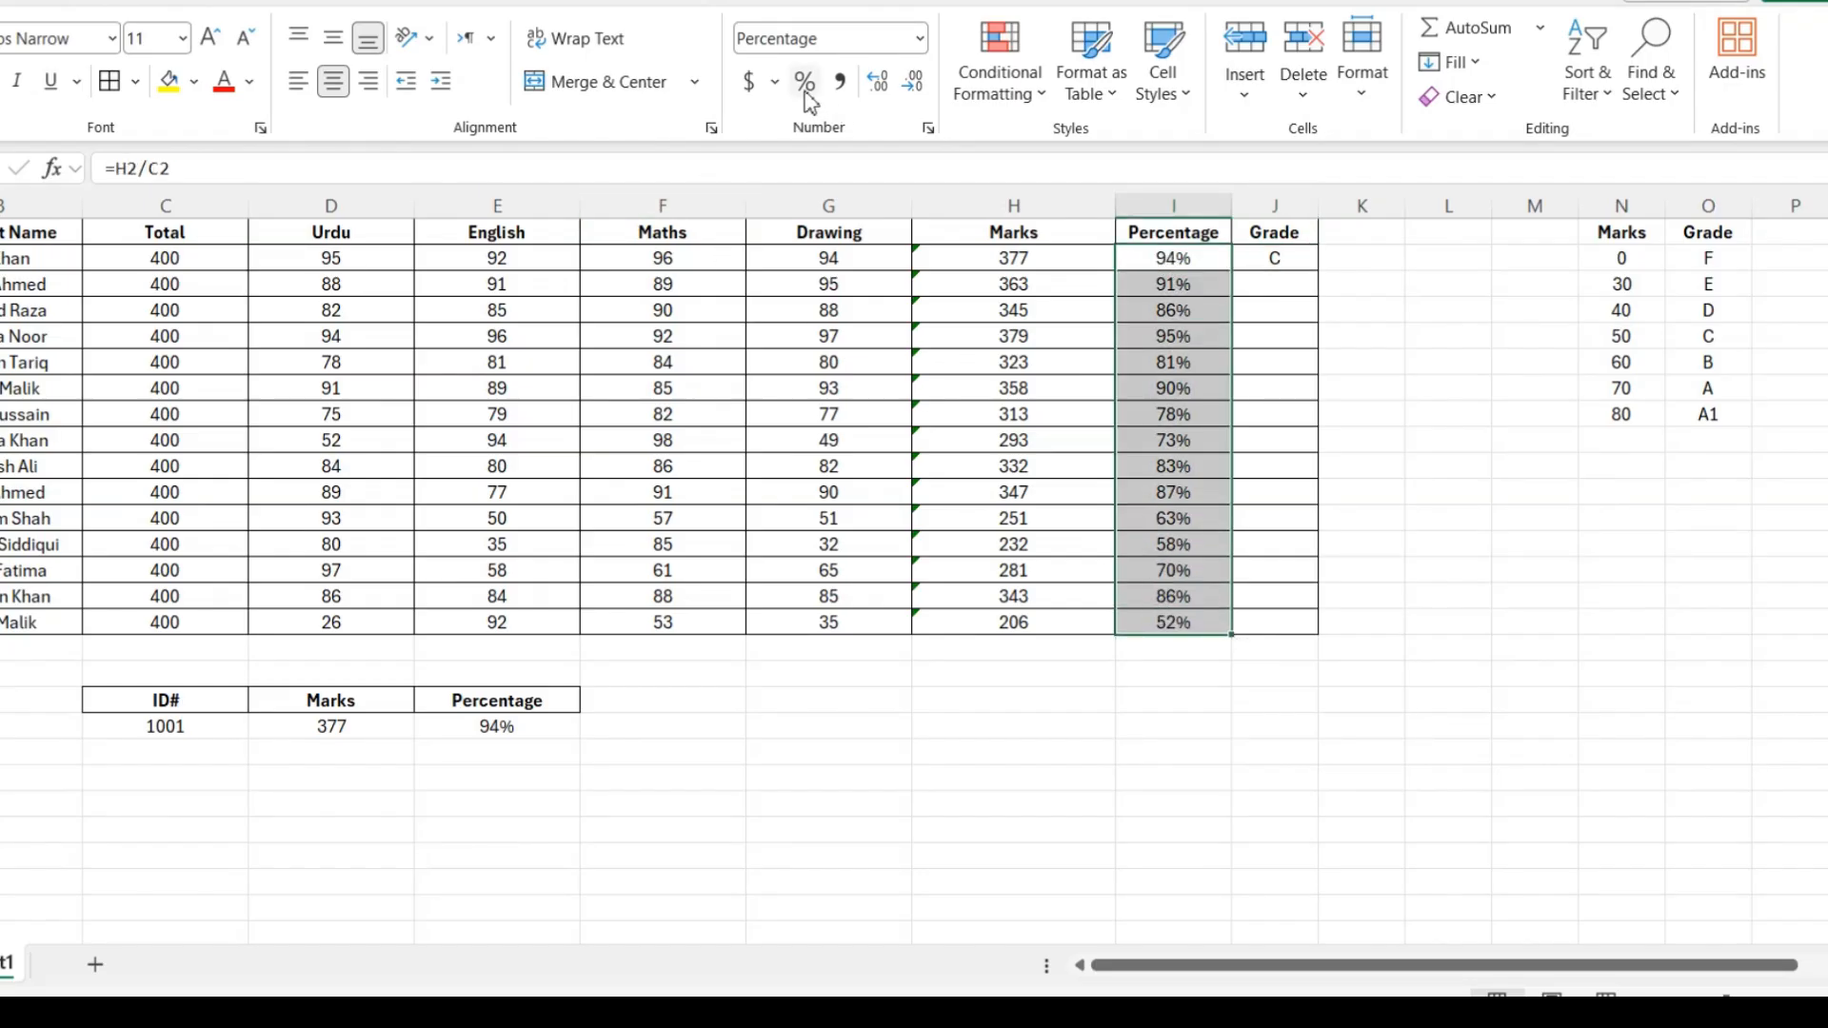
{"action": "left_click", "coordinate": [841, 84]}
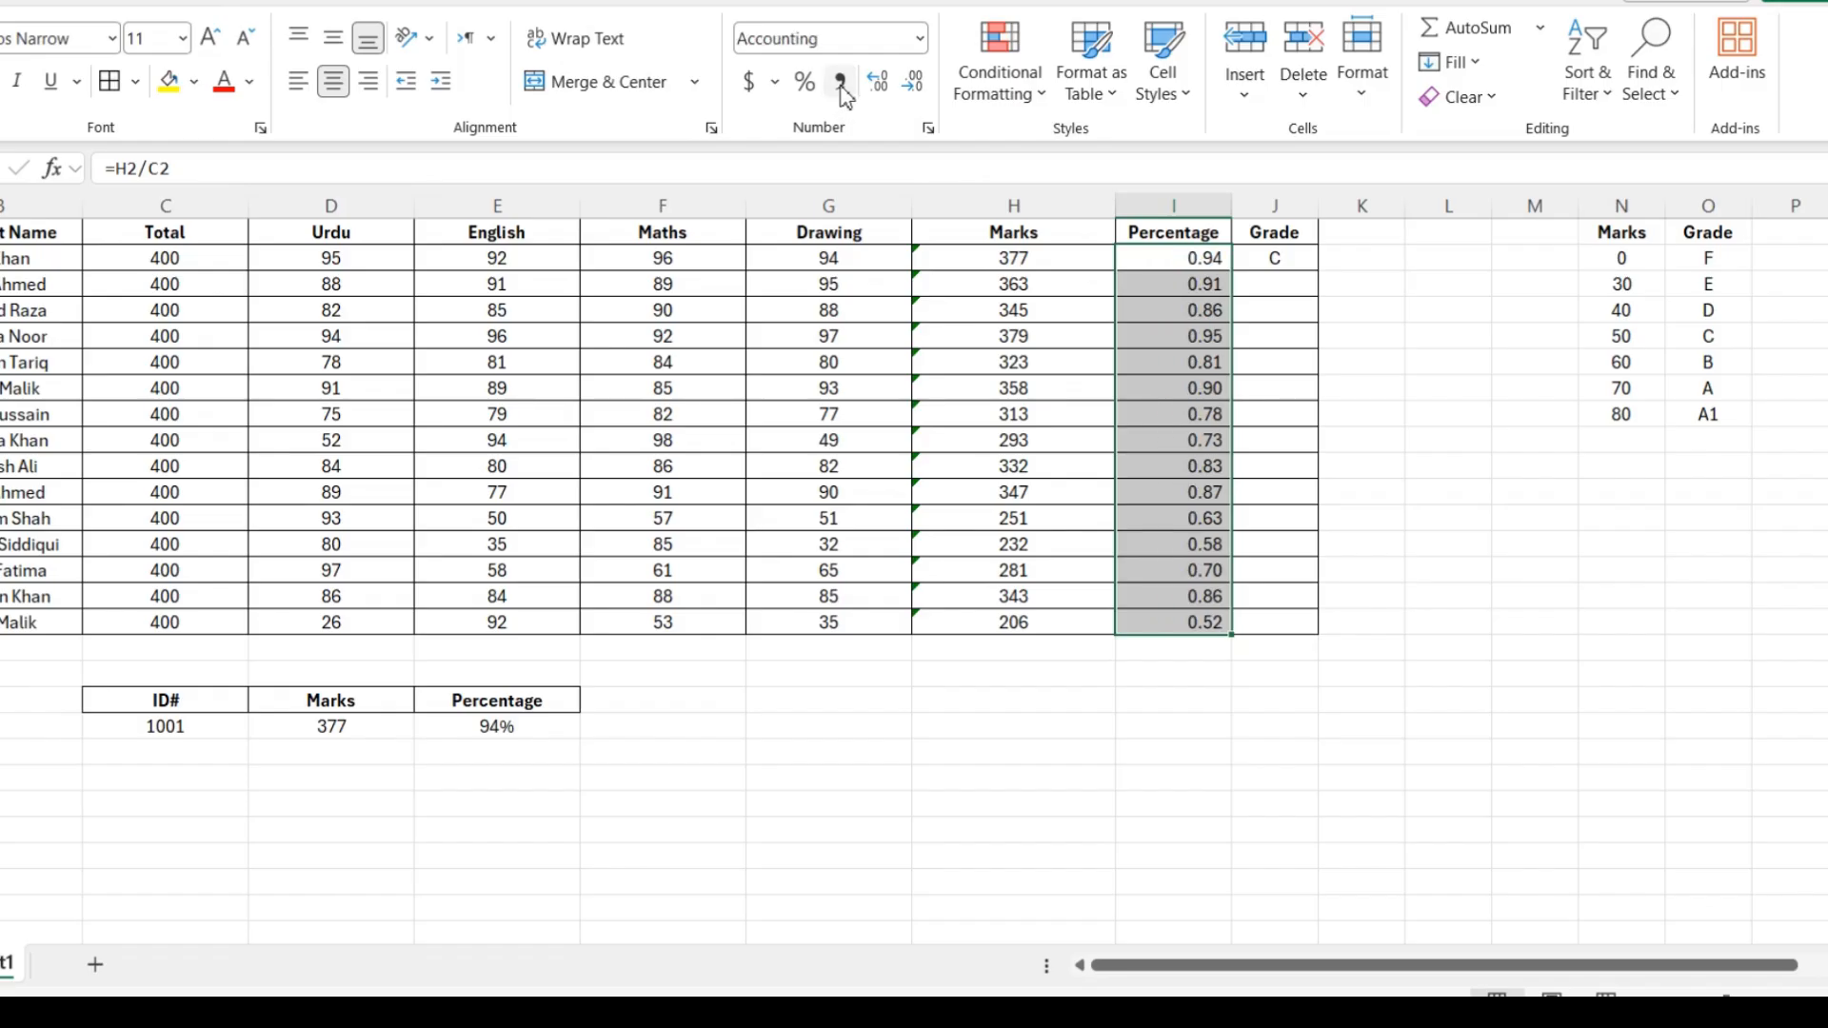
{"action": "double_click", "coordinate": [1146, 261]}
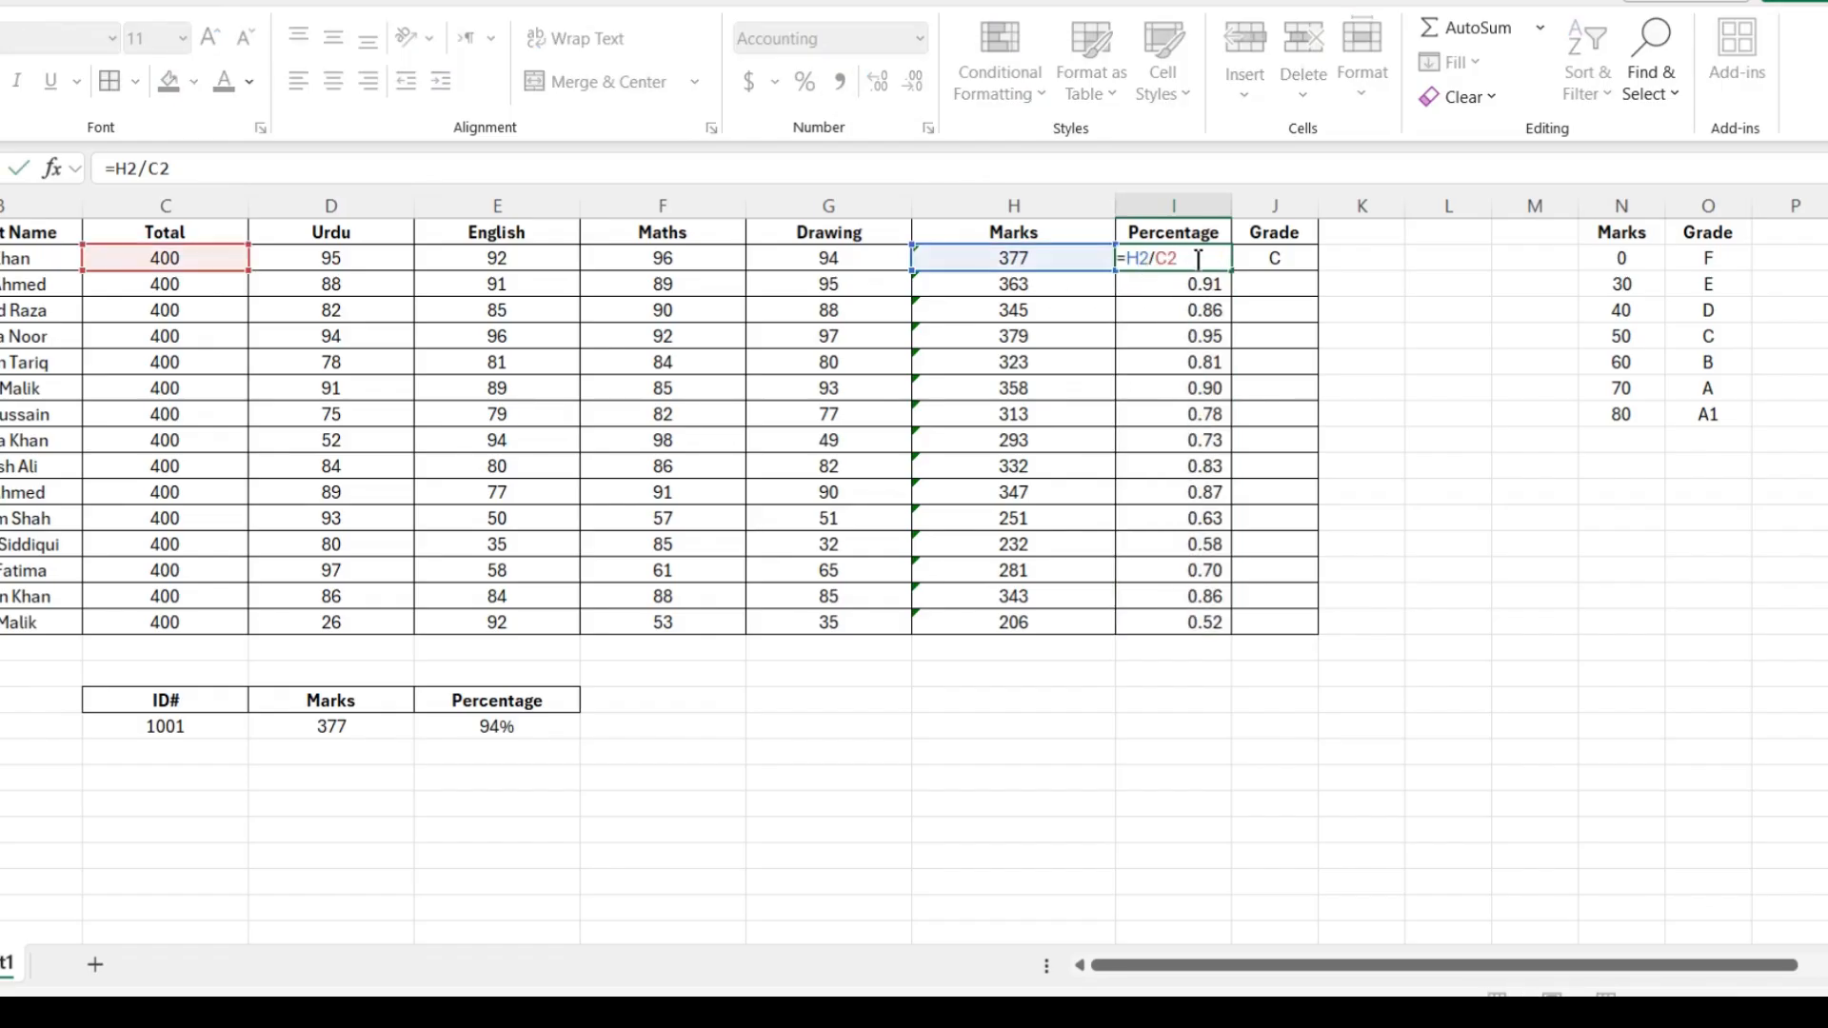
{"action": "type", "text": "00"}
{"action": "key", "text": "Return"}
Fill the I2 percentage formula down through I16.
{"action": "key", "text": "Up"}
{"action": "key", "text": "ctrl+Down"}
{"action": "key", "text": "Up"}
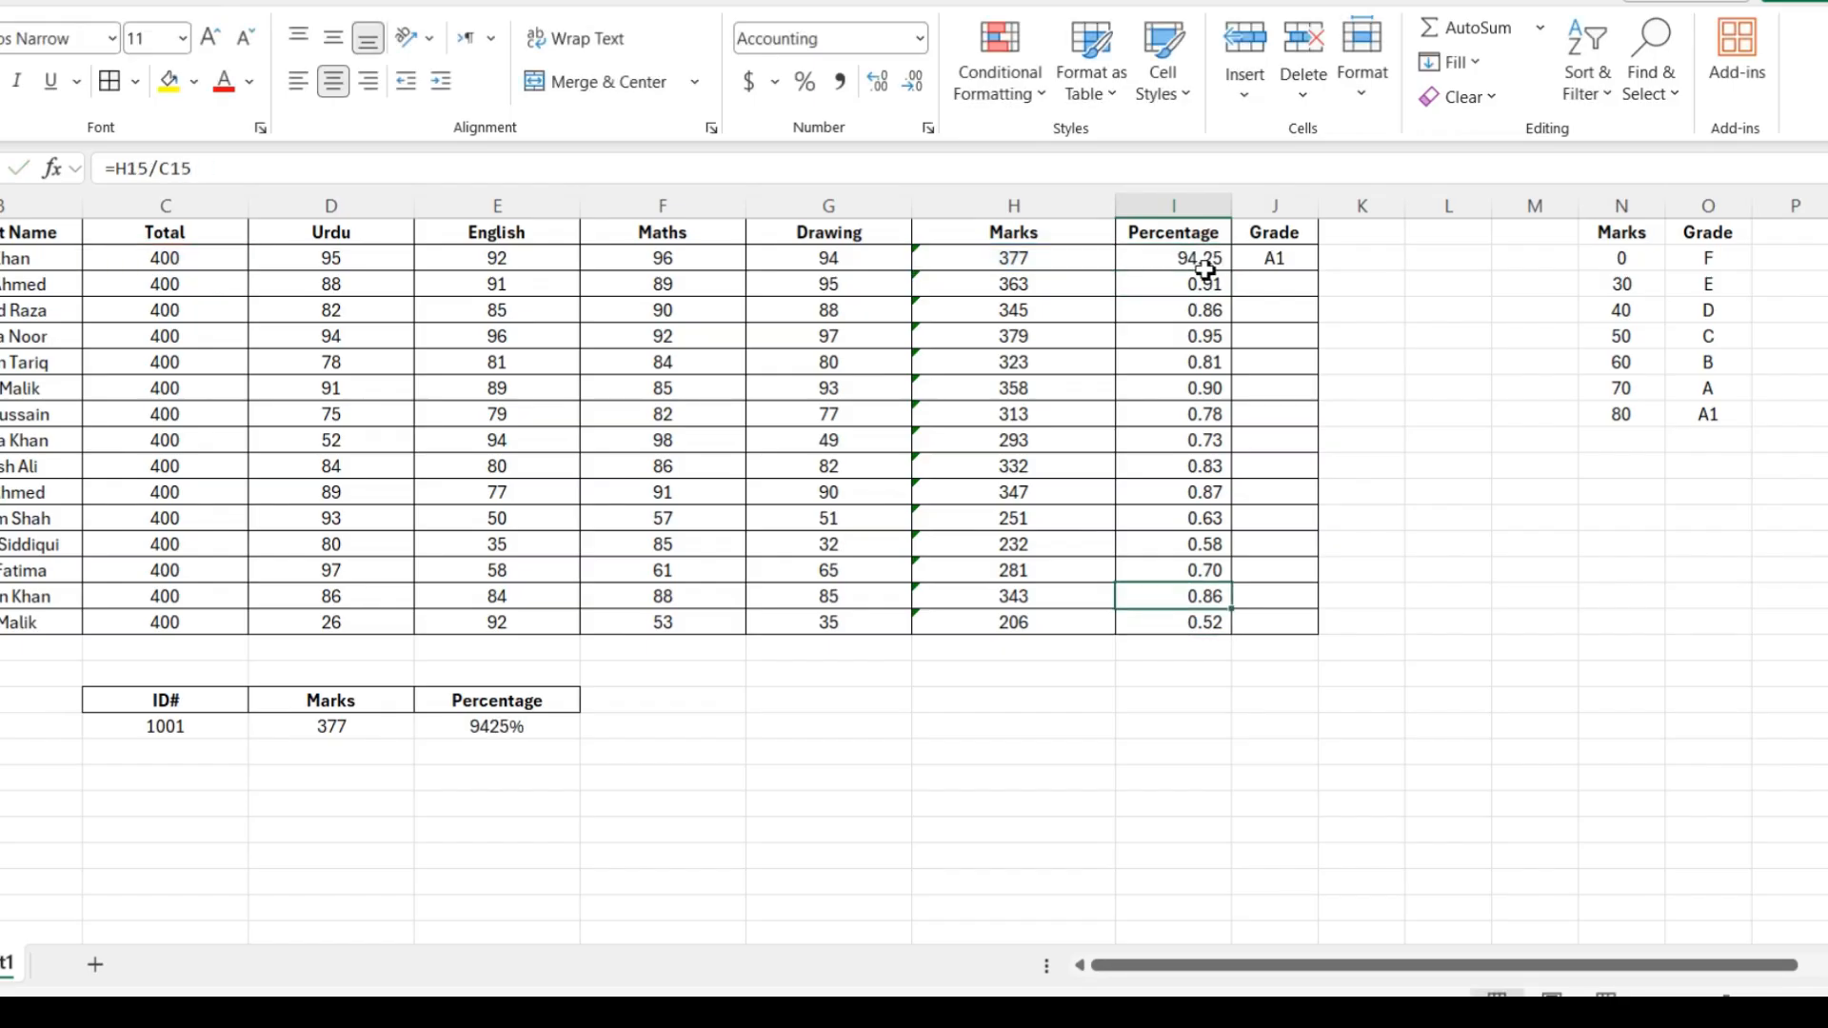
{"action": "key", "text": "ctrl+Up"}
{"action": "key", "text": "Down"}
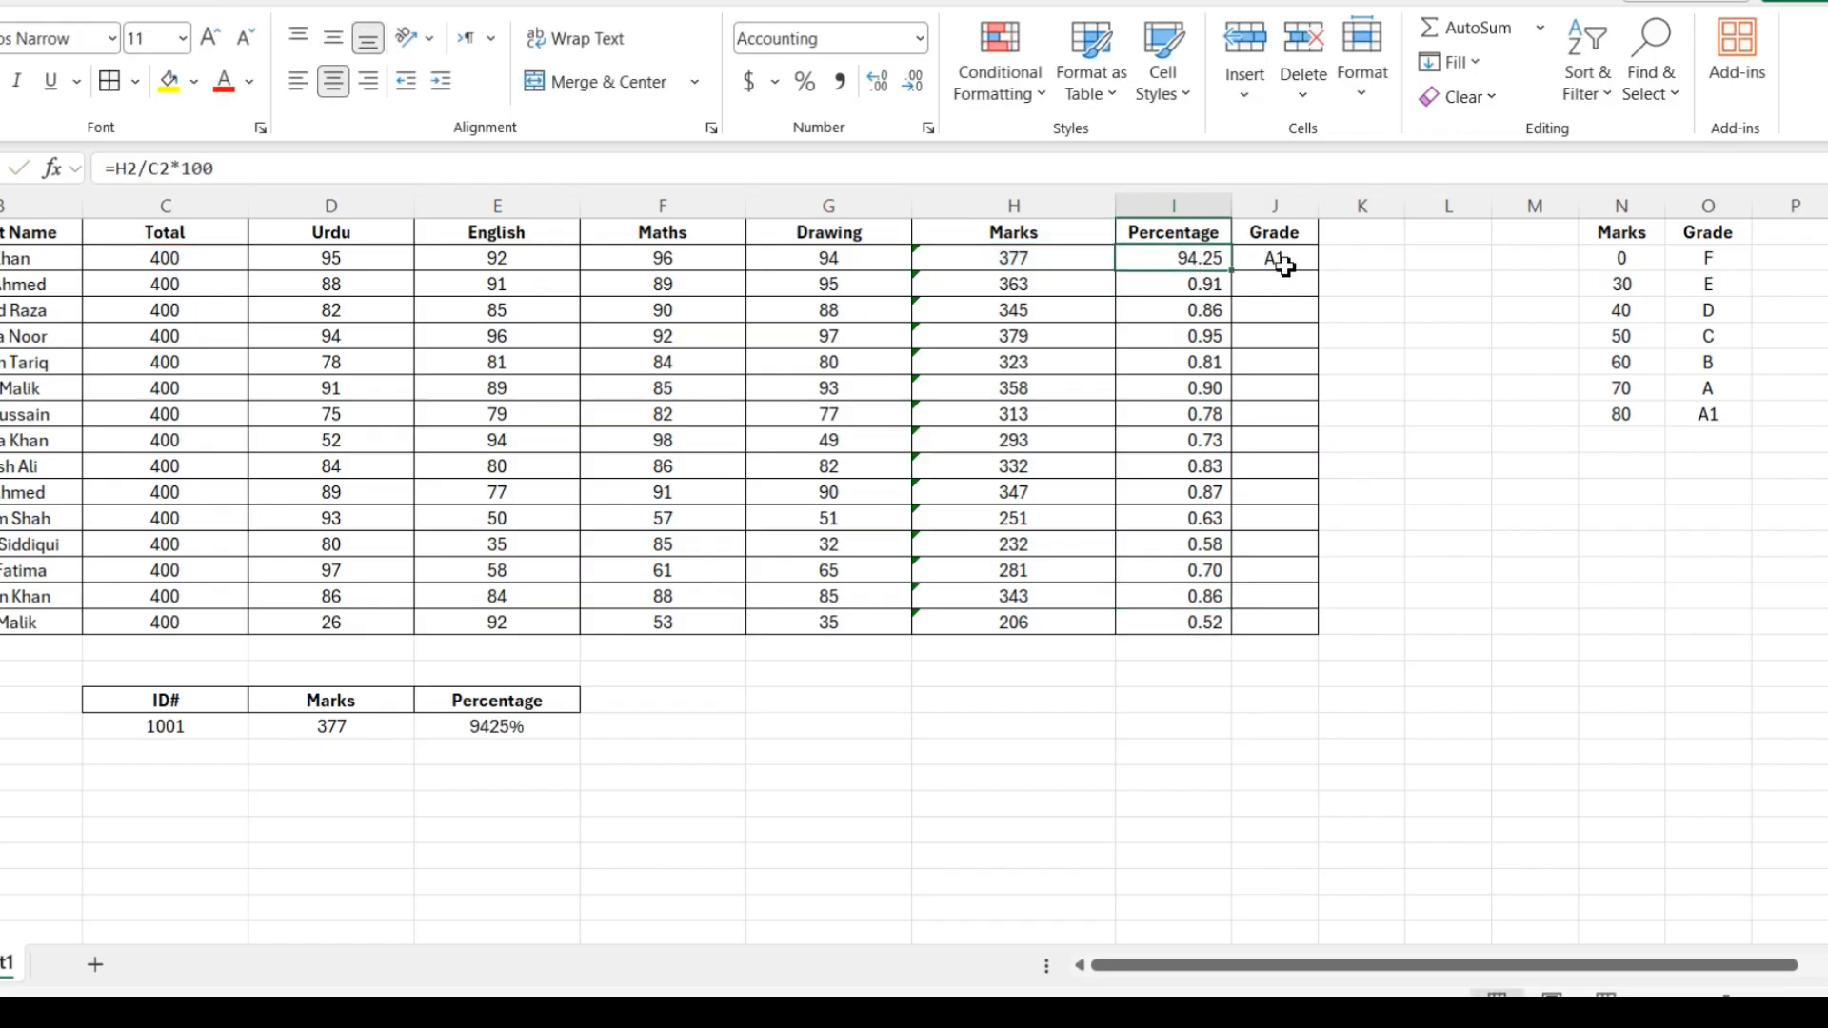
{"action": "key", "text": "shift+Down"}
{"action": "key", "text": "shift+Down"}
{"action": "key", "text": "shift+Down"}
{"action": "key", "text": "shift+Down"}
{"action": "key", "text": "shift+Down"}
{"action": "key", "text": "shift+Down"}
{"action": "key", "text": "shift+Down"}
{"action": "key", "text": "shift+Down"}
{"action": "key", "text": "shift+Down"}
{"action": "key", "text": "shift+Down"}
{"action": "key", "text": "shift+Down"}
{"action": "key", "text": "shift+Down"}
{"action": "key", "text": "shift+Down"}
{"action": "key", "text": "shift+Down"}
{"action": "key", "text": "shift+Down"}
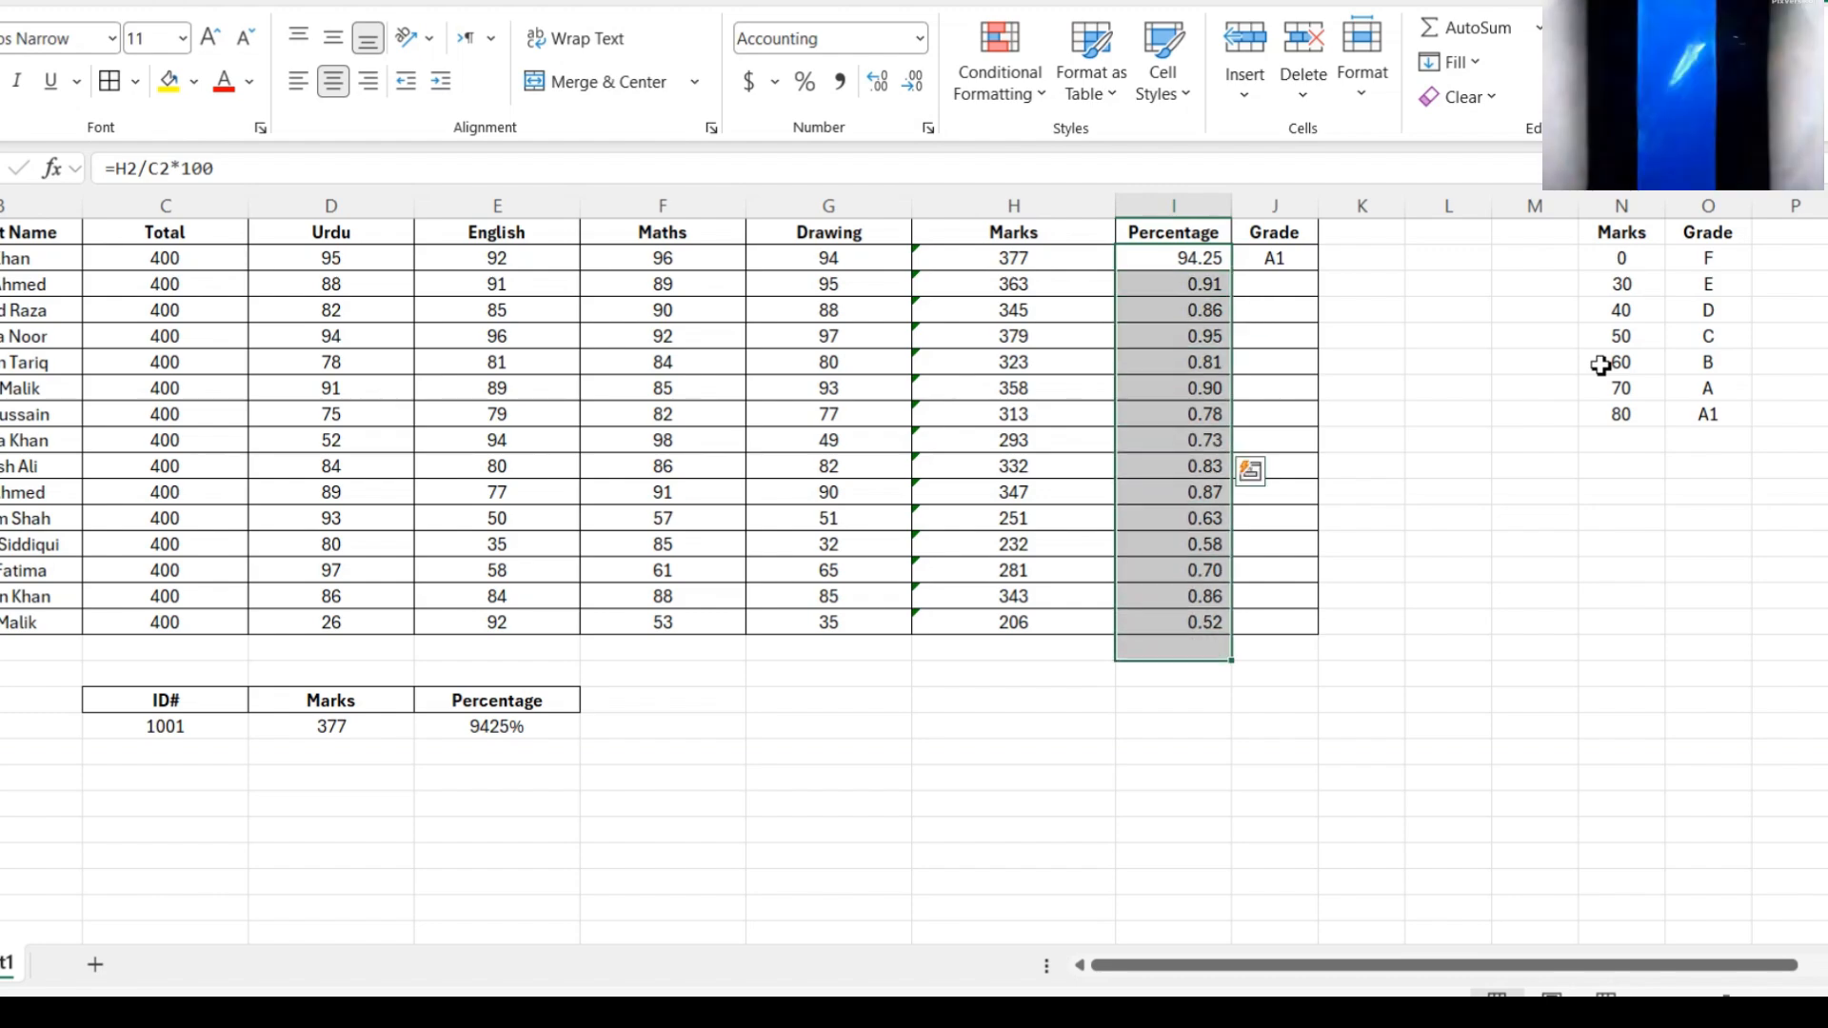
{"action": "key", "text": "shift+Up"}
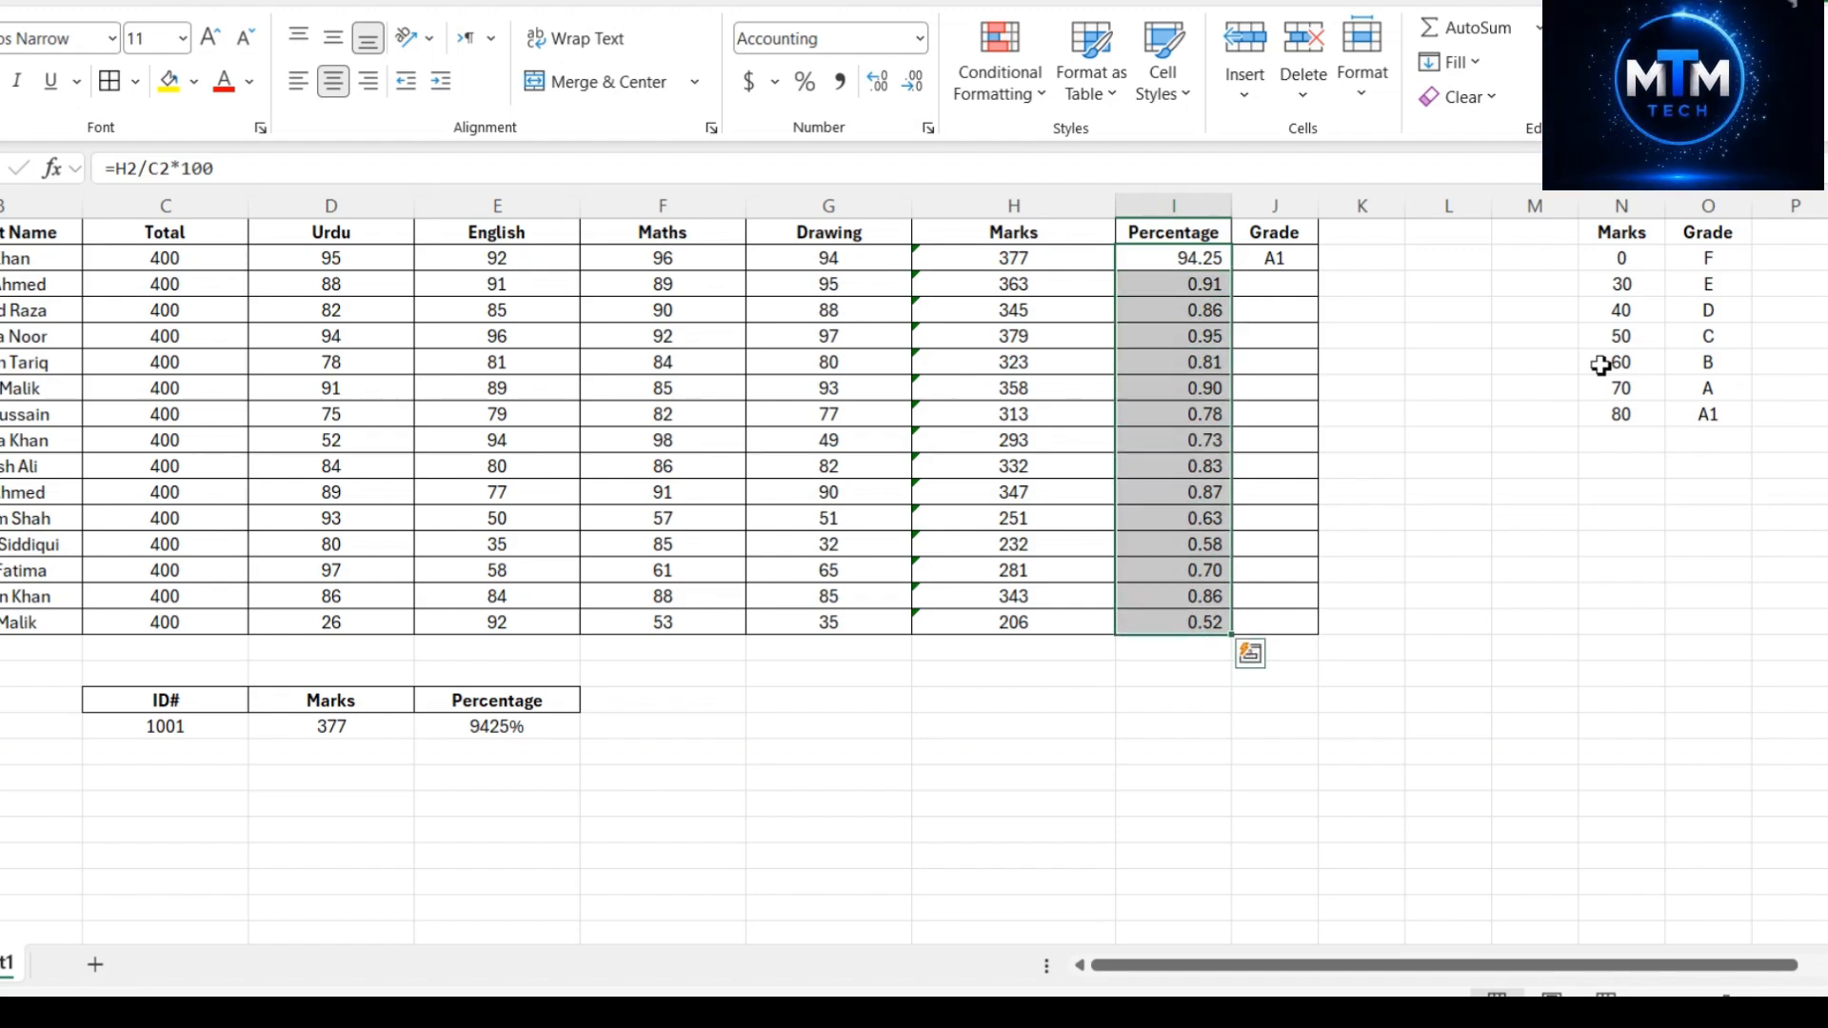
{"action": "key", "text": "ctrl+d"}
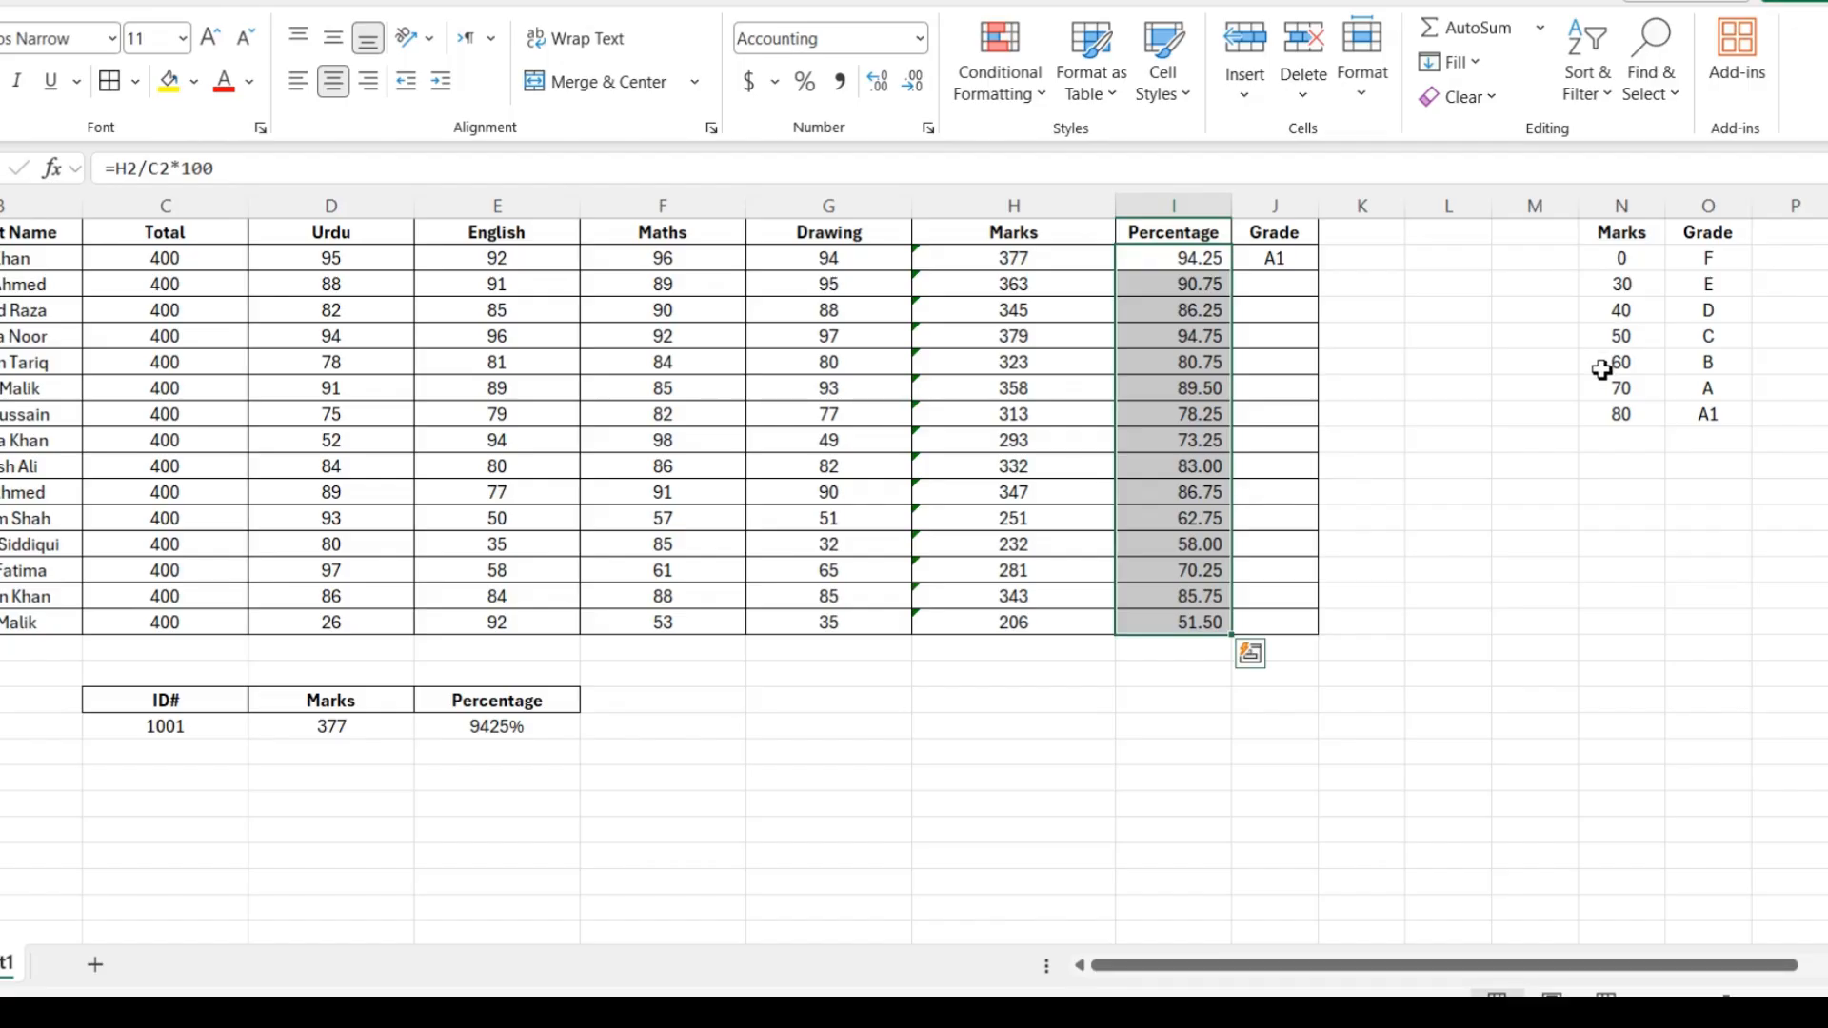
Show the percentages in I2:I16 with no decimal places and apply the Comma Style to the looked-up percentage in E20.
{"action": "left_click", "coordinate": [912, 91]}
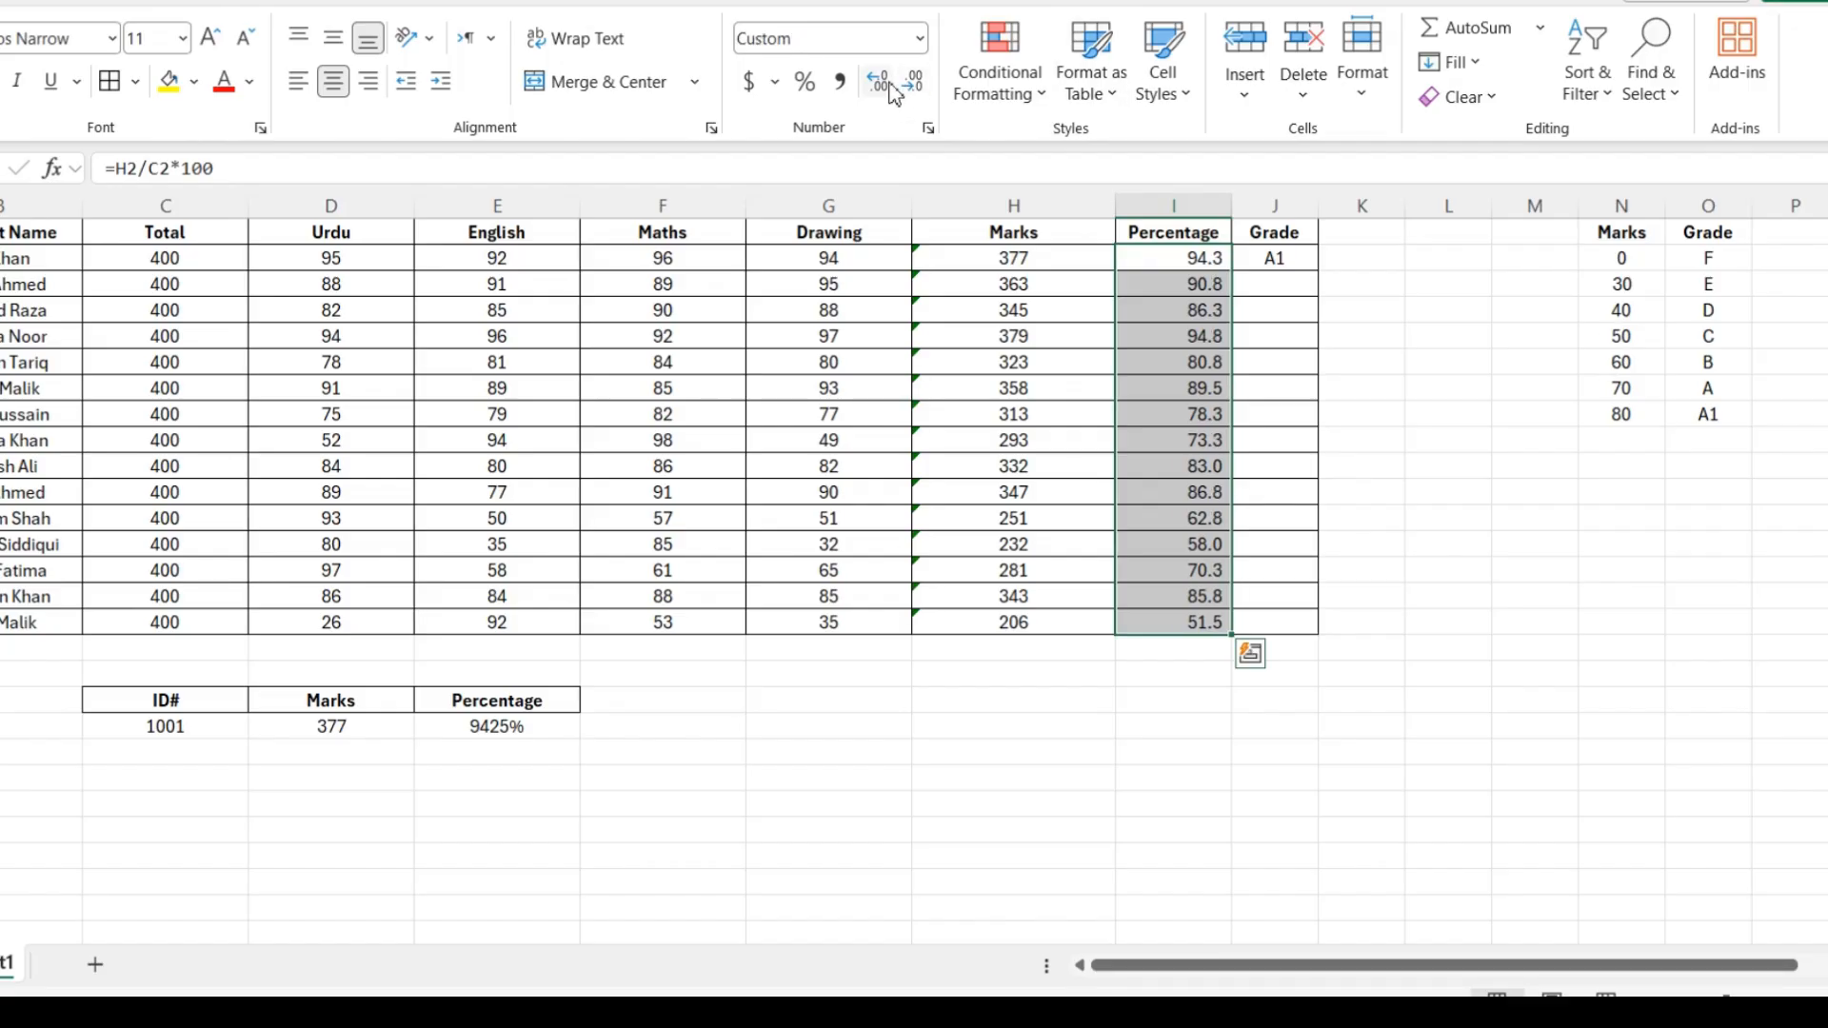
{"action": "left_click", "coordinate": [885, 91]}
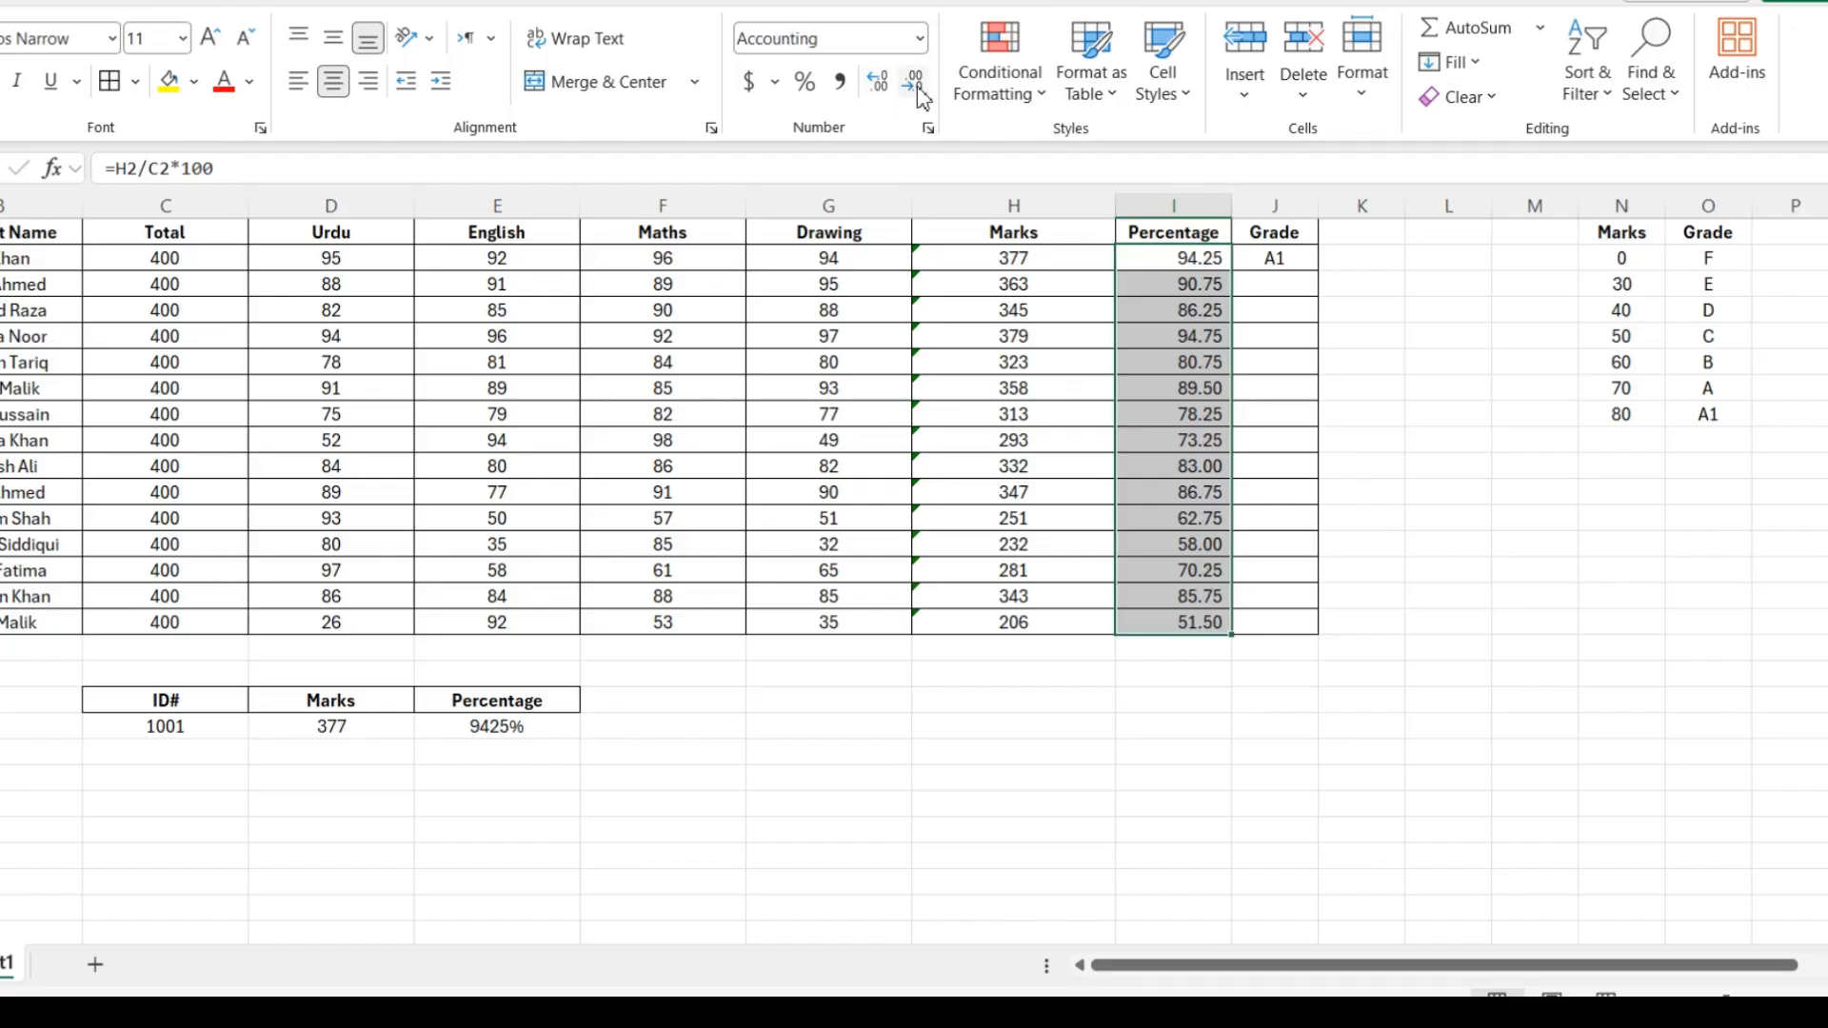
{"action": "left_click", "coordinate": [912, 84]}
{"action": "left_click", "coordinate": [912, 84]}
{"action": "left_click", "coordinate": [499, 735]}
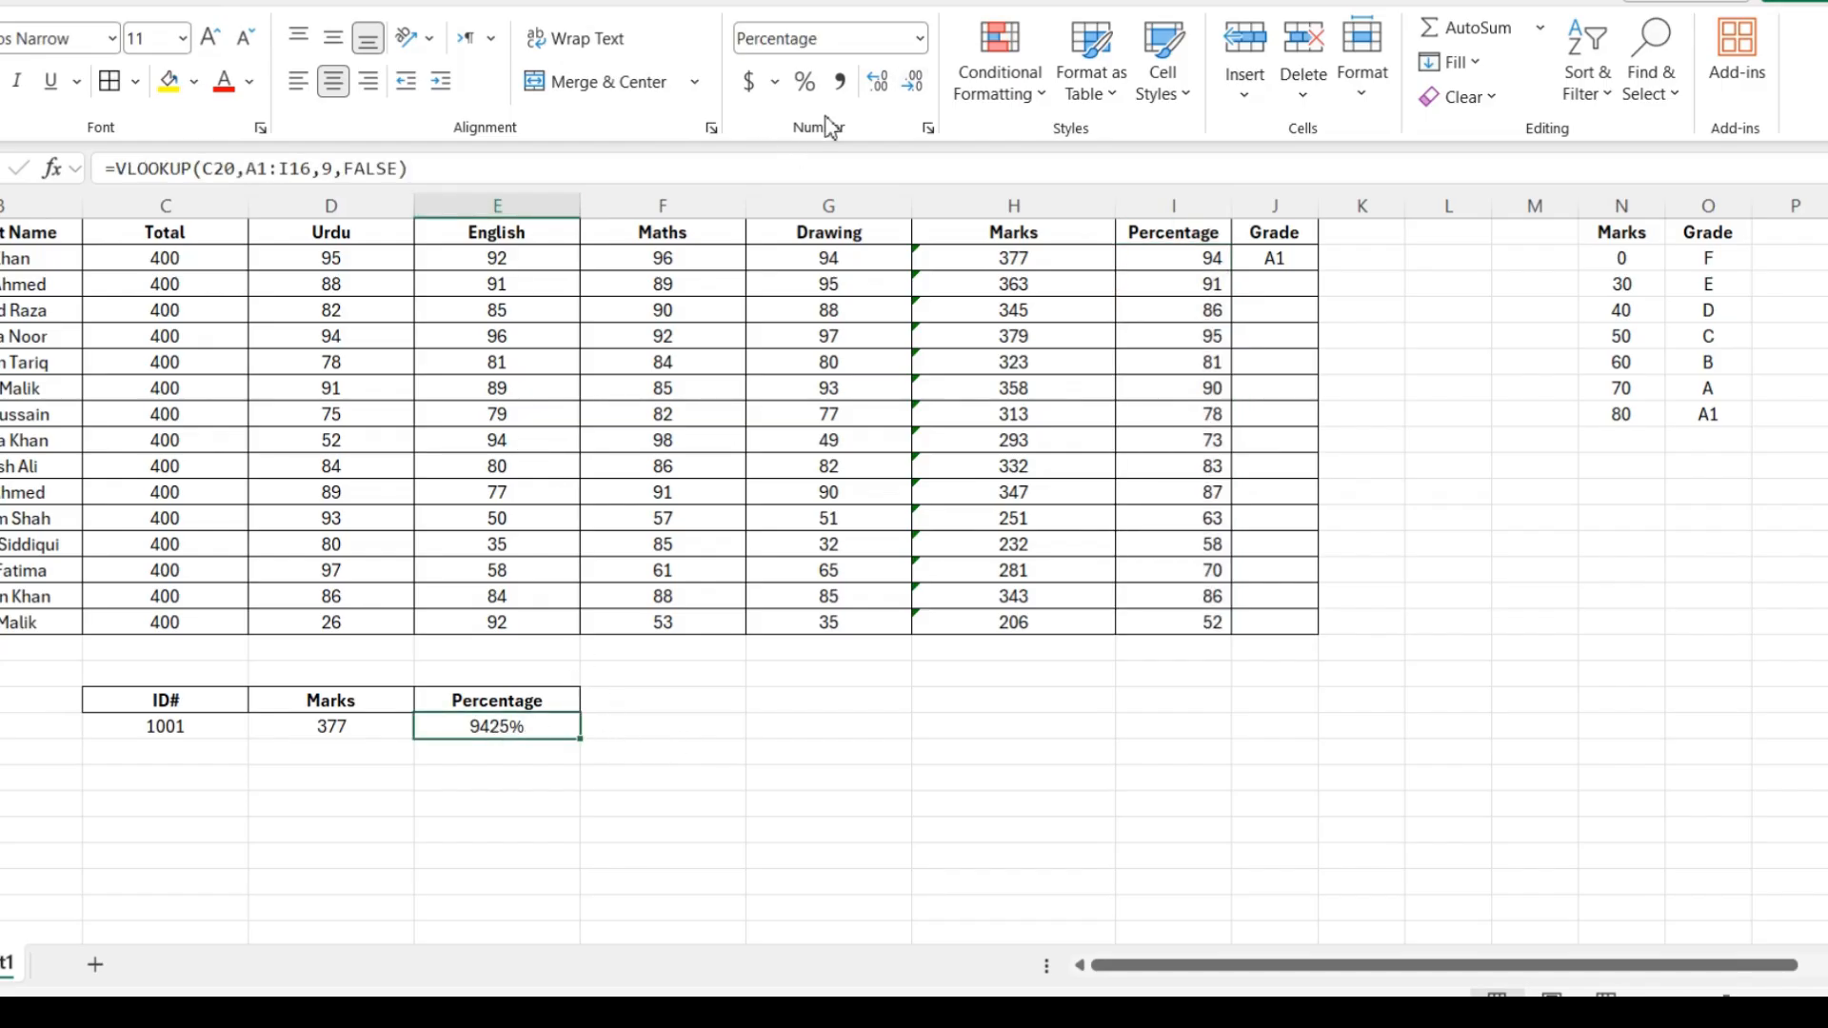
{"action": "left_click", "coordinate": [839, 82]}
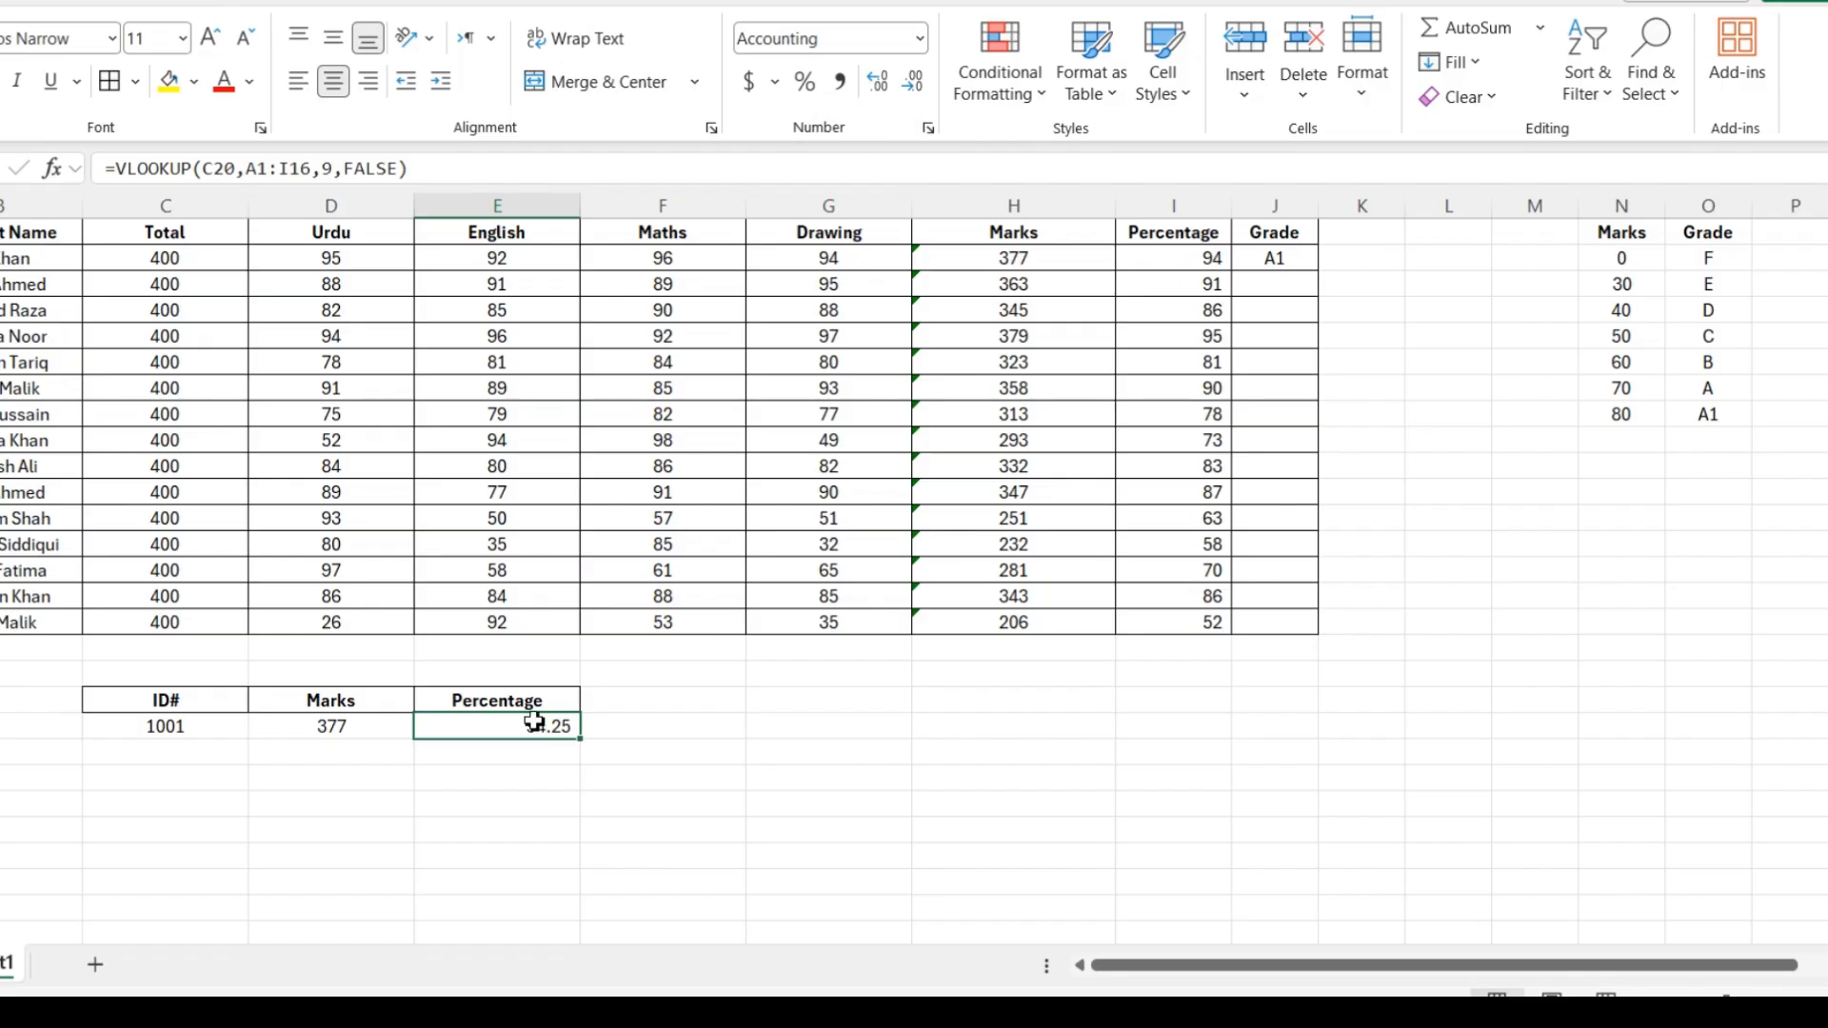
Edit the nested IF in J2 to return "A" when I2>=70 and "B" otherwise.
{"action": "left_click", "coordinate": [1275, 259]}
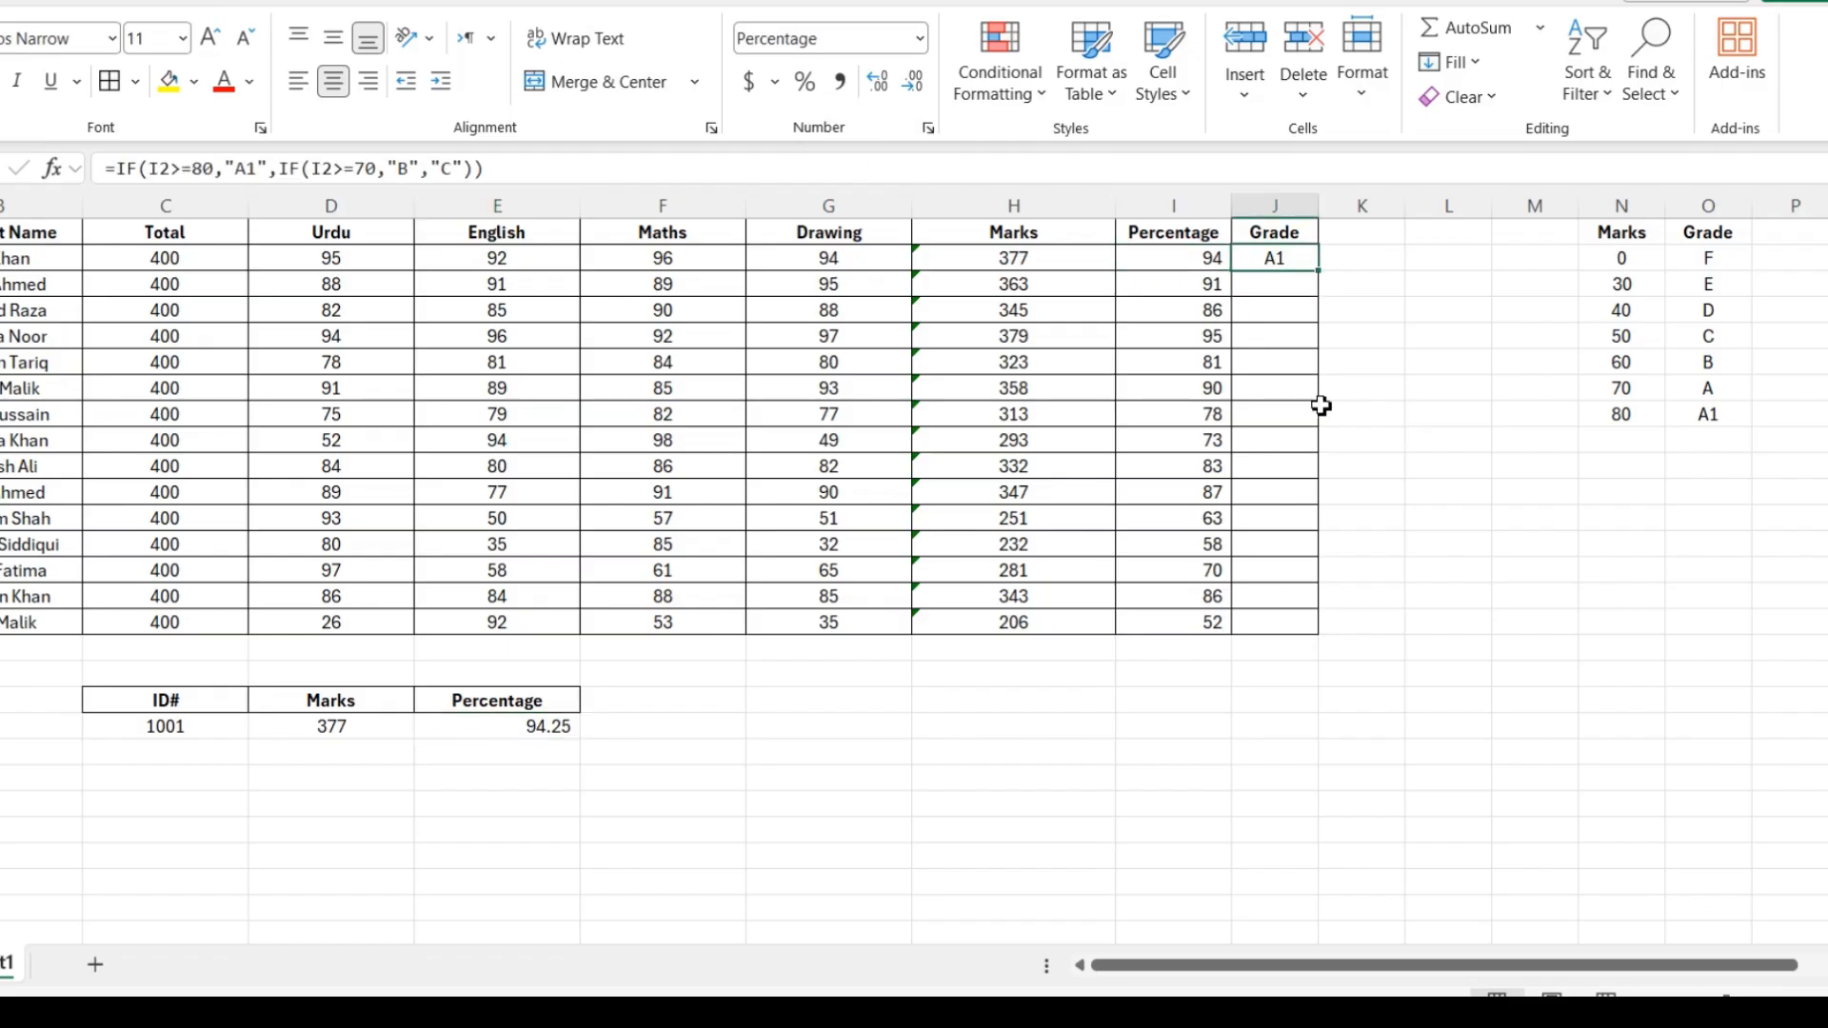
{"action": "key", "text": "F2"}
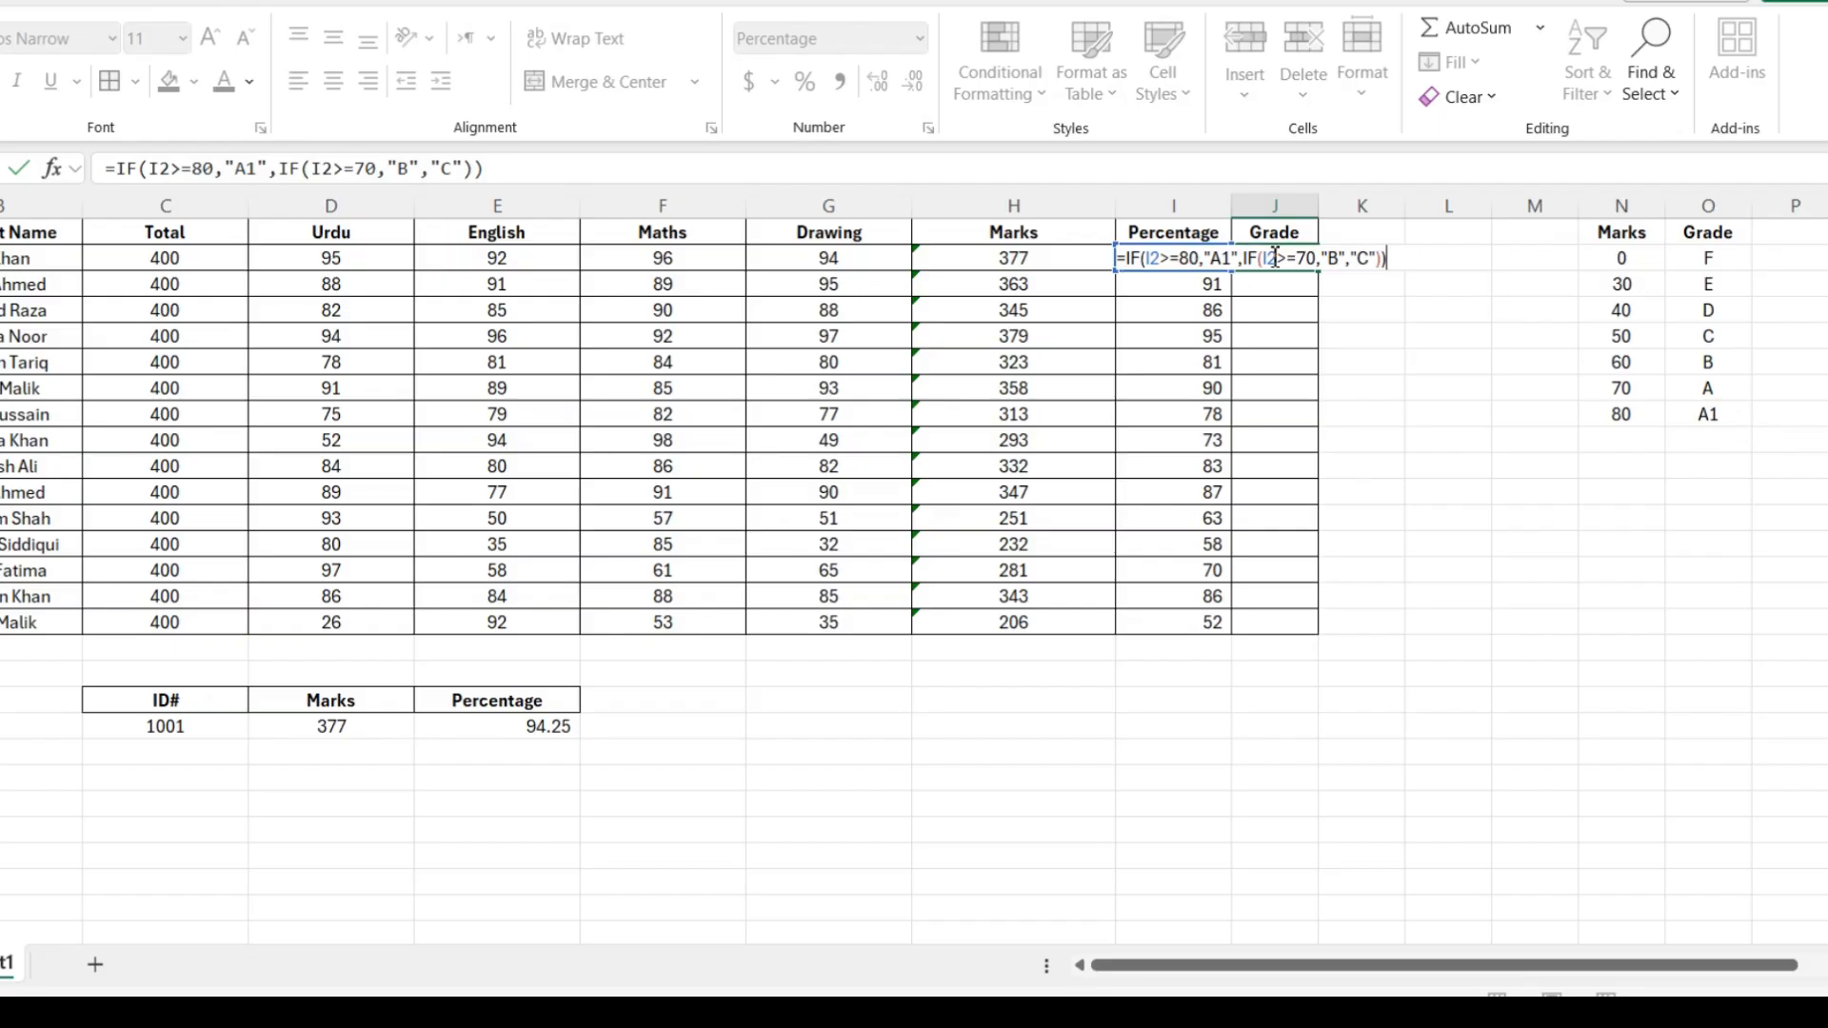
{"action": "left_click", "coordinate": [1340, 259]}
{"action": "key", "text": "BackSpace"}
{"action": "type", "text": "A"}
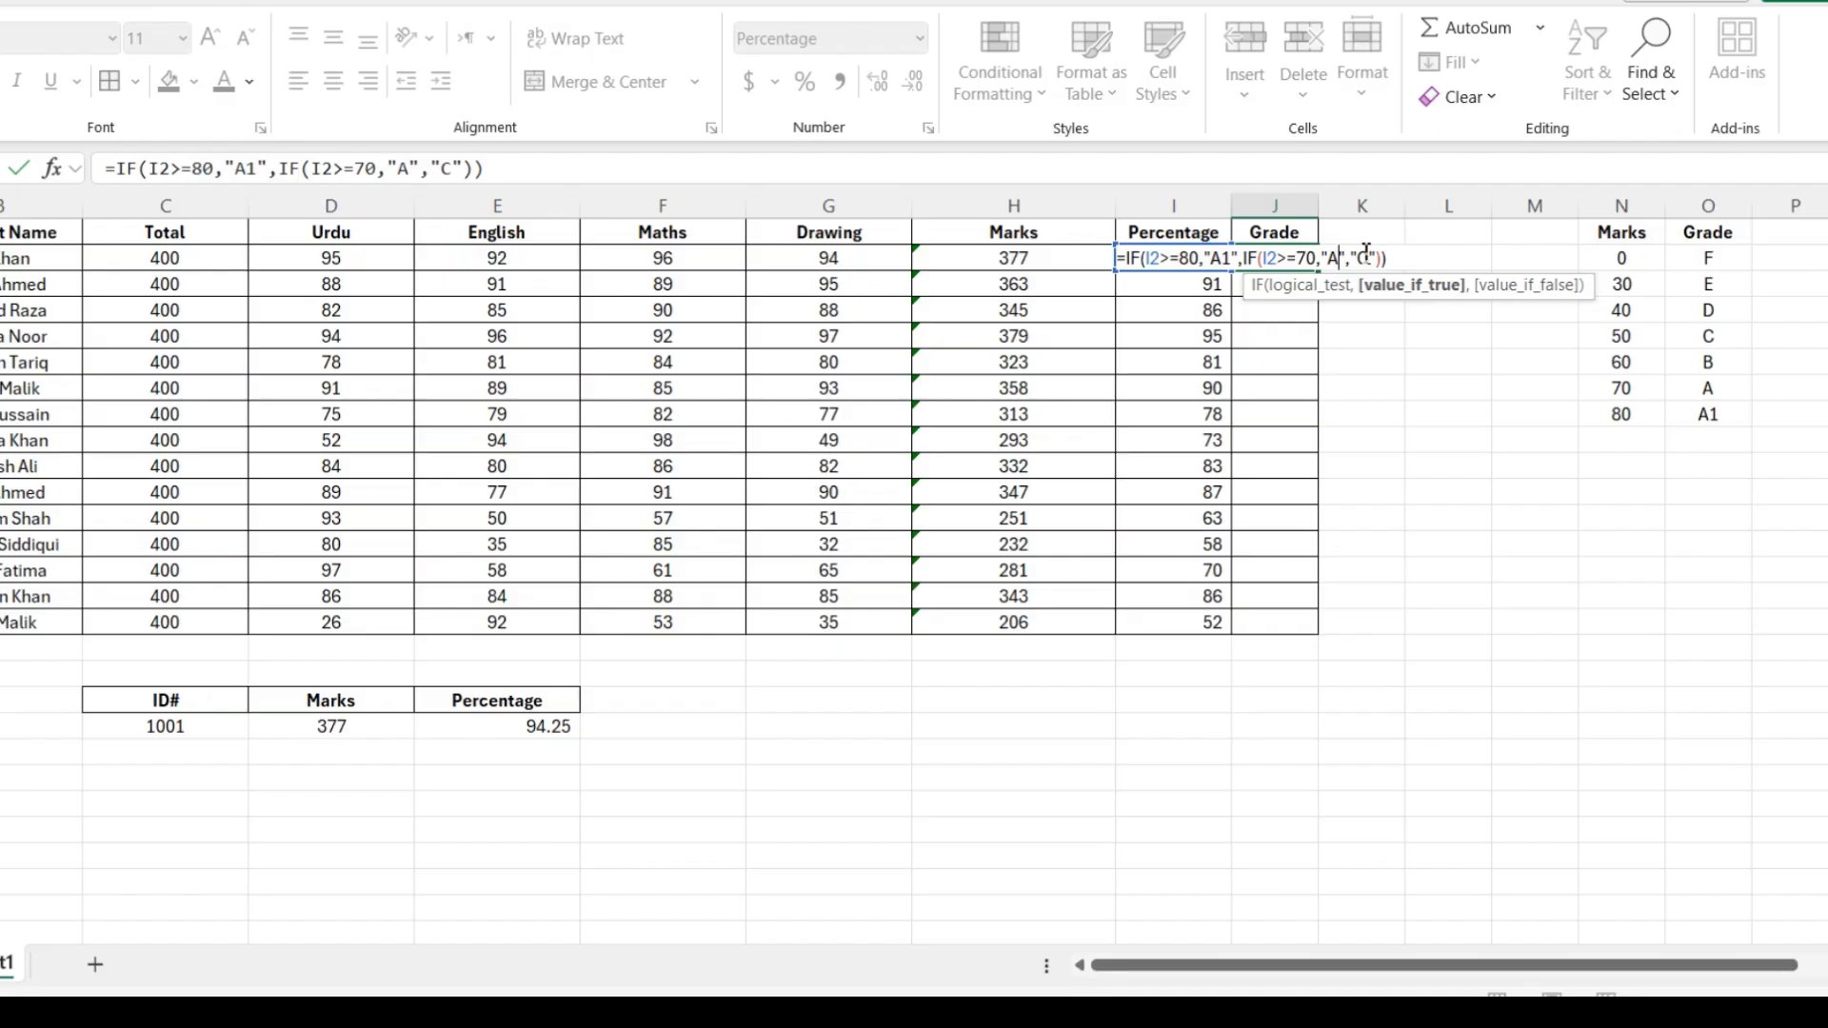
{"action": "key", "text": "BackSpace"}
{"action": "type", "text": "B"}
{"action": "key", "text": "ctrl+Return"}
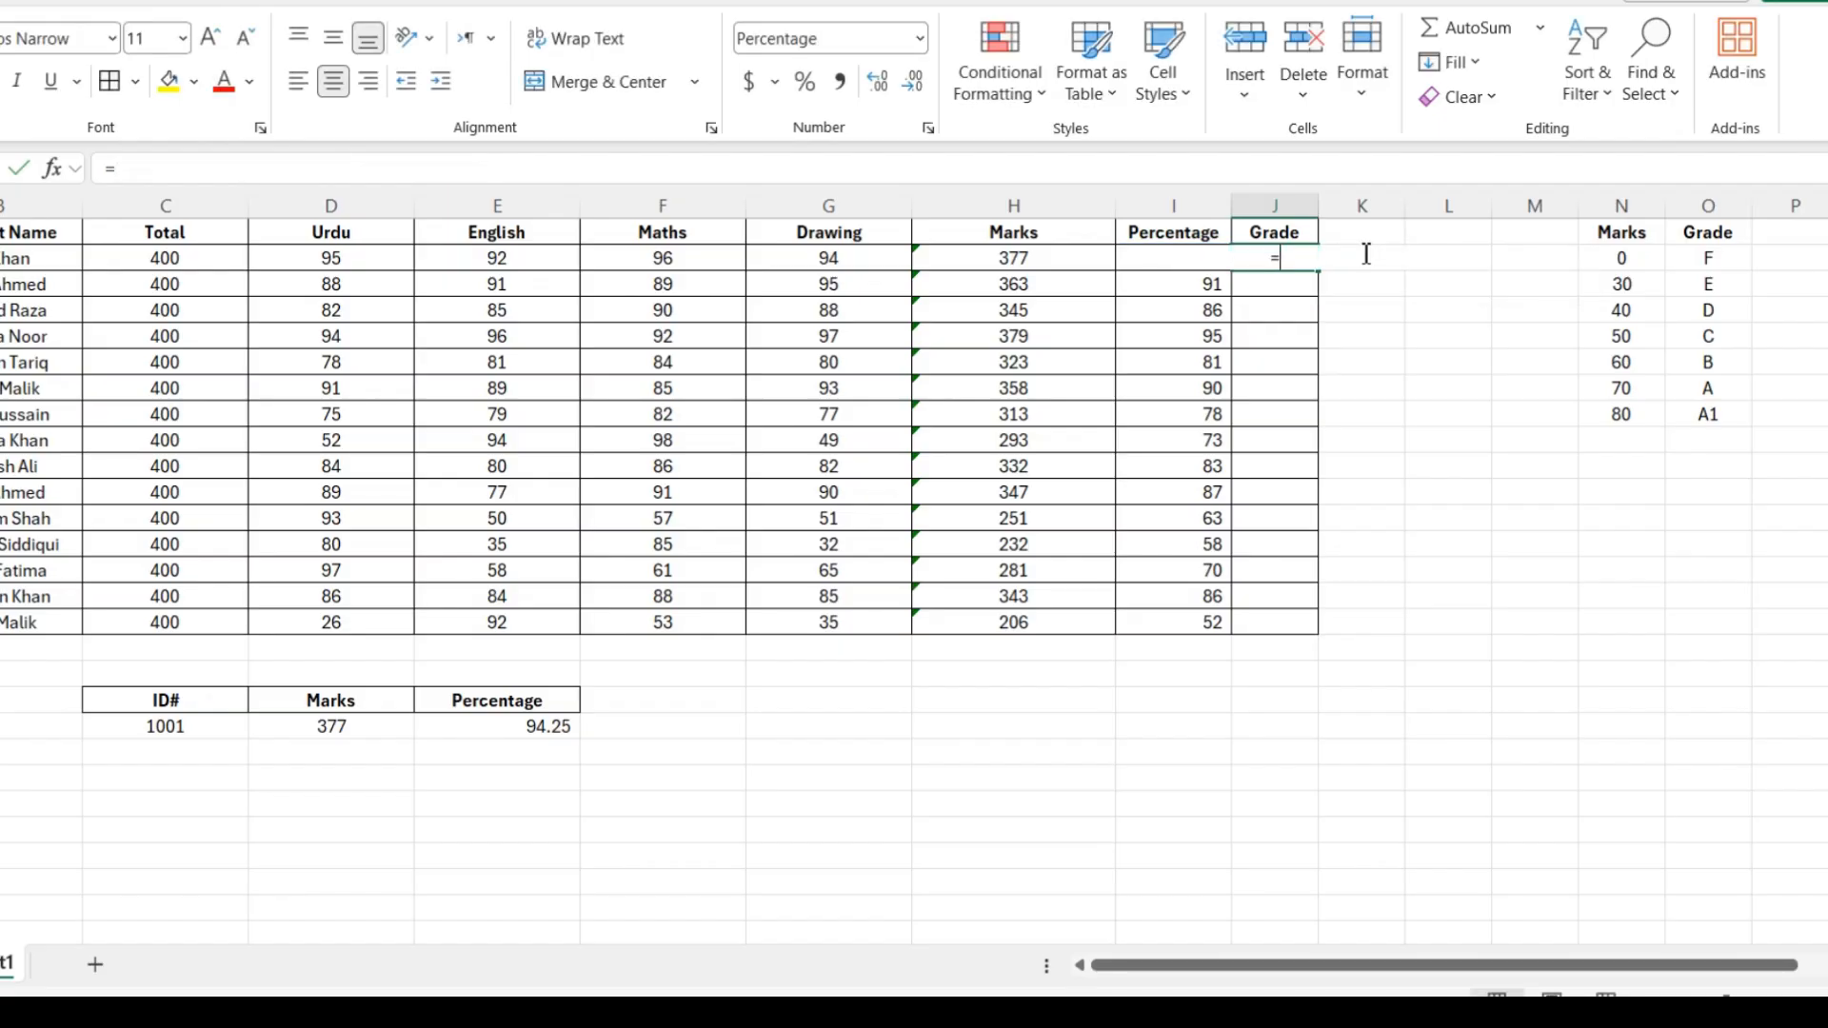
Replace the J2 grade formula with =VLOOKUP(I2,N2:O8,2,TRUE), using an approximate match on the marks and grade table.
{"action": "type", "text": "=v"}
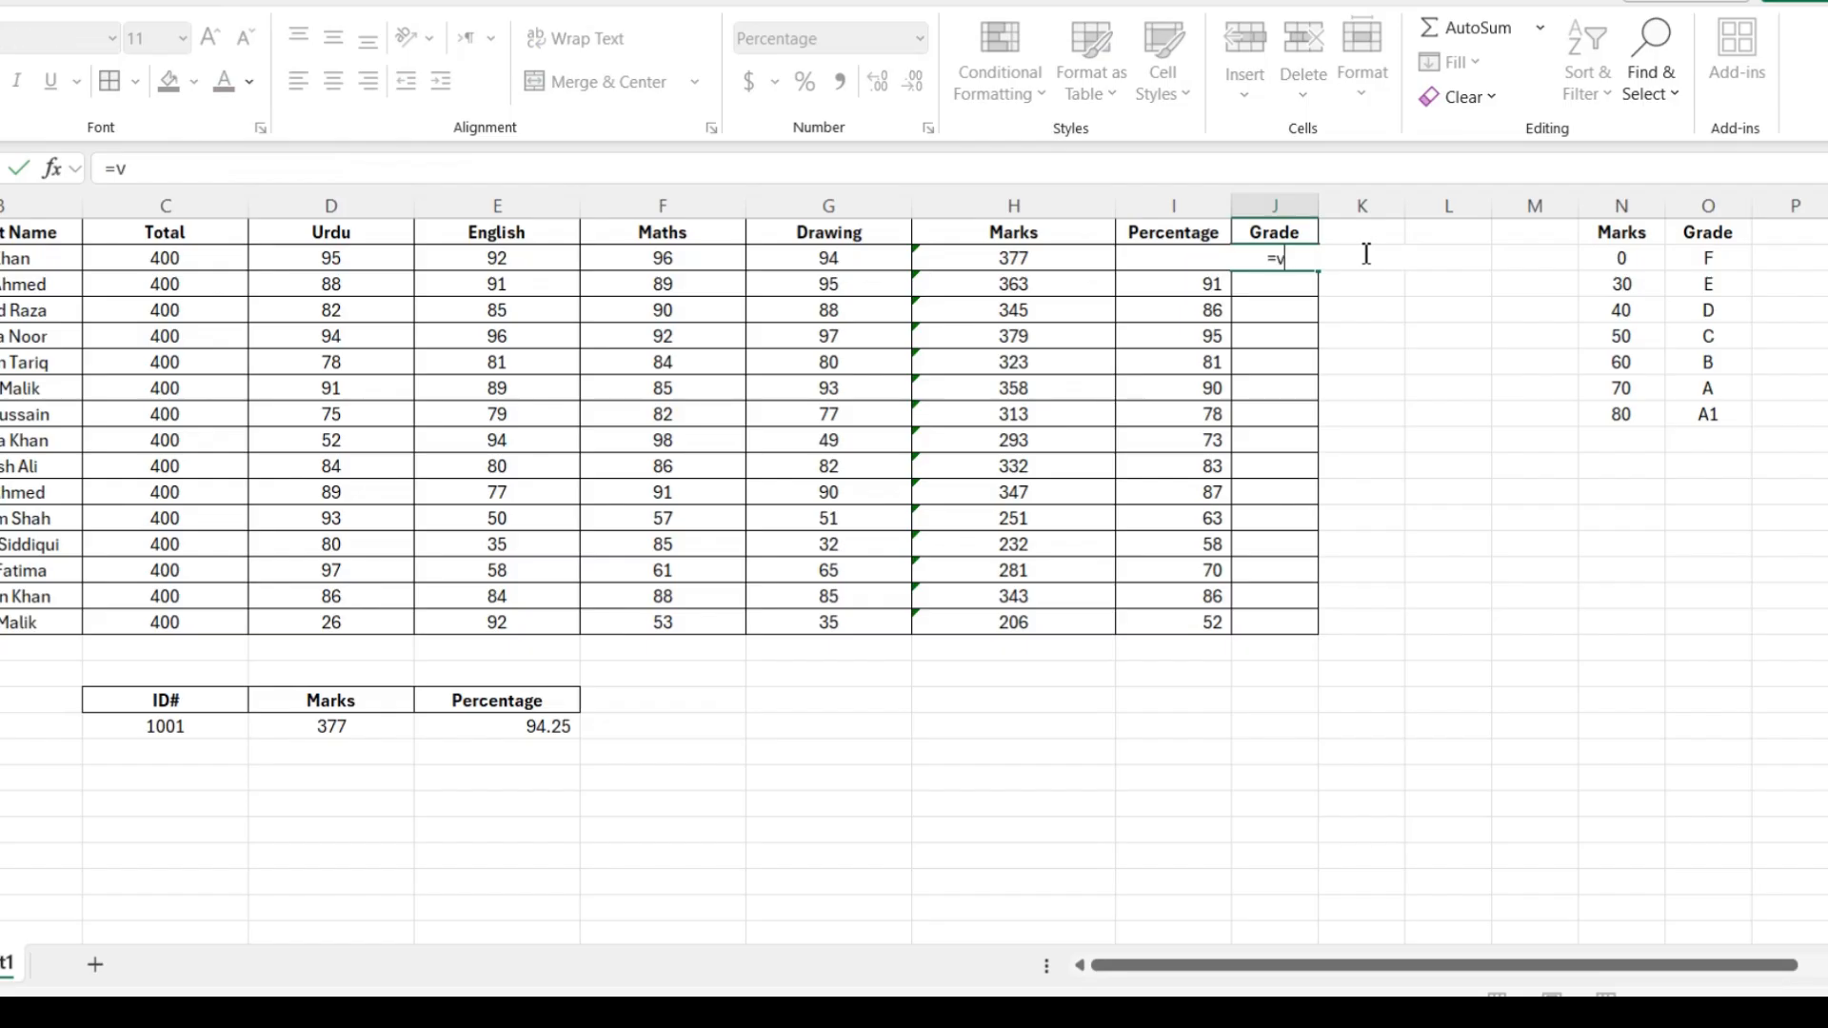
{"action": "type", "text": "lookup("}
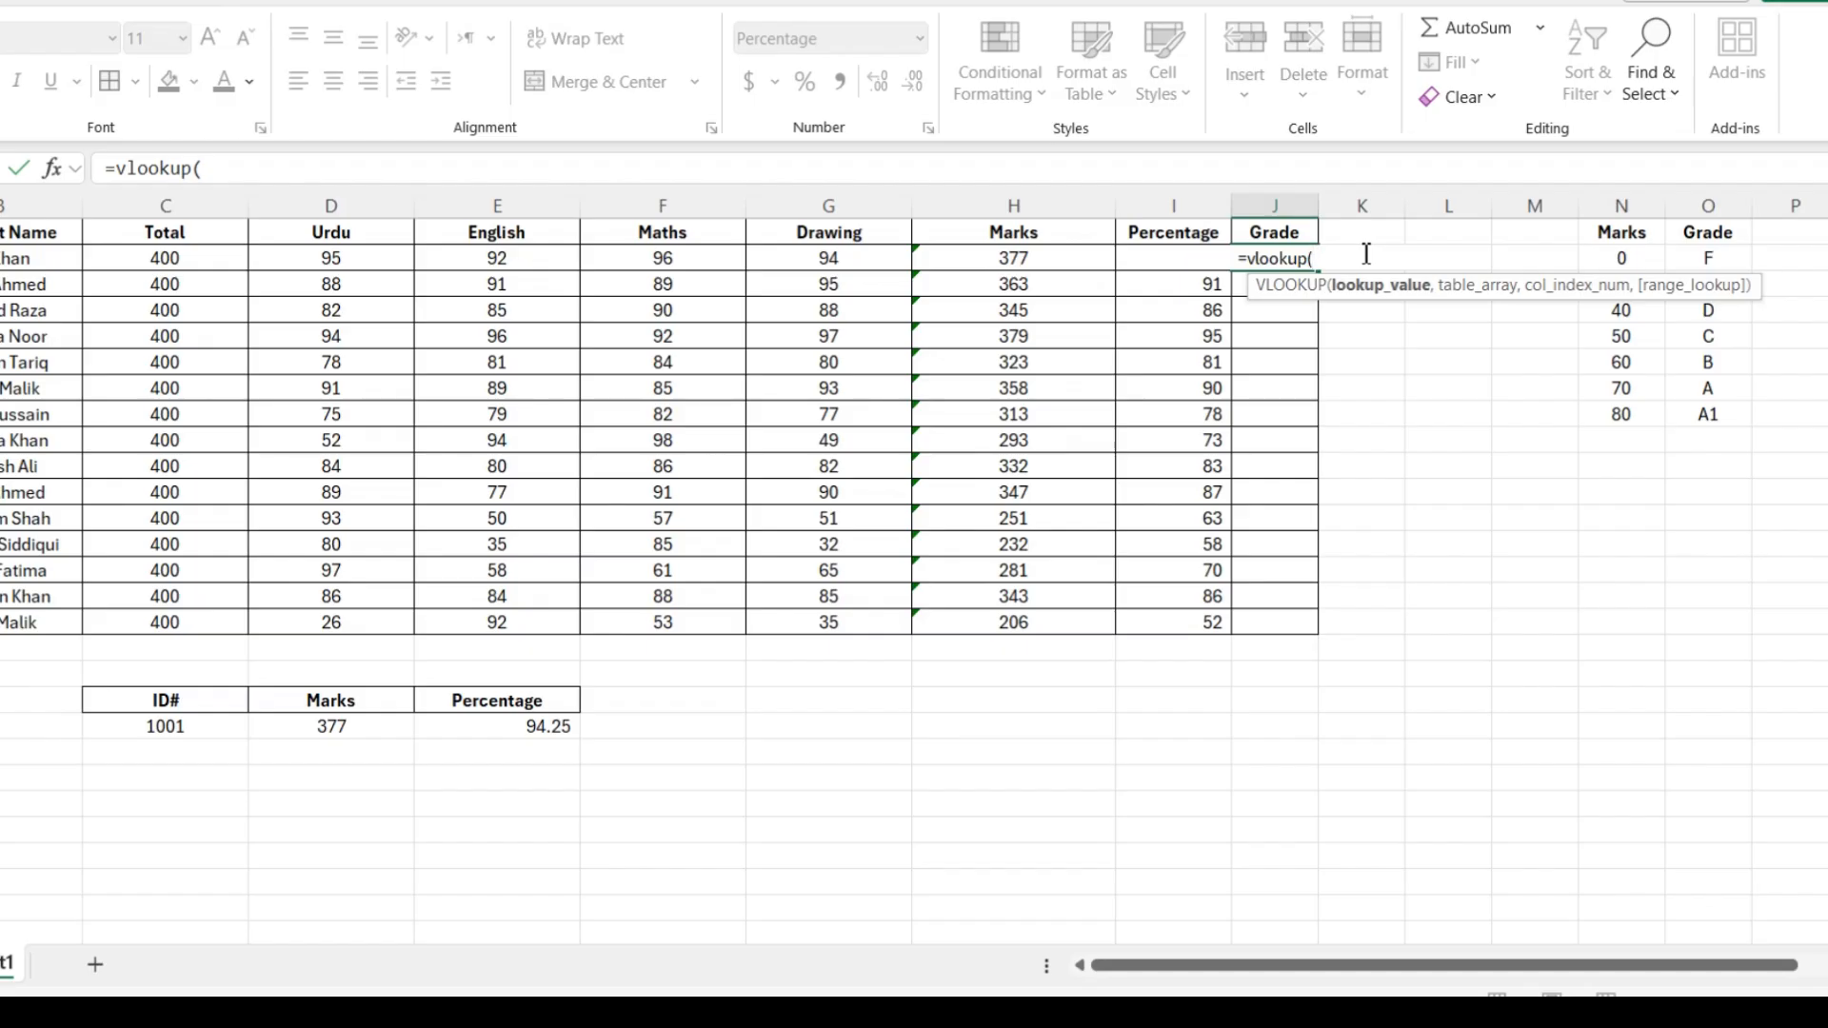
{"action": "key", "text": "Left"}
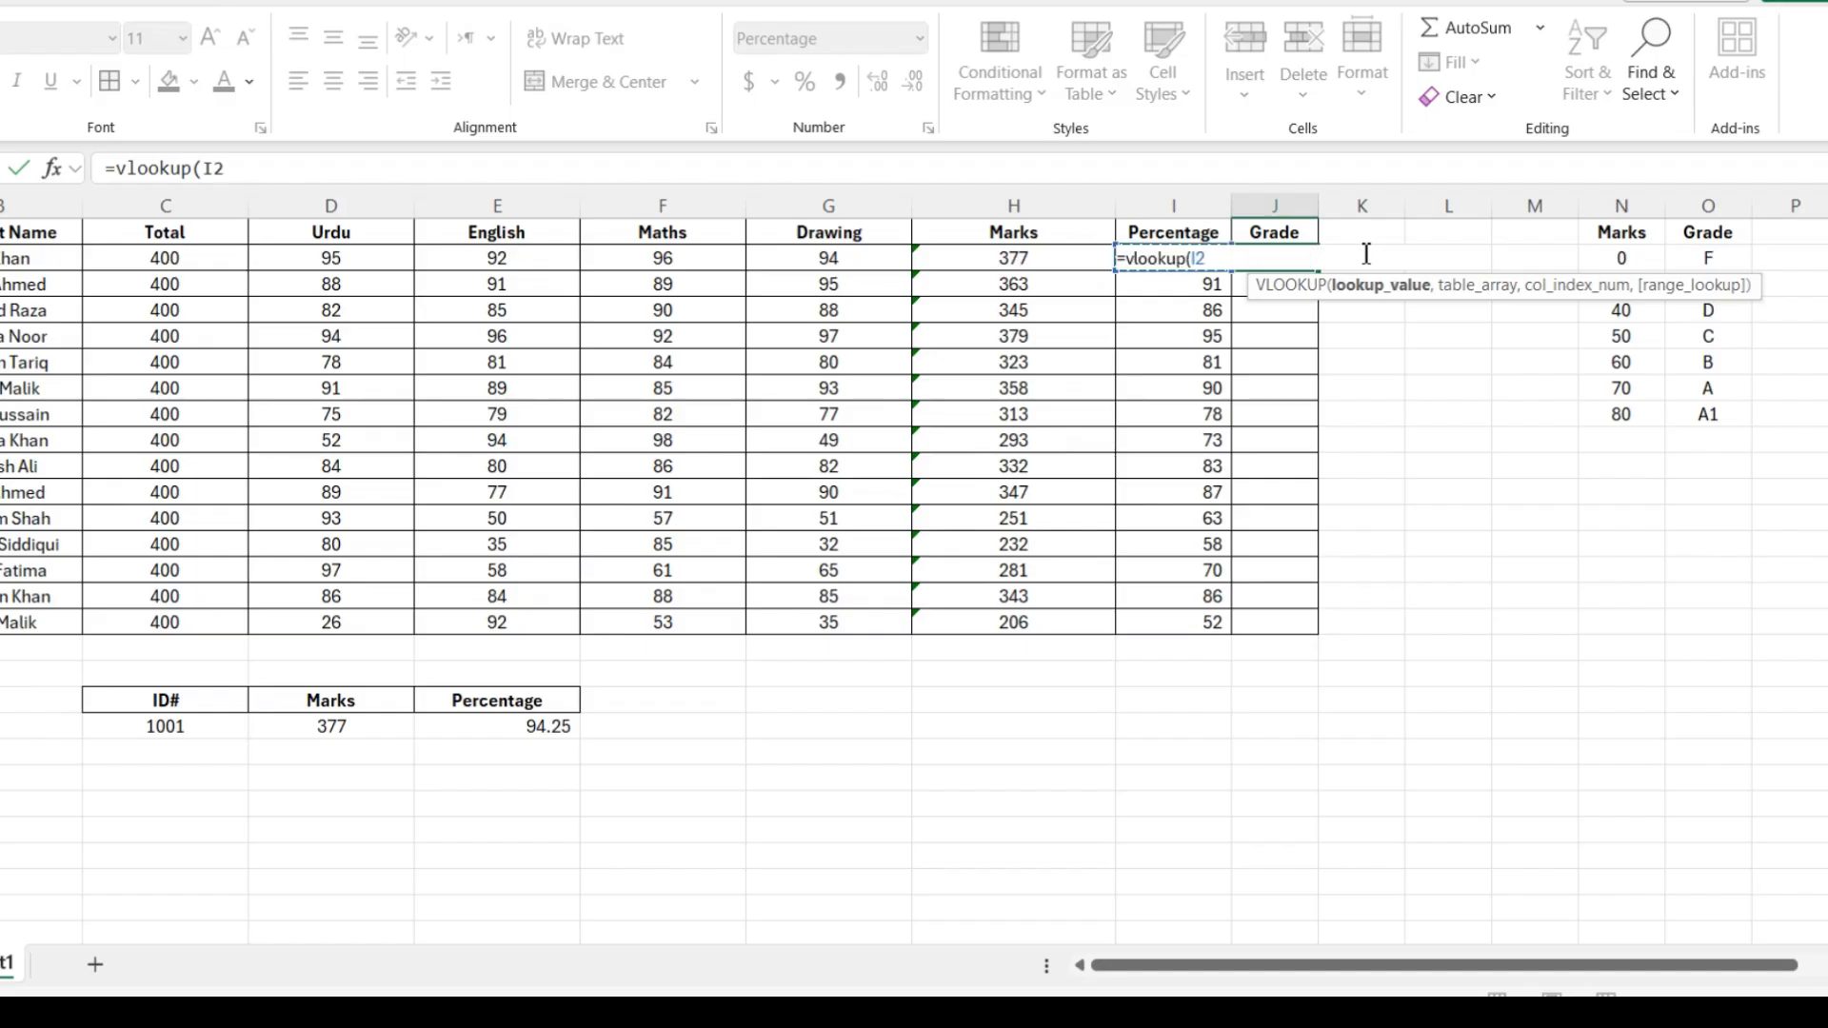
{"action": "type", "text": ","}
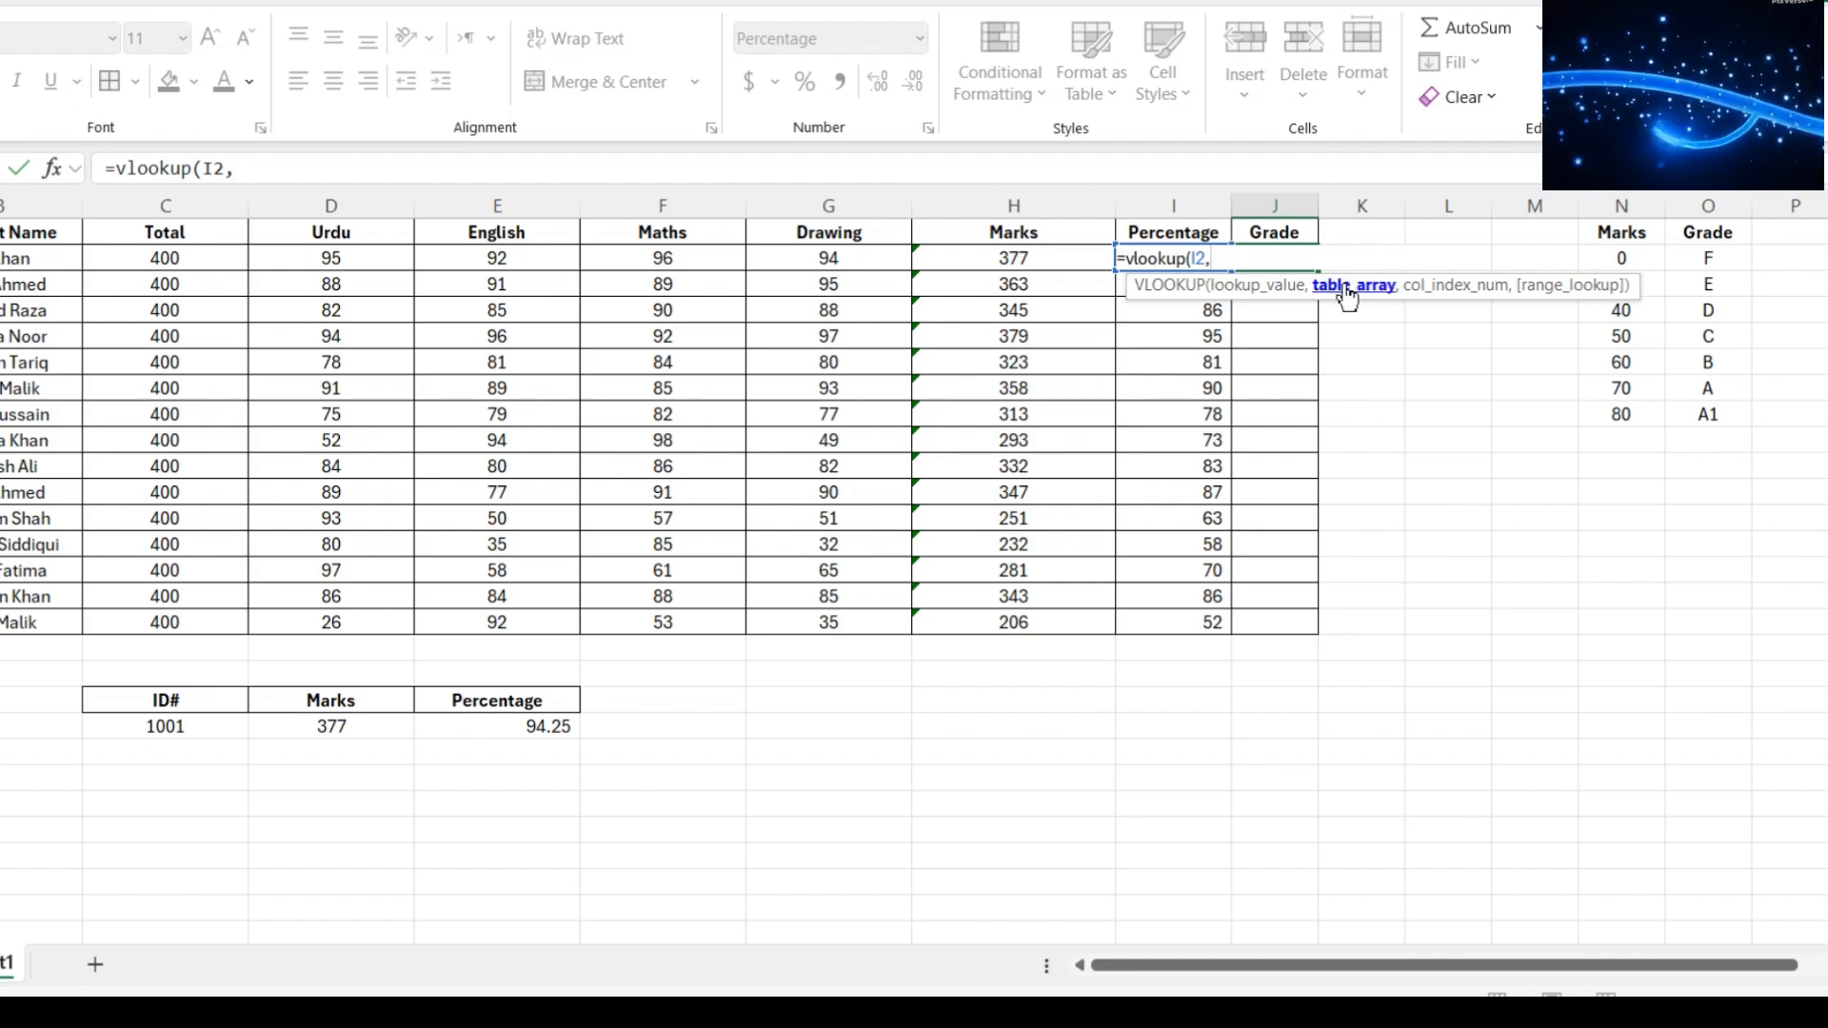
{"action": "left_click_drag", "start_coordinate": [1625, 257], "coordinate": [1711, 407]}
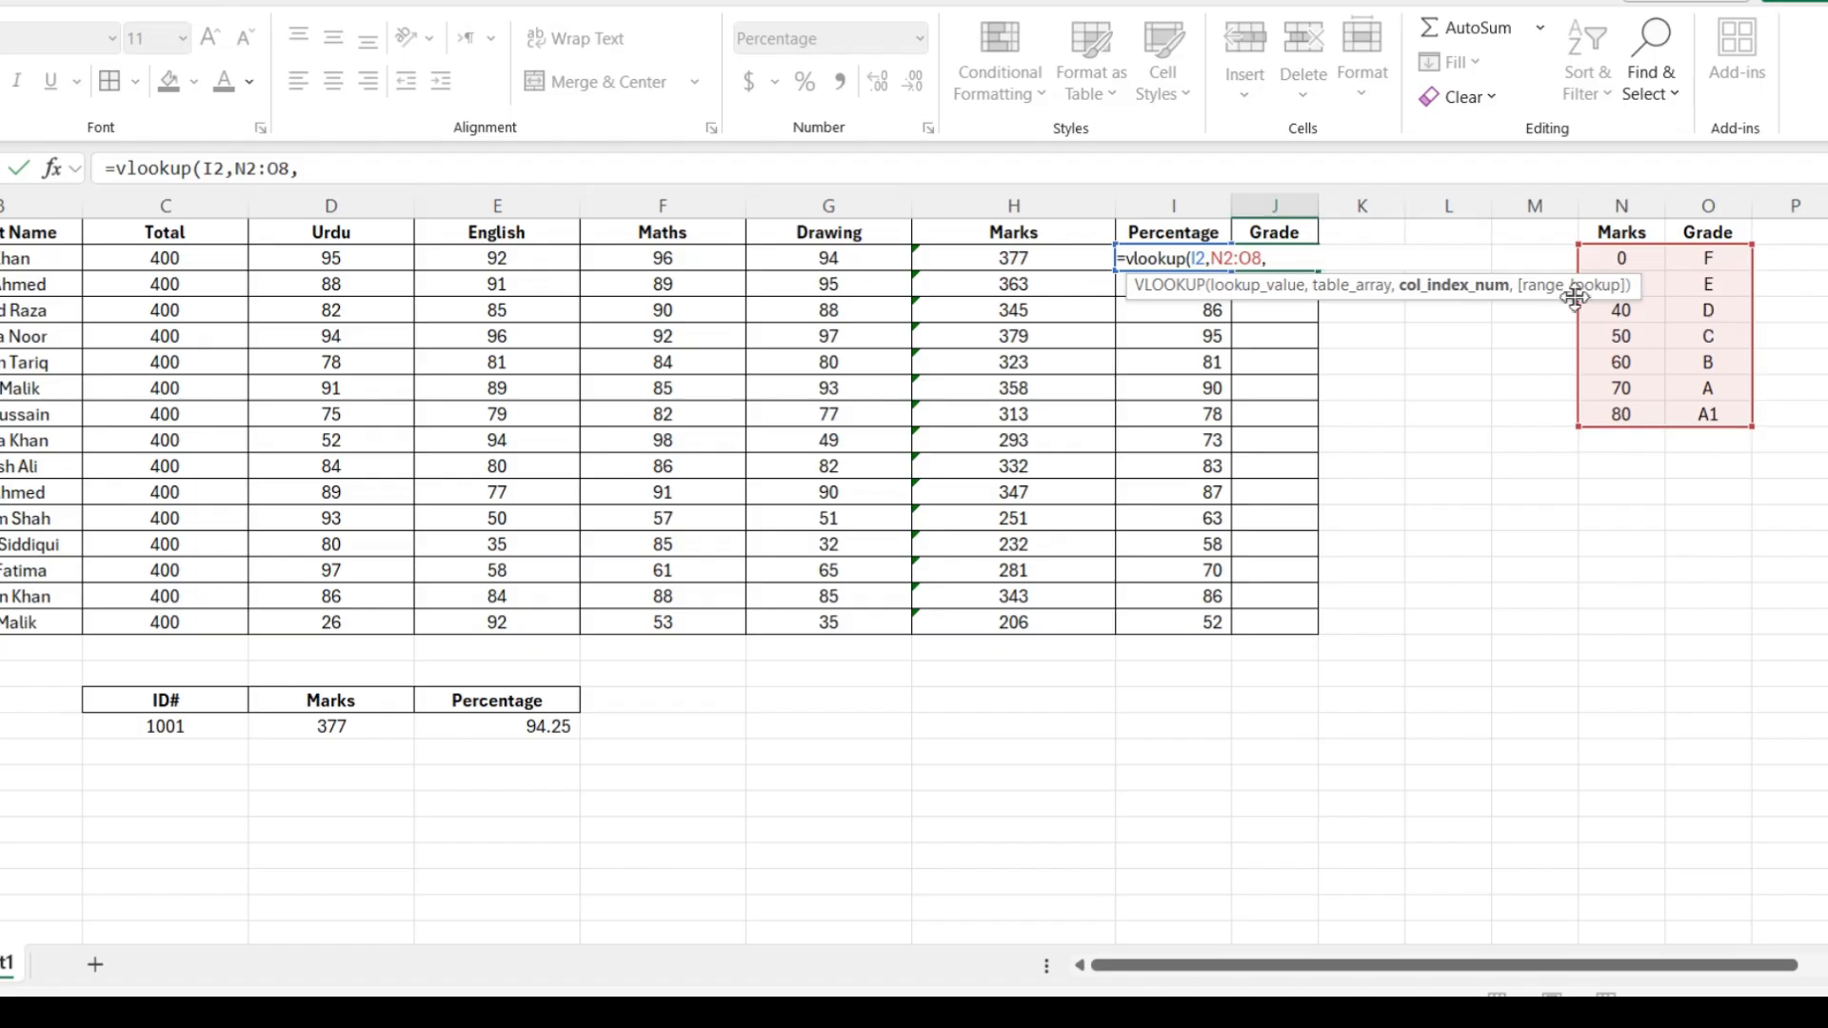
{"action": "type", "text": ","}
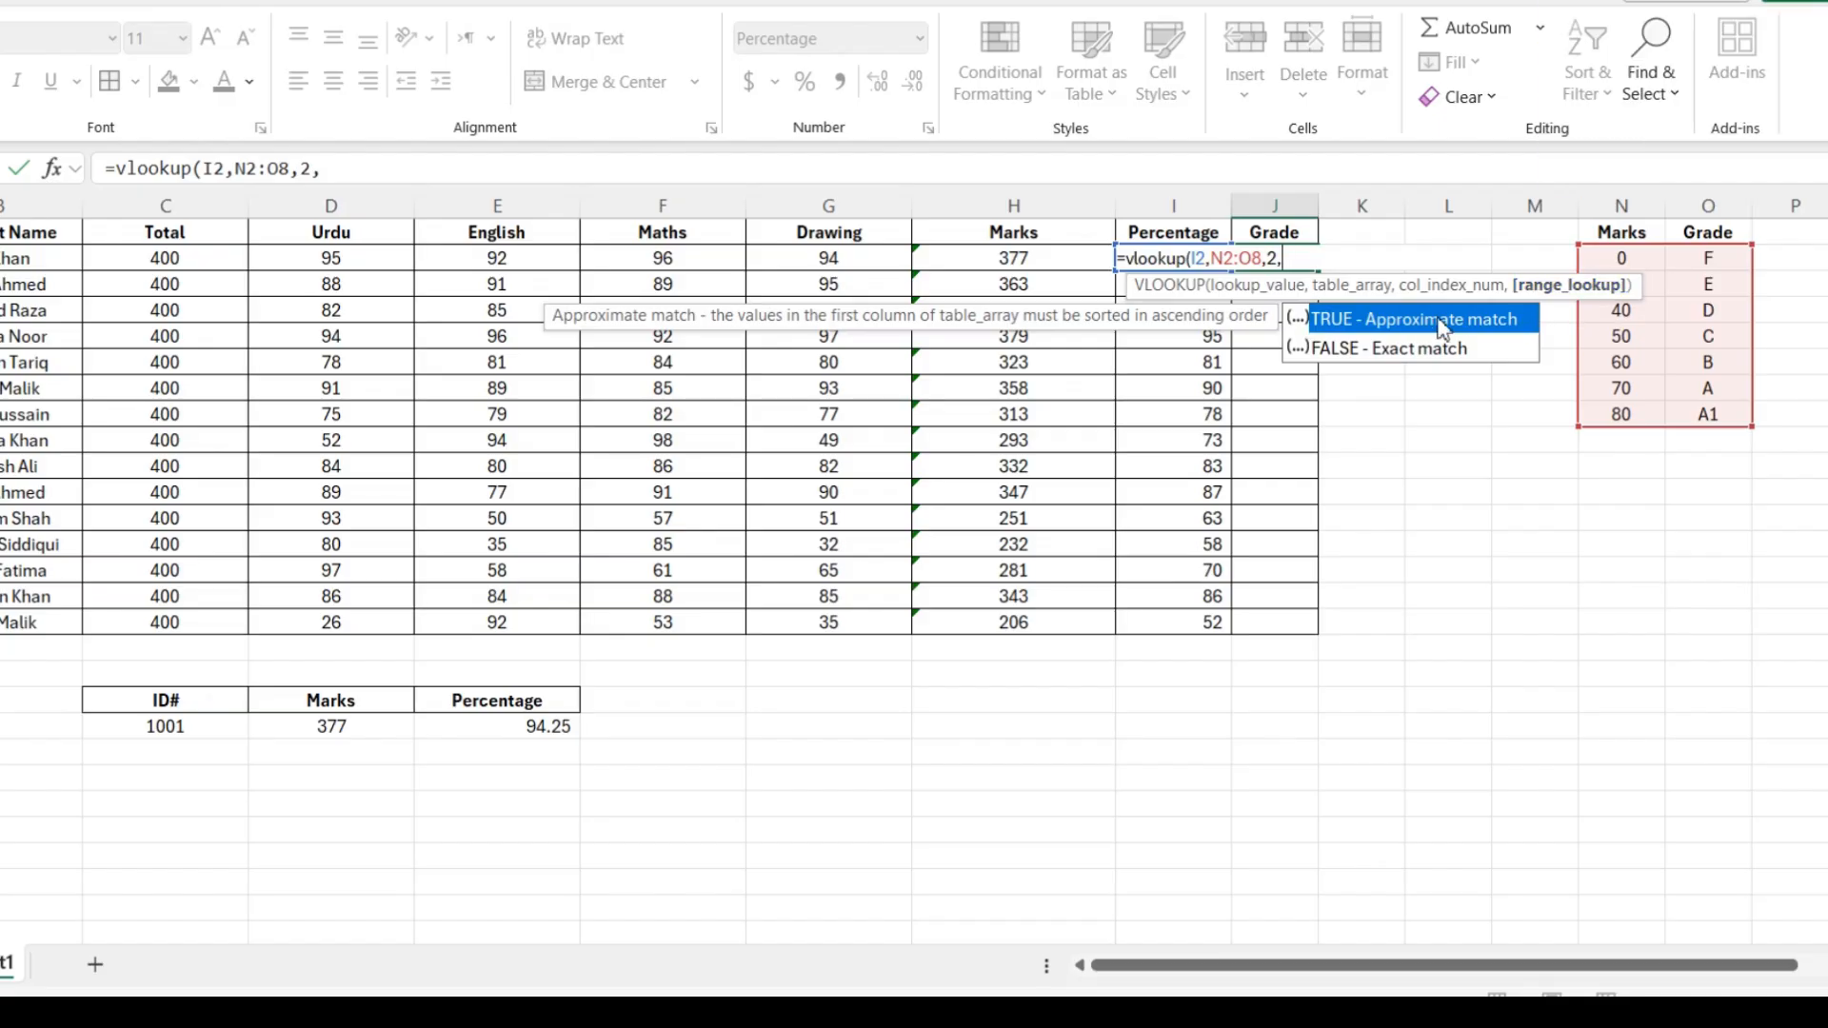
{"action": "type", "text": "True"}
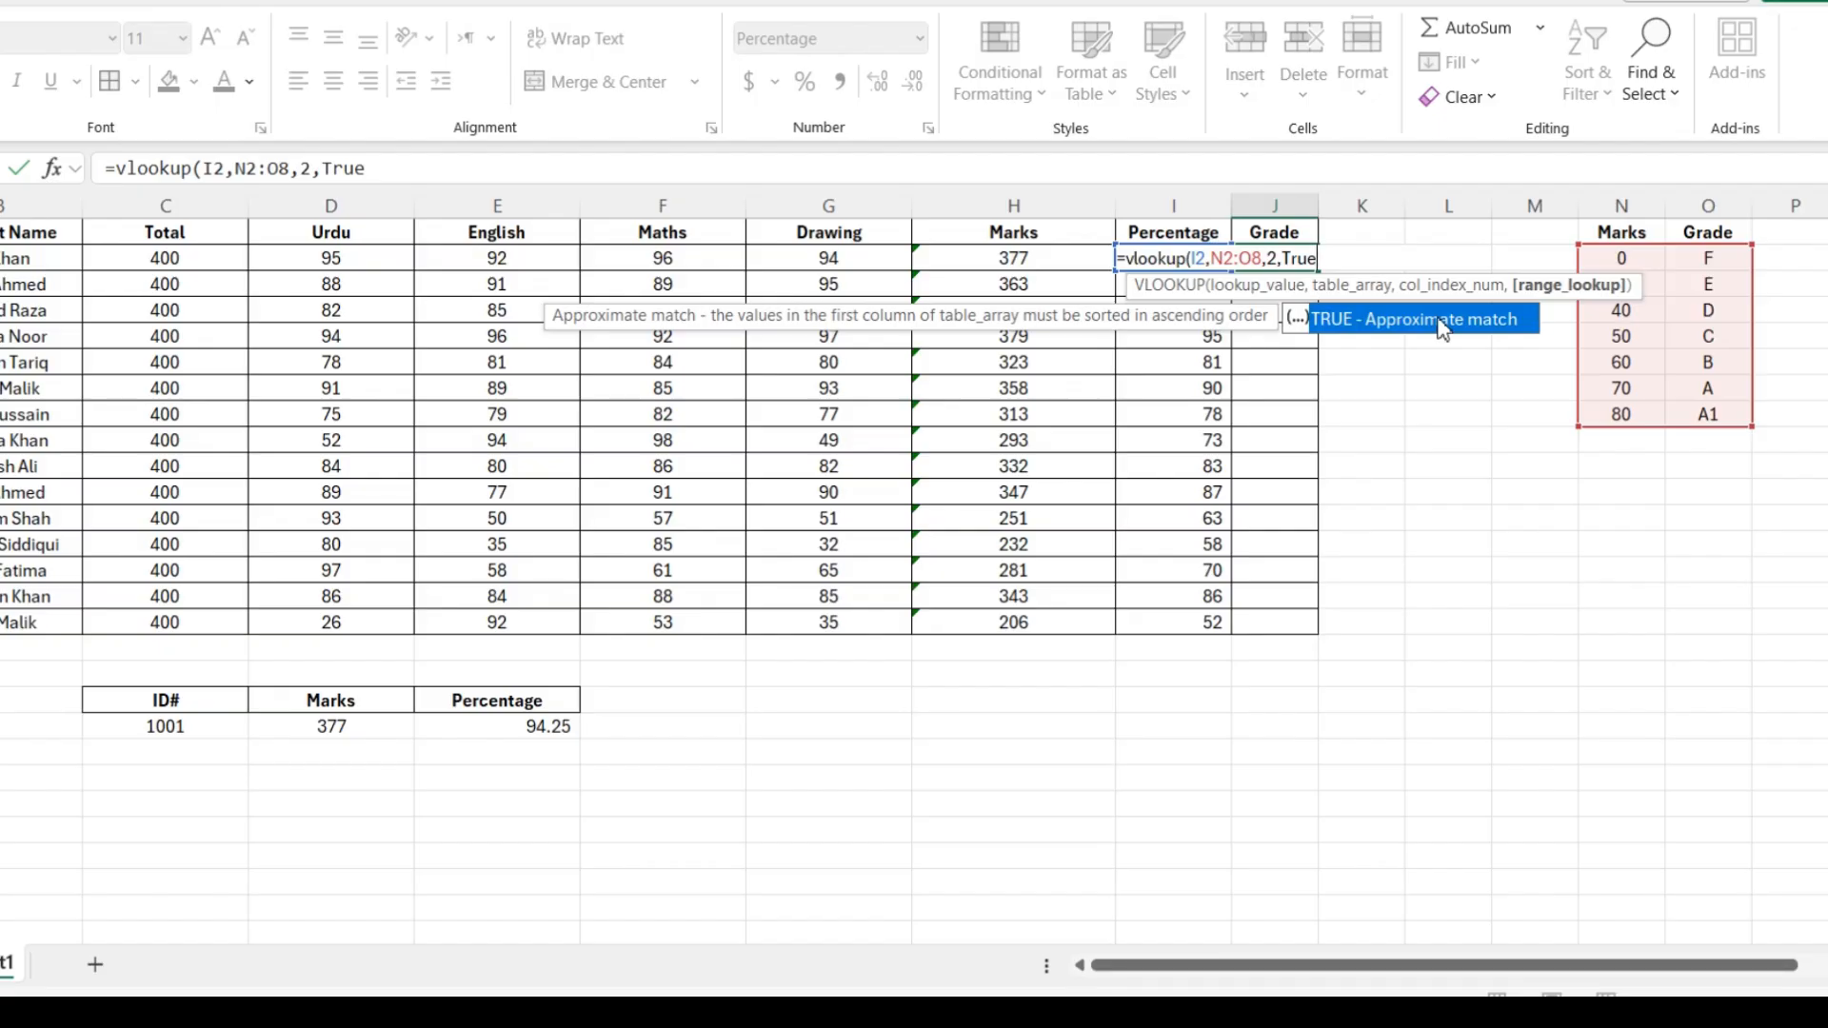
{"action": "type", "text": ")"}
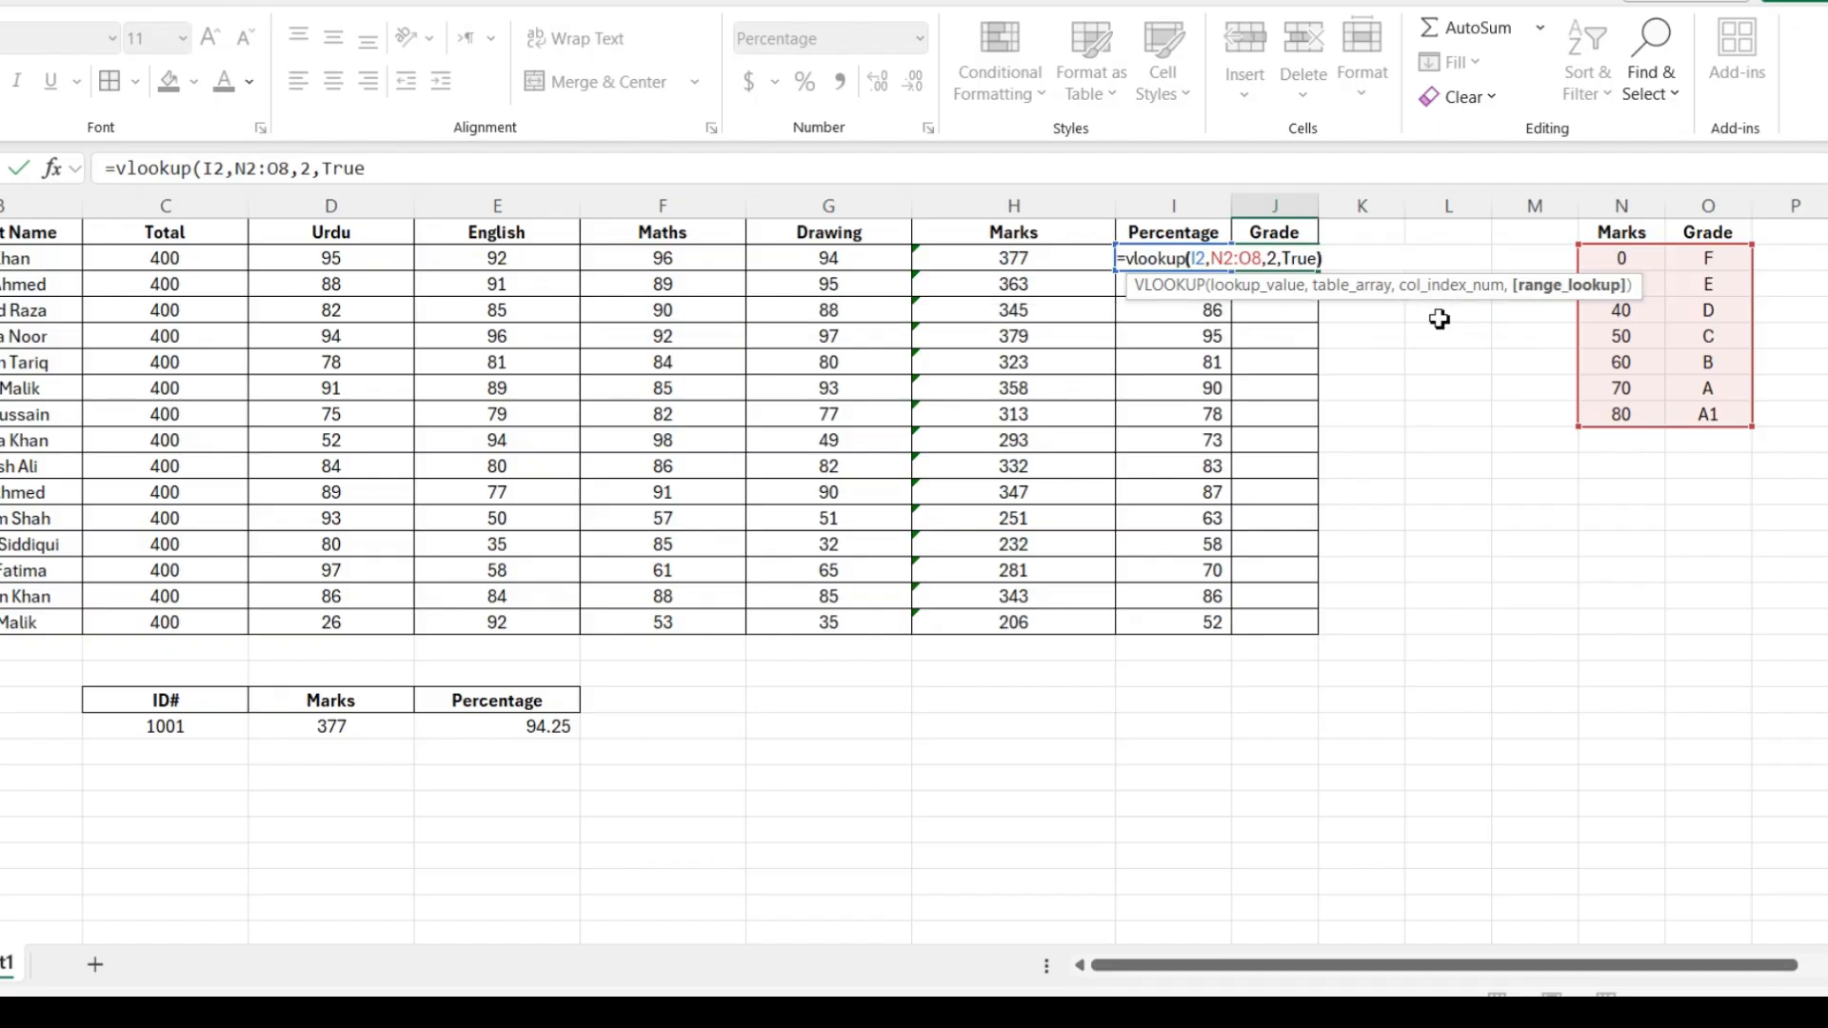
{"action": "key", "text": "Return"}
{"action": "key", "text": "Up"}
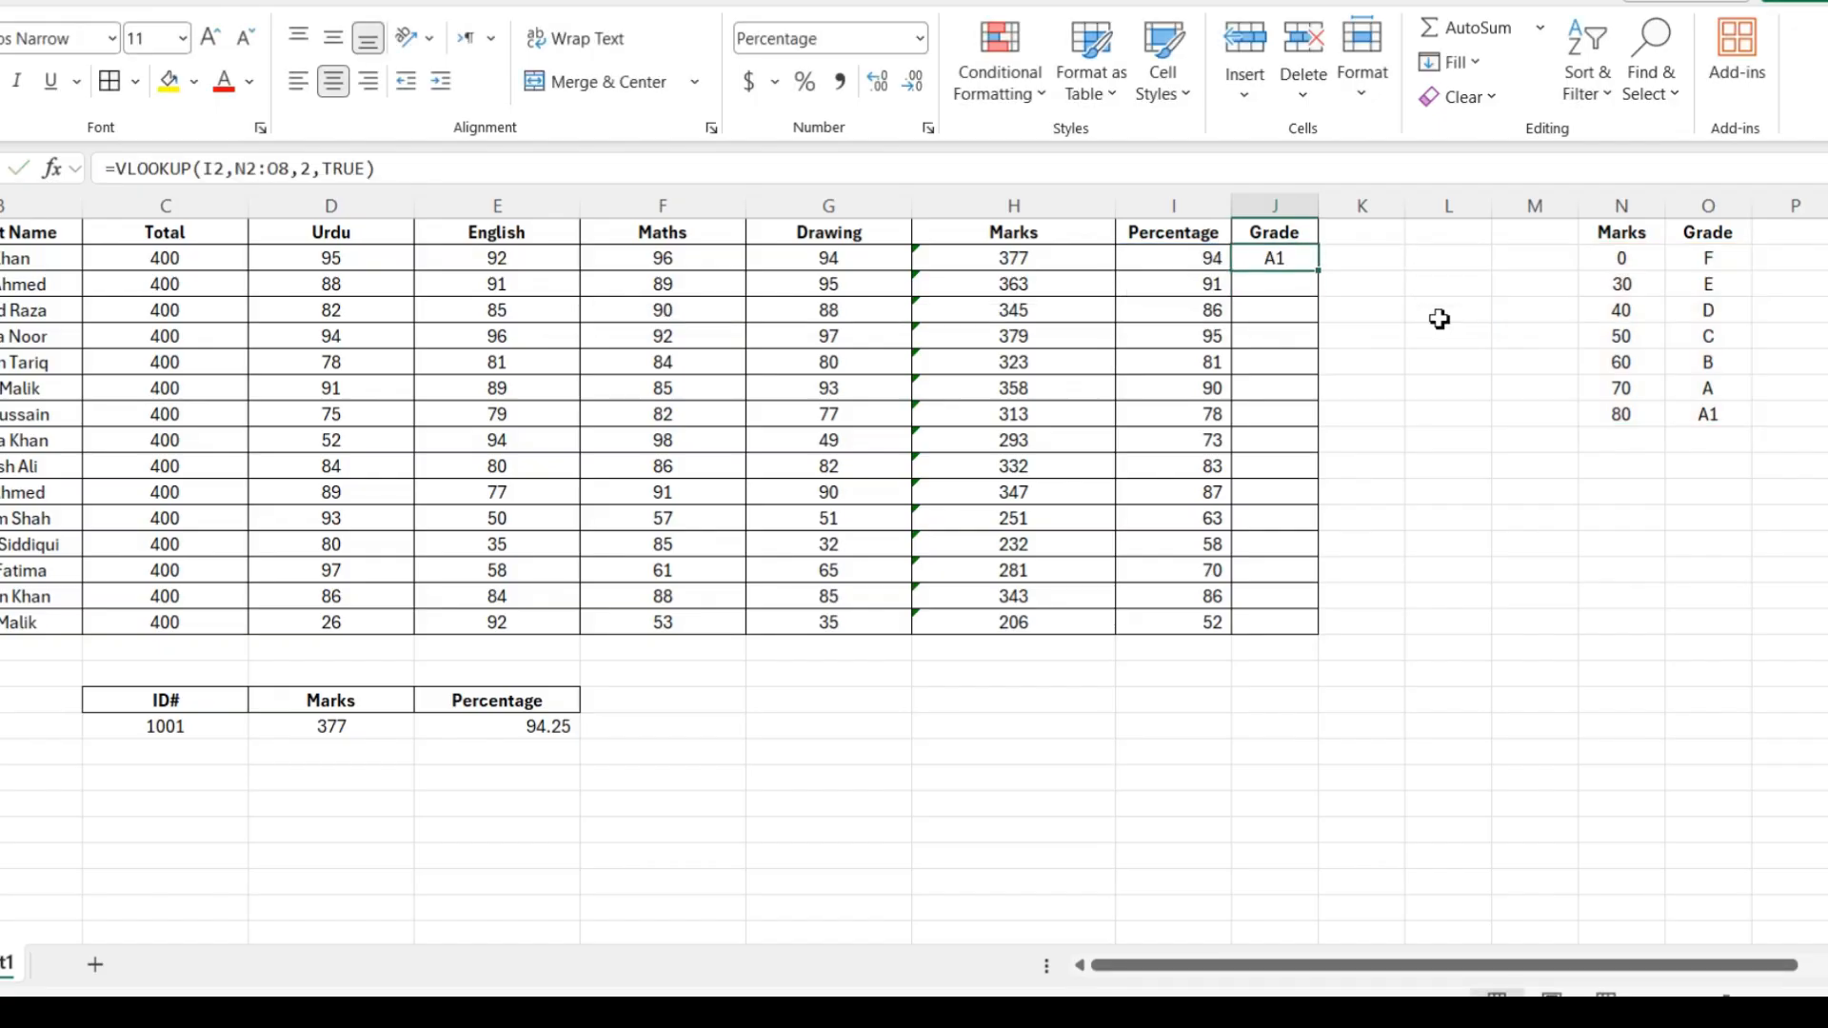
Examine how the percentage in I2 relates to the mark thresholds in N2:N8 and their grades, especially the 70 and 80 rows.
{"action": "left_click", "coordinate": [1209, 264]}
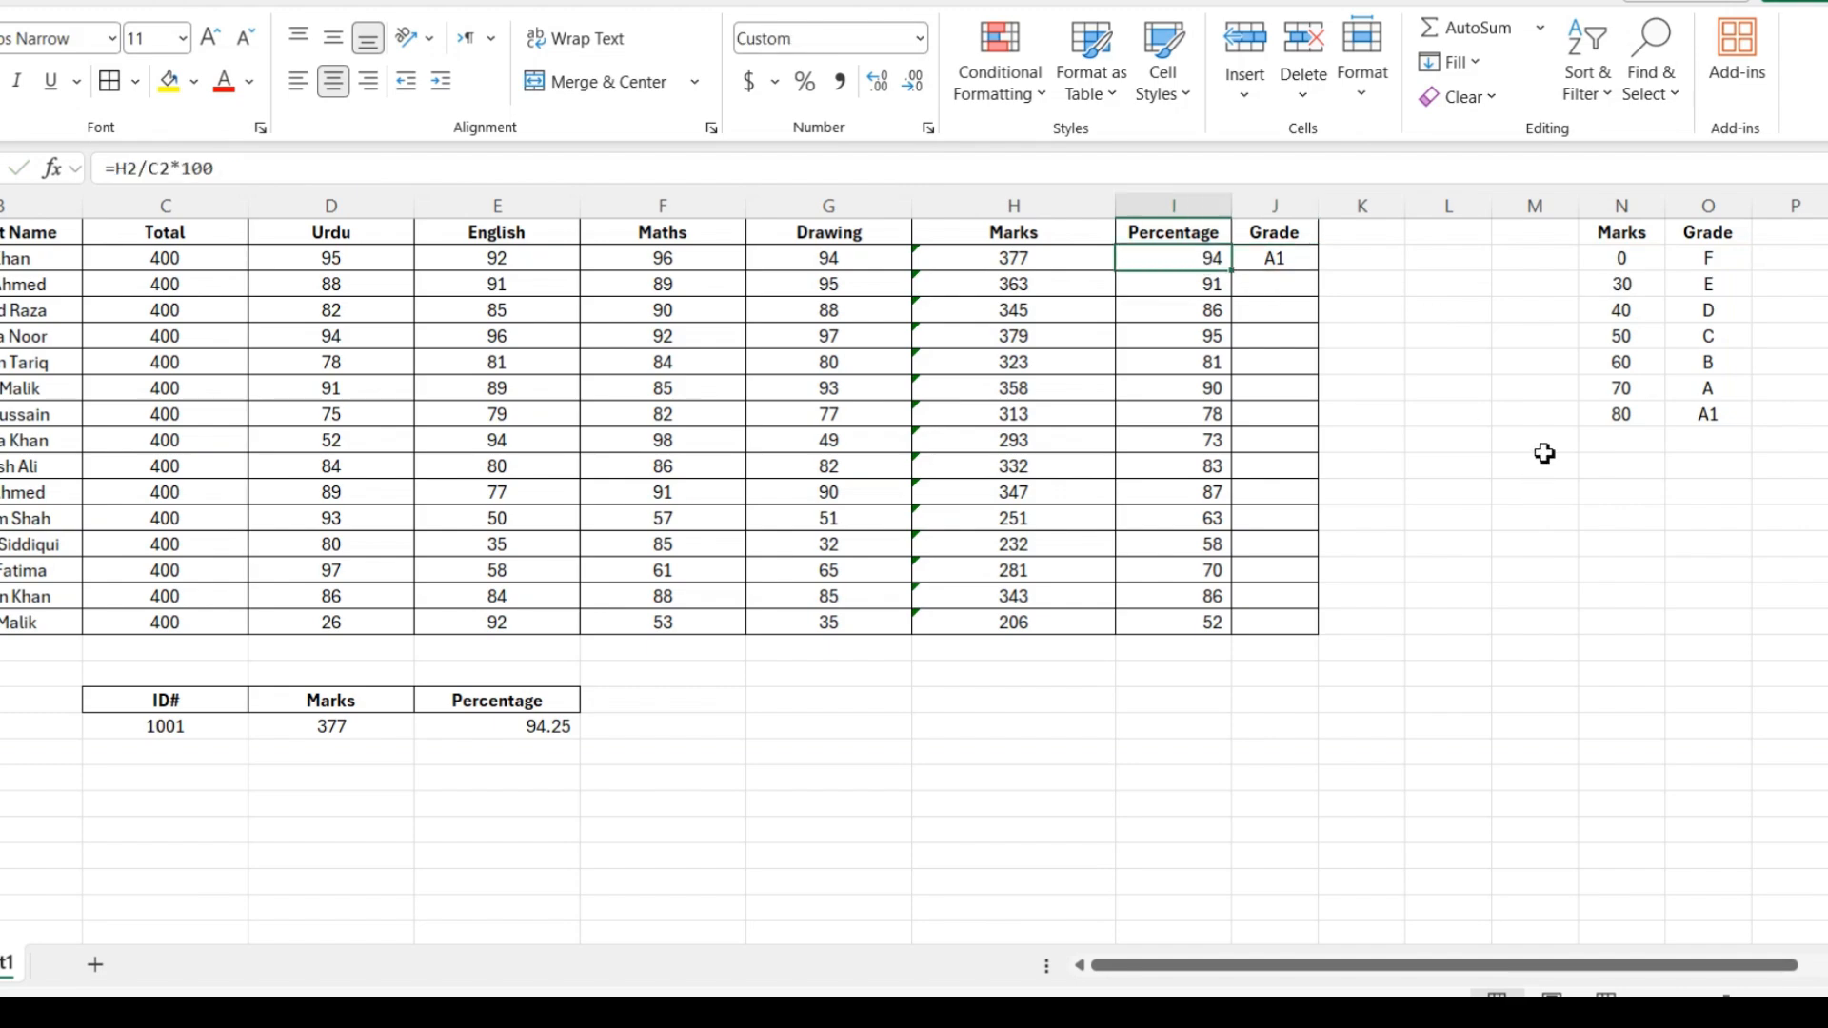
{"action": "mouse_move", "coordinate": [1641, 420]}
{"action": "left_mouse_down"}
{"action": "mouse_move", "coordinate": [1628, 257]}
{"action": "mouse_move", "coordinate": [1645, 411]}
{"action": "left_mouse_up"}
{"action": "left_click_drag", "start_coordinate": [1621, 257], "coordinate": [1621, 409]}
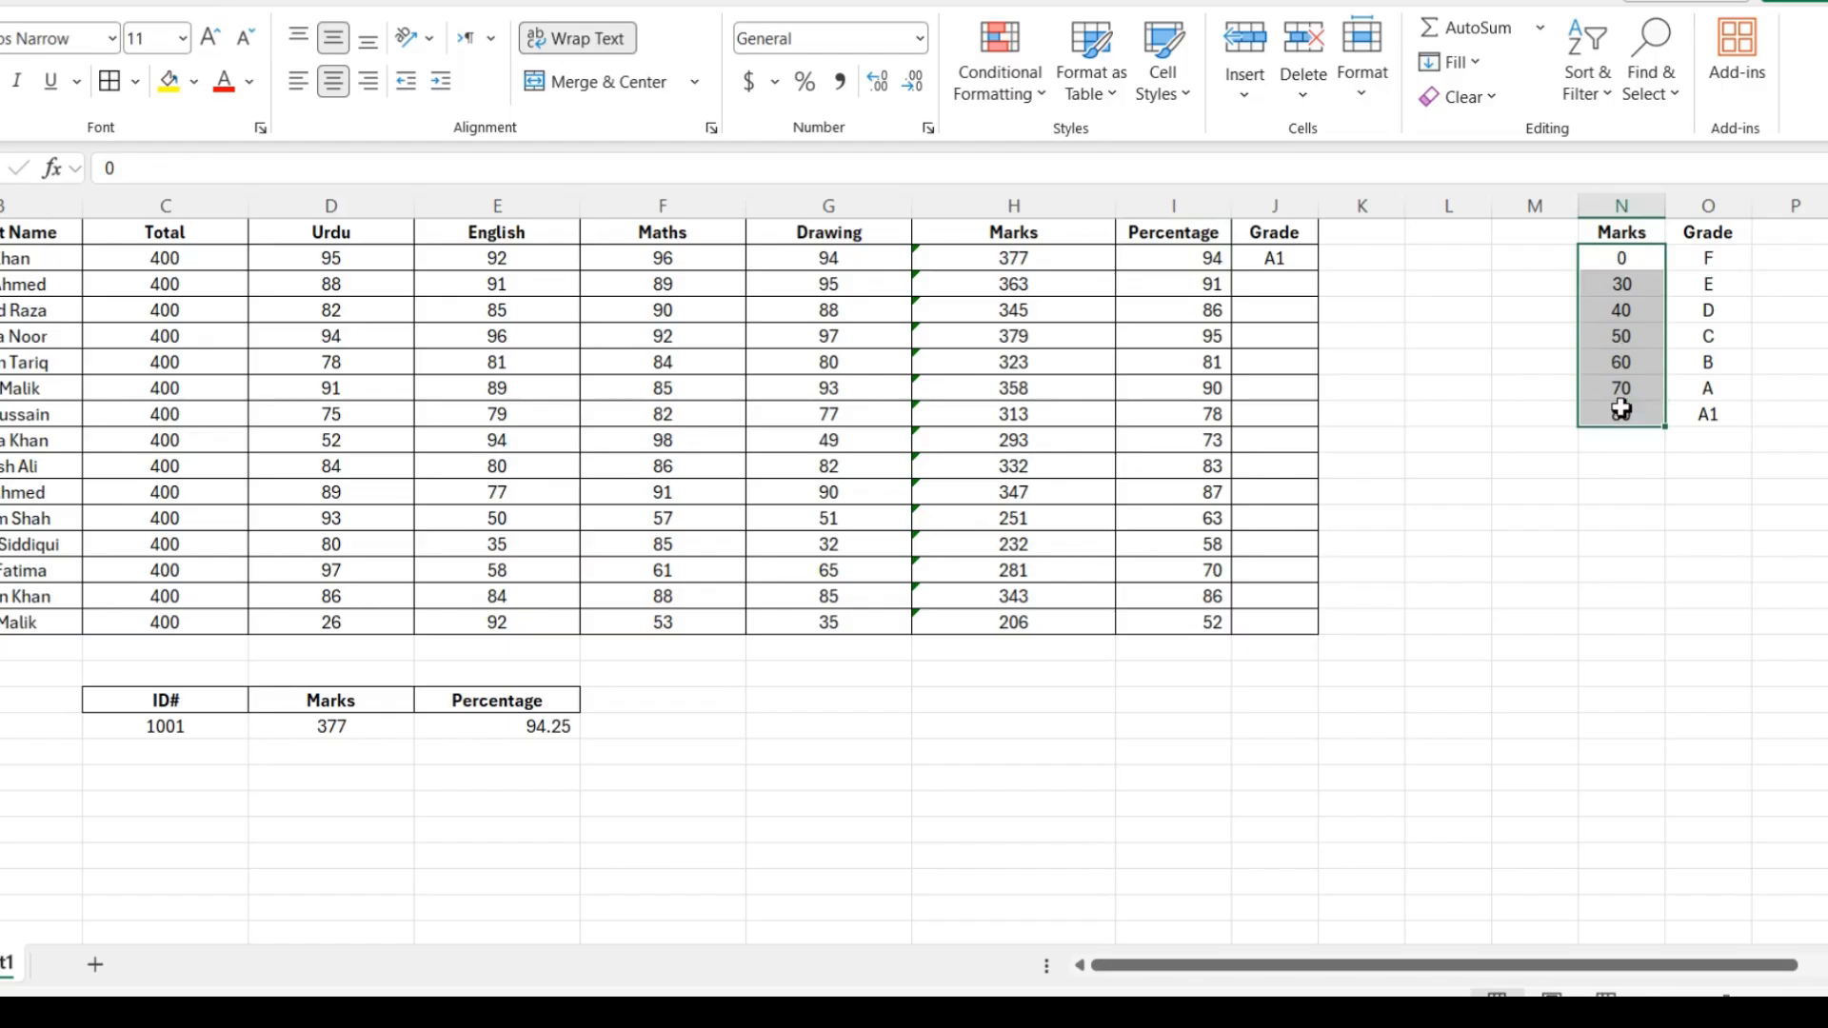
{"action": "left_click", "coordinate": [1297, 259]}
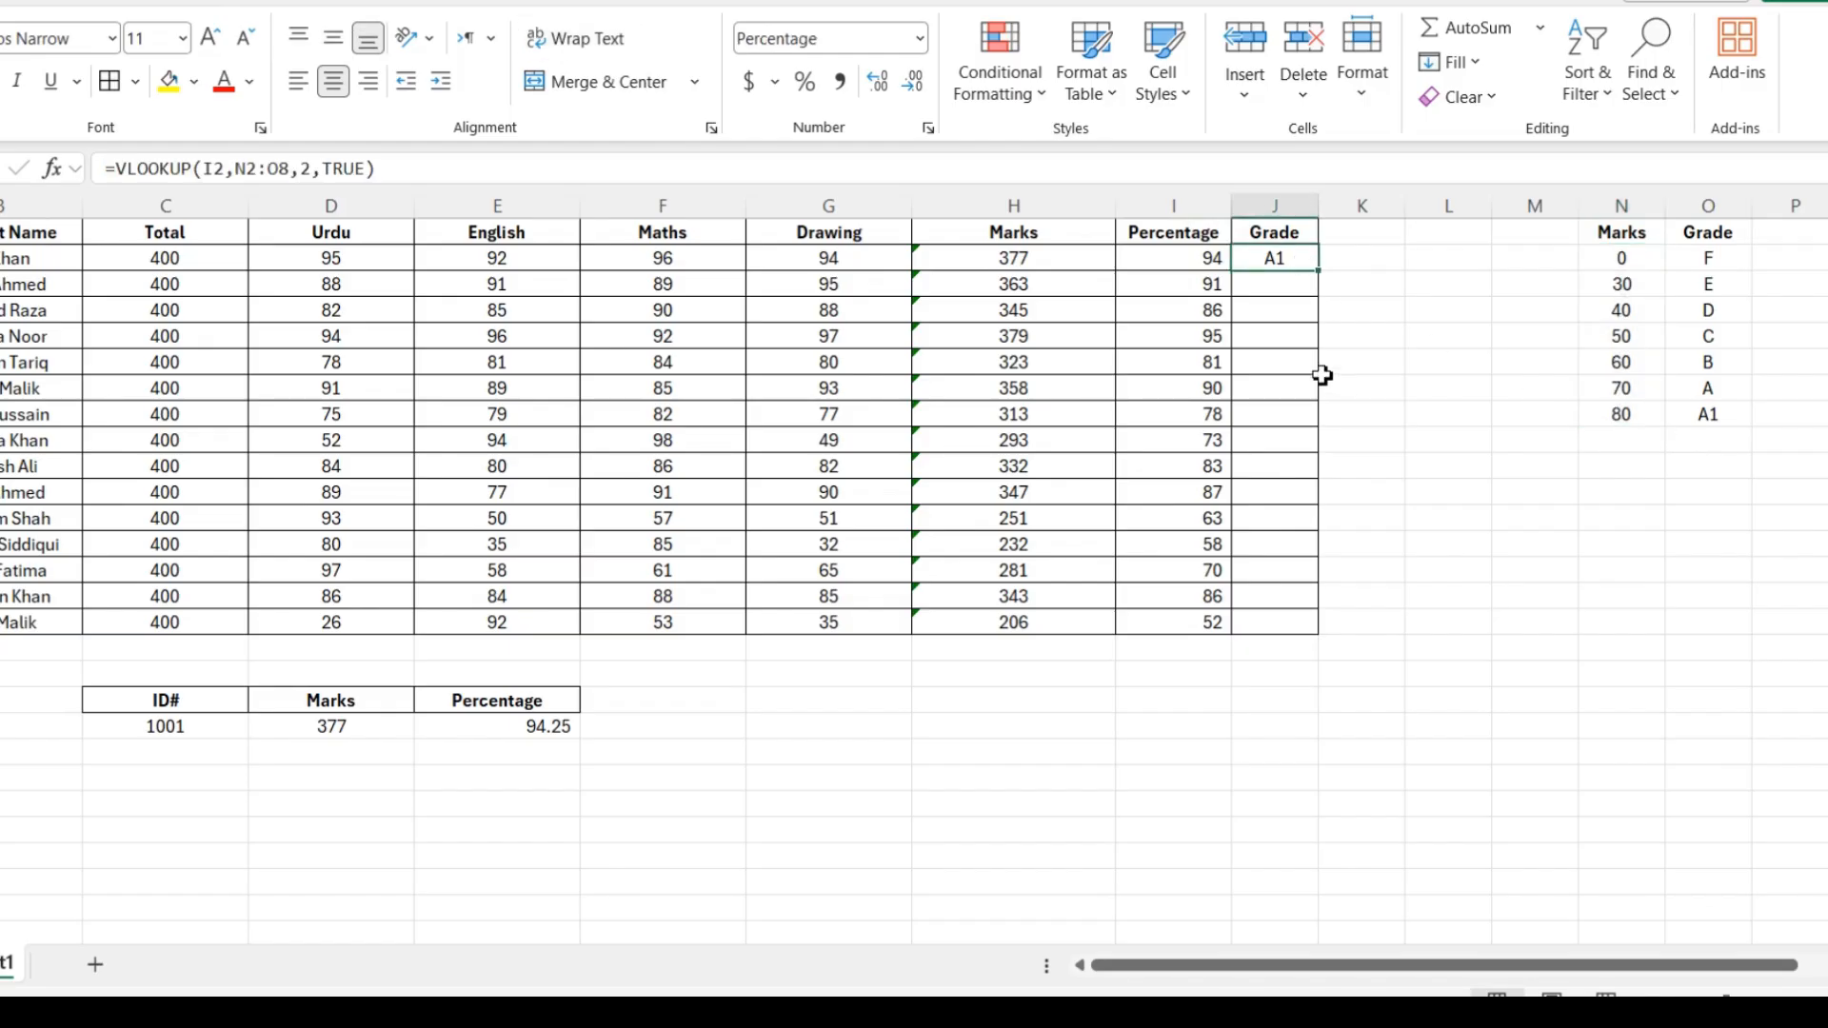
{"action": "left_click", "coordinate": [1609, 411]}
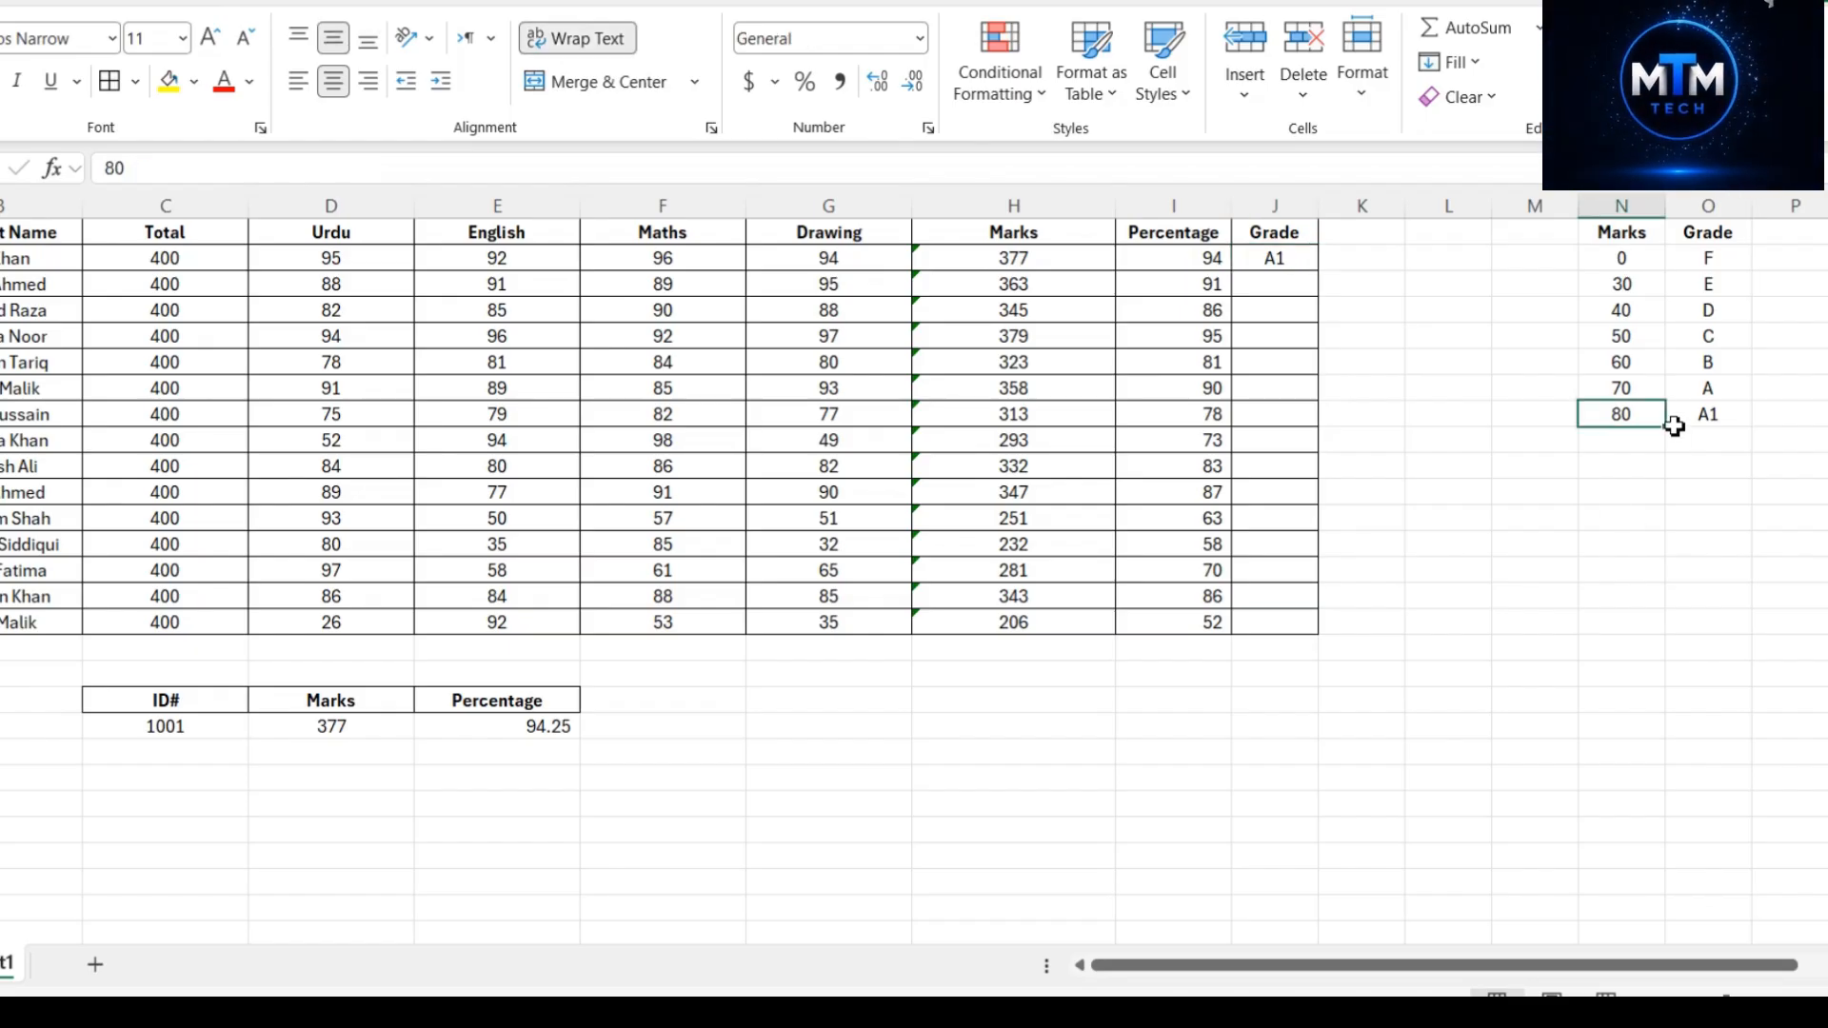
{"action": "left_click", "coordinate": [1714, 415]}
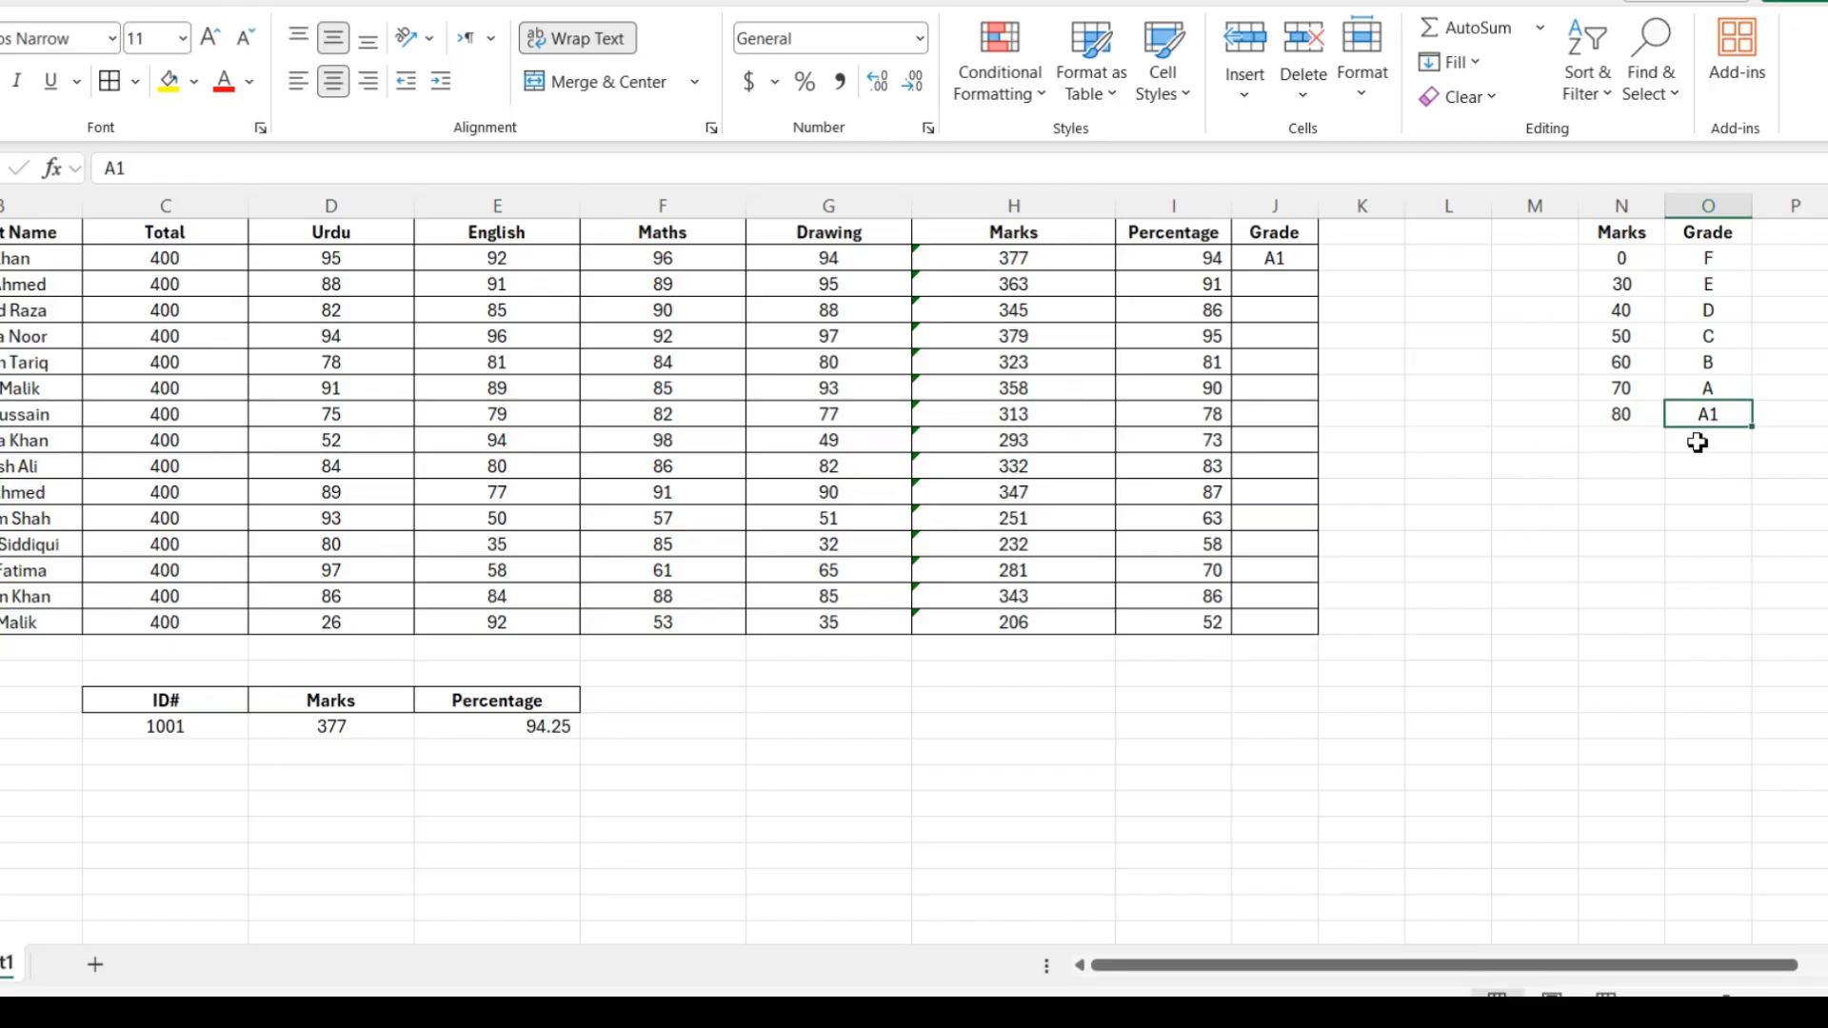
{"action": "left_click", "coordinate": [1628, 393]}
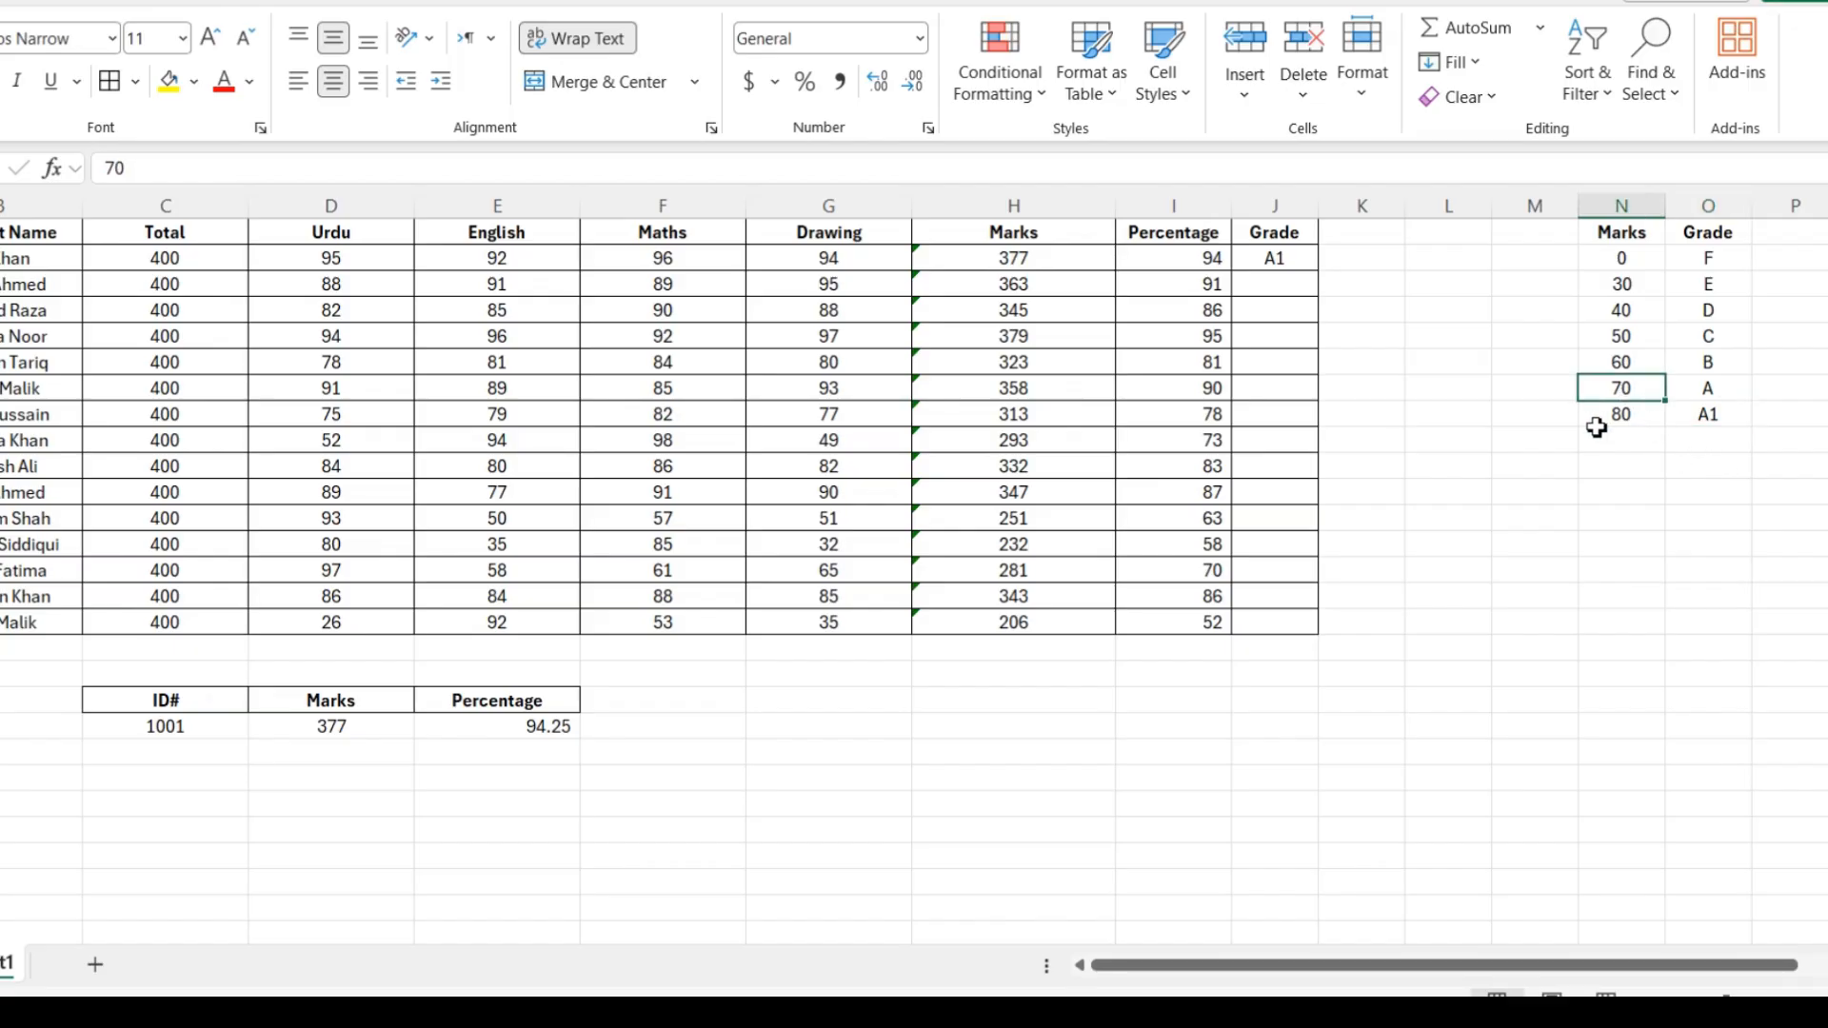
{"action": "left_click", "coordinate": [1739, 387]}
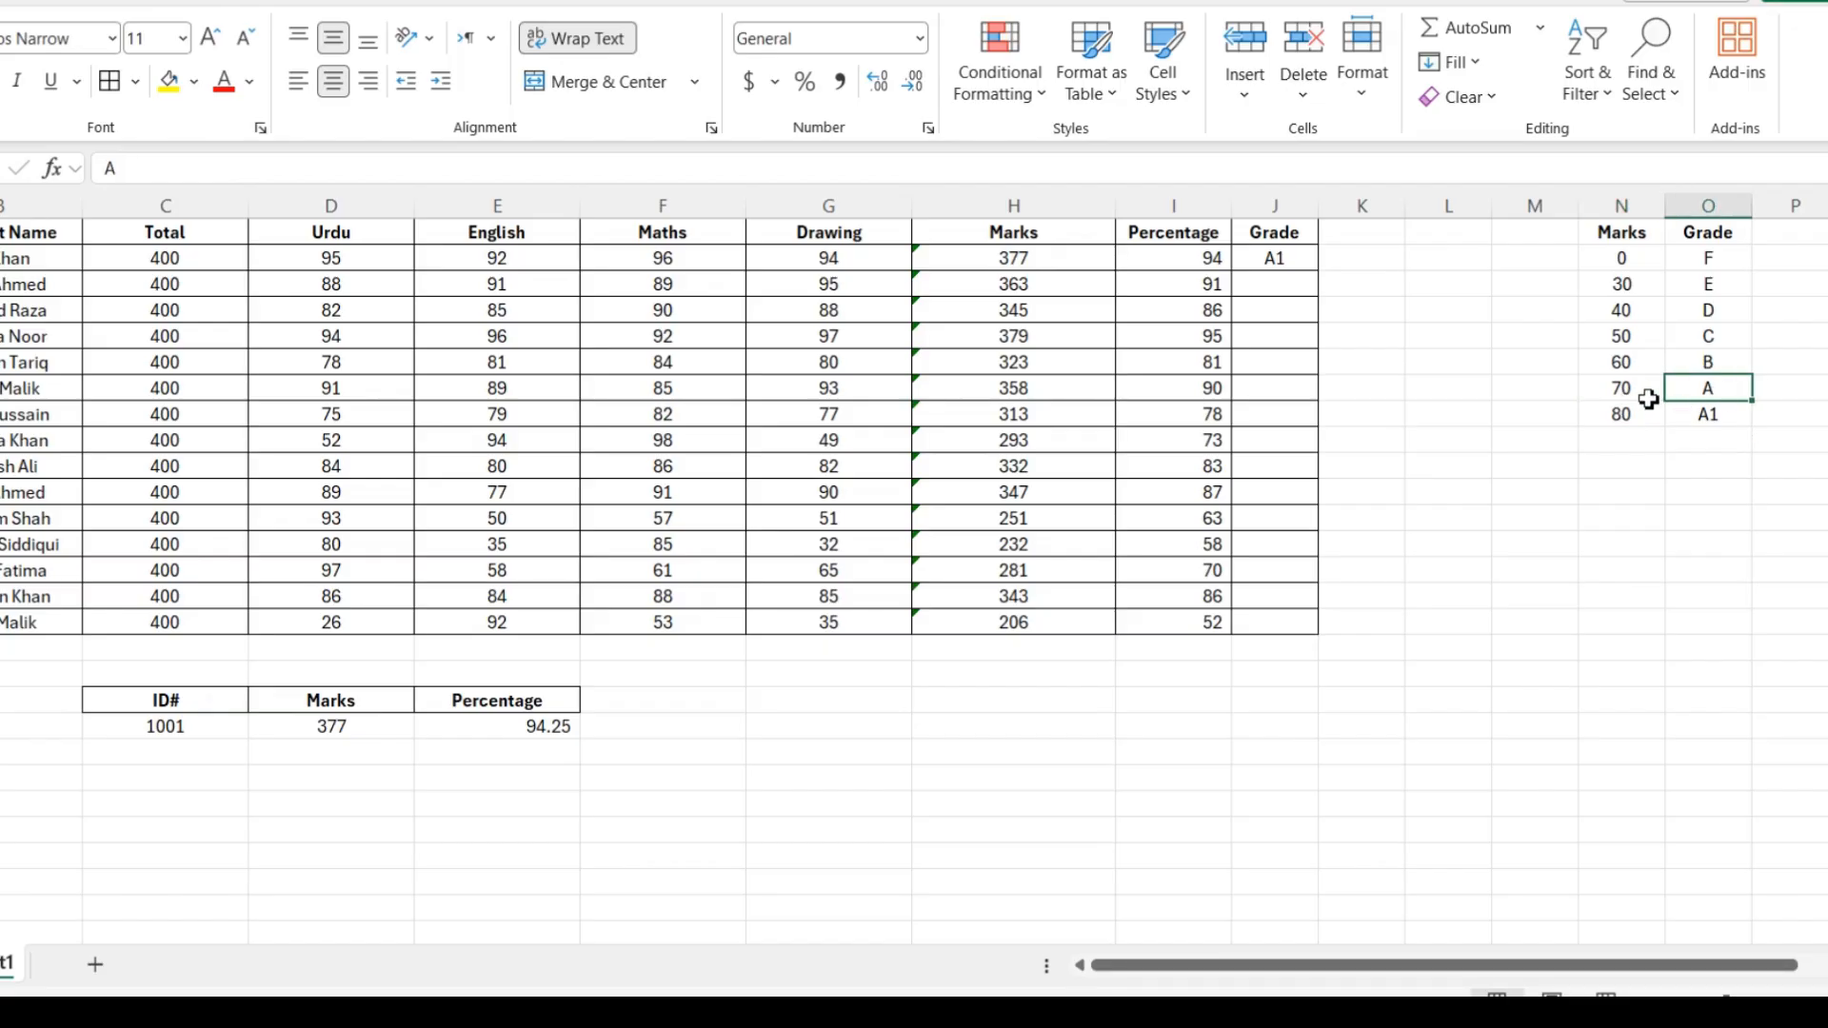
{"action": "left_click_drag", "start_coordinate": [1641, 419], "coordinate": [1686, 421]}
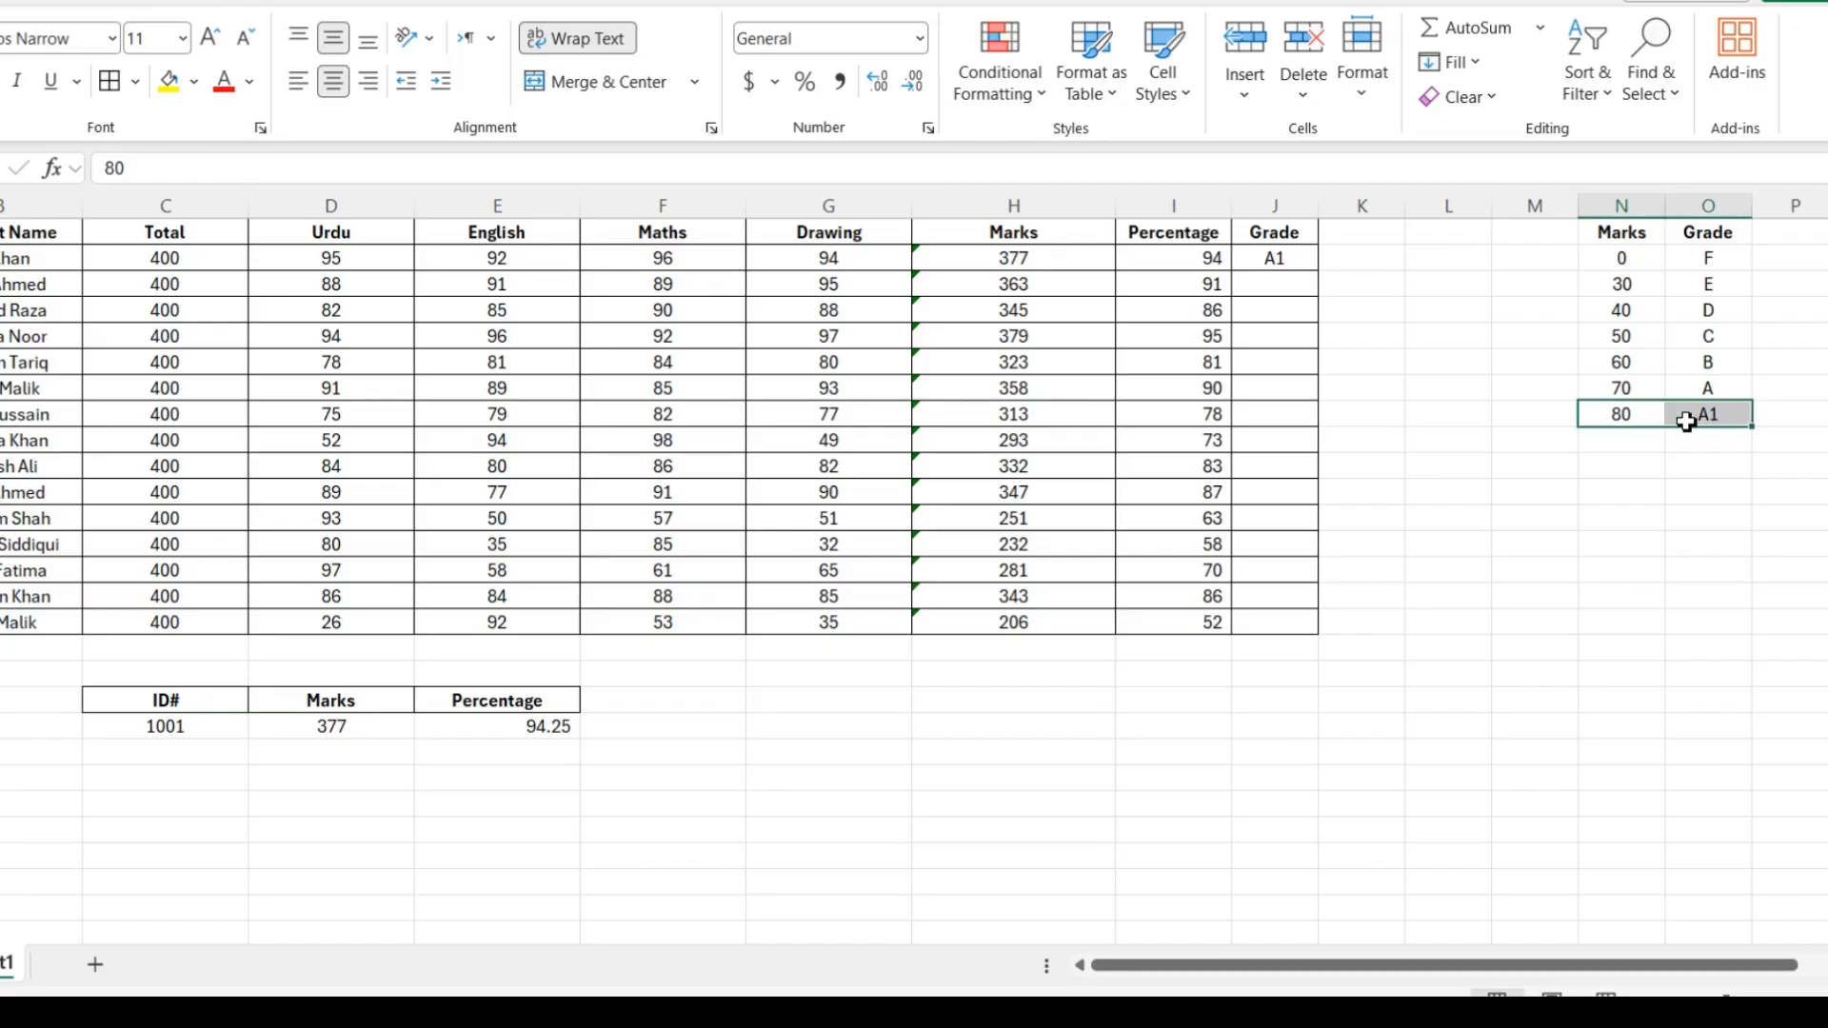
{"action": "left_click", "coordinate": [1632, 394]}
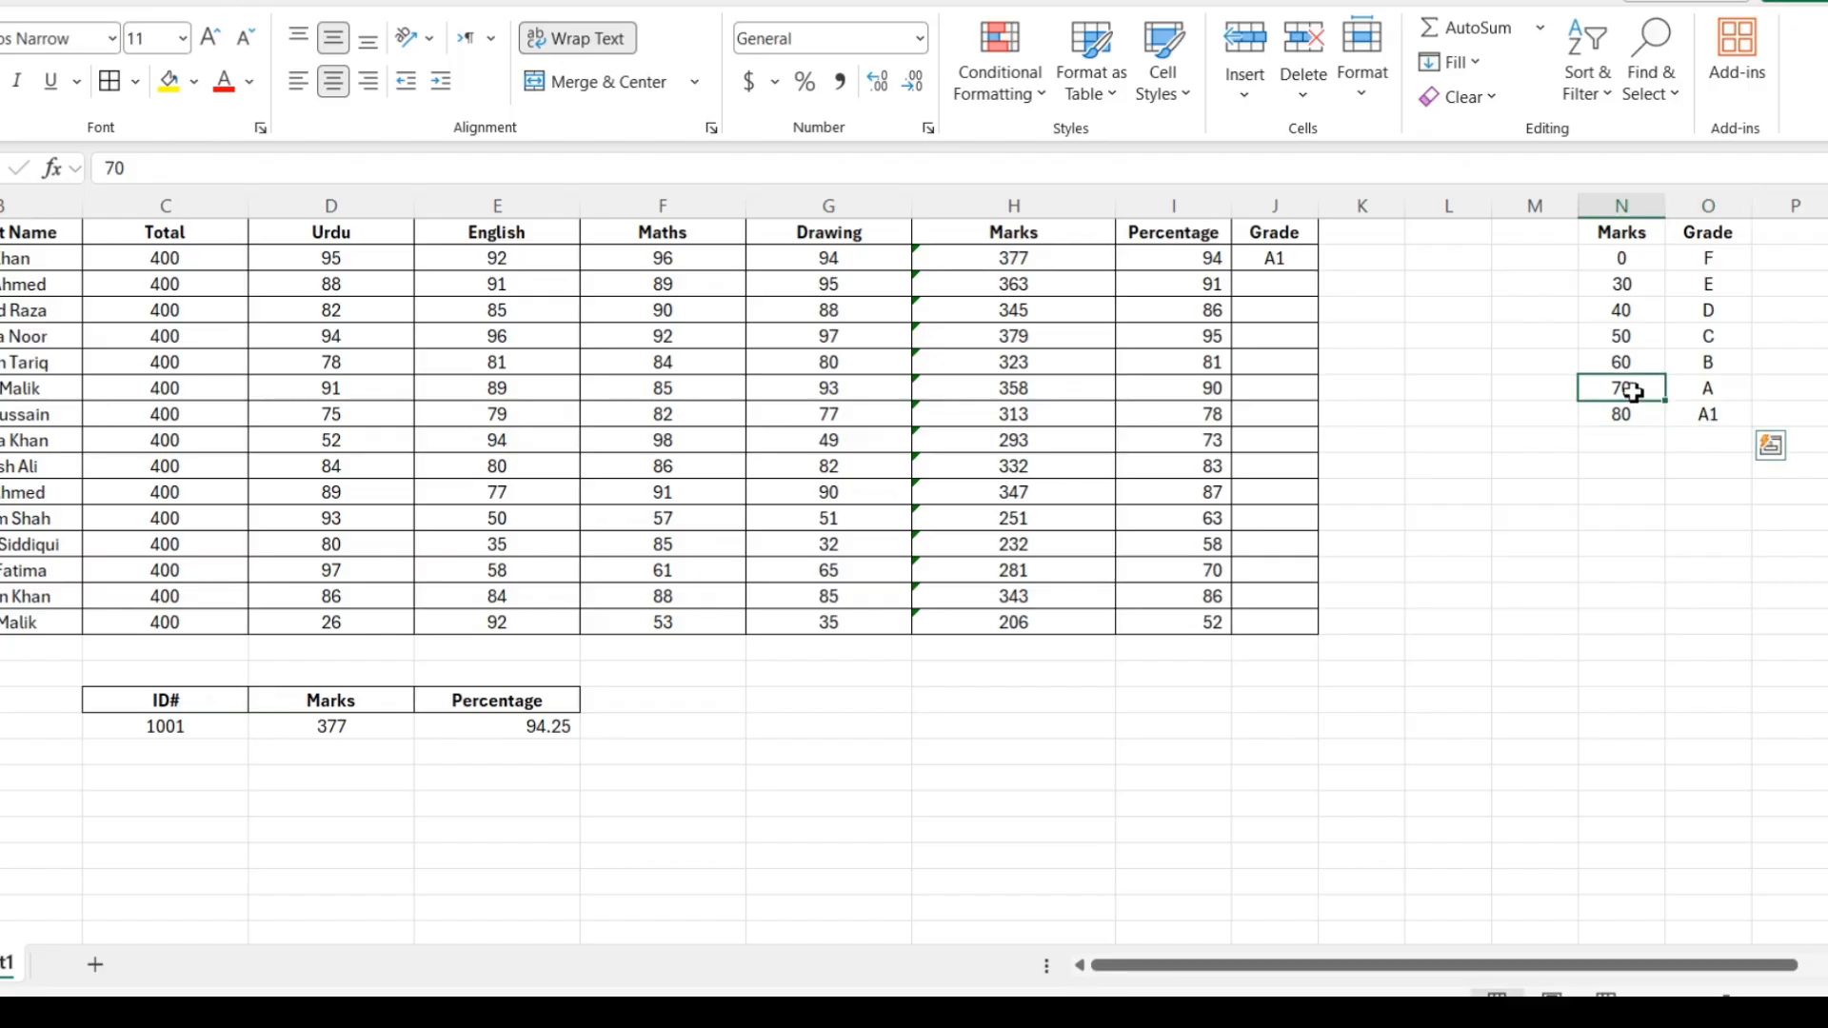
Enter 79 as the percentage in I2 to test the grade lookup.
{"action": "left_click", "coordinate": [1190, 258]}
{"action": "type", "text": "79"}
{"action": "key", "text": "Return"}
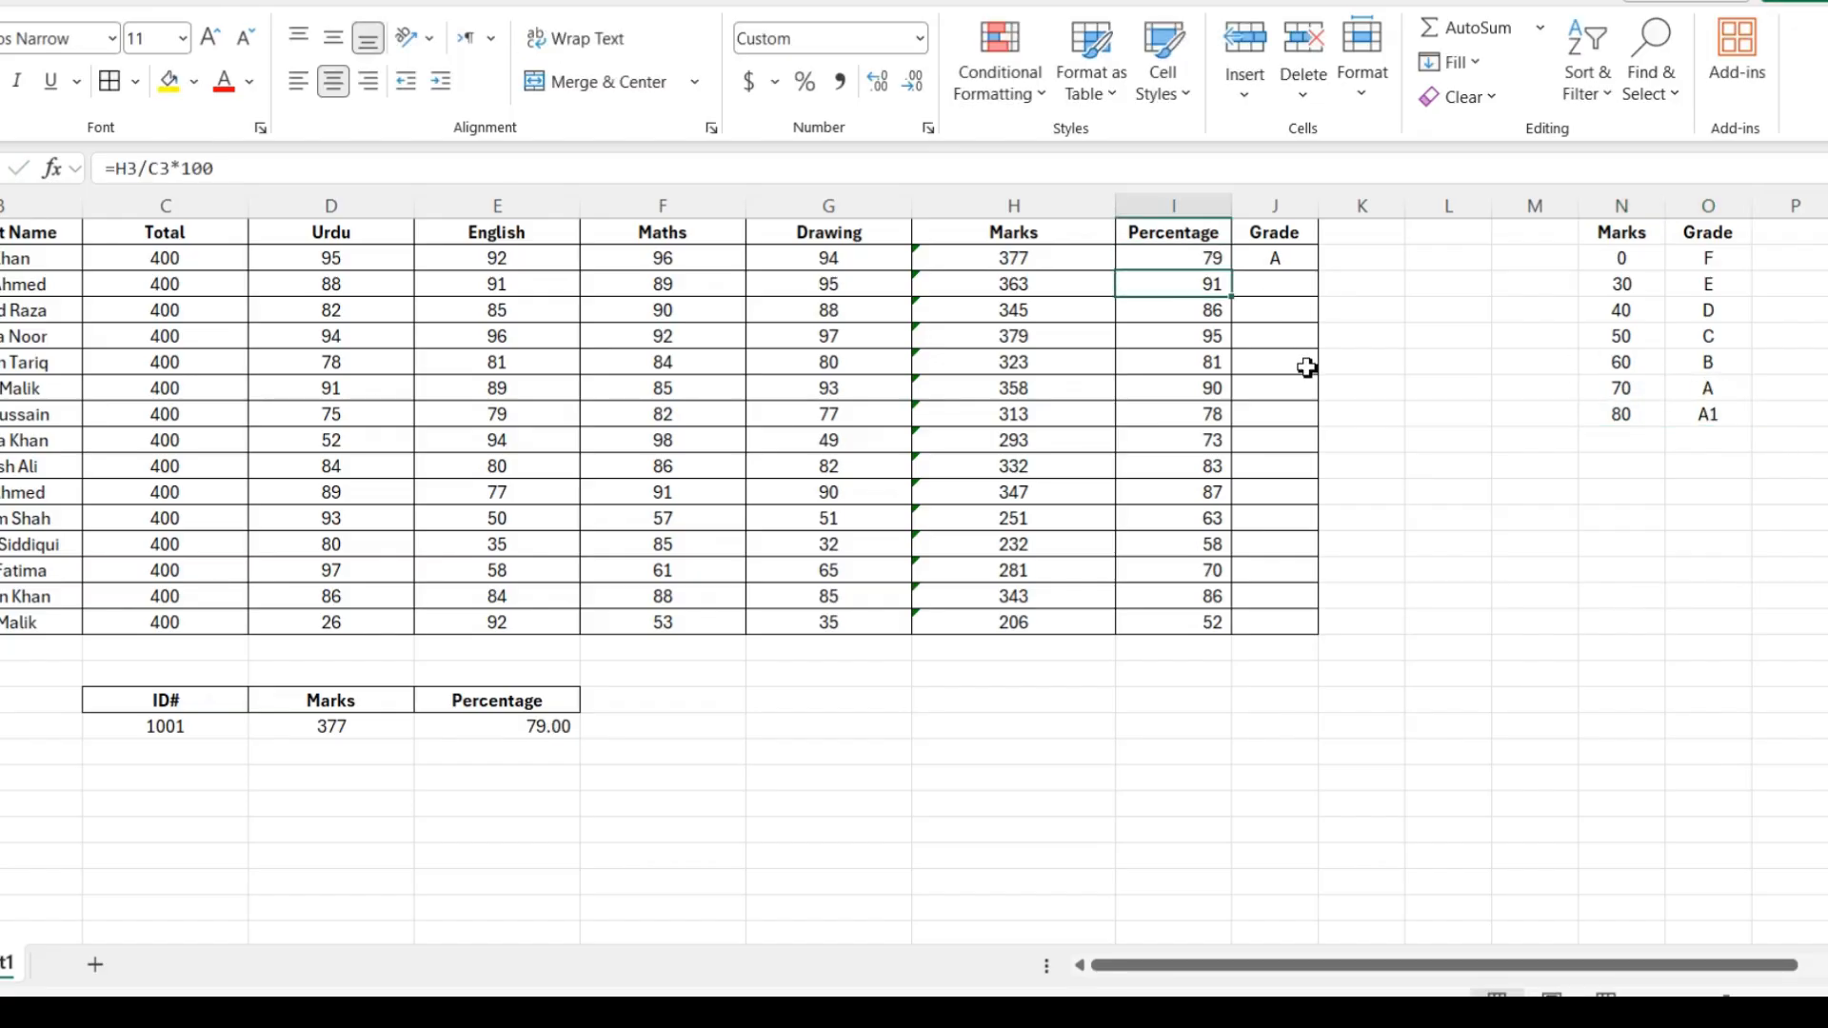
Enter 80 as the percentage in I2 to test the grade lookup.
{"action": "key", "text": "Up"}
{"action": "type", "text": "80"}
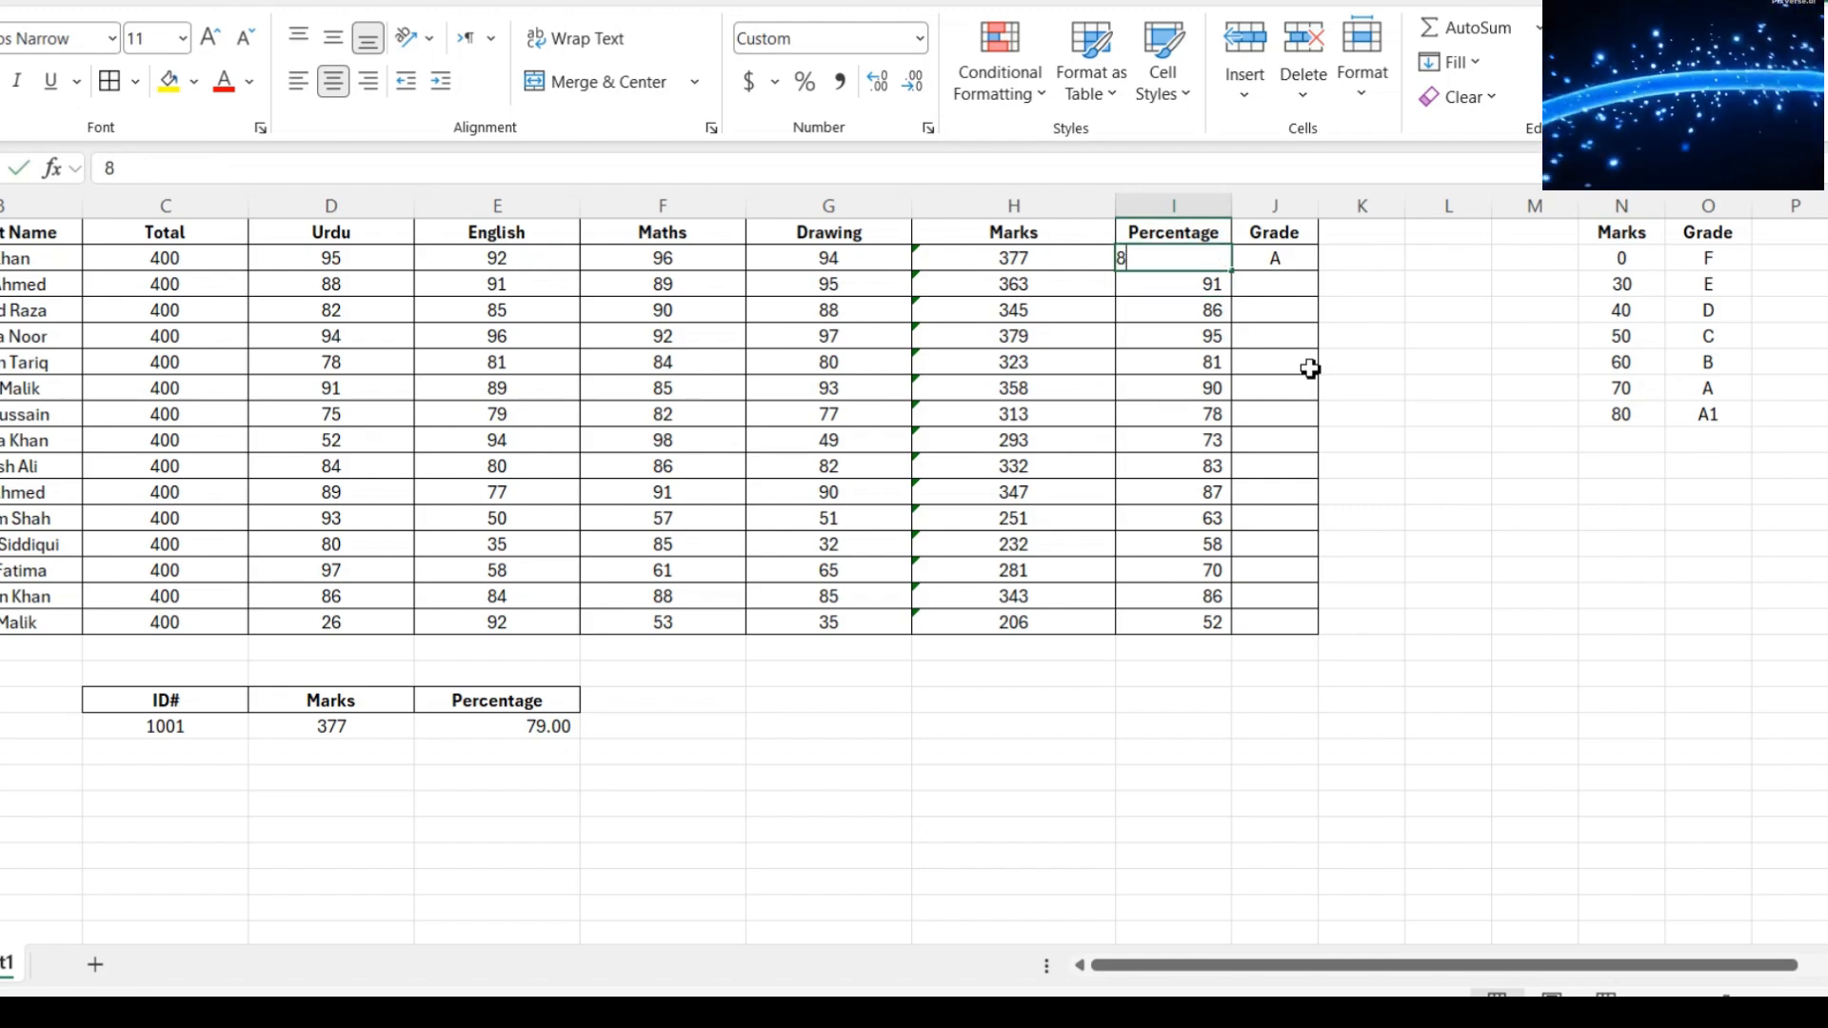
{"action": "key", "text": "Return"}
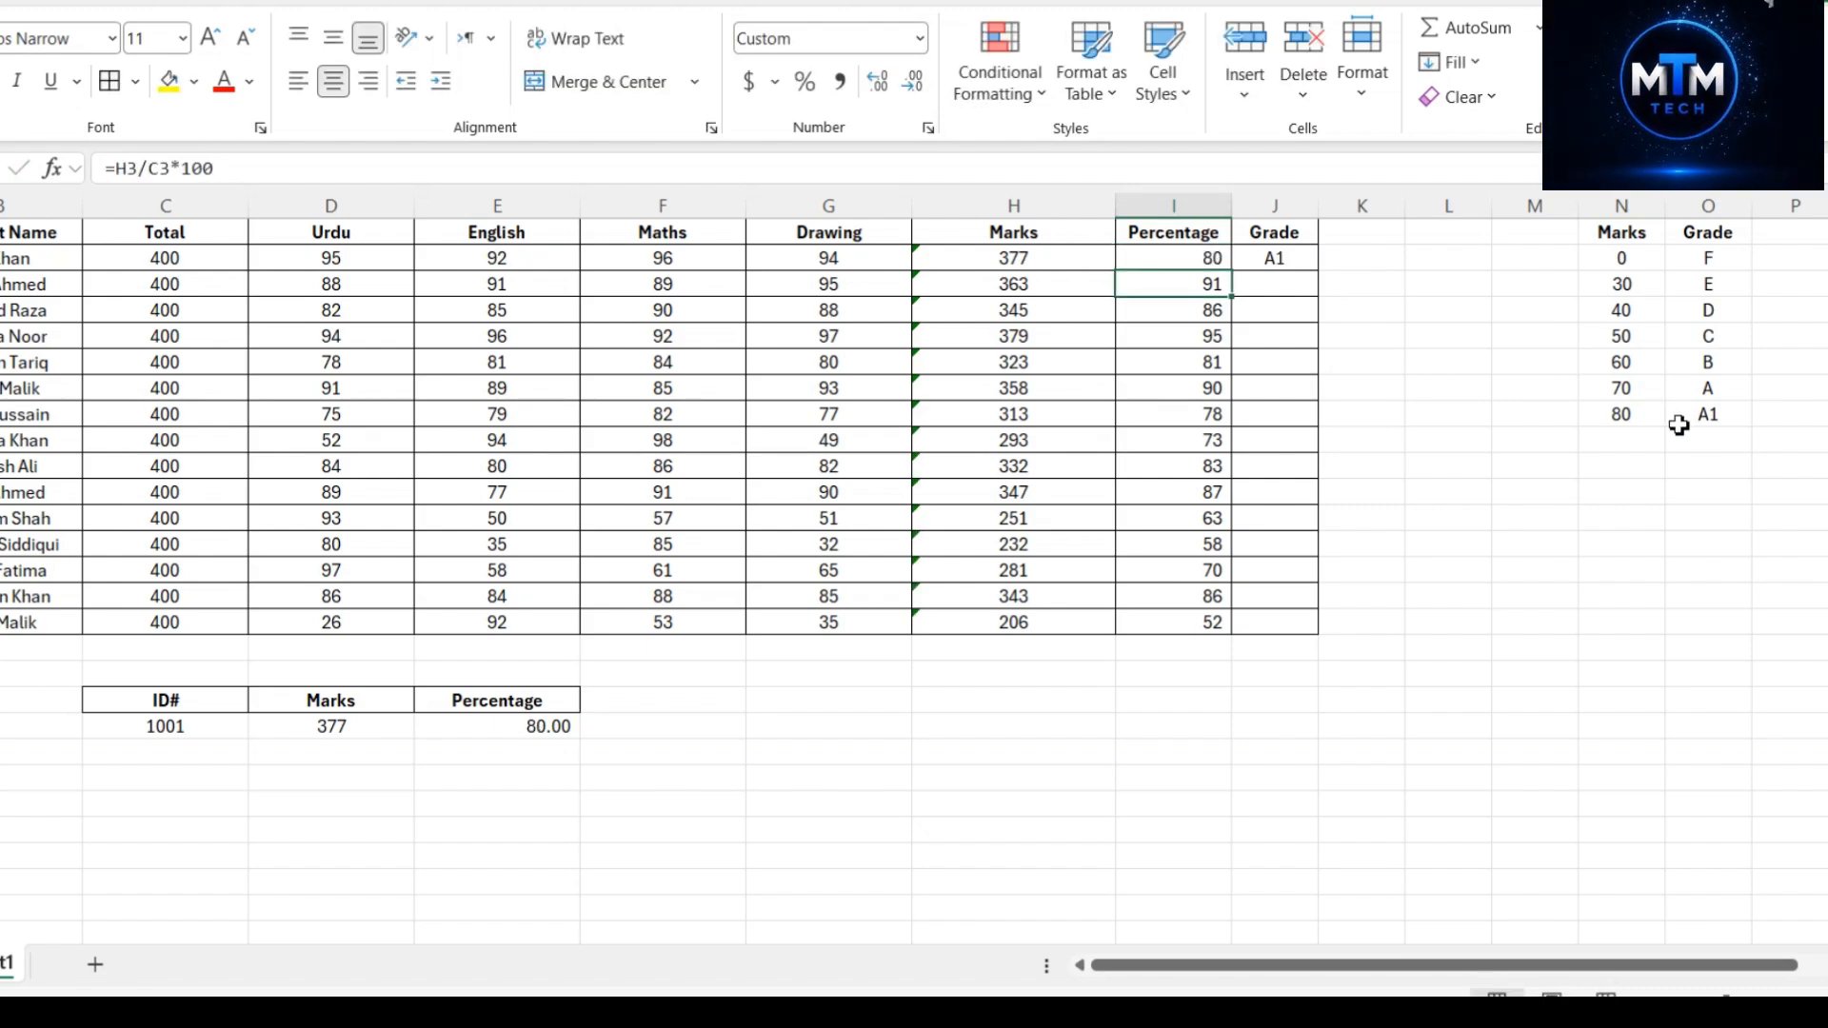
Undo the test percentages in I2 to restore its formula =H2/C2*100.
{"action": "key", "text": "ctrl+z"}
{"action": "key", "text": "ctrl+z"}
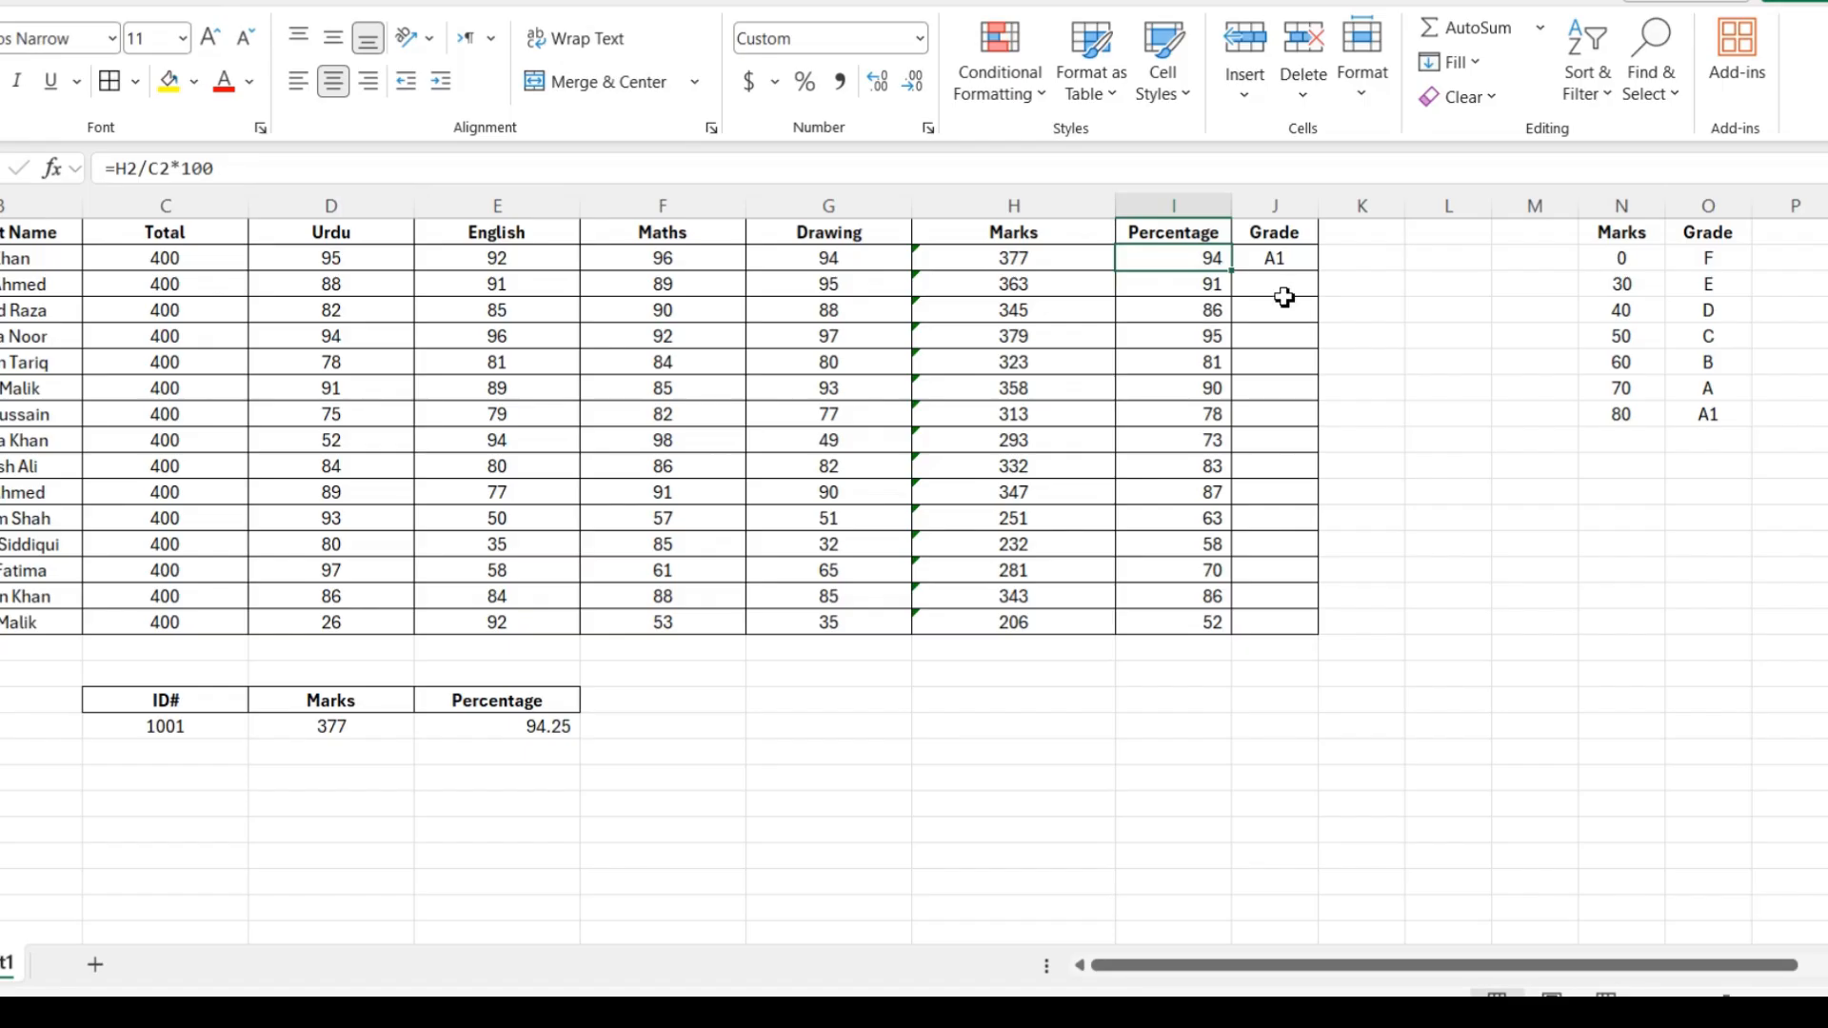
Fill the VLOOKUP grade formula with the relative range N2:O8 from J2 down through J16.
{"action": "left_click", "coordinate": [1277, 261]}
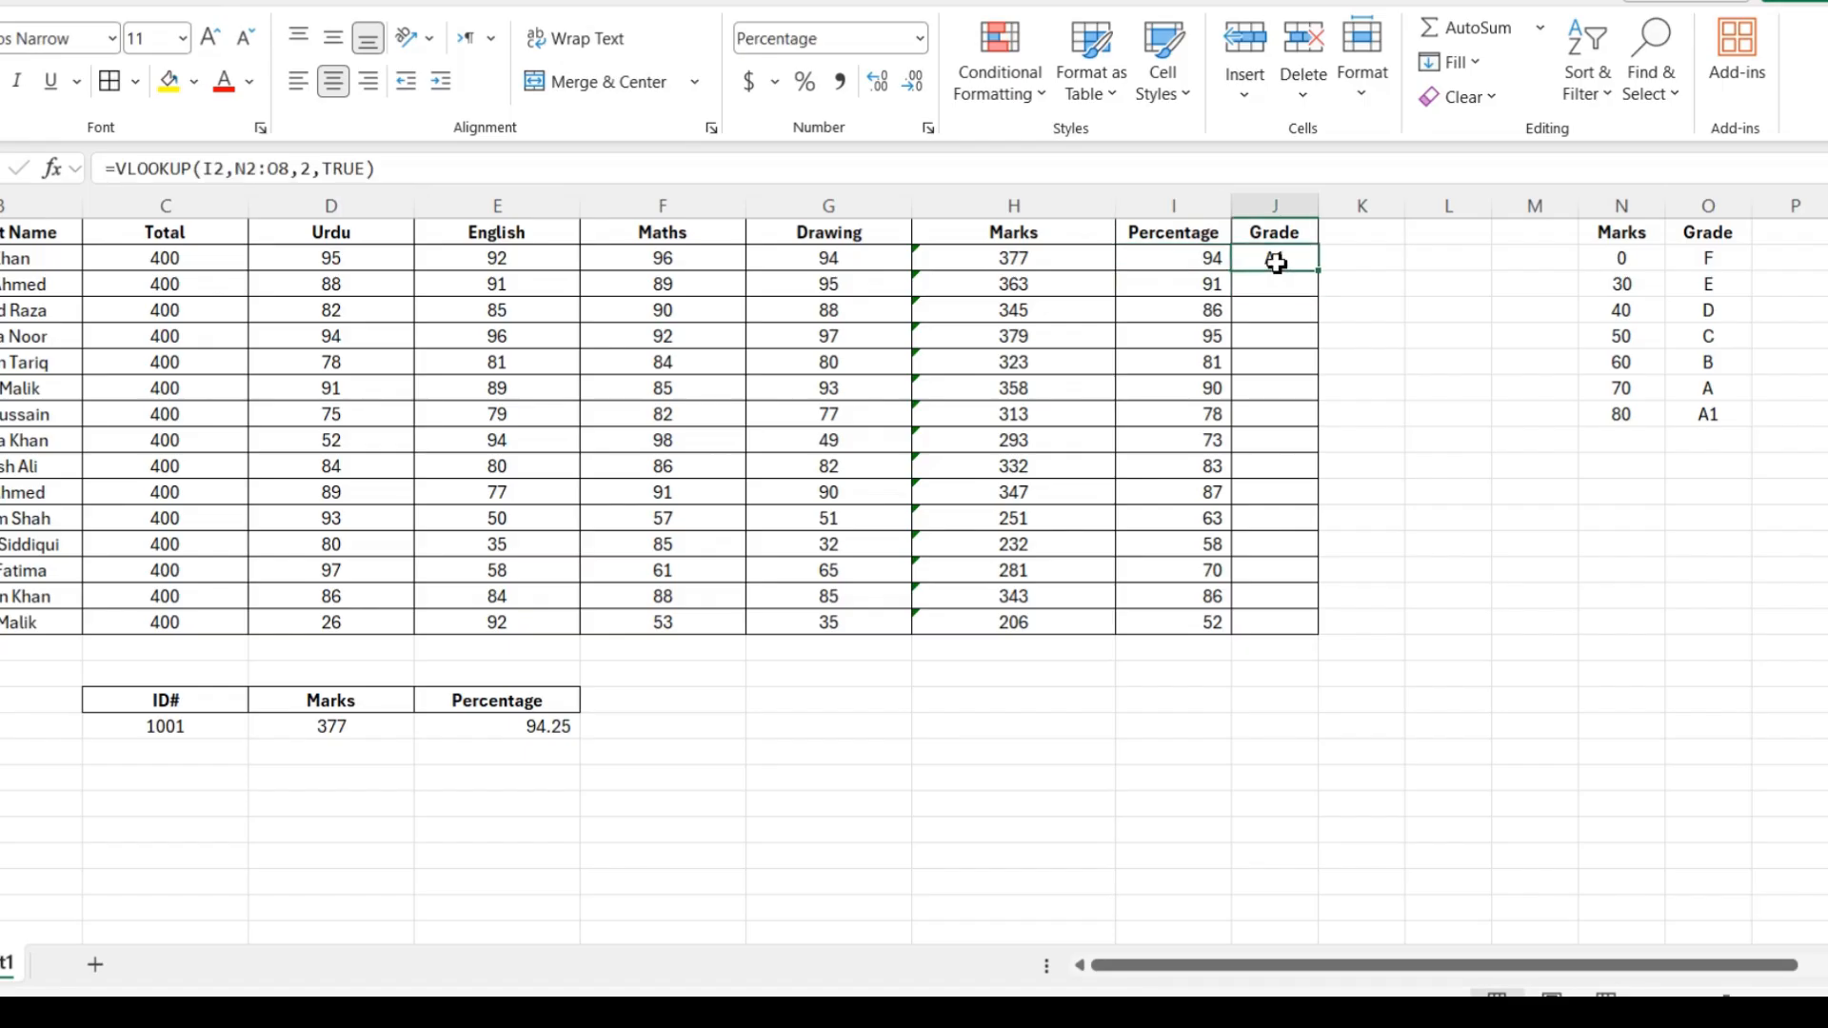
{"action": "key", "text": "shift+Down"}
{"action": "key", "text": "shift+Down"}
{"action": "key", "text": "shift+Down"}
{"action": "key", "text": "shift+Down"}
{"action": "key", "text": "shift+Down"}
{"action": "key", "text": "shift+Down"}
{"action": "key", "text": "shift+Down"}
{"action": "key", "text": "shift+Down"}
{"action": "key", "text": "shift+Down"}
{"action": "key", "text": "shift+Down"}
{"action": "key", "text": "shift+Down"}
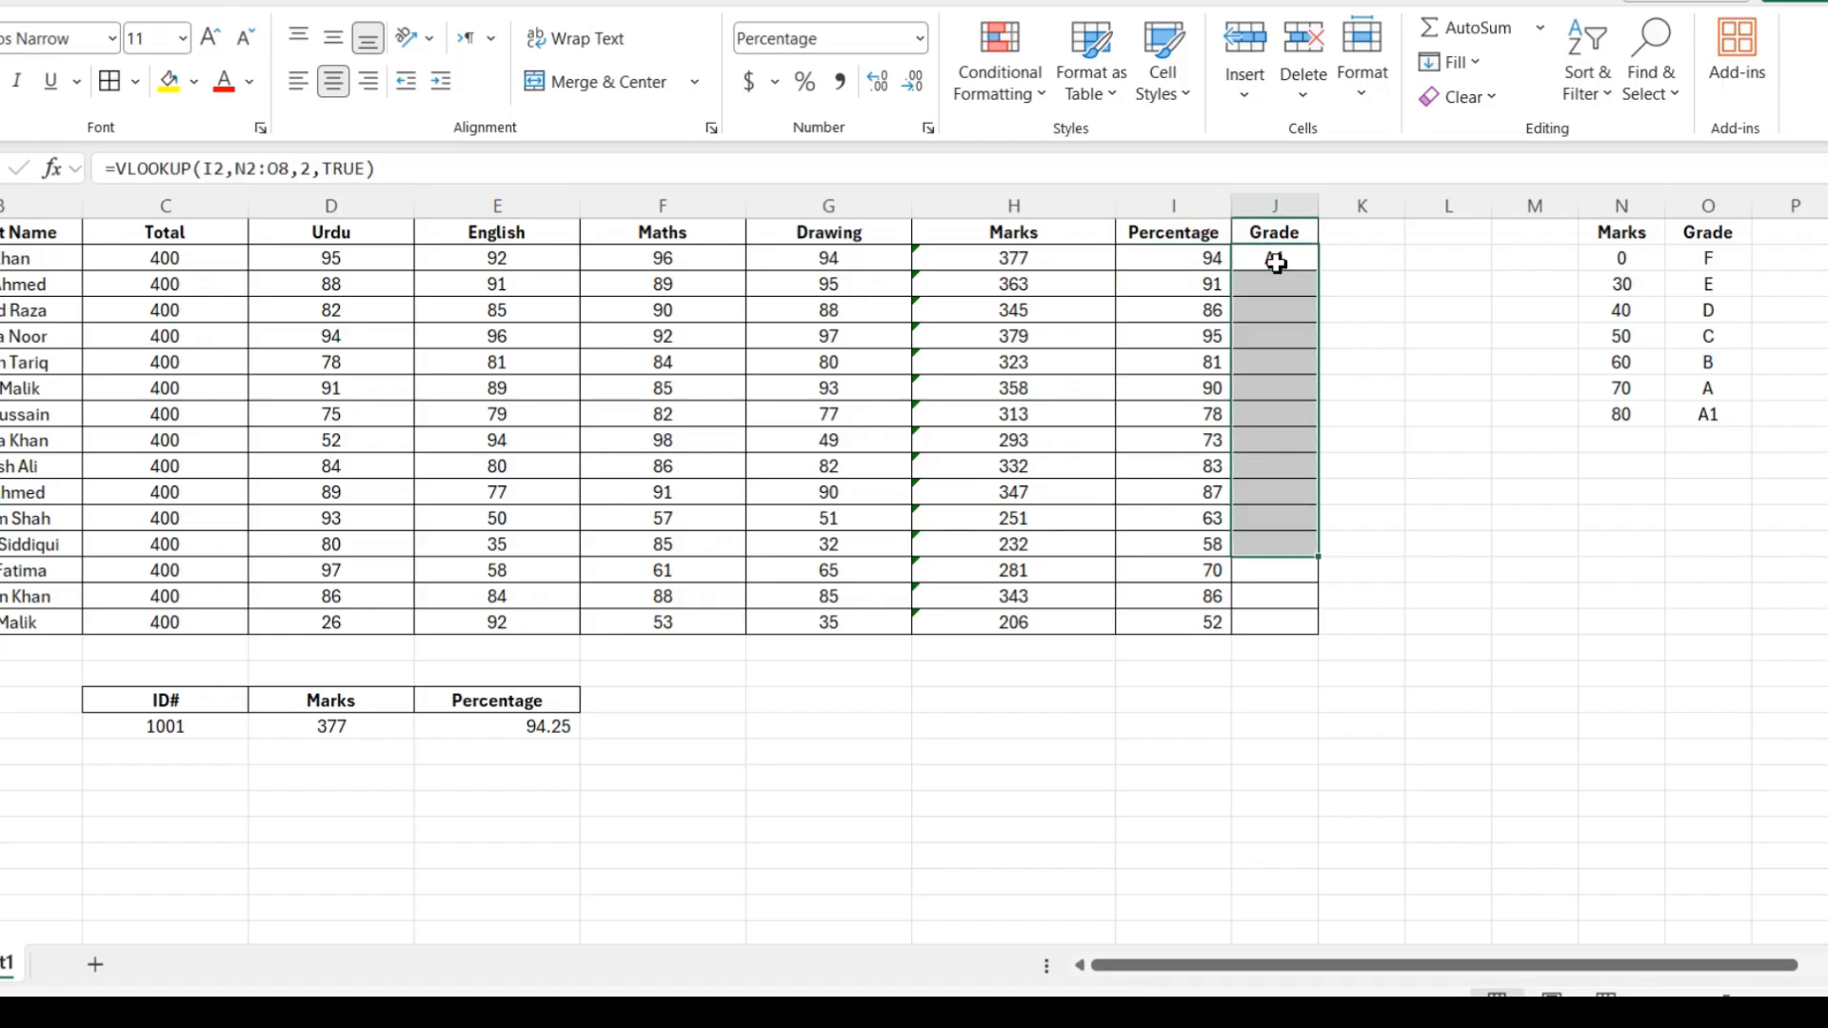
{"action": "key", "text": "shift+Down"}
{"action": "key", "text": "shift+Down"}
{"action": "key", "text": "shift+Down"}
{"action": "key", "text": "ctrl+d"}
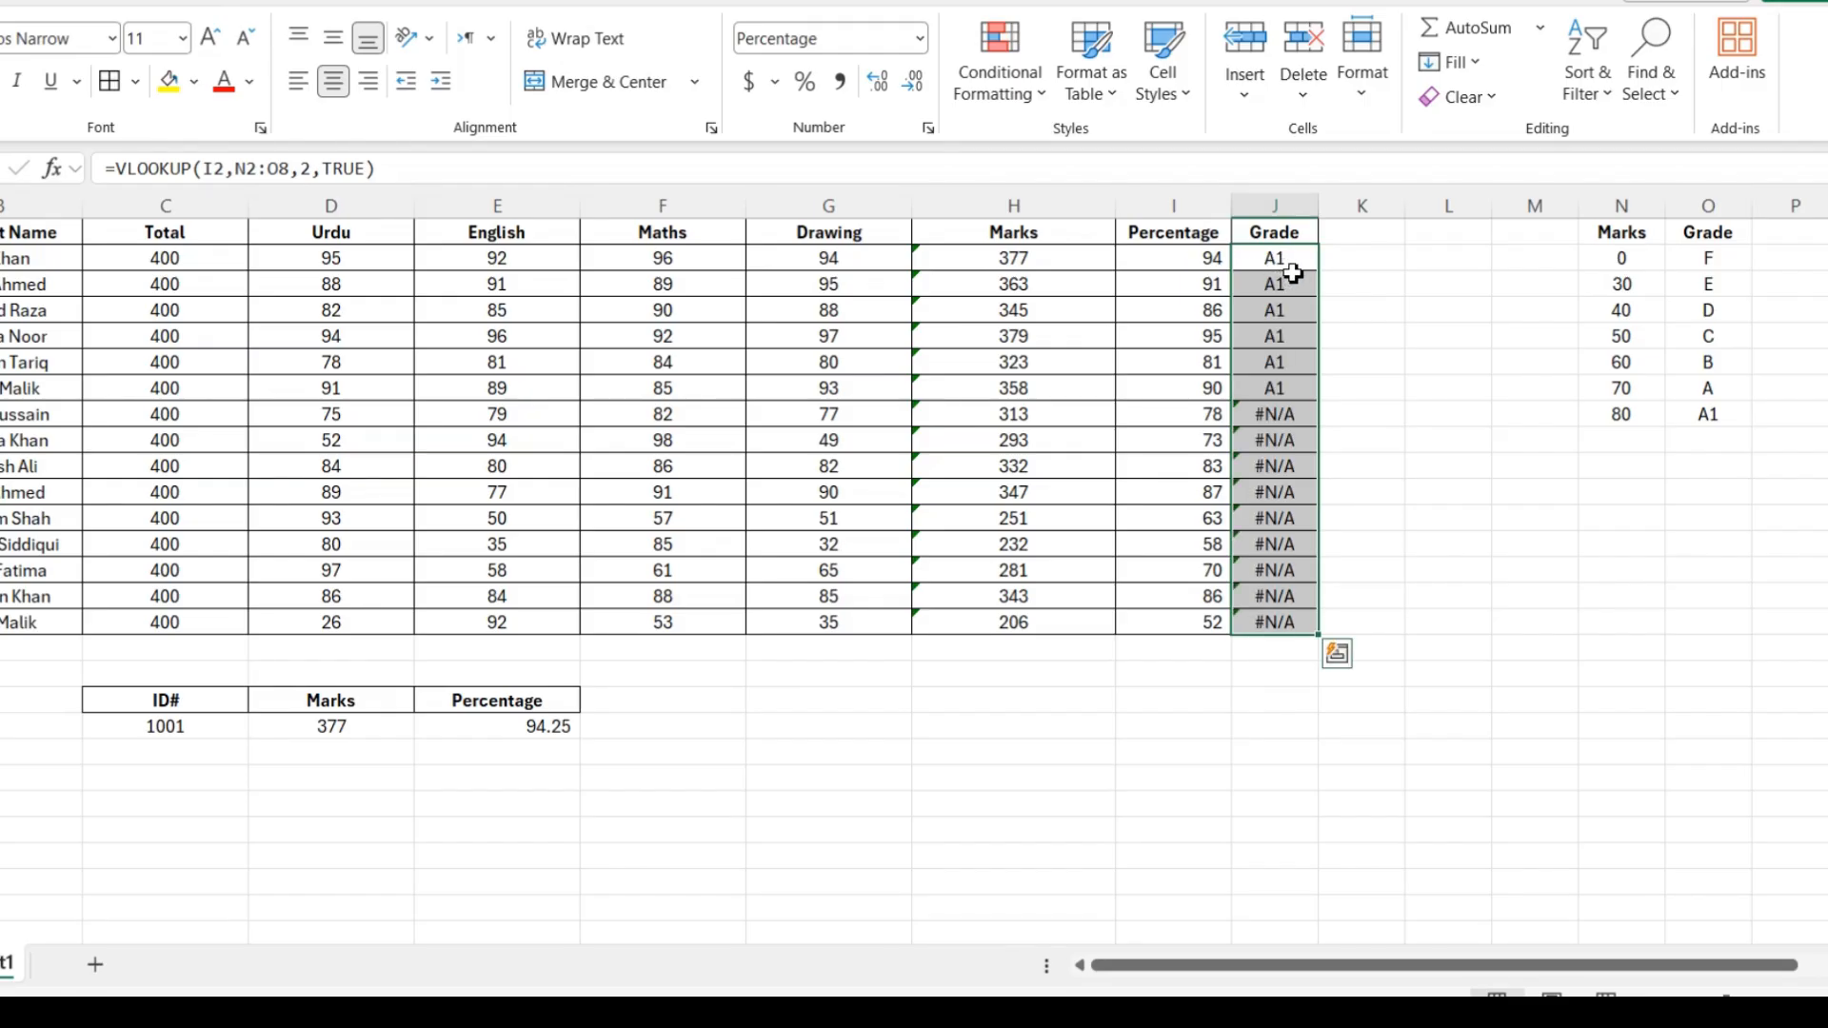
Examine the filled grades and compare the table ranges referenced by the formulas in J2 and J8.
{"action": "left_click", "coordinate": [1196, 367]}
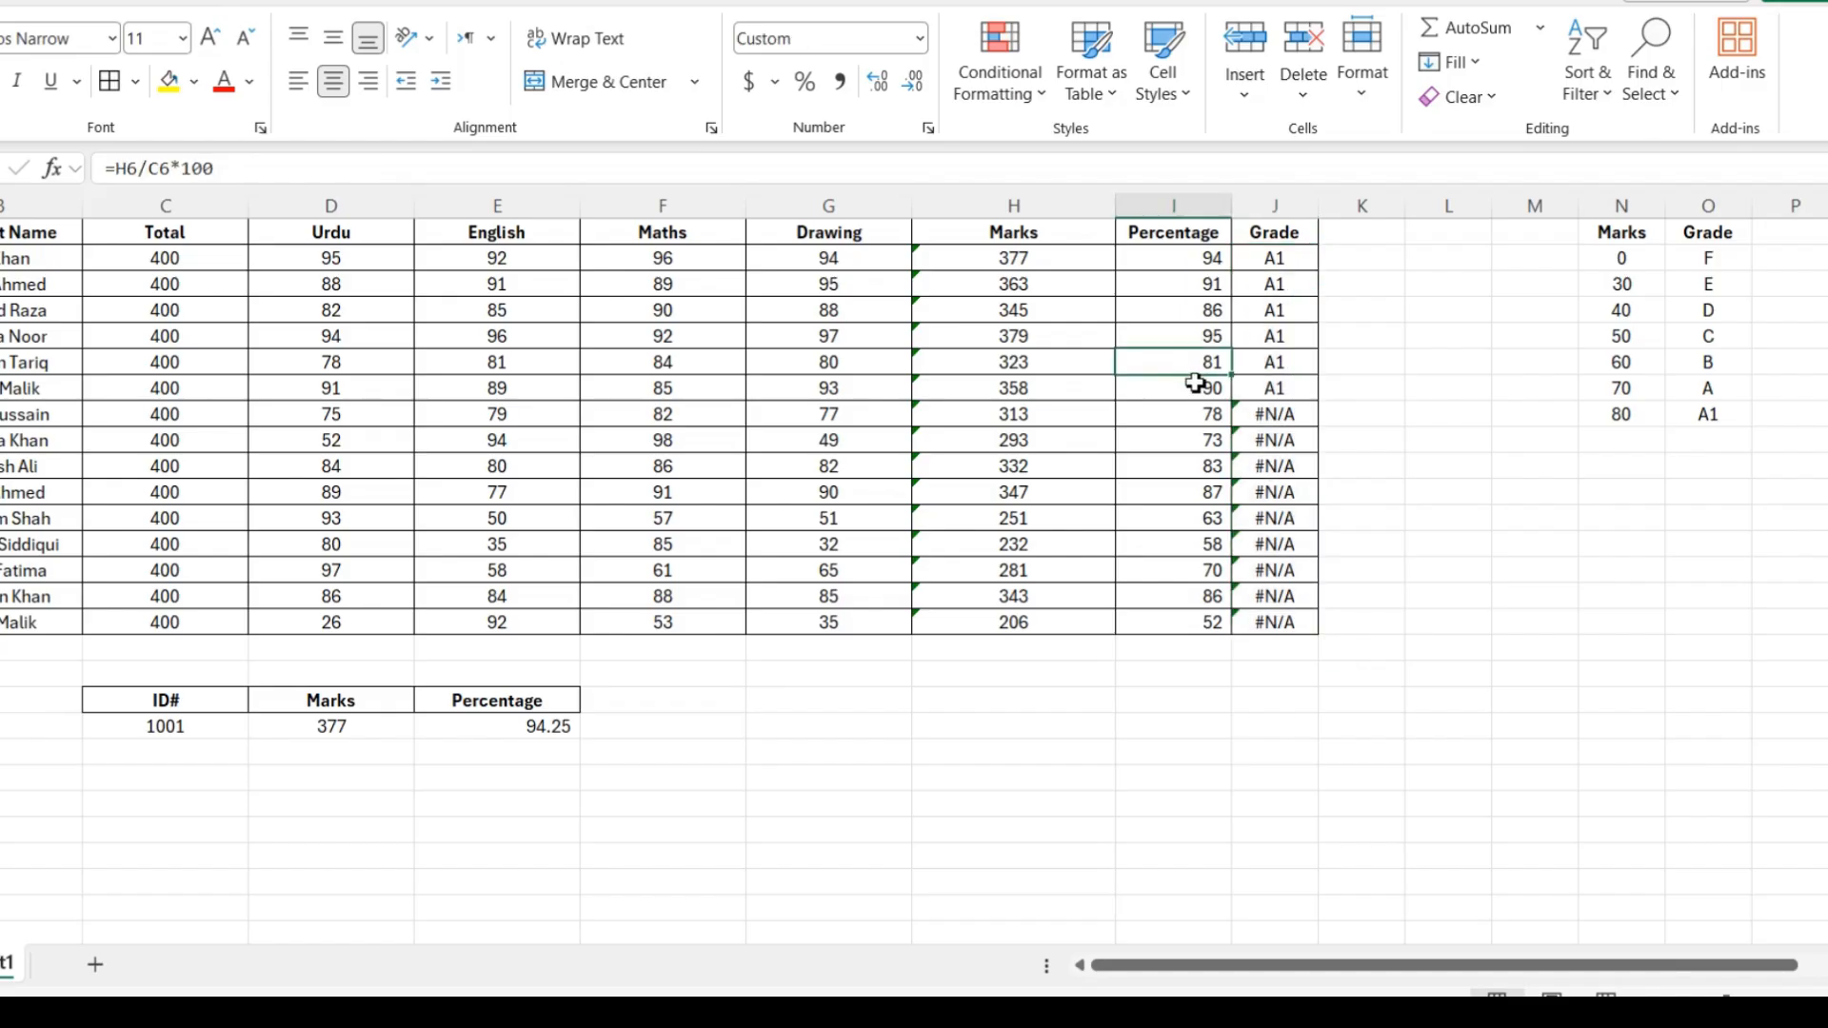
{"action": "left_click_drag", "start_coordinate": [1269, 425], "coordinate": [1293, 618]}
{"action": "left_click", "coordinate": [1257, 262]}
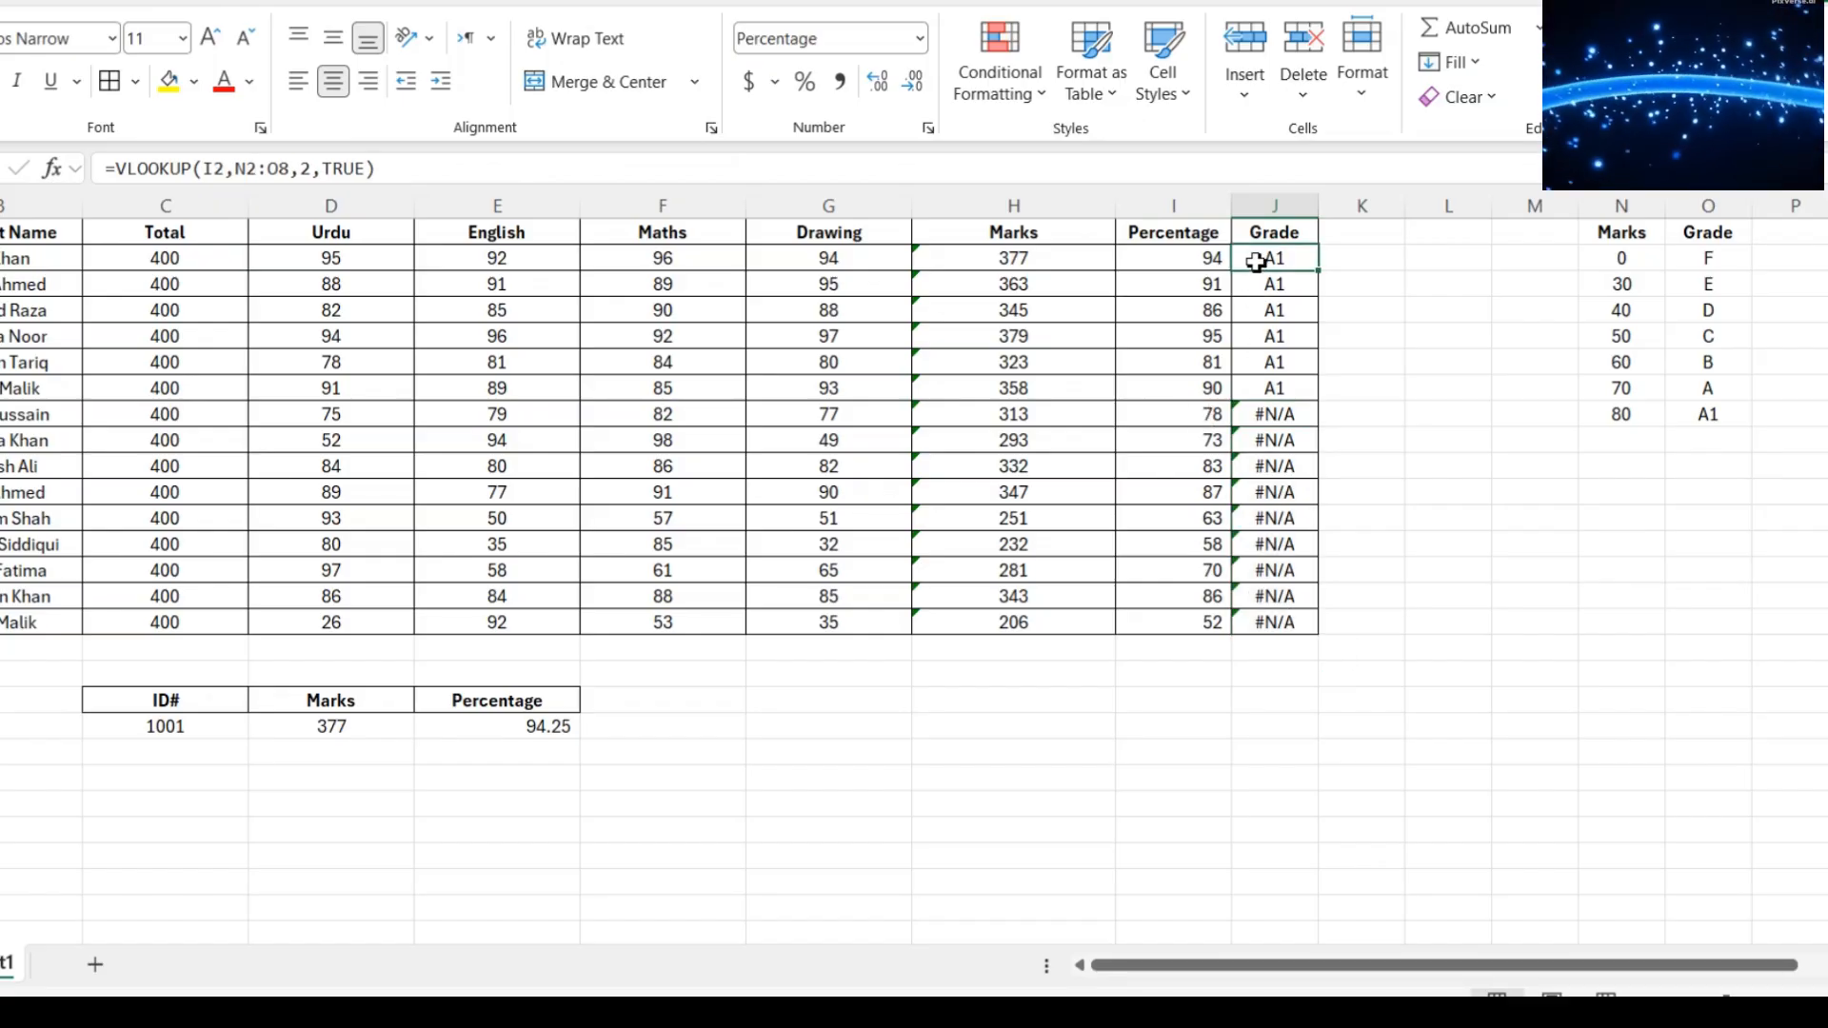
{"action": "double_click", "coordinate": [1256, 262]}
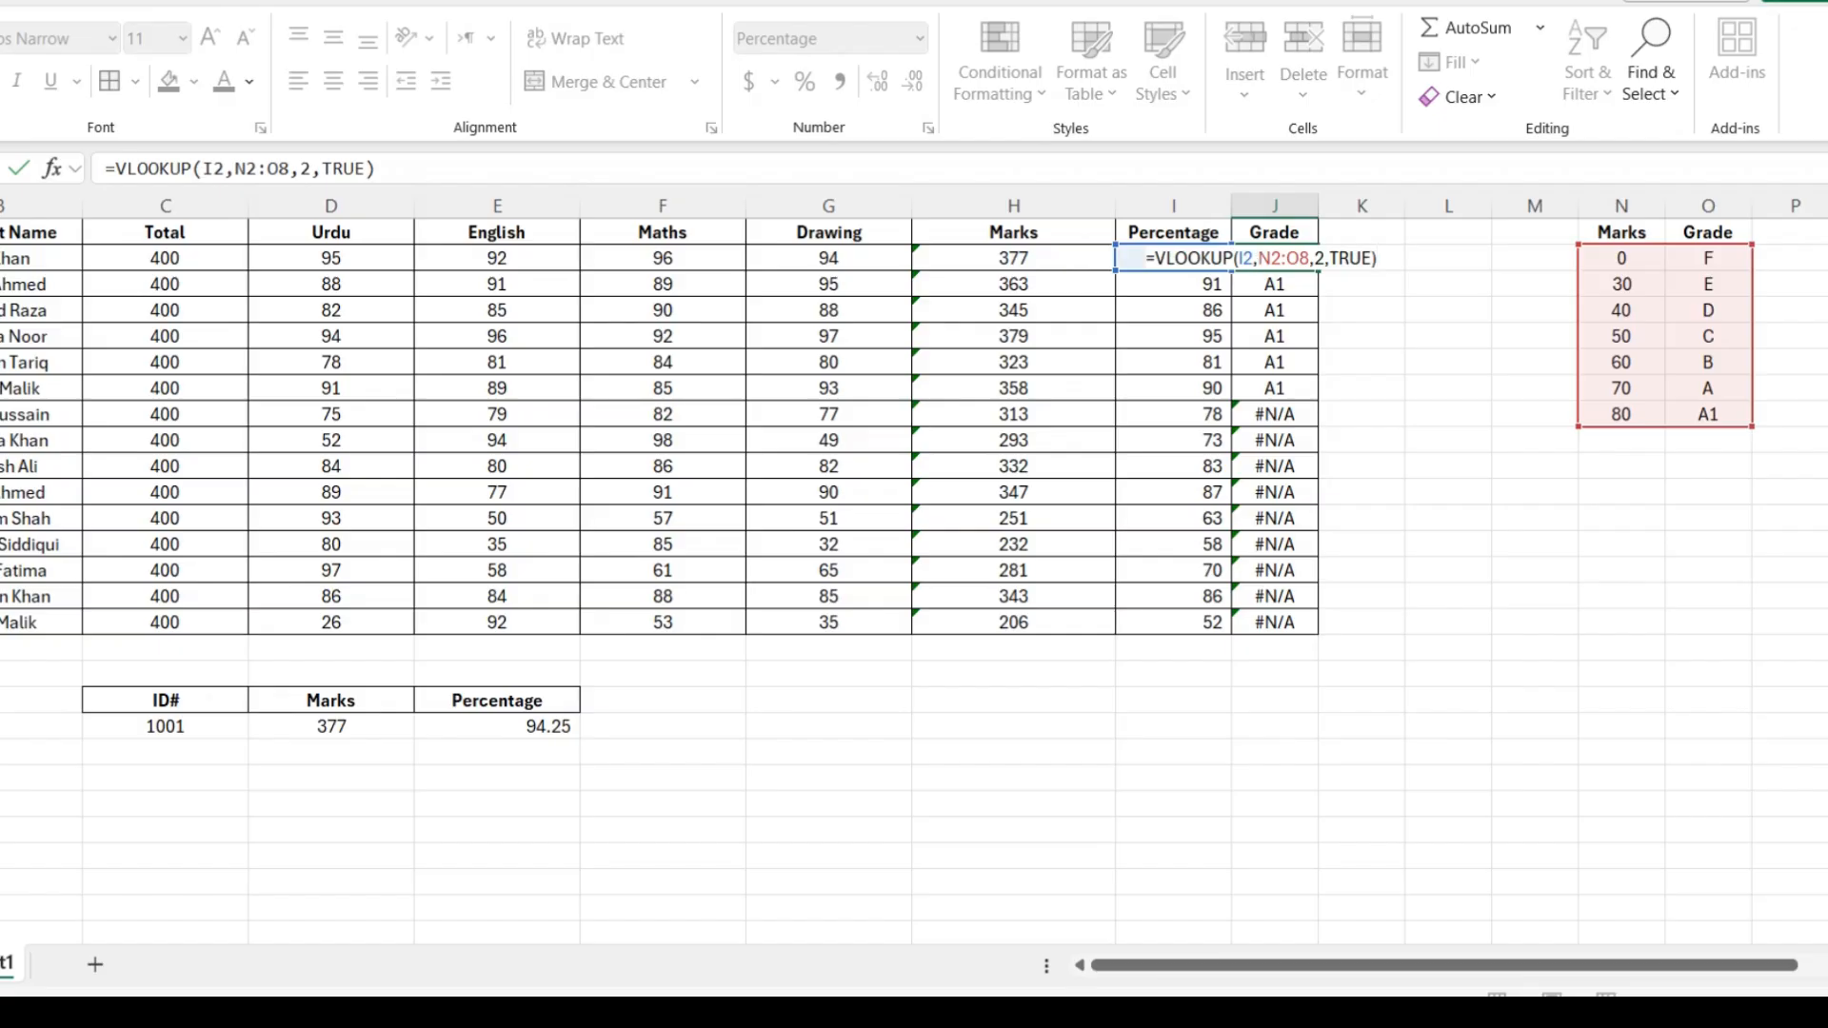
{"action": "key", "text": "Return"}
{"action": "key", "text": "Down"}
{"action": "key", "text": "Down"}
{"action": "key", "text": "Down"}
{"action": "key", "text": "Down"}
{"action": "key", "text": "Down"}
{"action": "key", "text": "F2"}
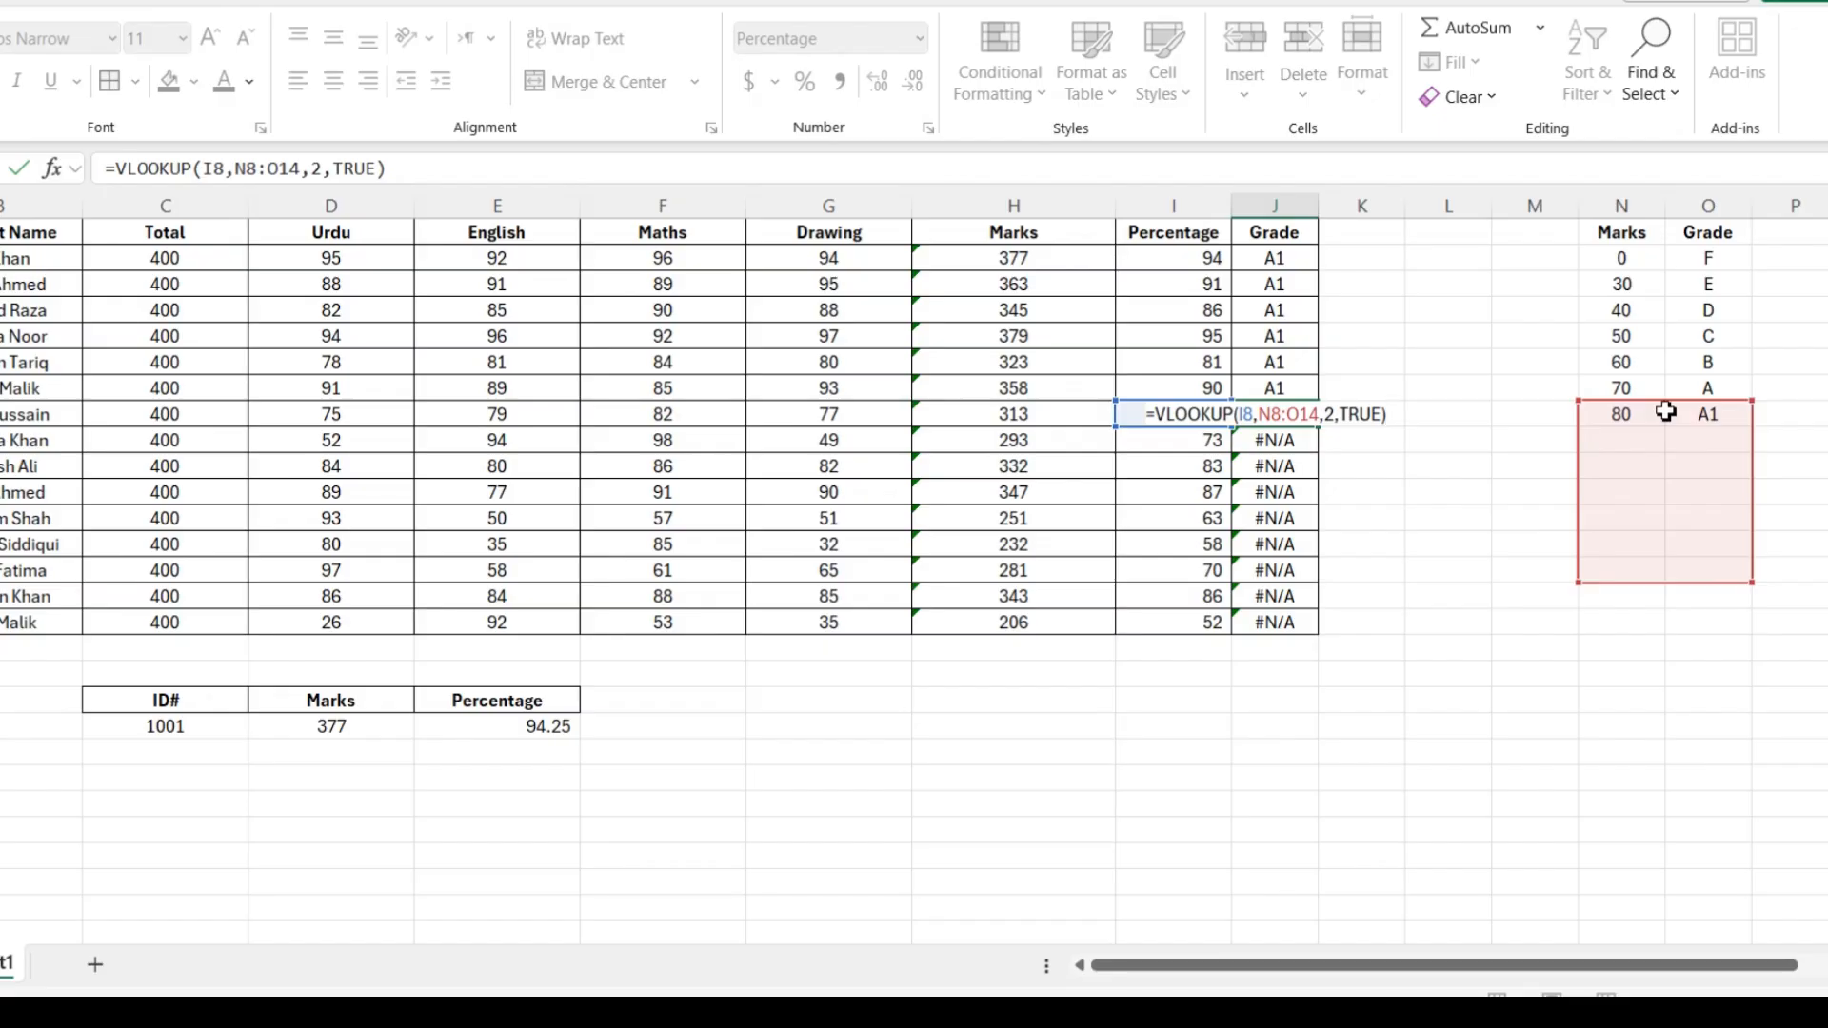
Compare the percentage cell and table range referenced by the grade formulas in J3 and J2.
{"action": "key", "text": "Escape"}
{"action": "key", "text": "Up"}
{"action": "key", "text": "Up"}
{"action": "key", "text": "Up"}
{"action": "key", "text": "Up"}
{"action": "key", "text": "Up"}
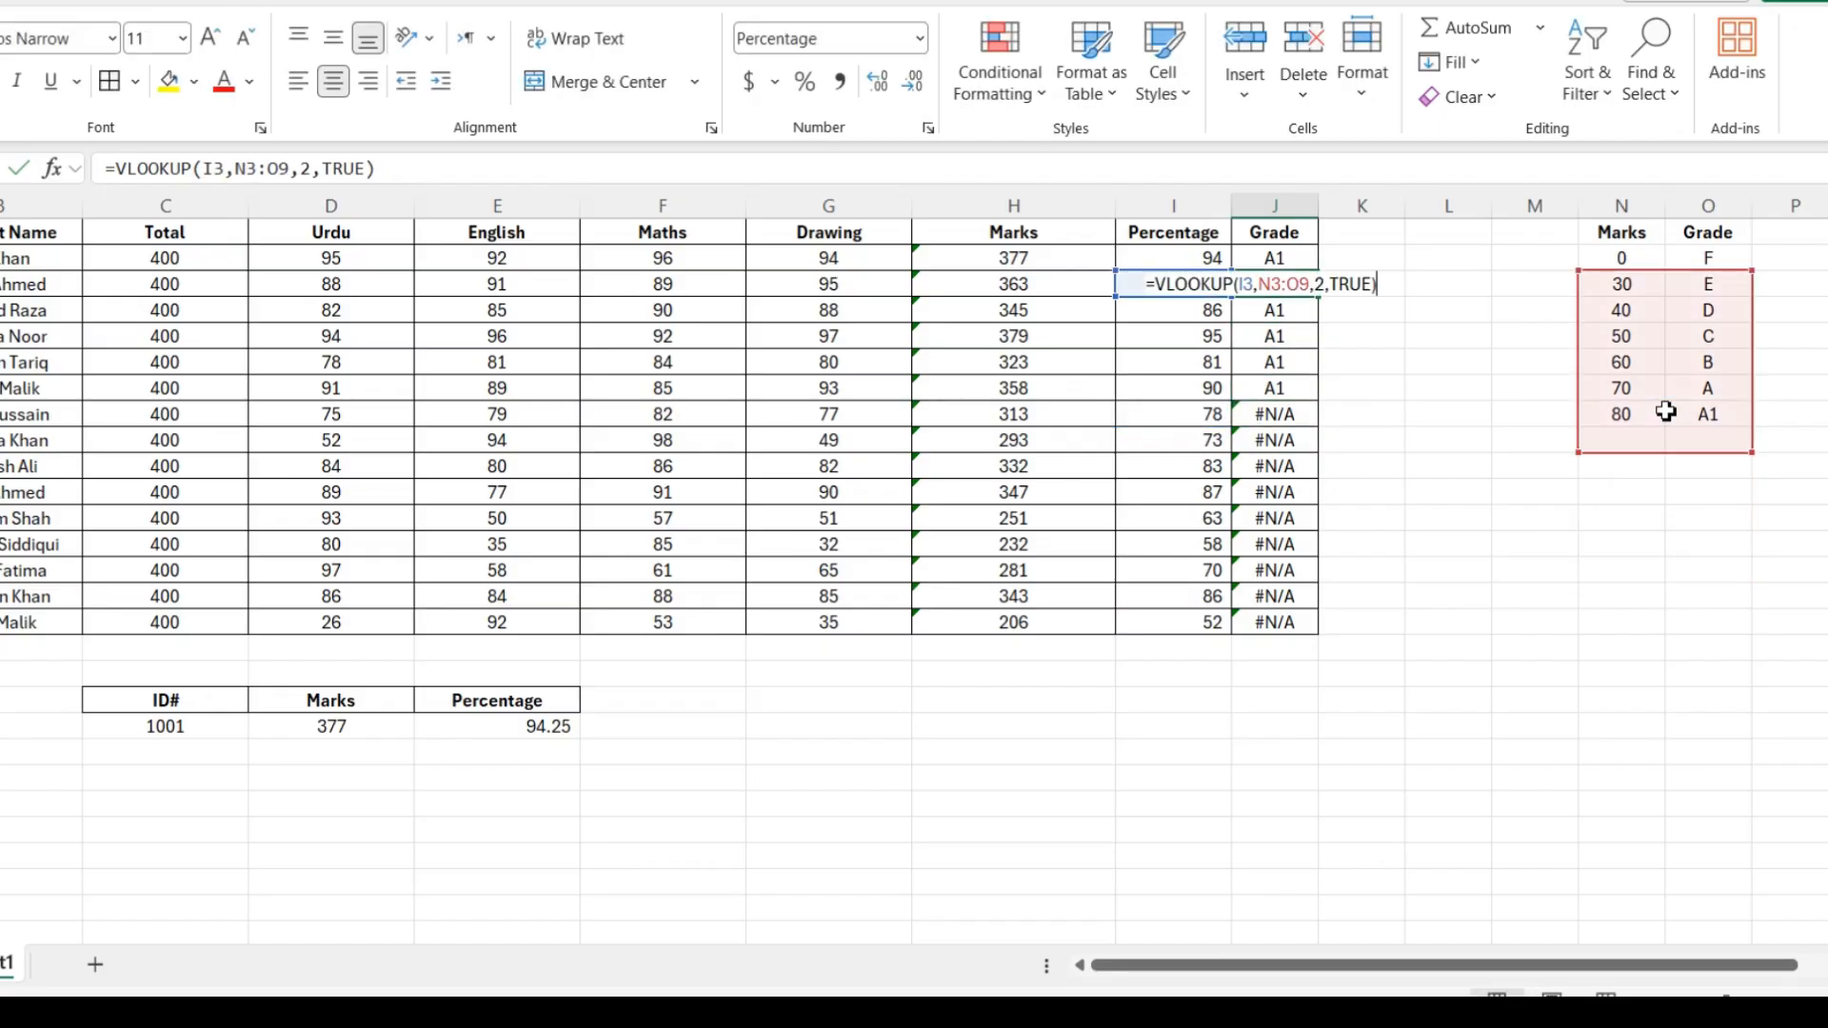
{"action": "key", "text": "F2"}
{"action": "key", "text": "Escape"}
{"action": "key", "text": "Up"}
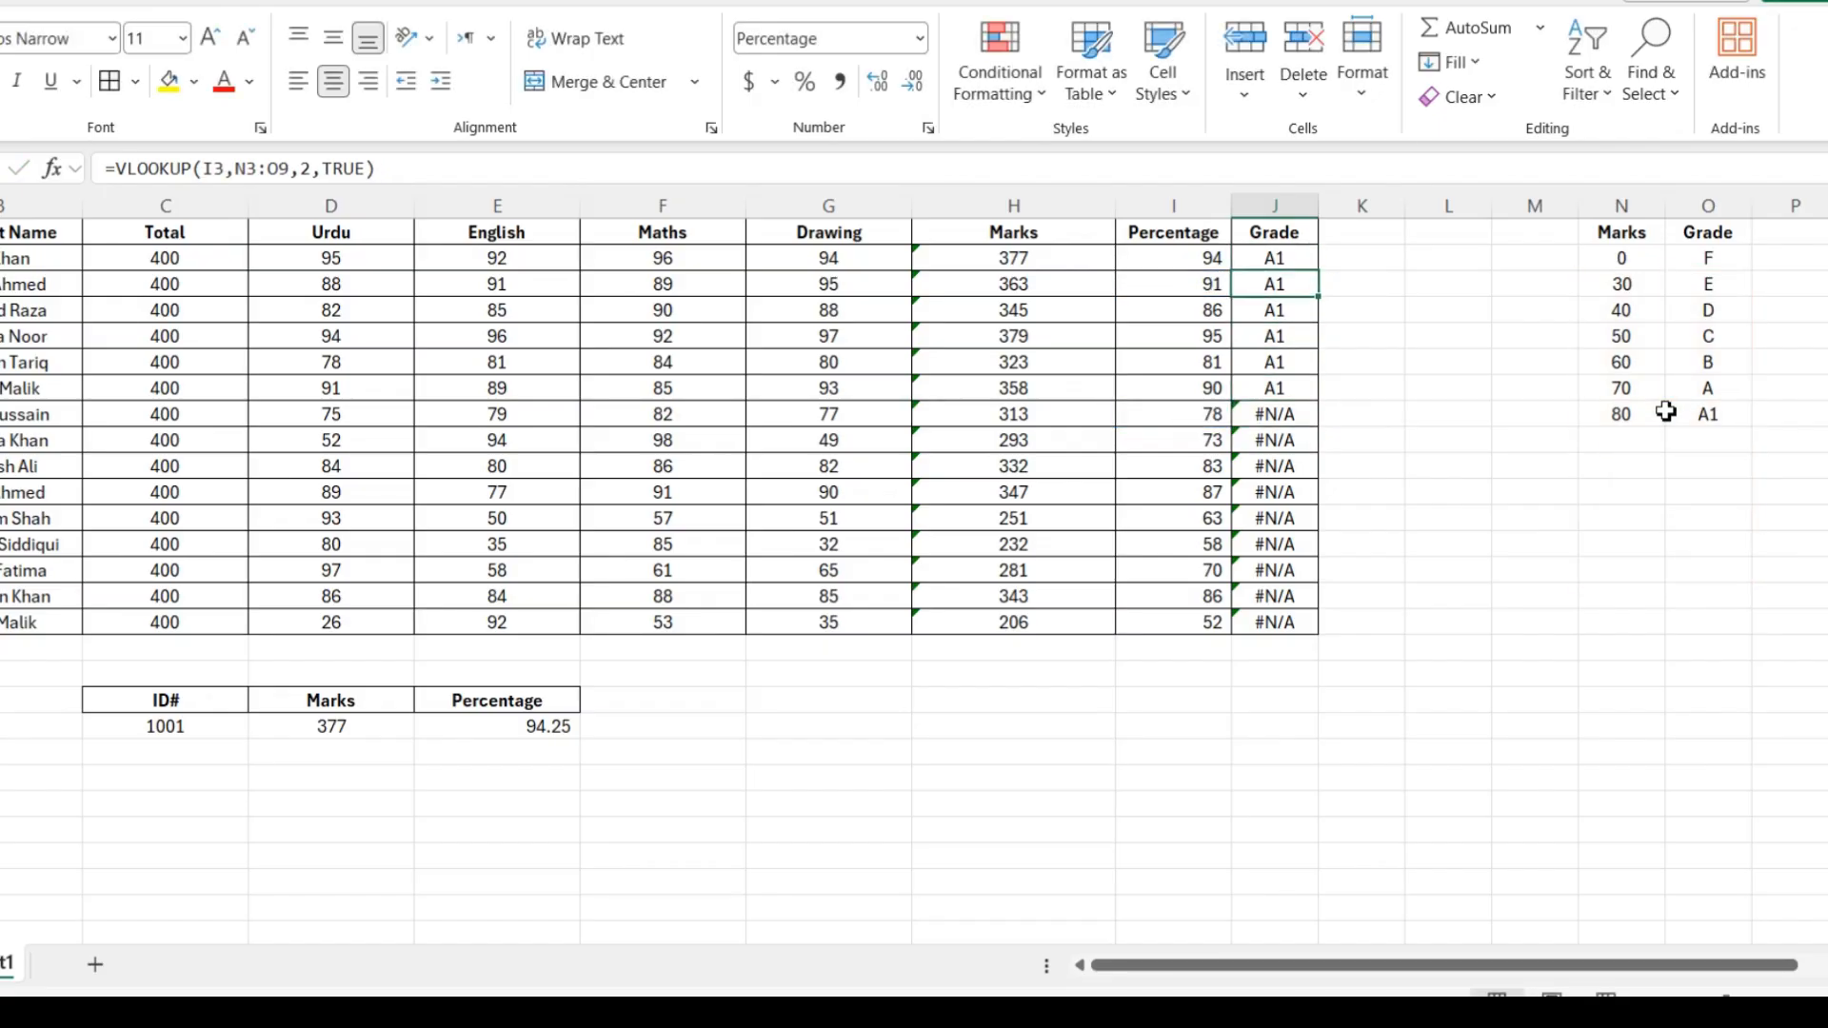
{"action": "key", "text": "F2"}
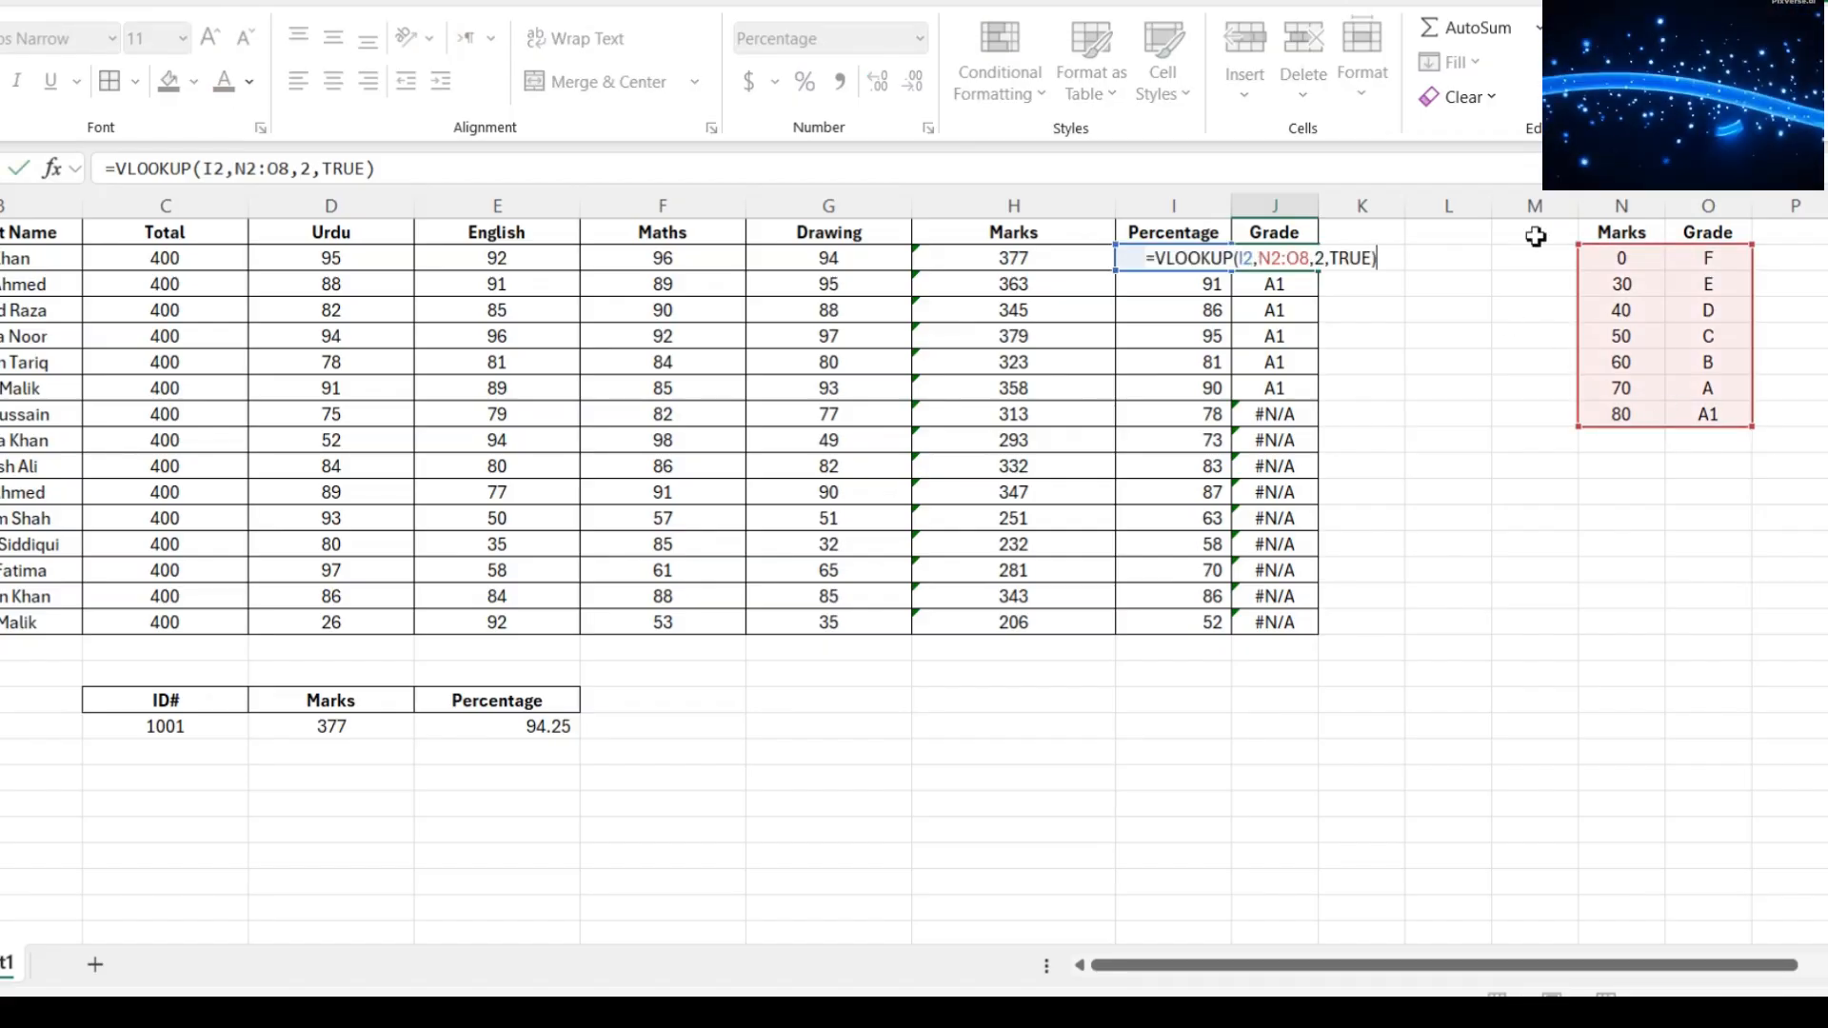
{"action": "key", "text": "Escape"}
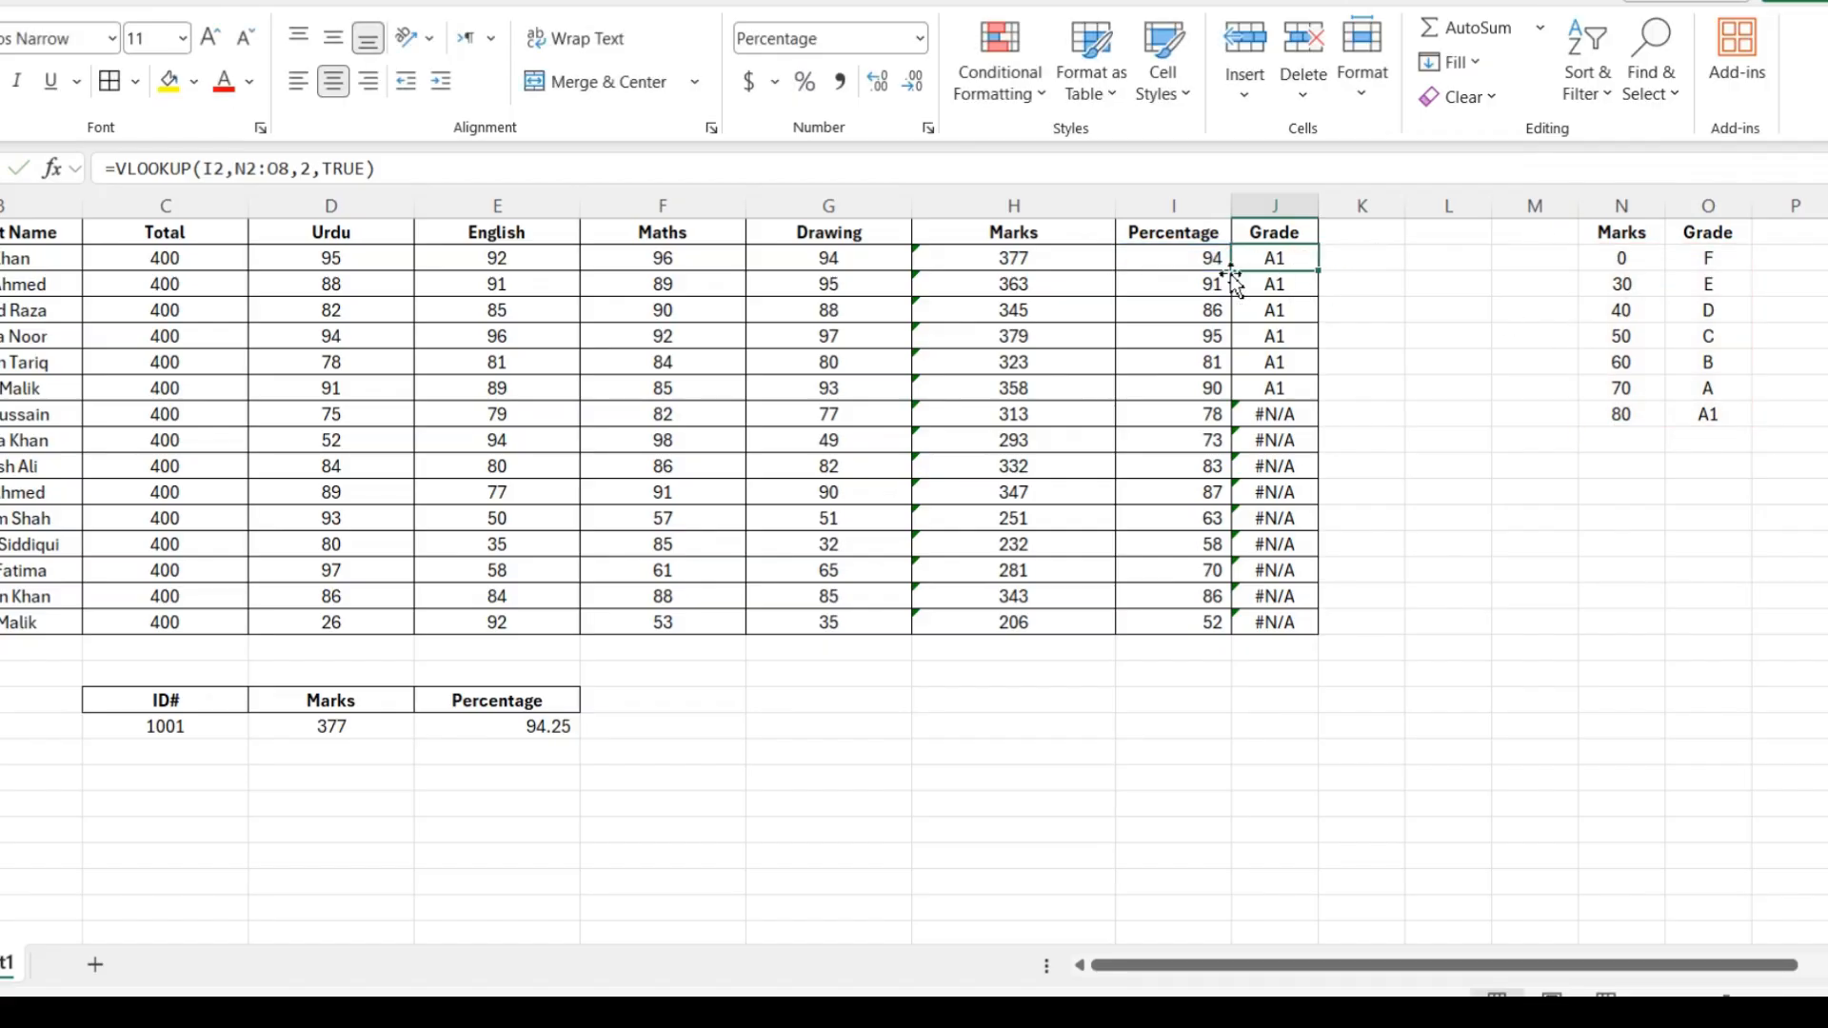
{"action": "left_click", "coordinate": [1182, 264]}
{"action": "left_click", "coordinate": [1252, 287]}
{"action": "key", "text": "F2"}
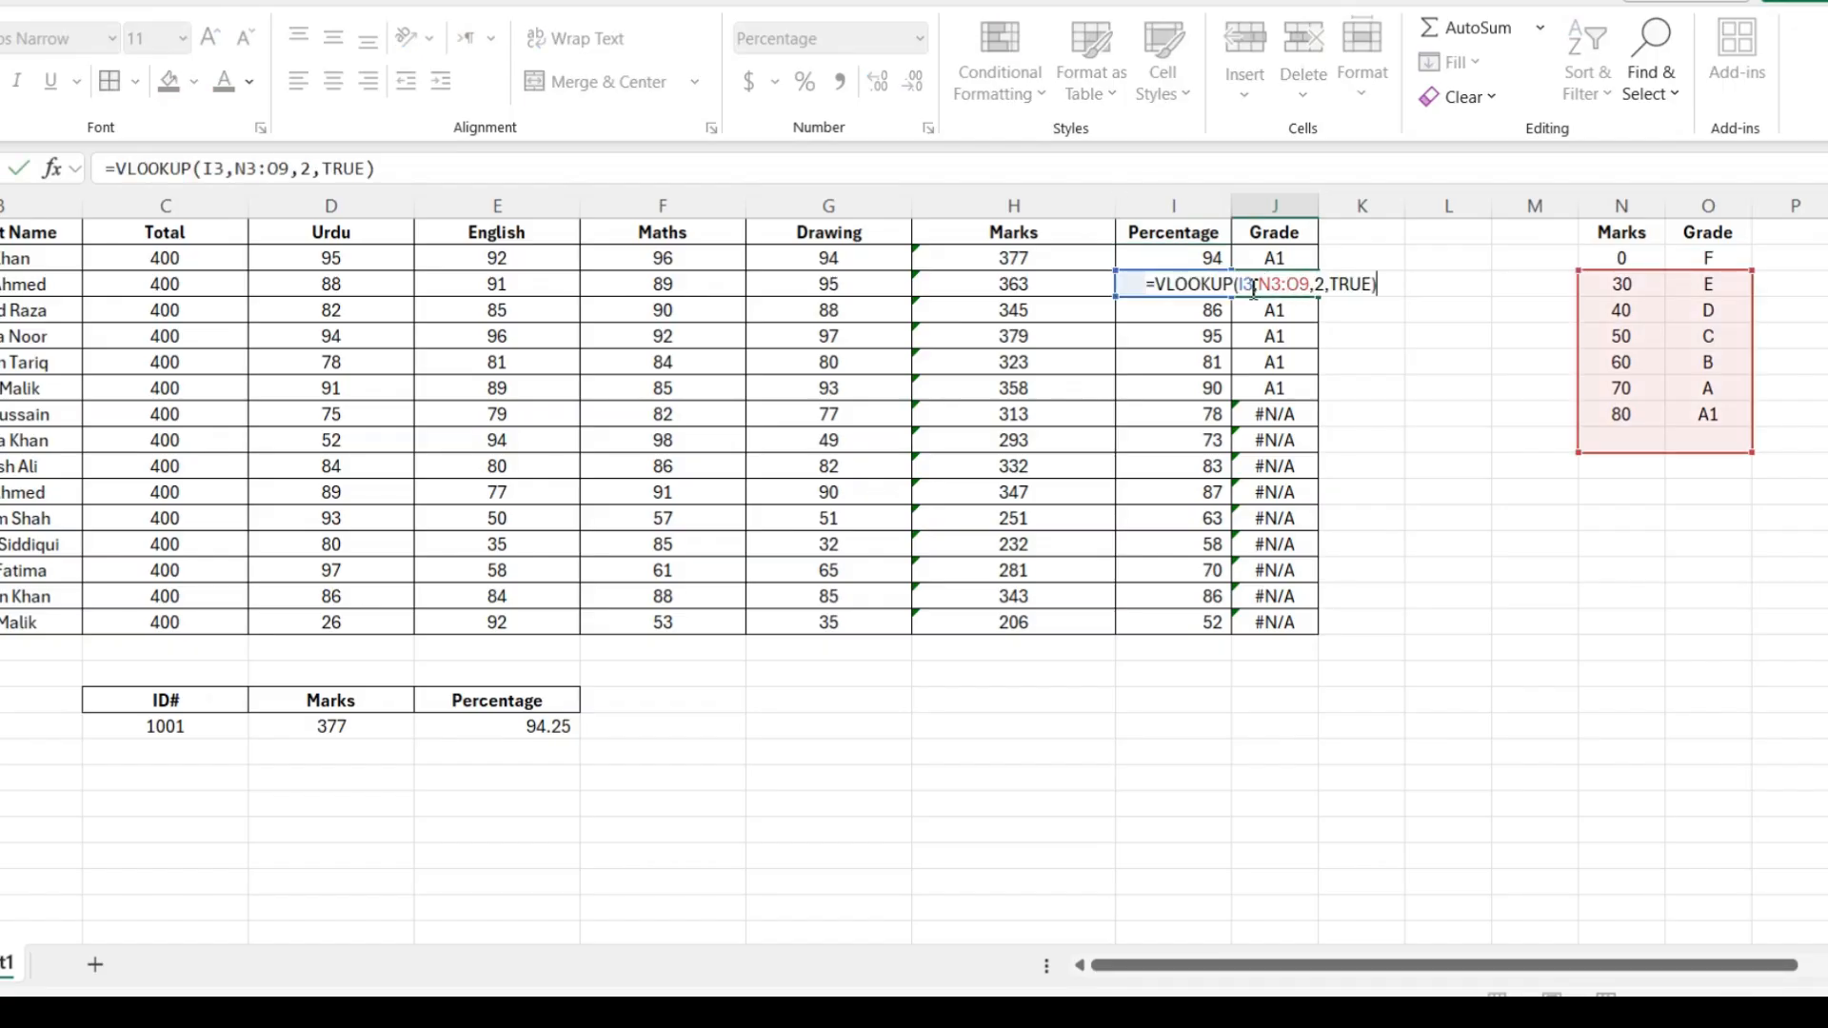
{"action": "key", "text": "Escape"}
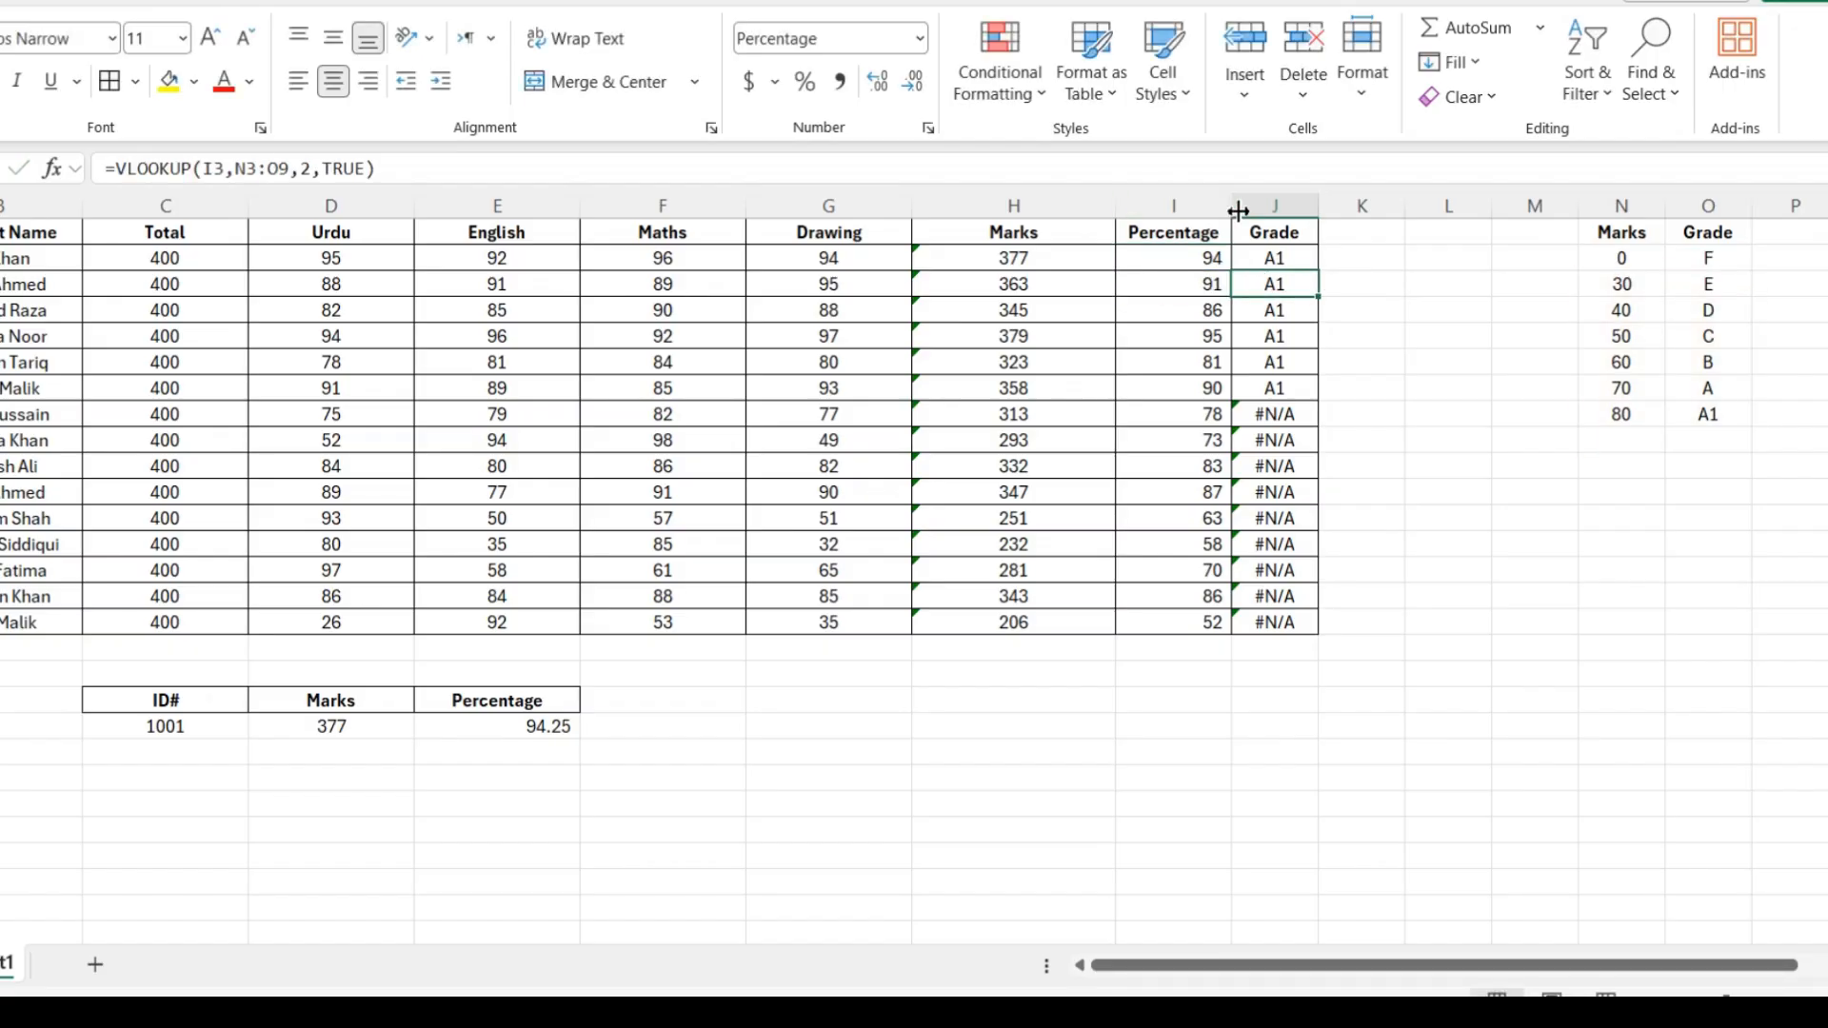
Widen the Grade column until the J3 formula fits inside its cell without covering the percentage.
{"action": "left_click_drag", "start_coordinate": [1232, 206], "coordinate": [1411, 205]}
{"action": "double_click", "coordinate": [1337, 285]}
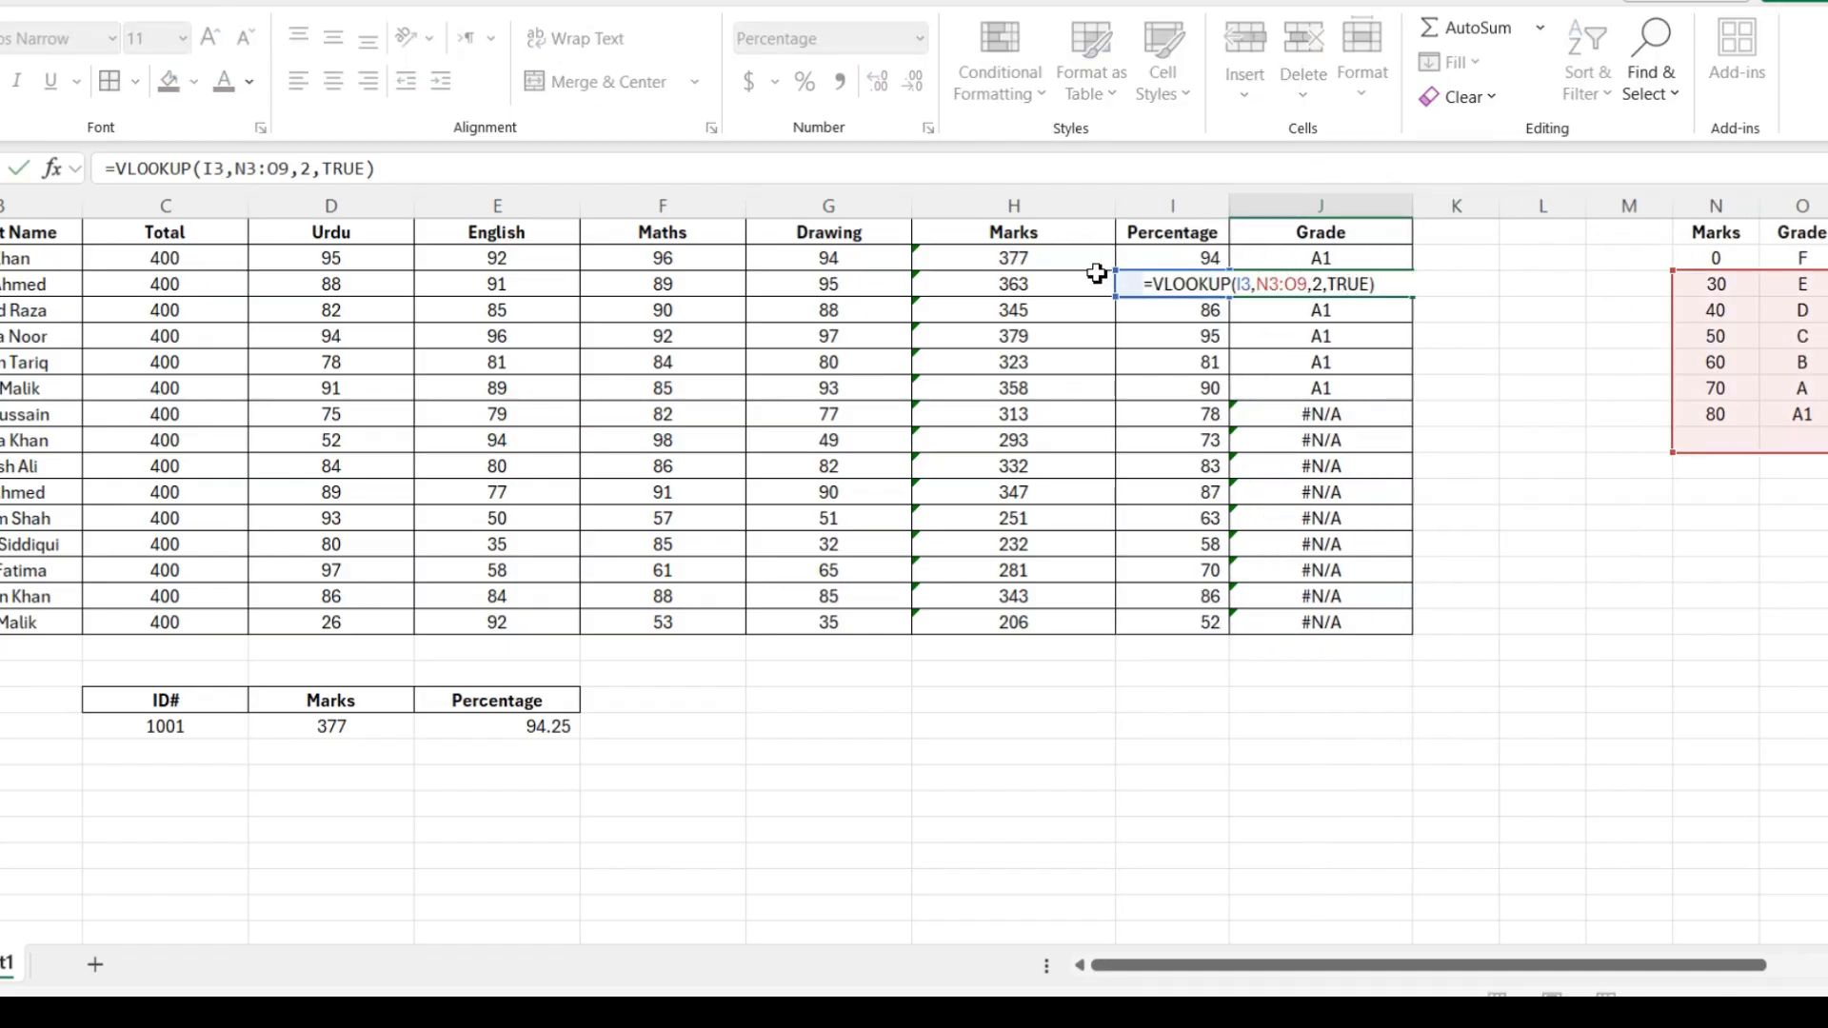
{"action": "key", "text": "Escape"}
{"action": "left_click_drag", "start_coordinate": [1417, 225], "coordinate": [1542, 206]}
{"action": "double_click", "coordinate": [1469, 280]}
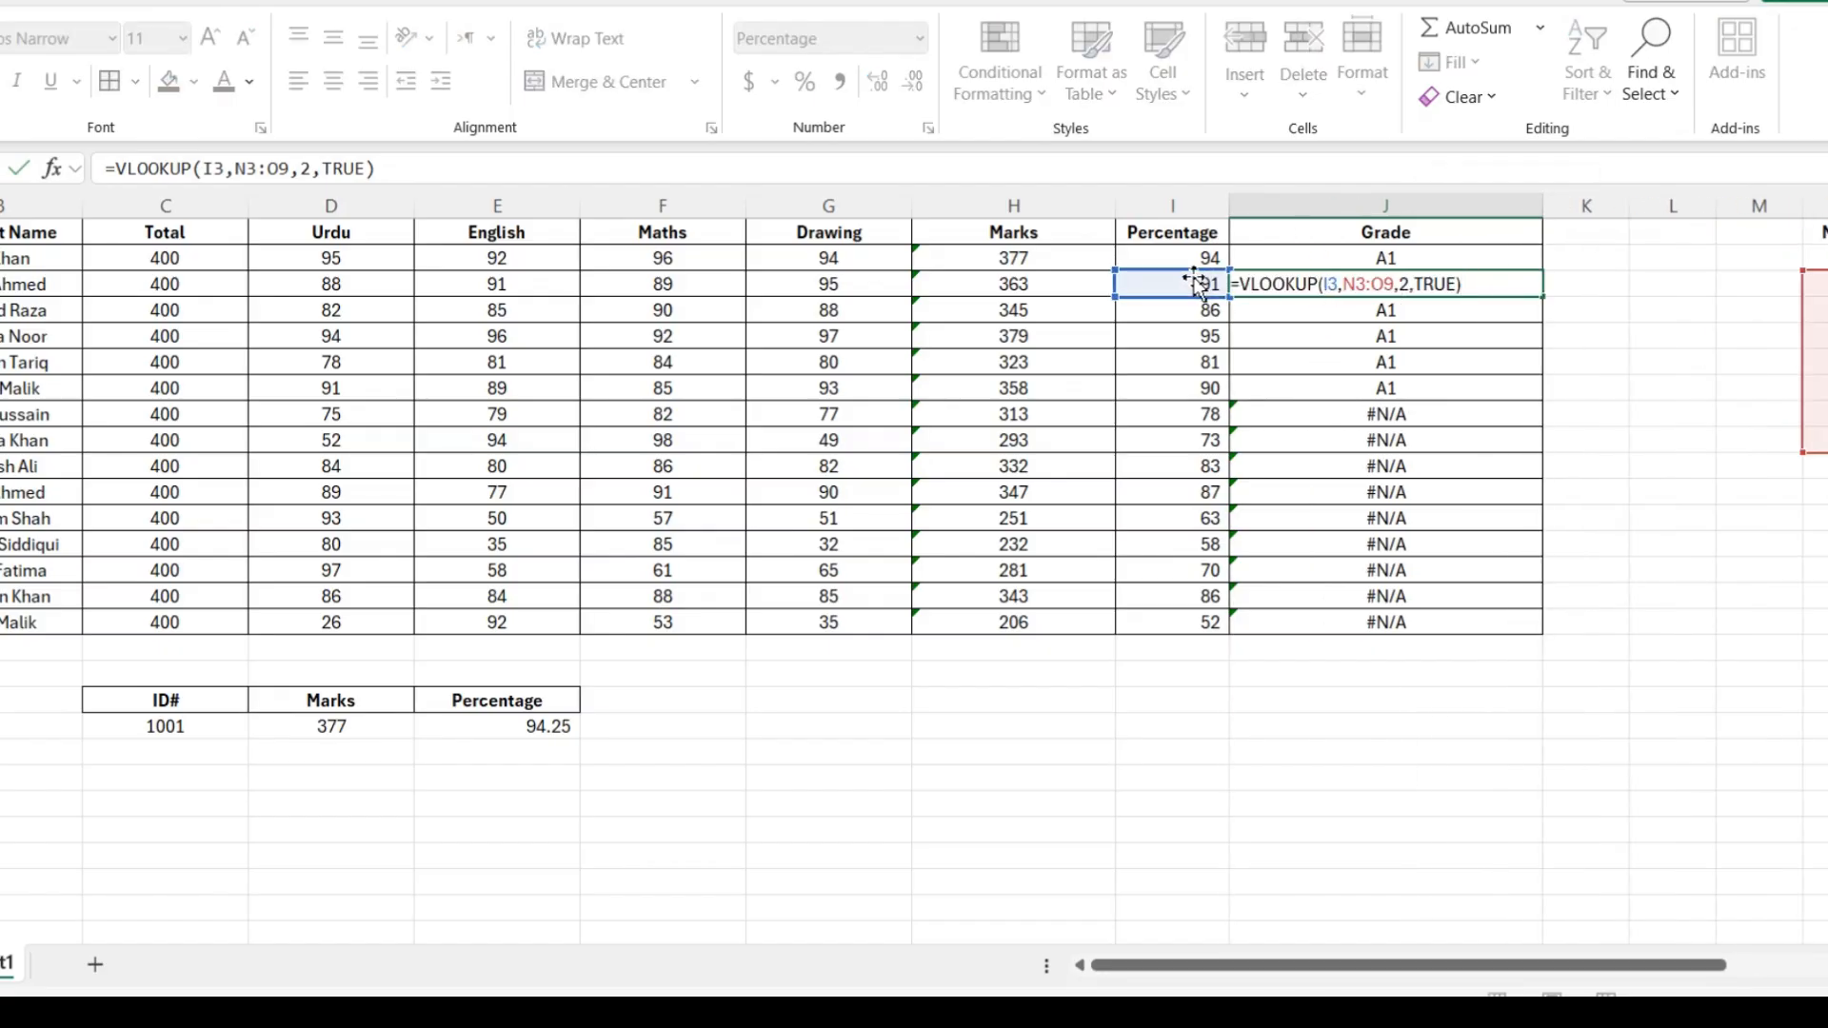
Inspect the references in the J7 grade formula, and narrow columns J to L to bring the grade table back into view.
{"action": "key", "text": "Return"}
{"action": "key", "text": "Down"}
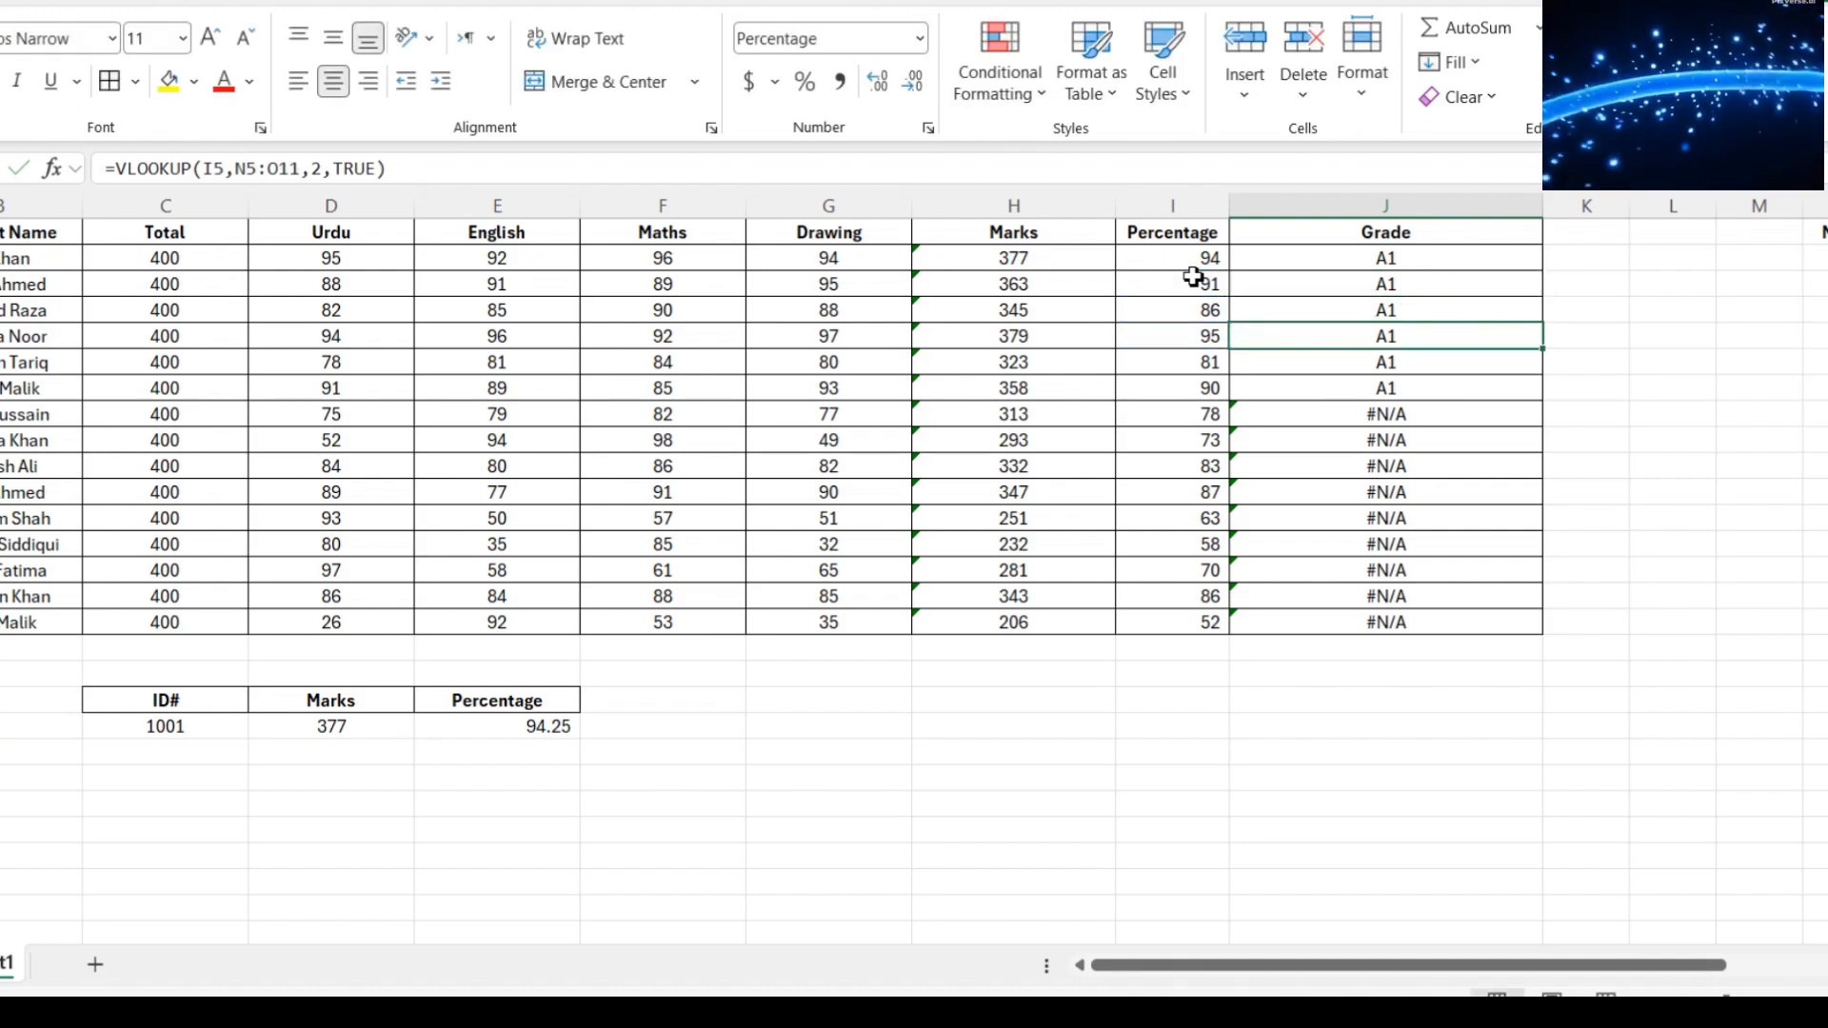
{"action": "key", "text": "Down"}
{"action": "key", "text": "Down"}
{"action": "key", "text": "F2"}
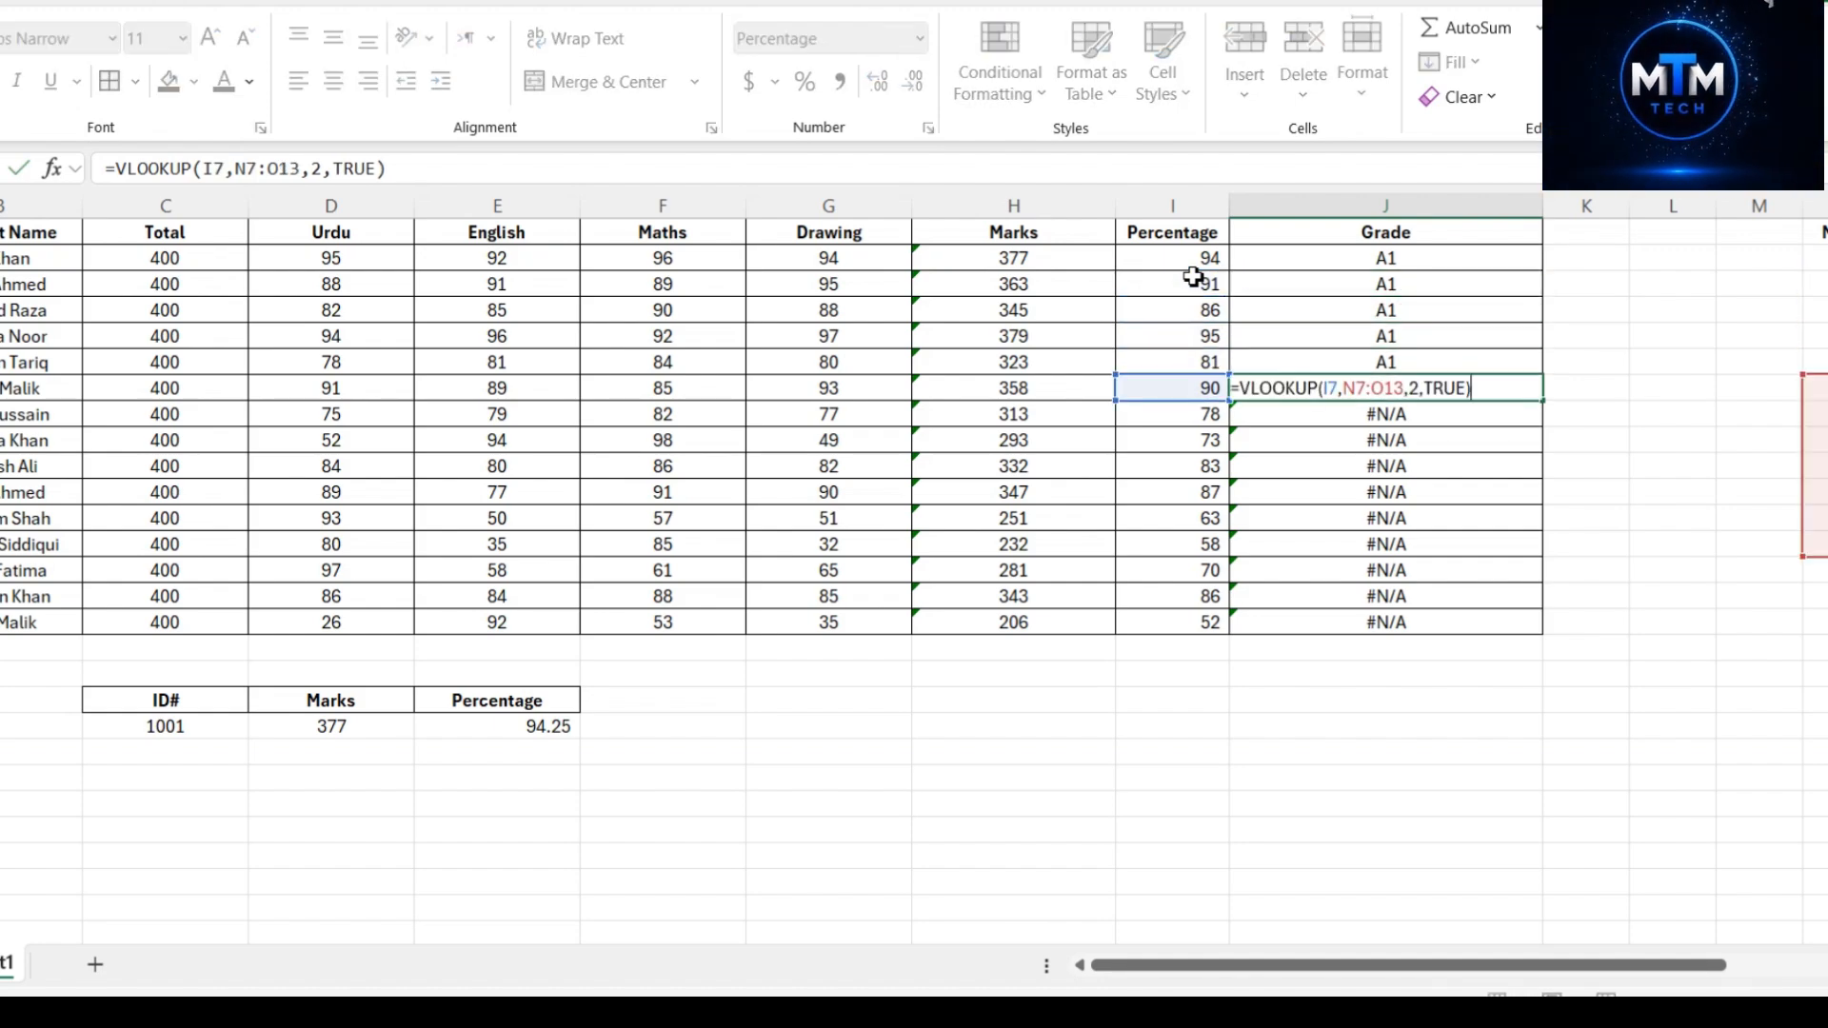
{"action": "key", "text": "ctrl+Return"}
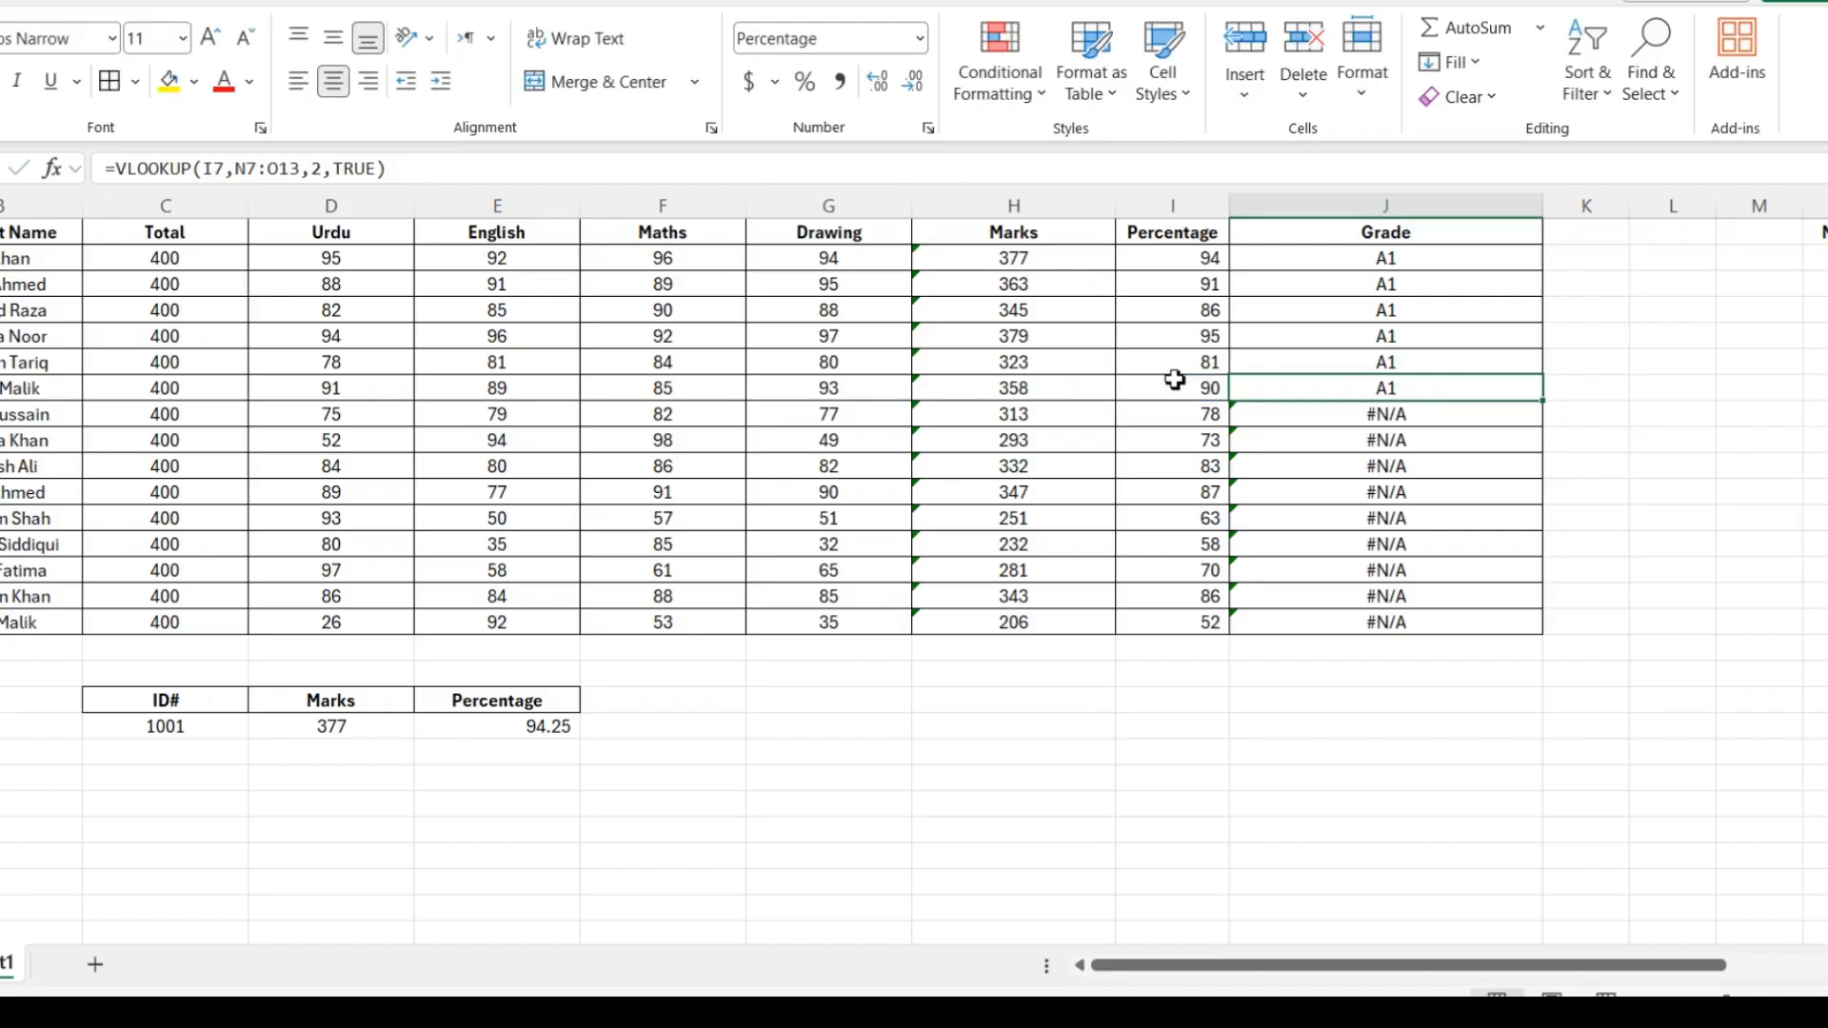
{"action": "left_click_drag", "start_coordinate": [1716, 203], "coordinate": [1411, 200]}
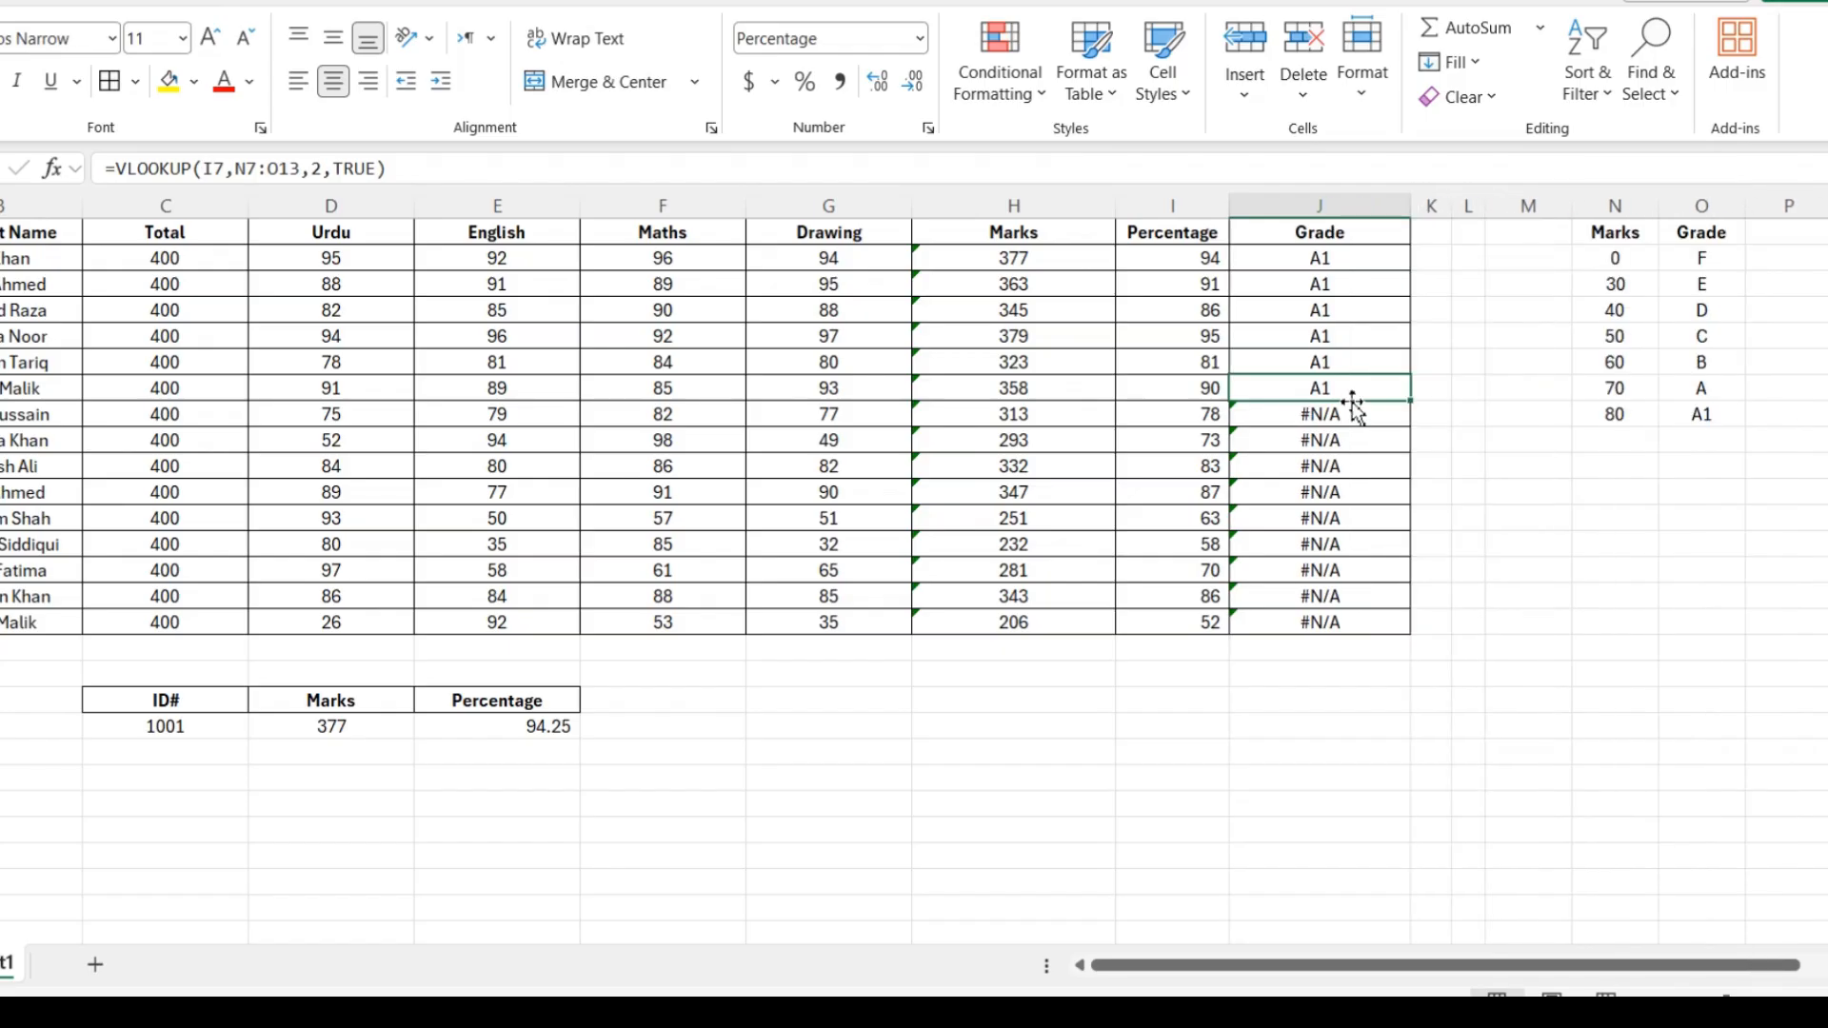
Go through the grade formulas from J2 down to J8, checking which table range each one references.
{"action": "double_click", "coordinate": [1352, 262]}
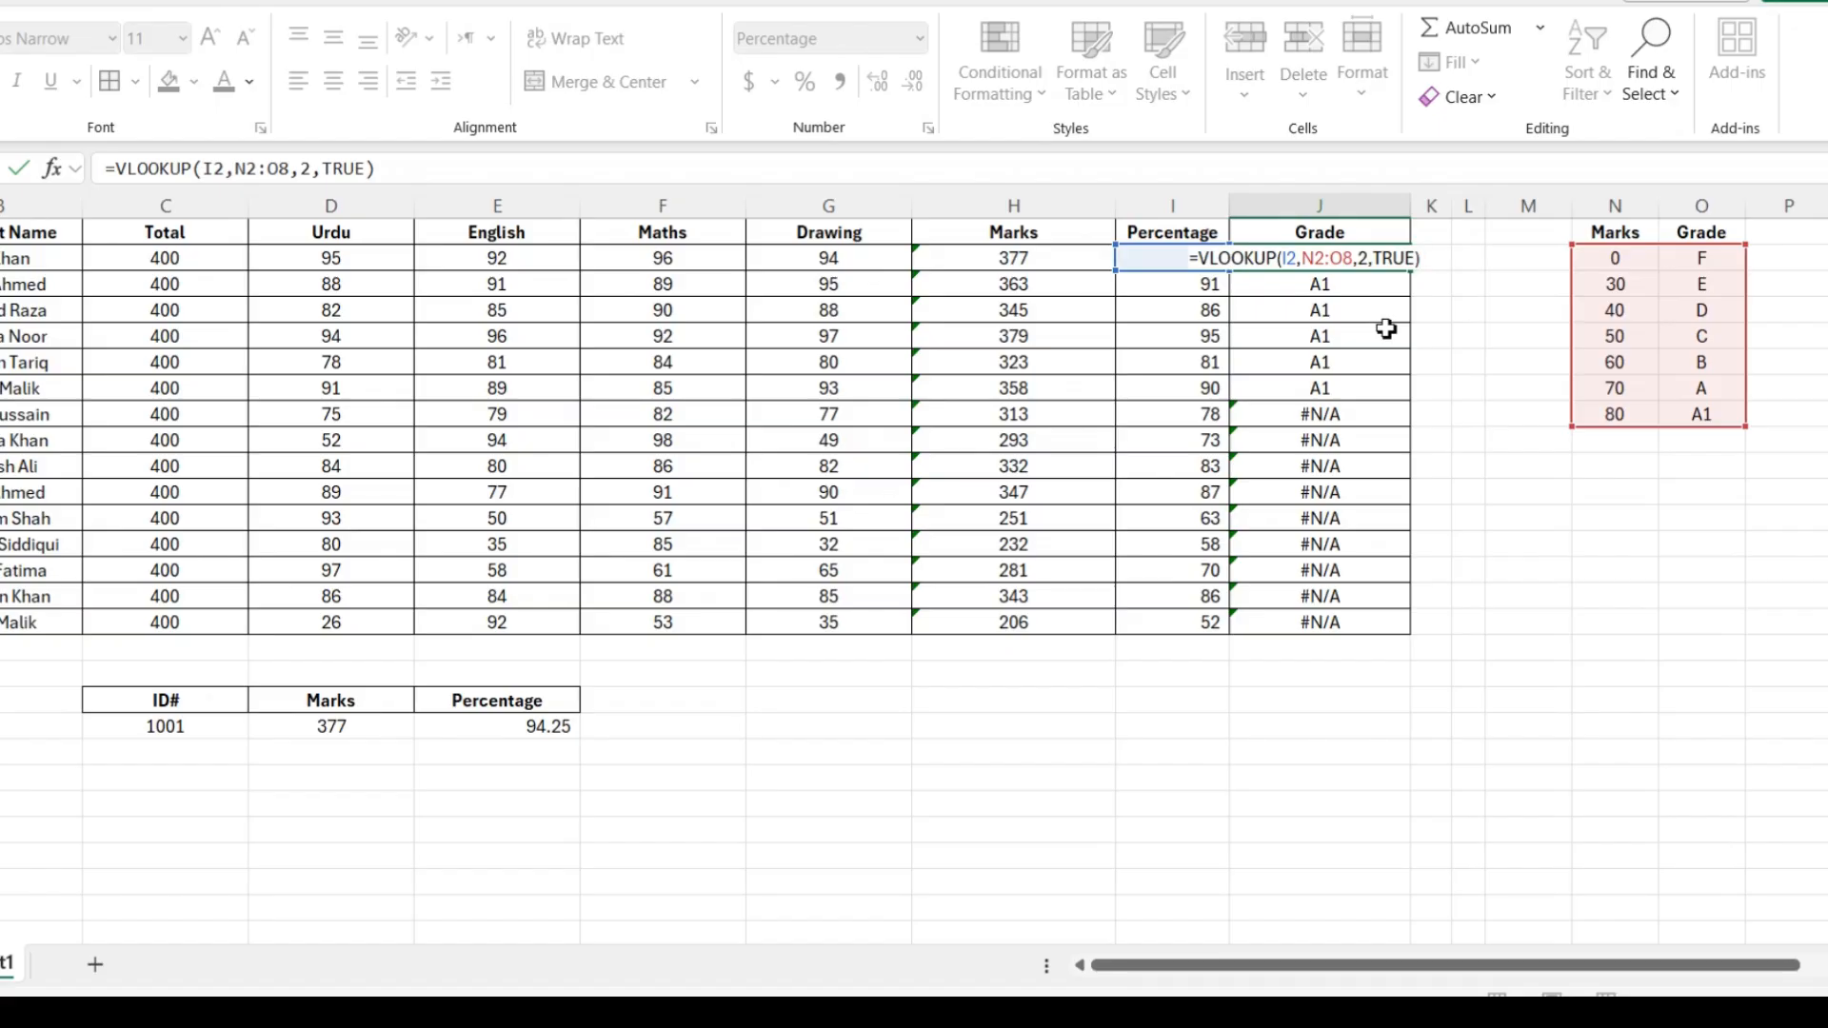
{"action": "key", "text": "Return"}
{"action": "key", "text": "F2"}
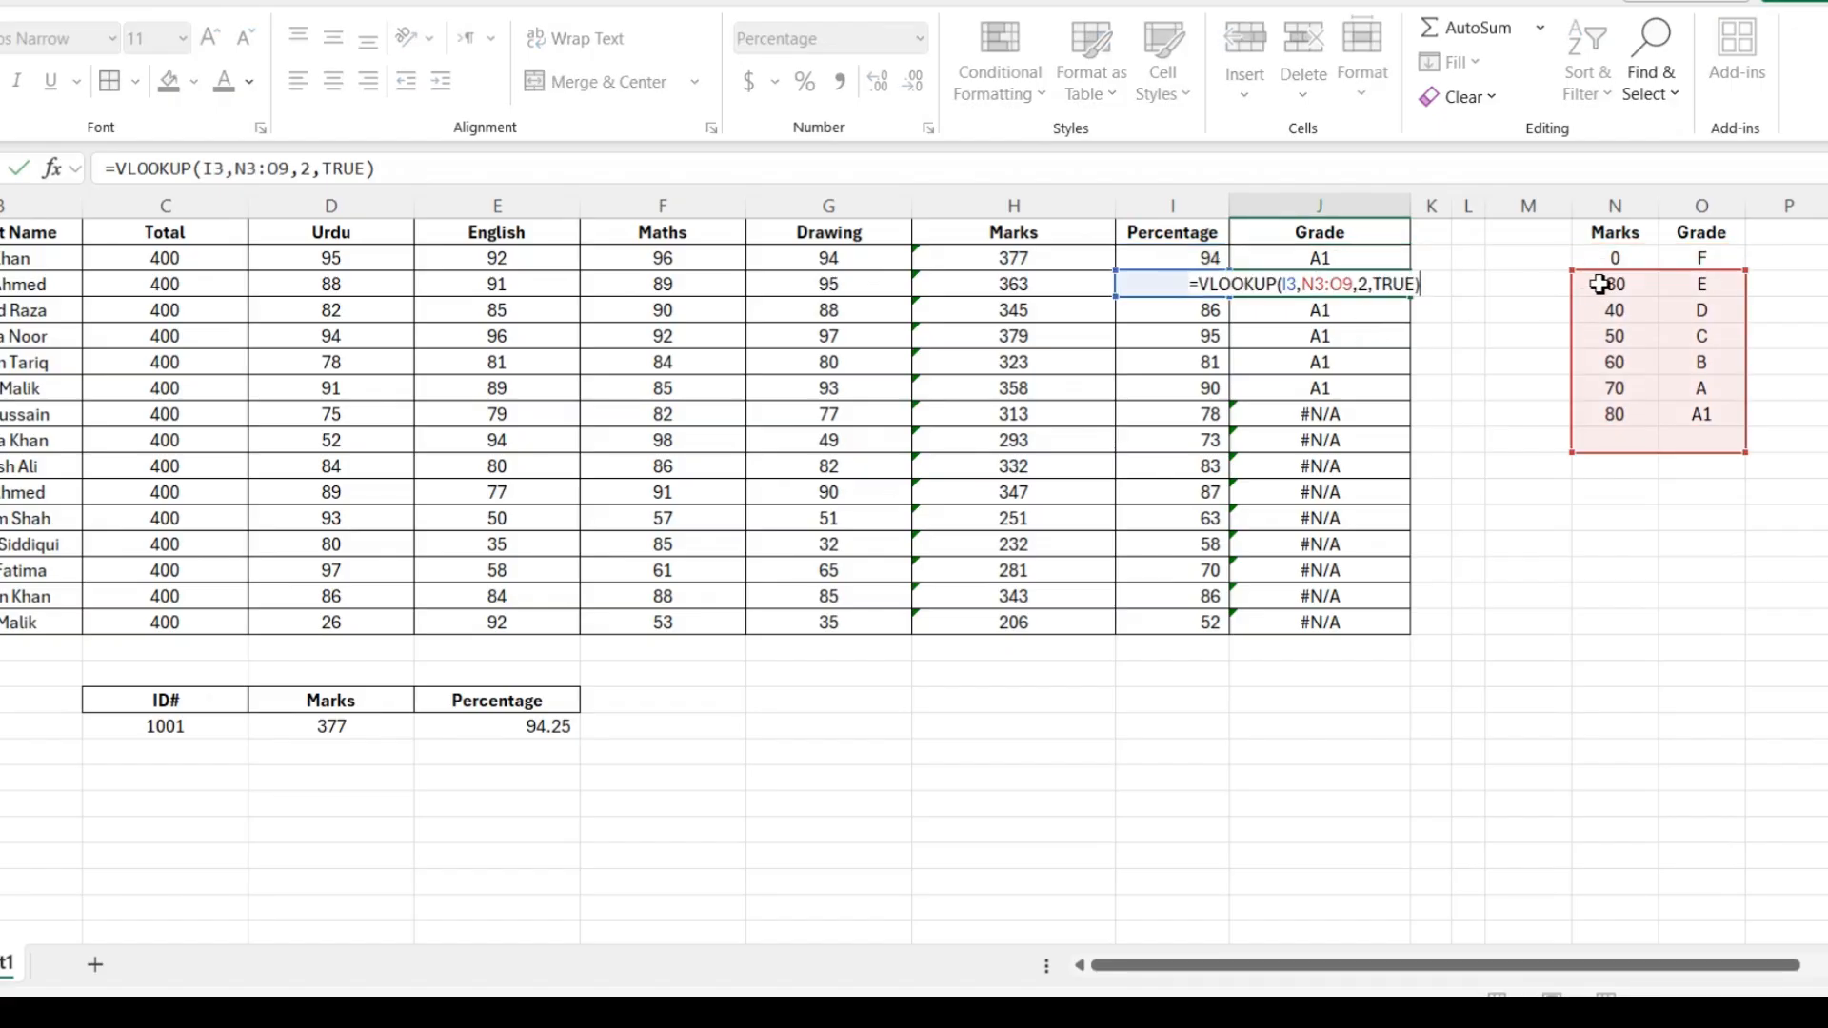
{"action": "key", "text": "Return"}
{"action": "key", "text": "F2"}
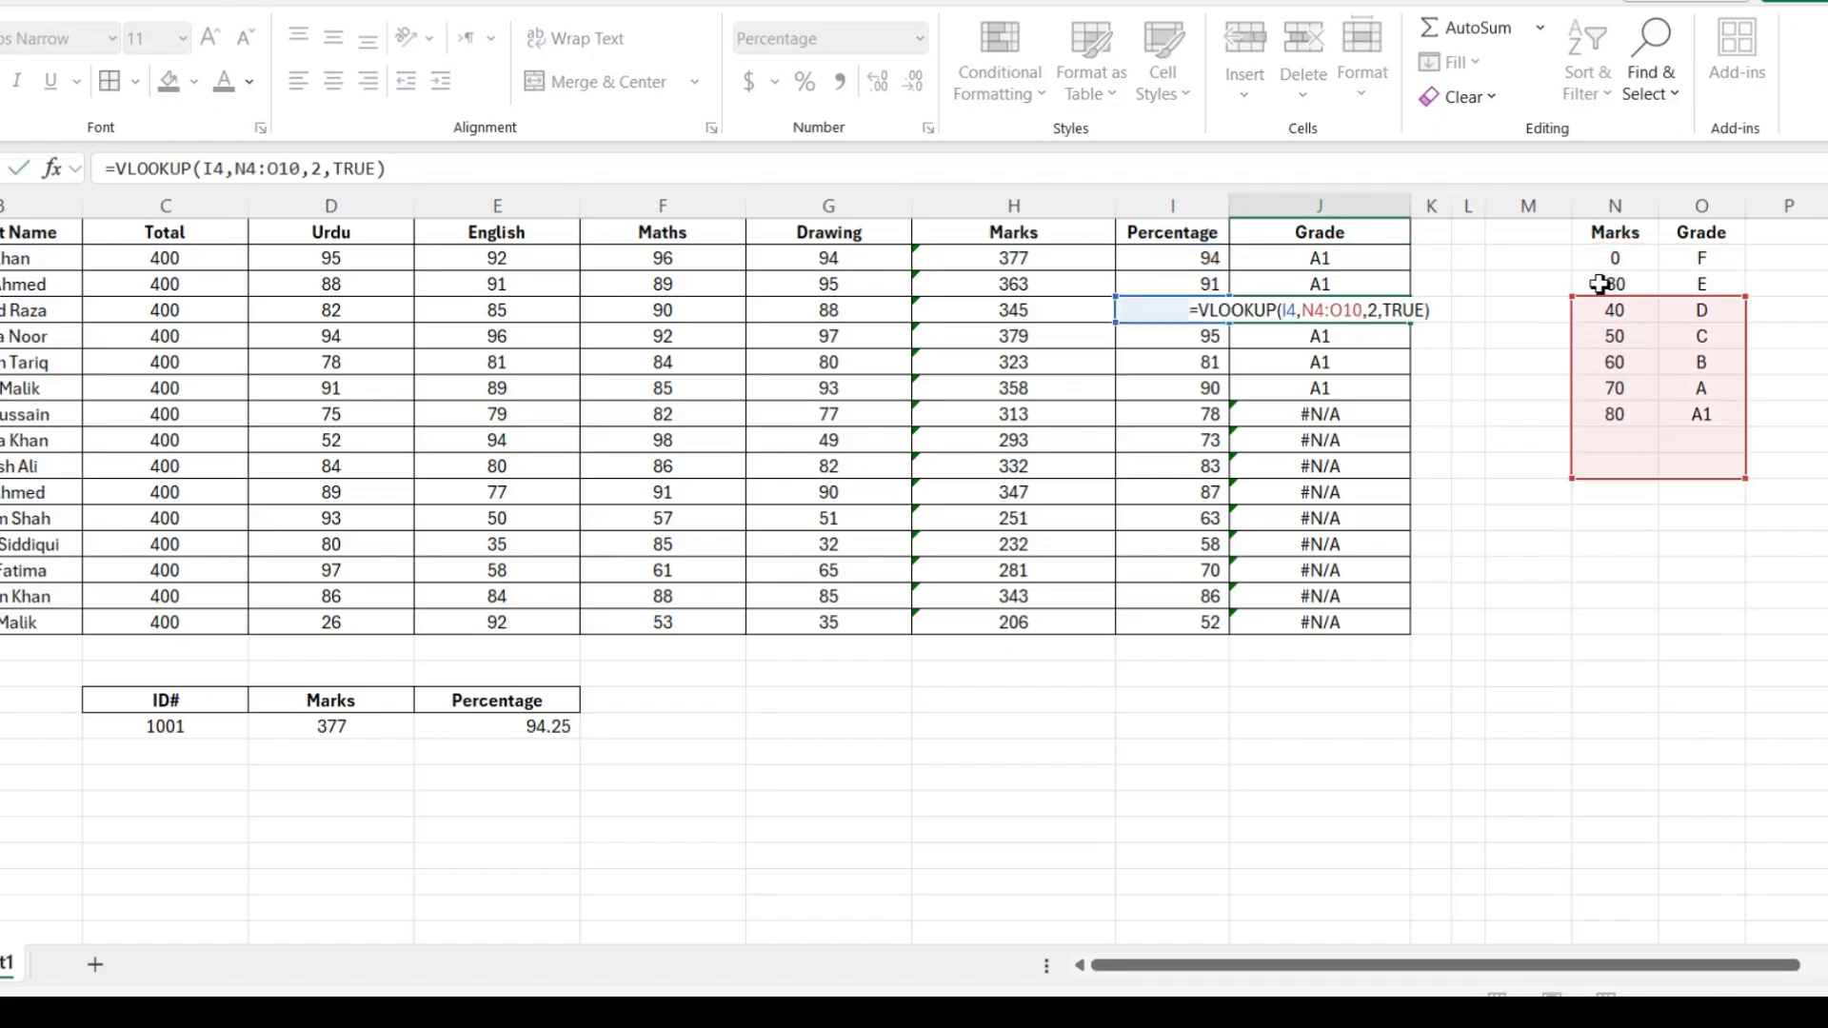
{"action": "key", "text": "Return"}
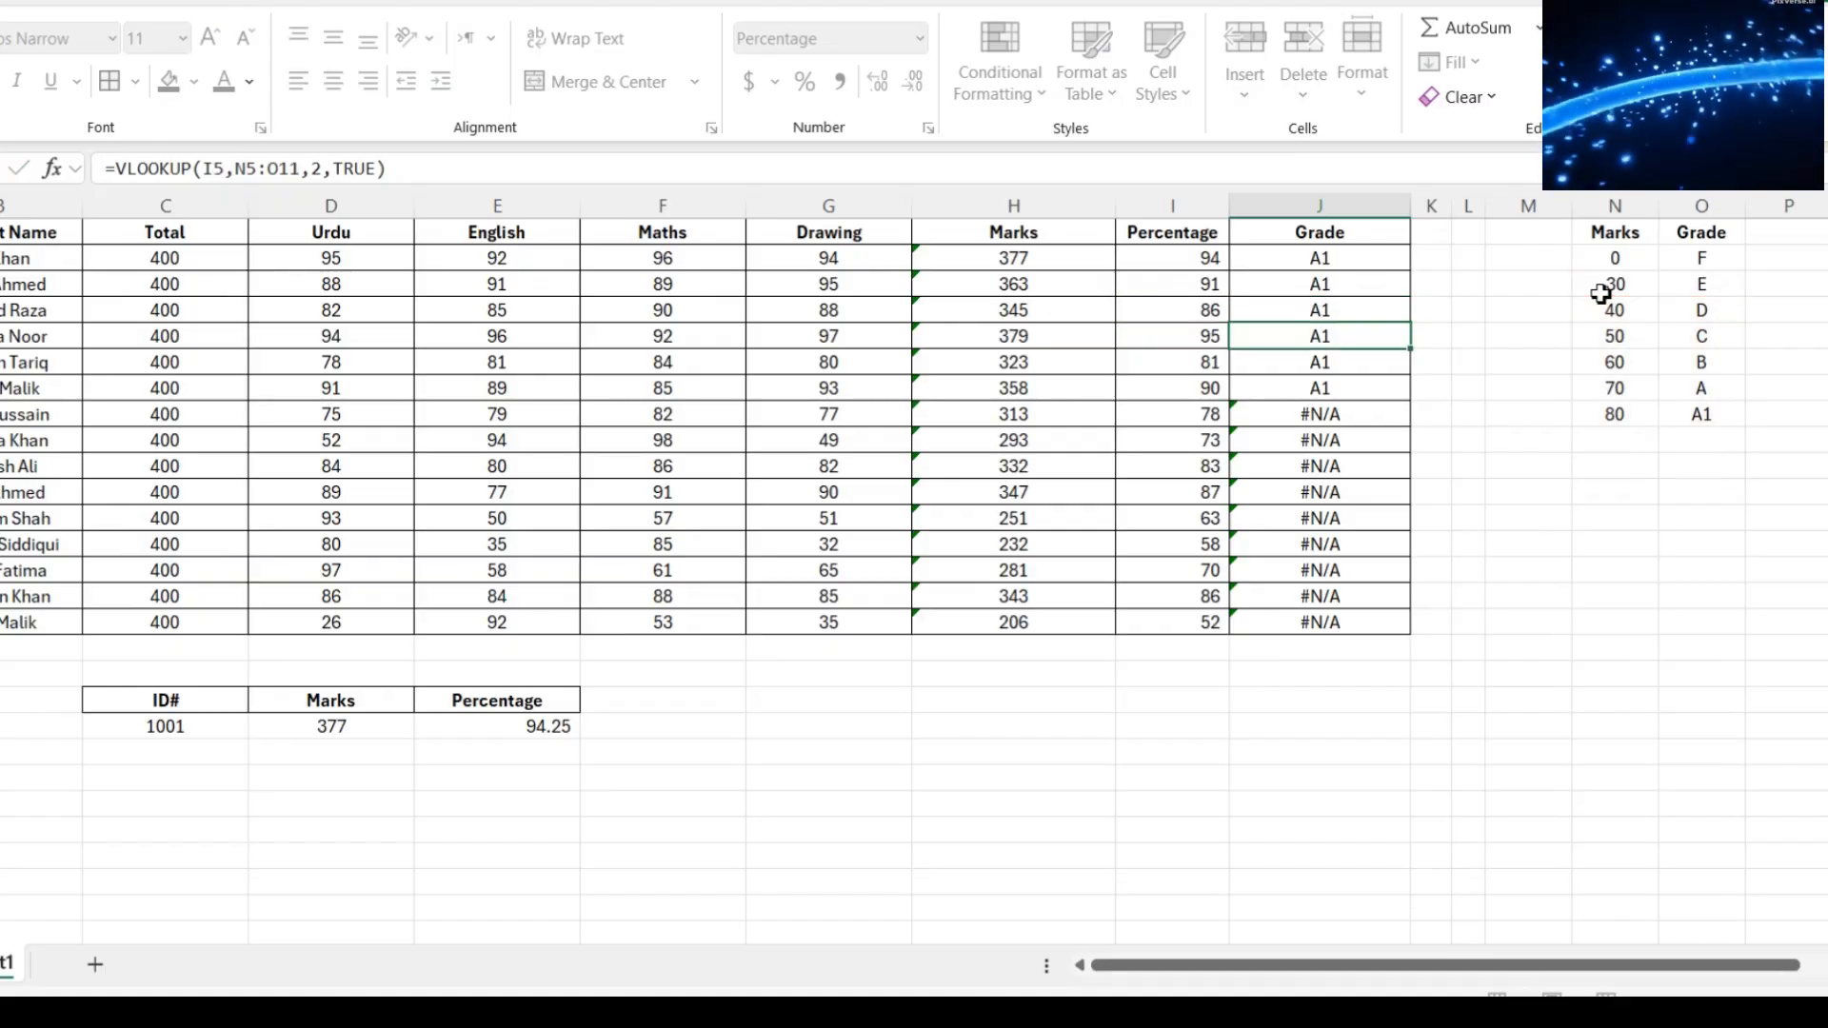
{"action": "key", "text": "Return"}
{"action": "key", "text": "F2"}
{"action": "key", "text": "Return"}
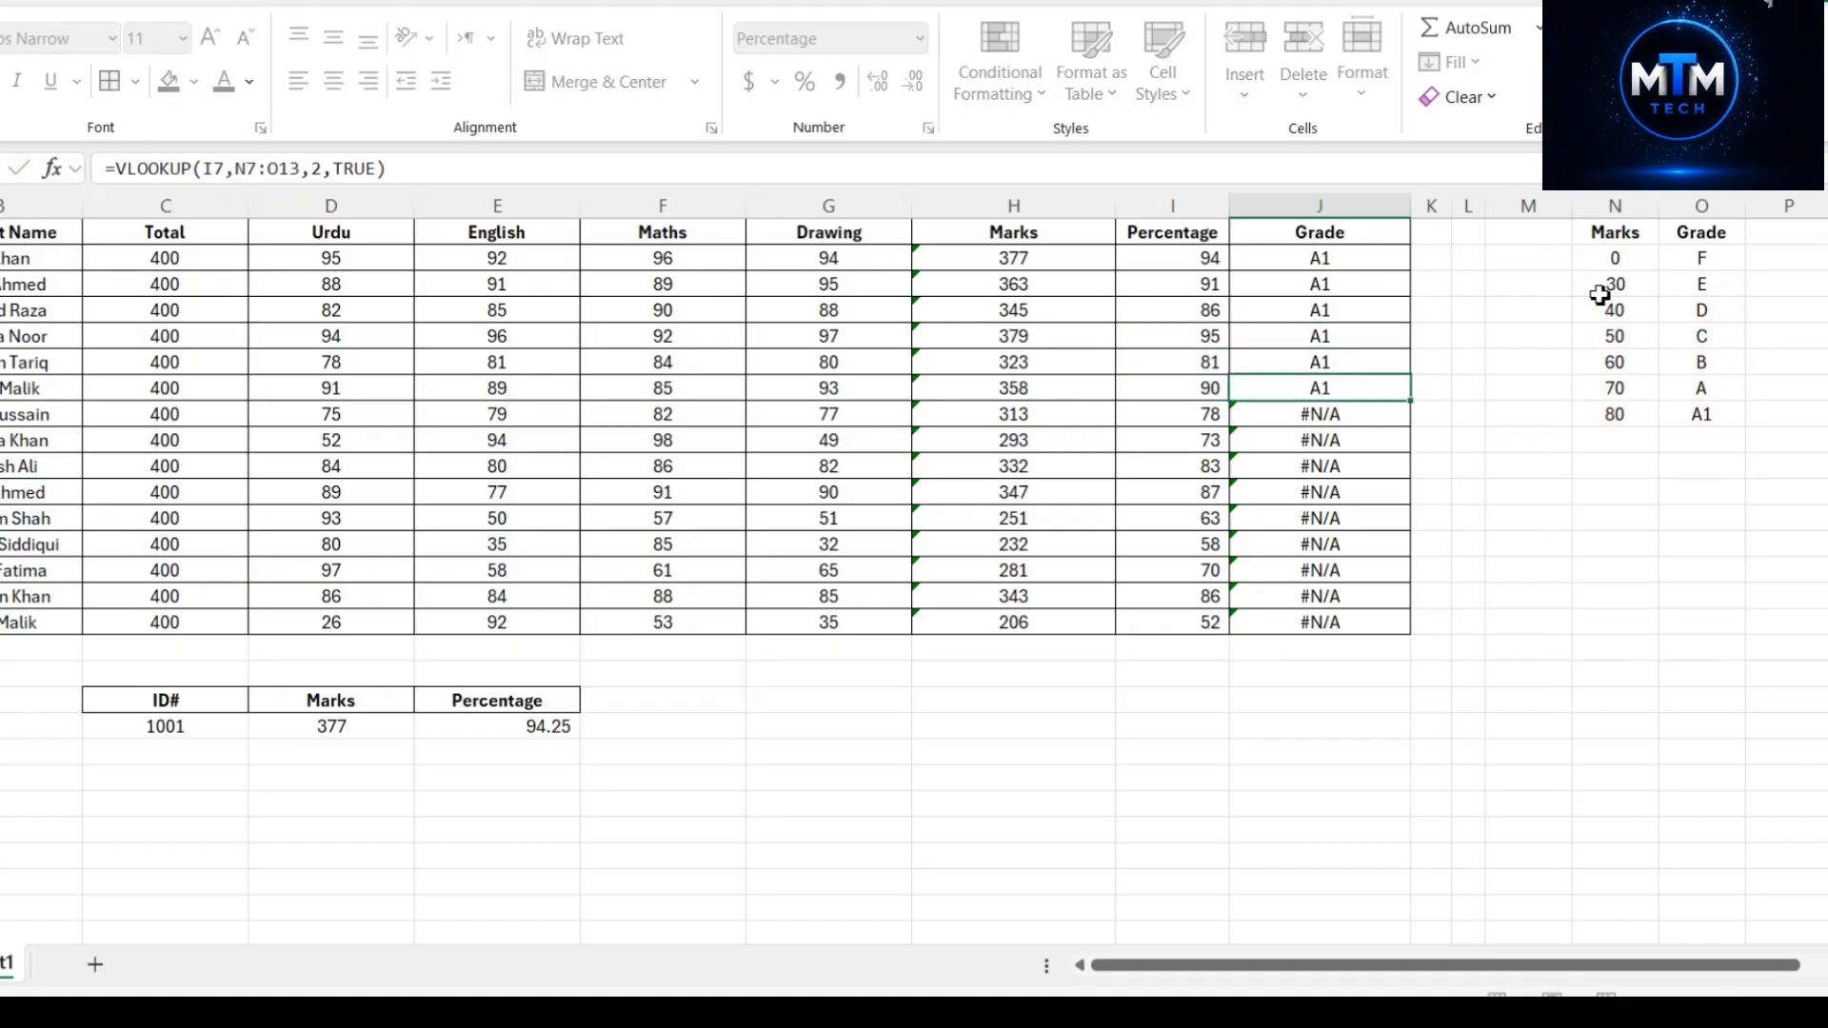
{"action": "key", "text": "Return"}
{"action": "key", "text": "F2"}
{"action": "key", "text": "Escape"}
Make the table range in the J2 grade formula absolute, giving =VLOOKUP(I2,$N$2:$O$8,2,TRUE).
{"action": "key", "text": "Up"}
{"action": "key", "text": "Up"}
{"action": "key", "text": "Up"}
{"action": "key", "text": "Up"}
{"action": "key", "text": "Up"}
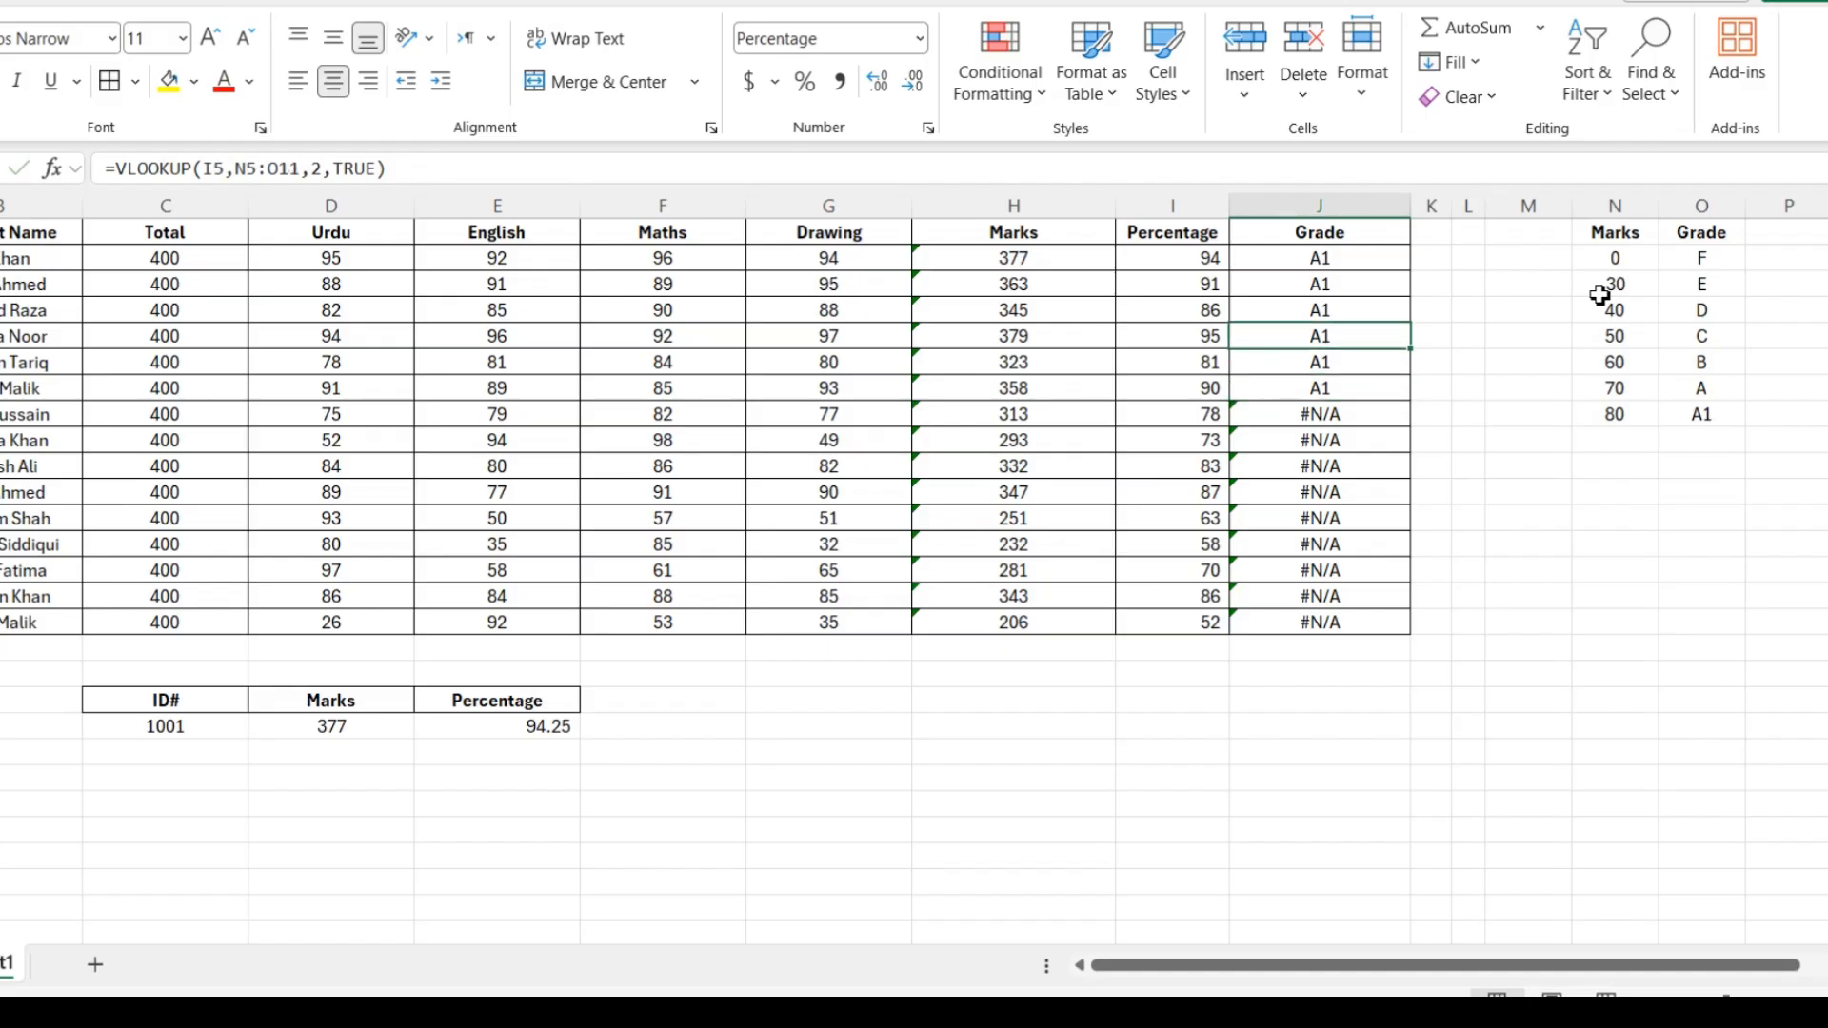
{"action": "key", "text": "F2"}
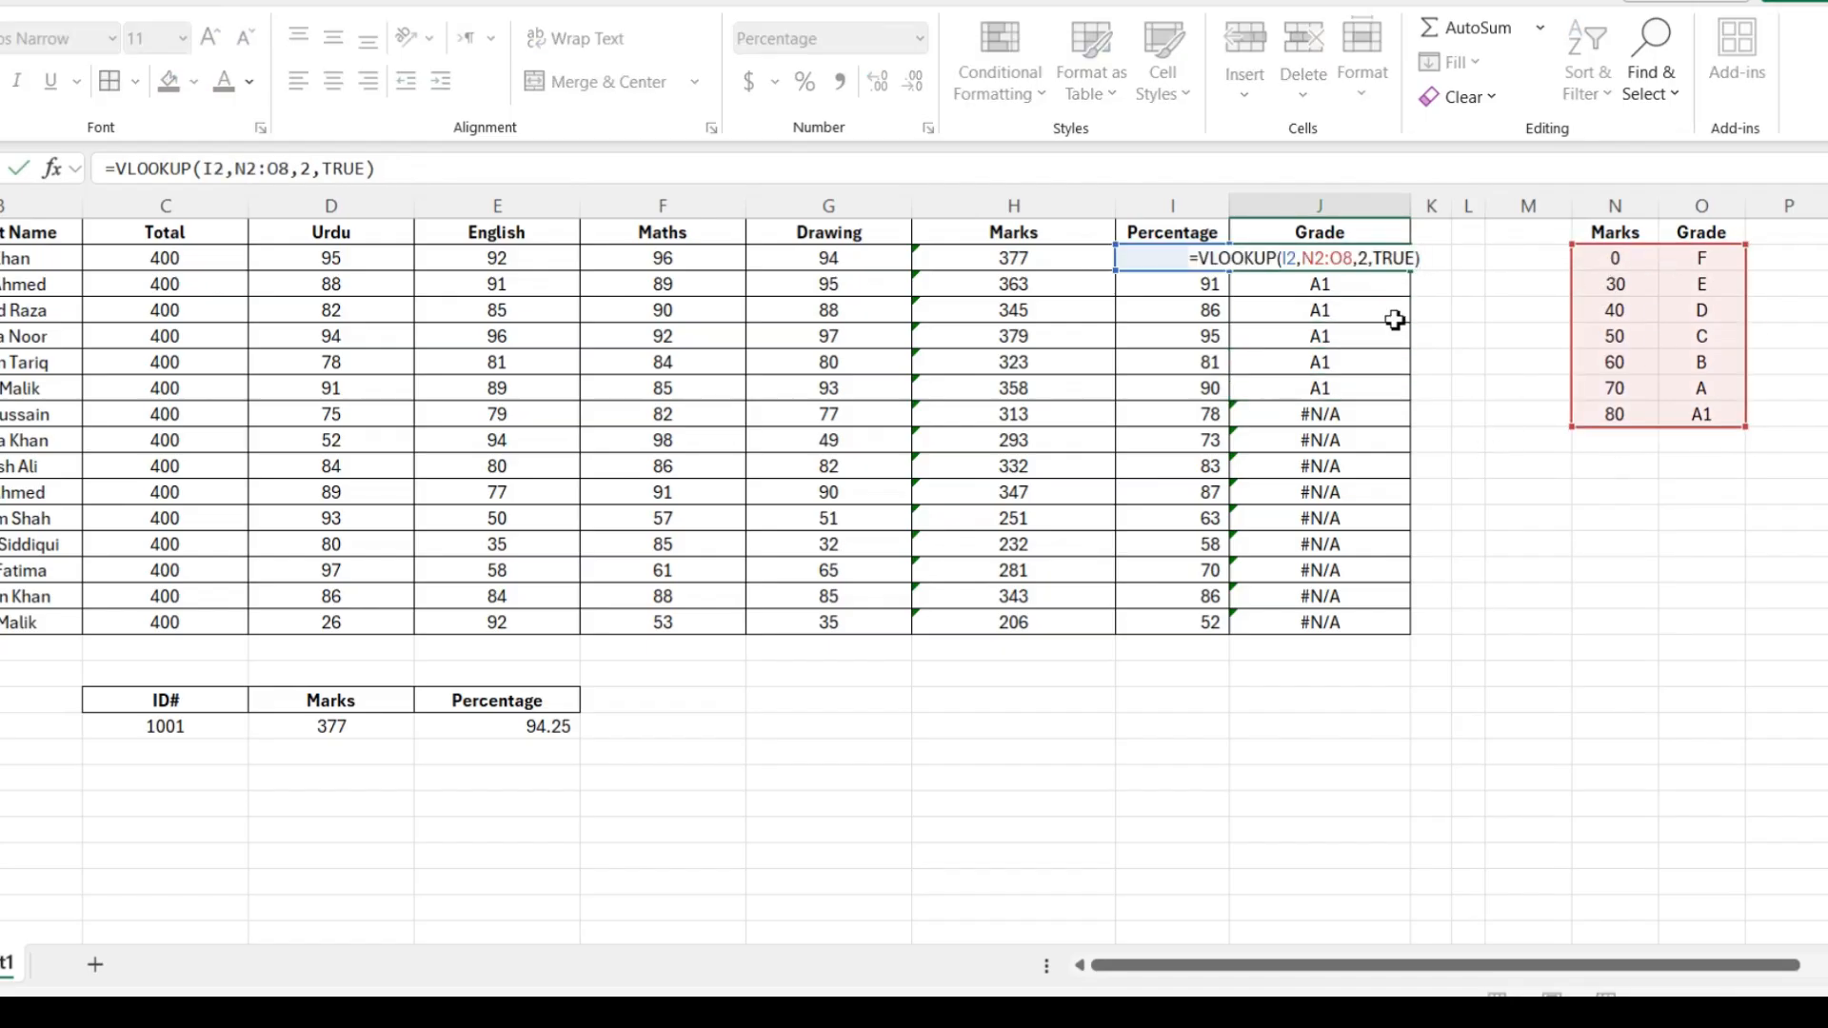
{"action": "left_click", "coordinate": [1328, 263]}
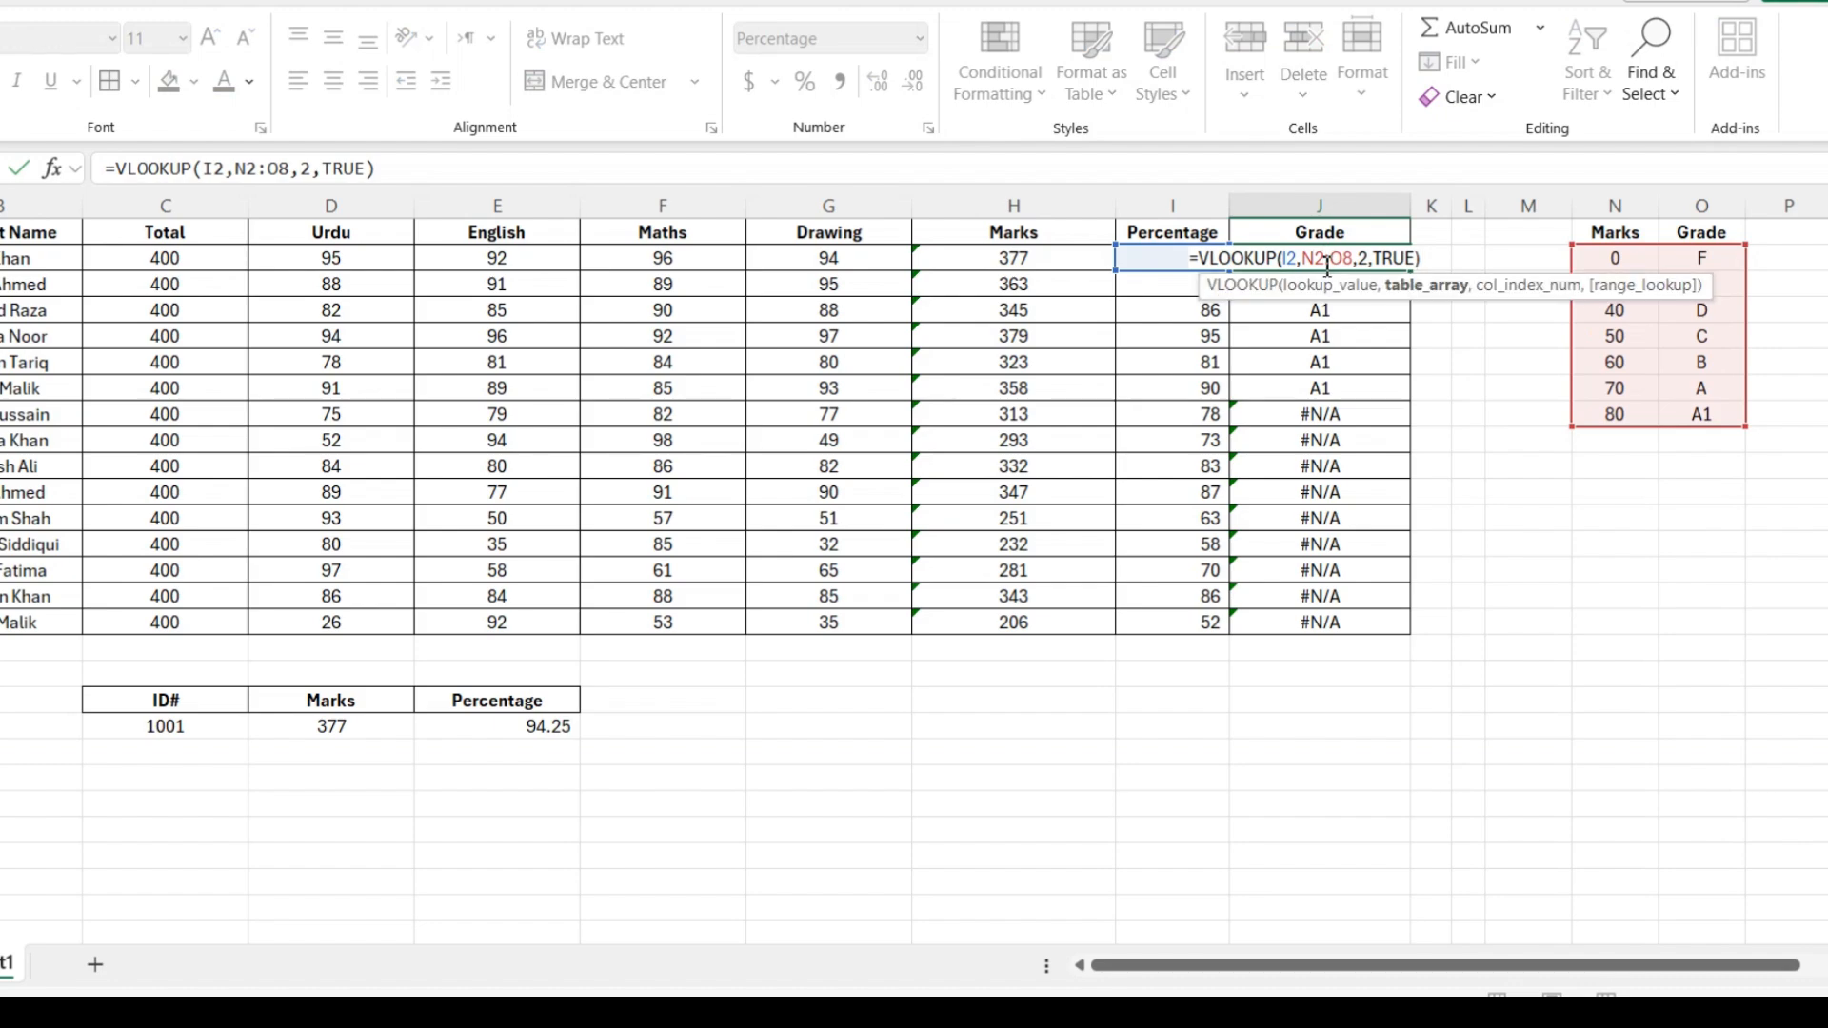
{"action": "key", "text": "F4"}
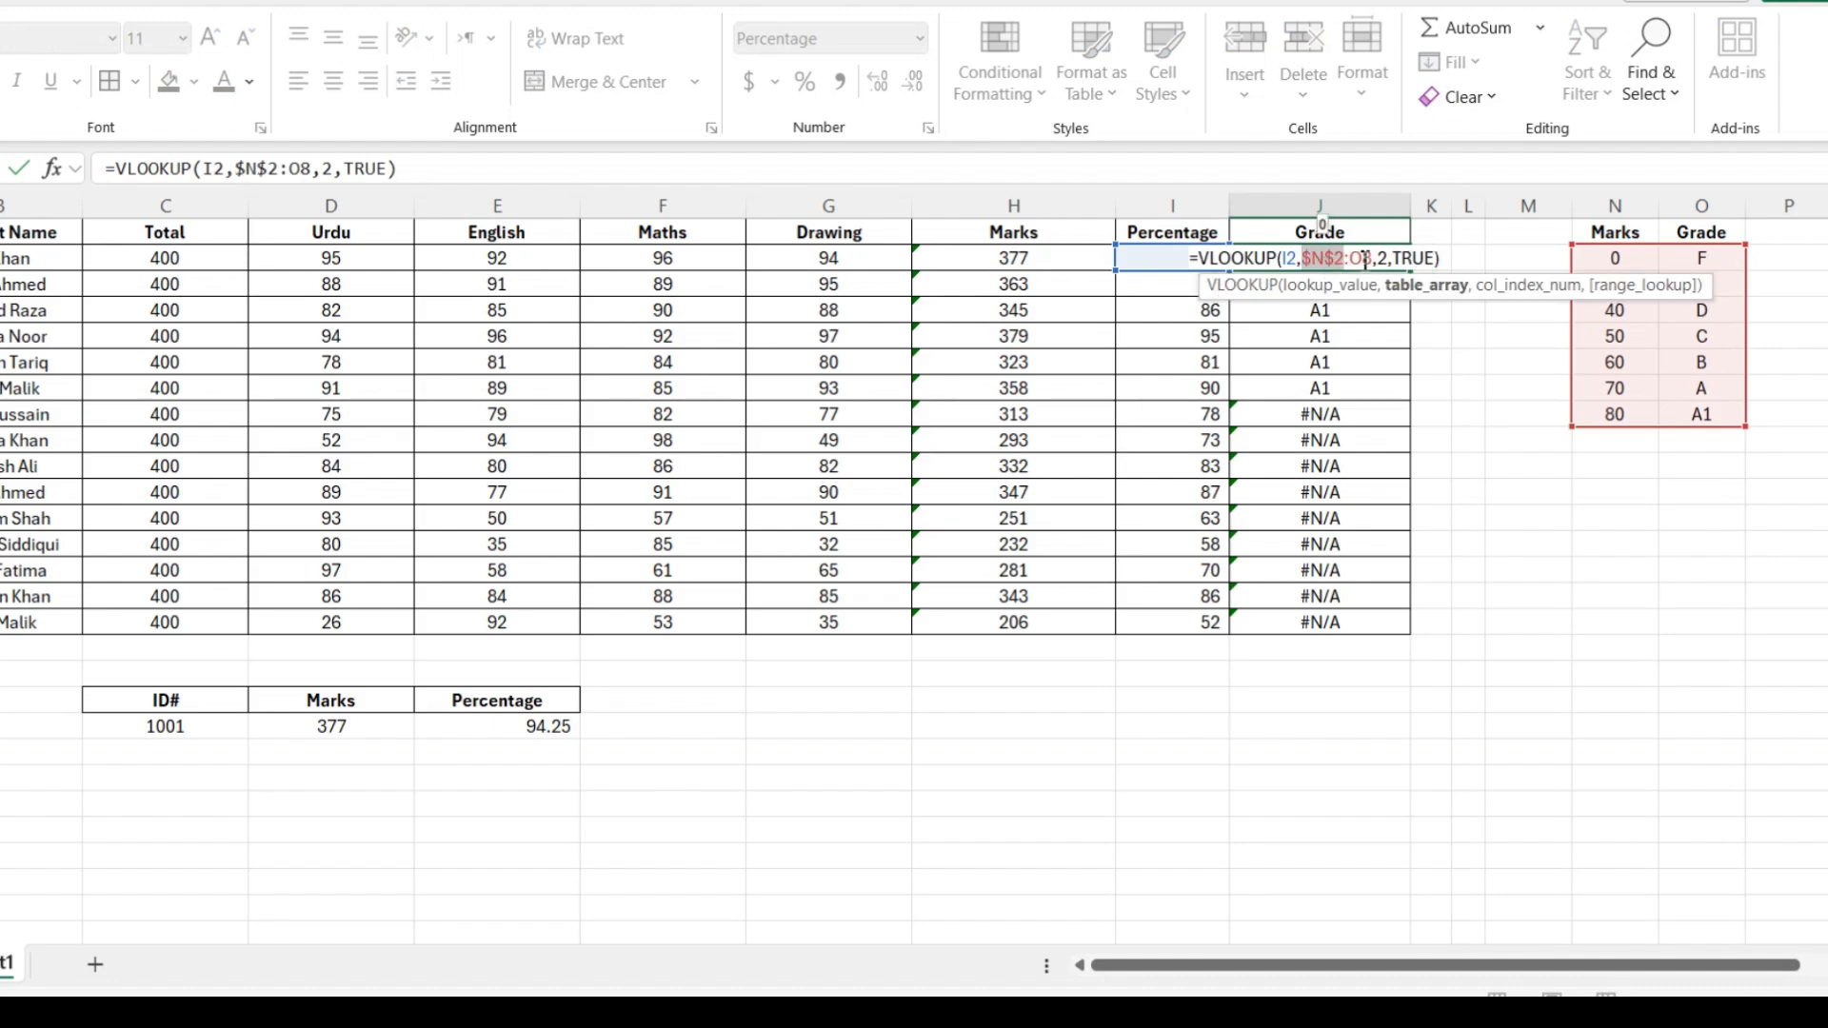
{"action": "left_click", "coordinate": [1365, 258]}
{"action": "key", "text": "F4"}
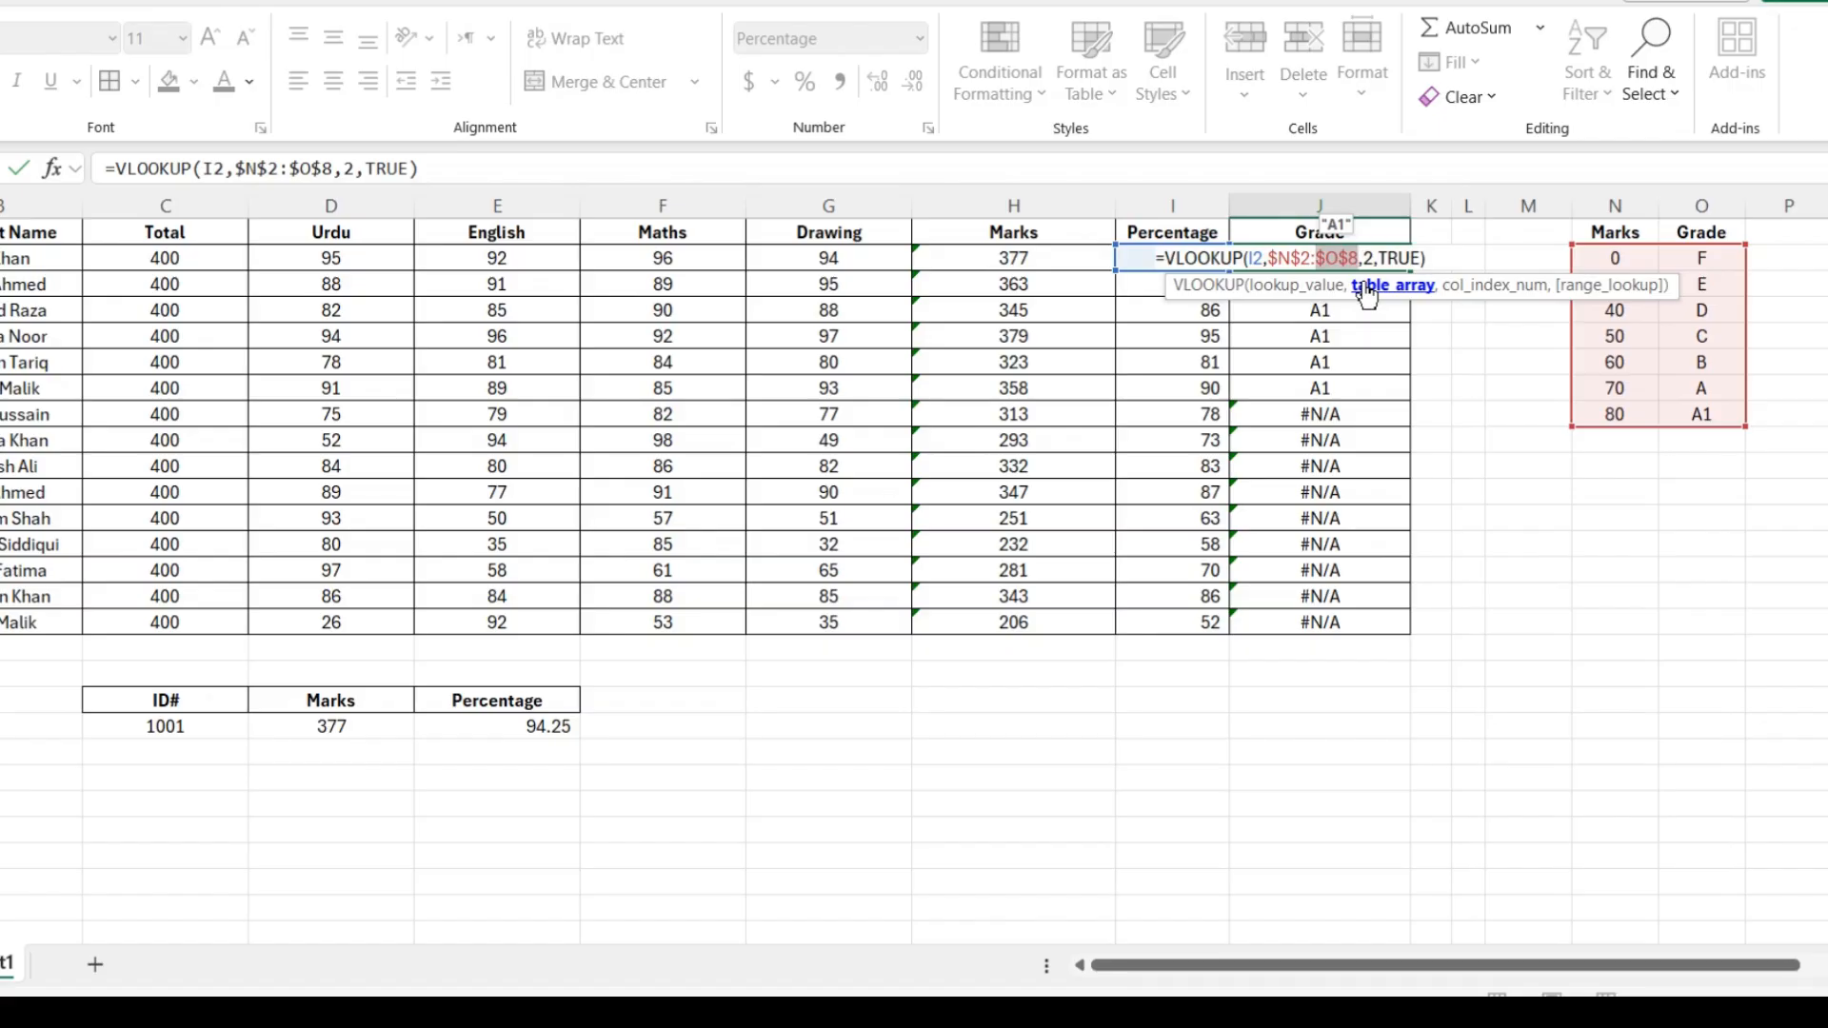
{"action": "key", "text": "Return"}
Fill the J2 grade formula with the absolute table range down through J16.
{"action": "key", "text": "Up"}
{"action": "key", "text": "shift+Down"}
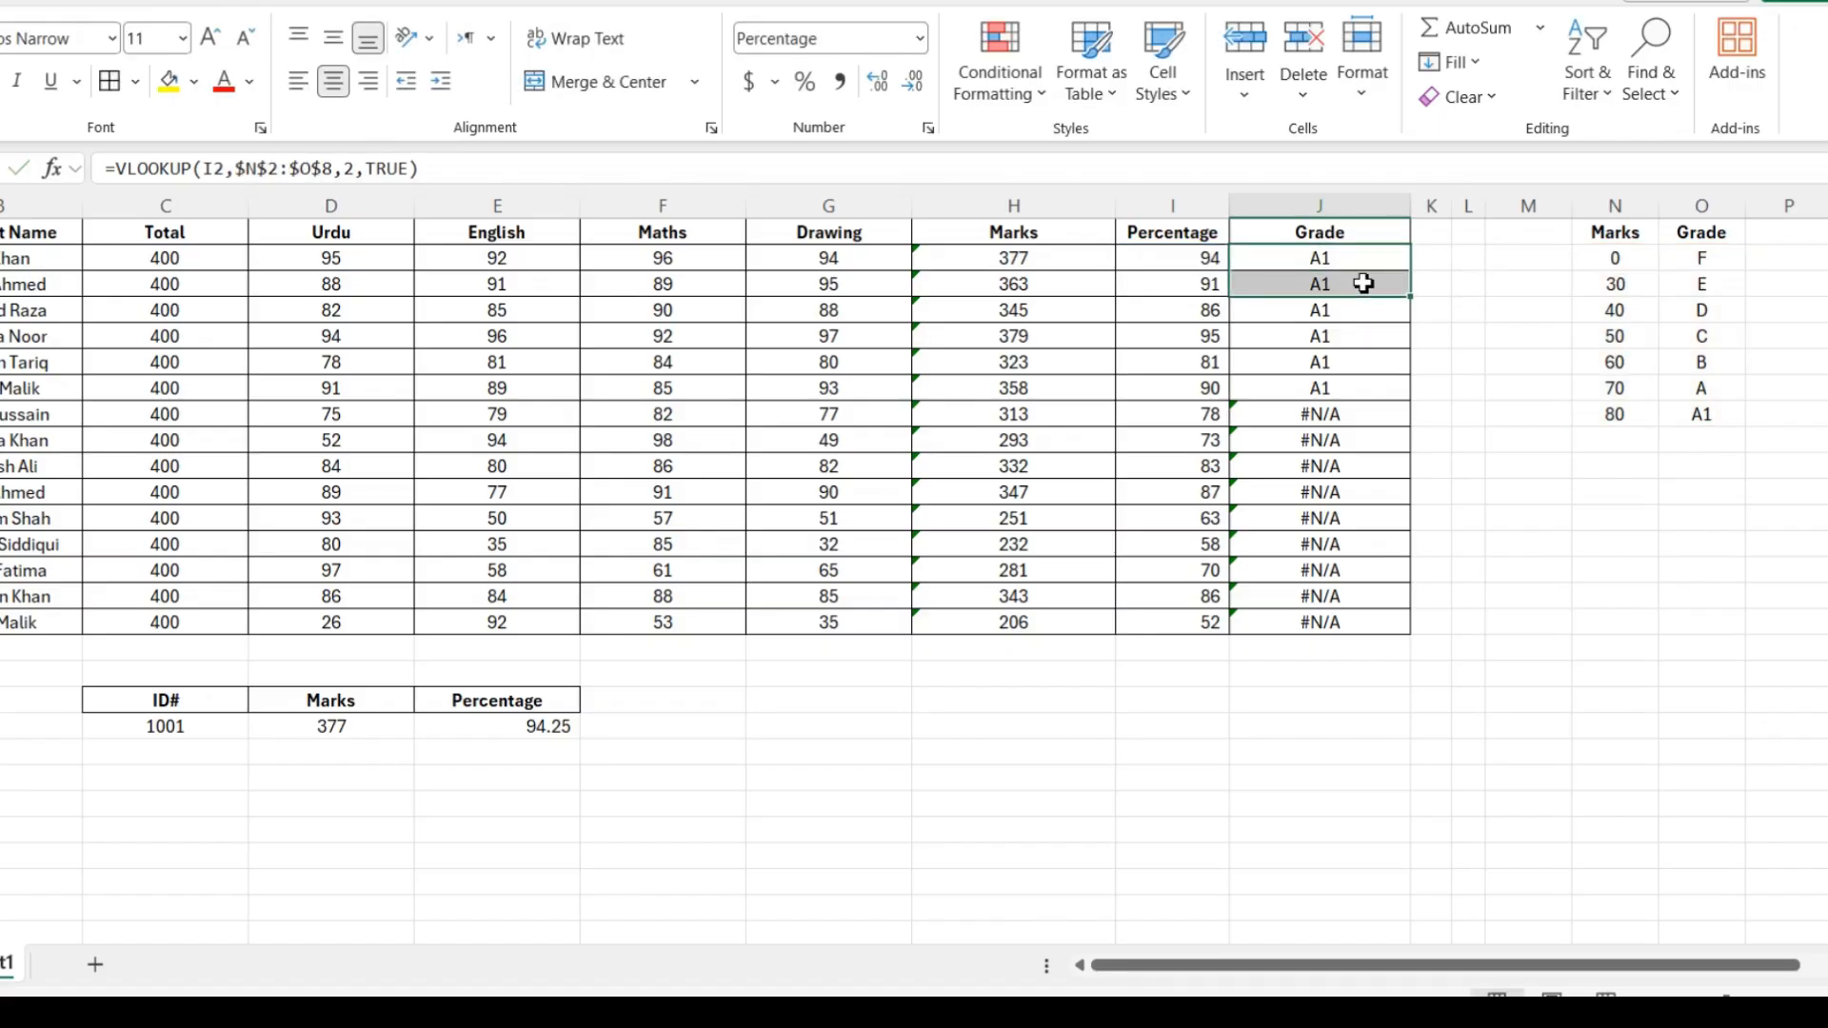
{"action": "key", "text": "shift+Down"}
{"action": "key", "text": "shift+Down"}
{"action": "key", "text": "shift+Down"}
{"action": "key", "text": "shift+Down"}
{"action": "key", "text": "shift+Down"}
{"action": "key", "text": "shift+Down"}
{"action": "key", "text": "shift+Down"}
{"action": "key", "text": "shift+Down"}
{"action": "key", "text": "shift+Down"}
{"action": "key", "text": "shift+Down"}
{"action": "key", "text": "shift+Down"}
{"action": "key", "text": "shift+Down"}
{"action": "key", "text": "shift+Down"}
{"action": "key", "text": "shift+Down"}
{"action": "key", "text": "shift+Down"}
{"action": "key", "text": "shift+Down"}
{"action": "key", "text": "shift+Down"}
{"action": "key", "text": "shift+Up"}
{"action": "key", "text": "shift+Up"}
{"action": "key", "text": "shift+Up"}
{"action": "key", "text": "shift+Up"}
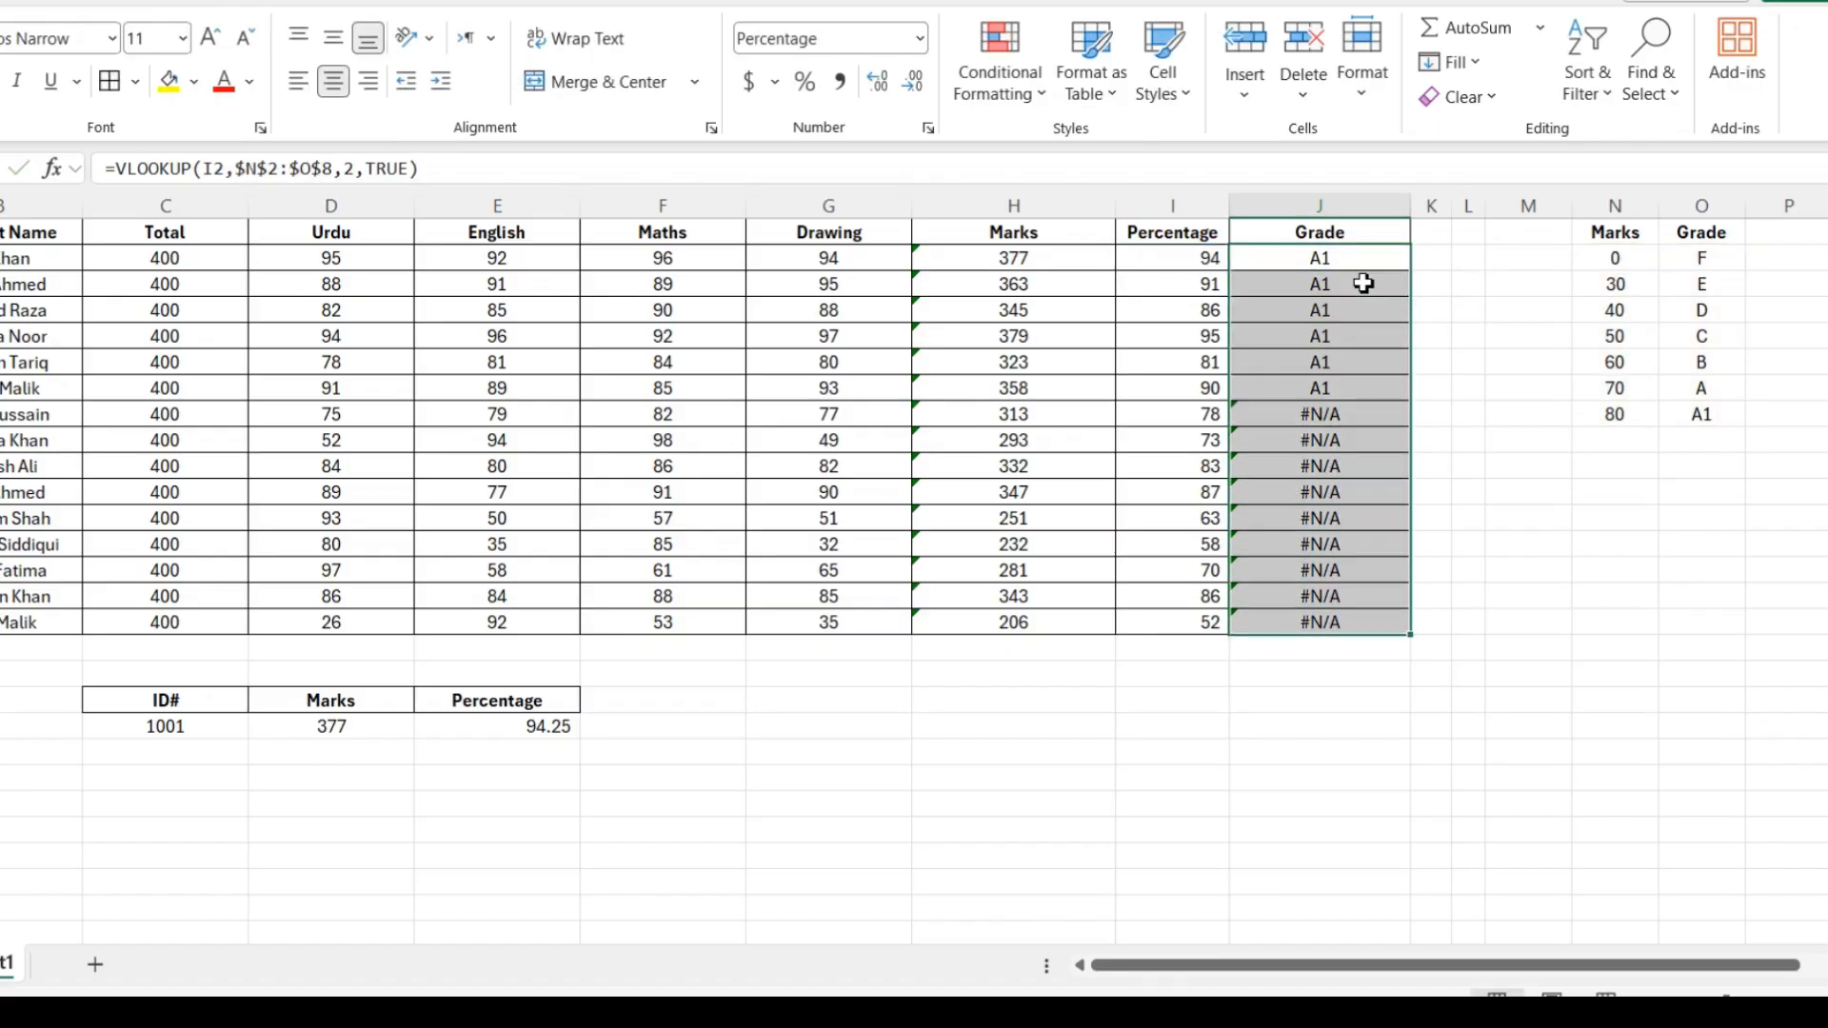
{"action": "key", "text": "ctrl+d"}
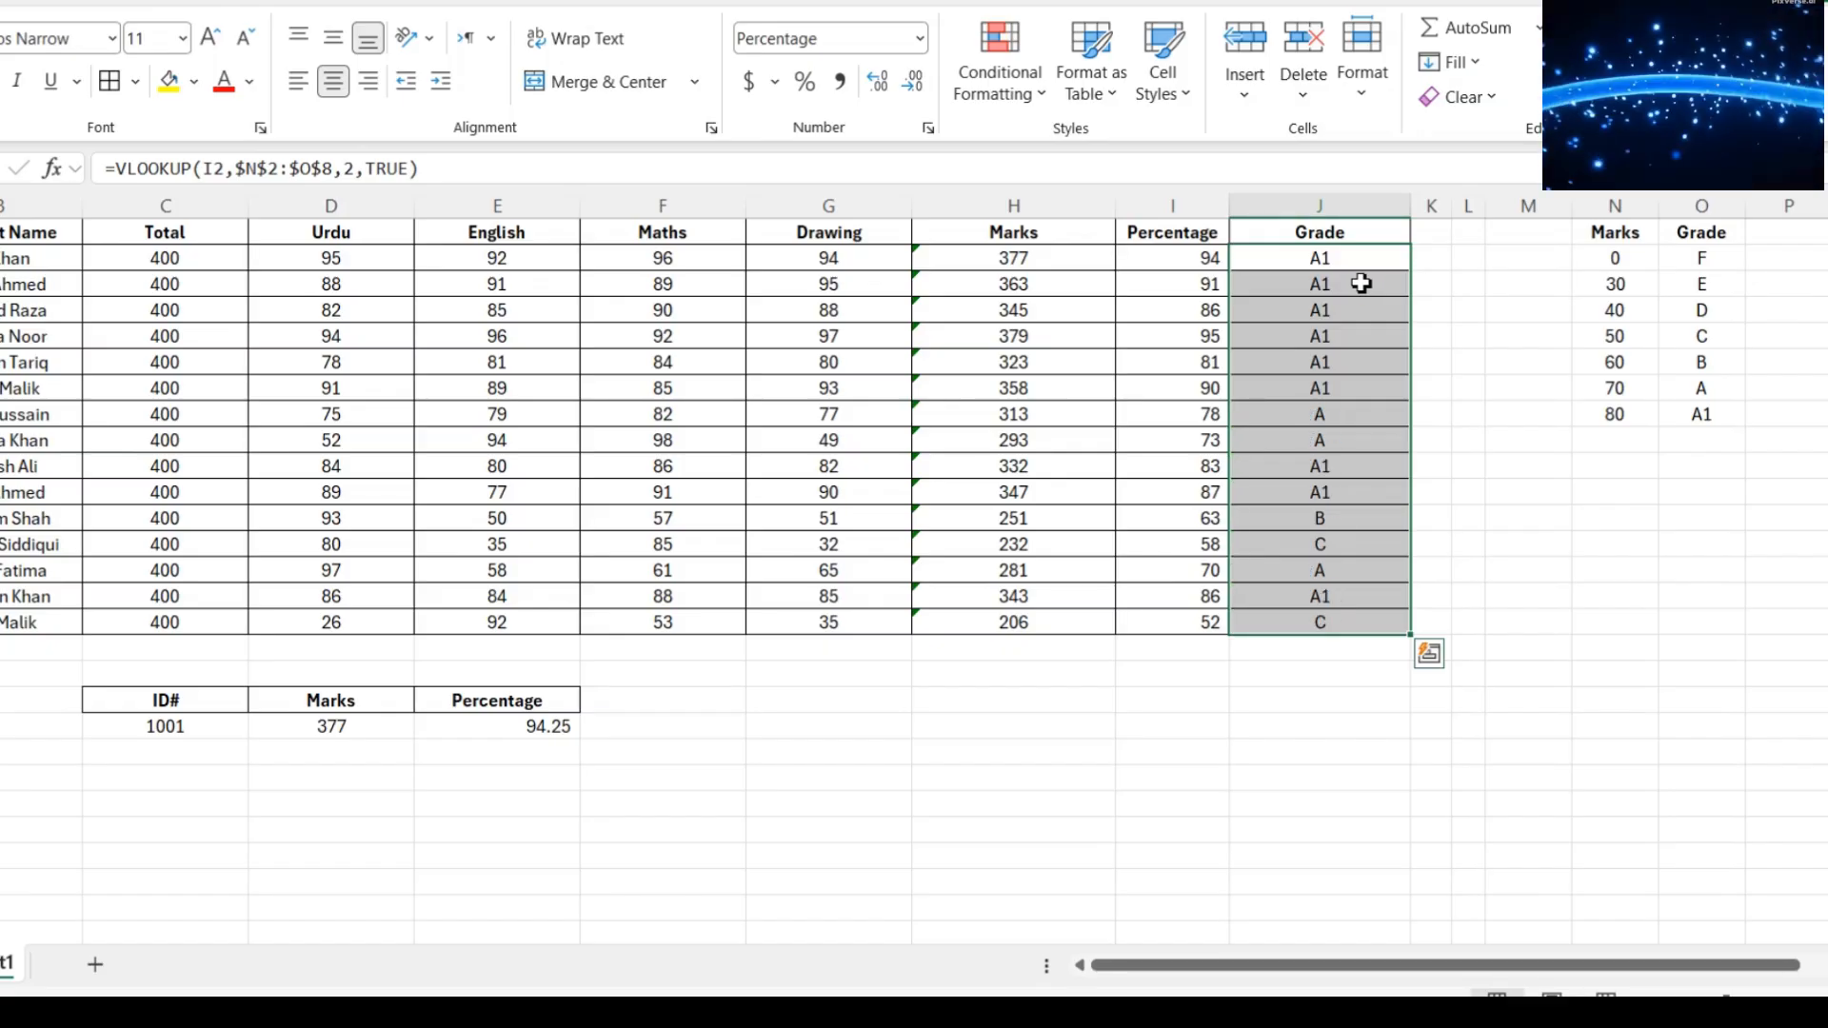
Go through the filled grade formulas from J3 down to J13, checking the table range each one references.
{"action": "left_click", "coordinate": [1362, 284]}
{"action": "key", "text": "shift+Down"}
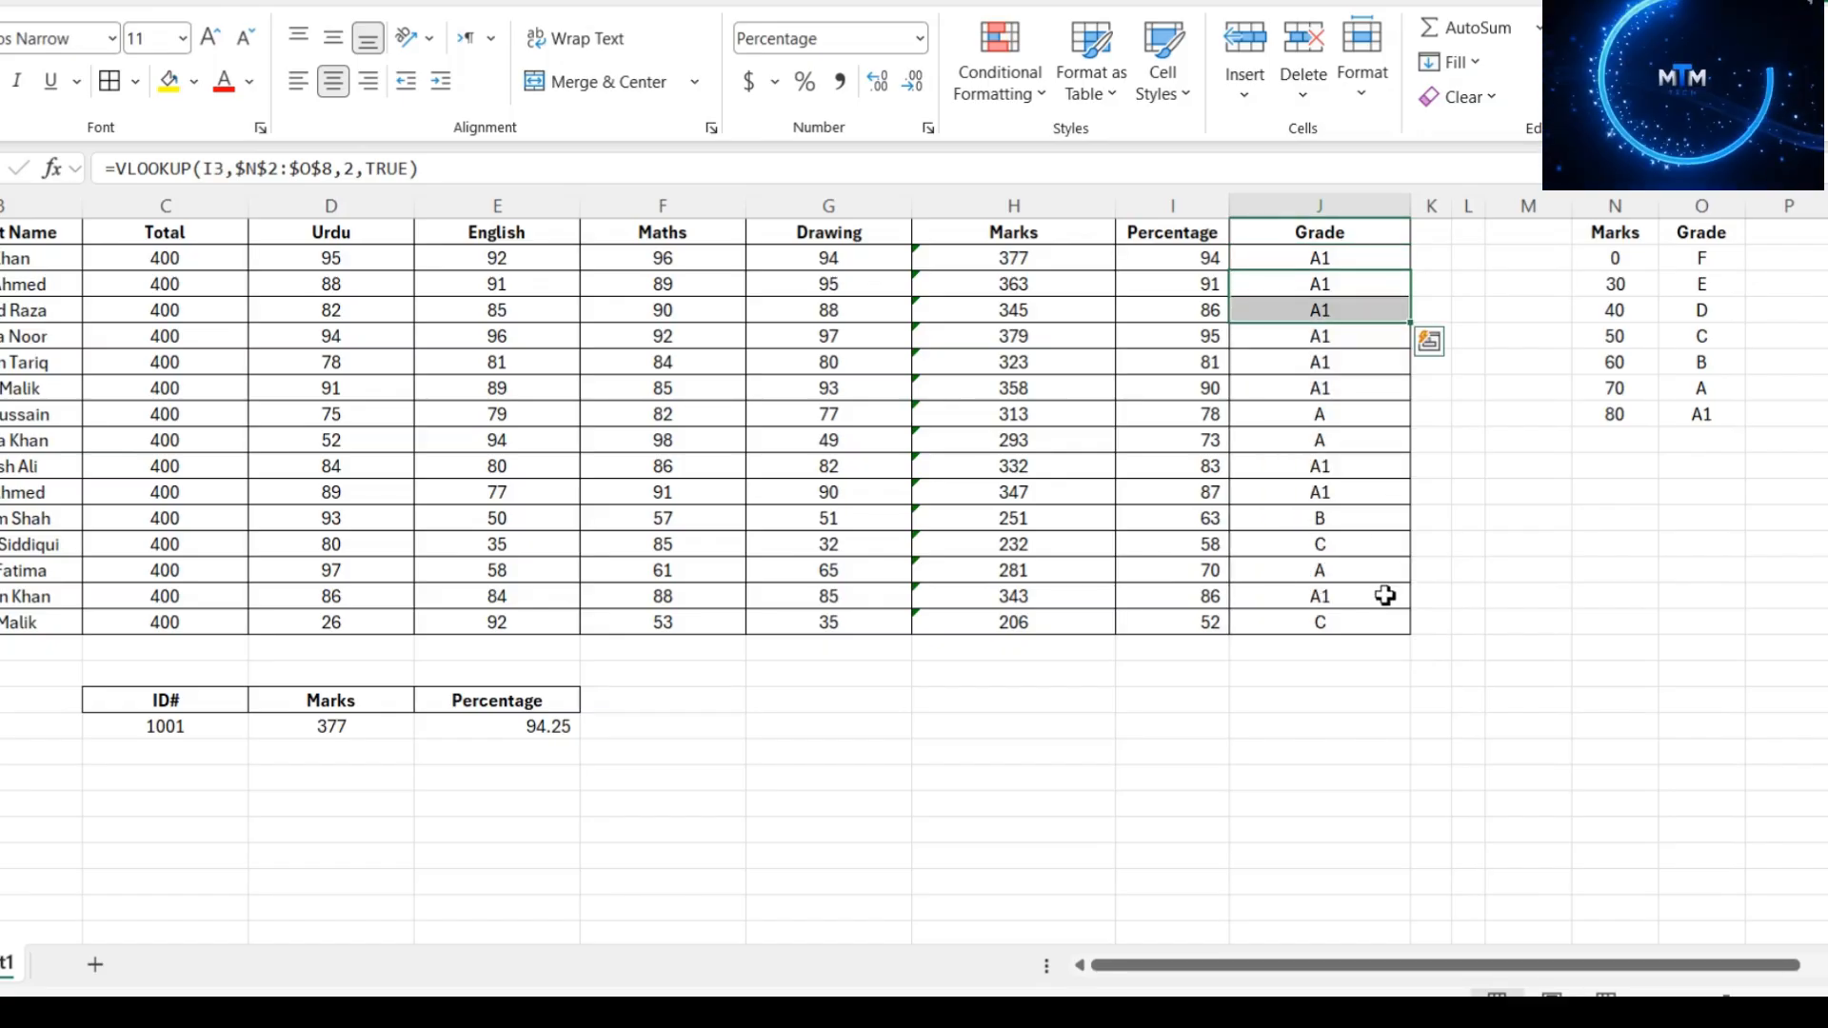
{"action": "left_click", "coordinate": [1351, 290]}
{"action": "key", "text": "F2"}
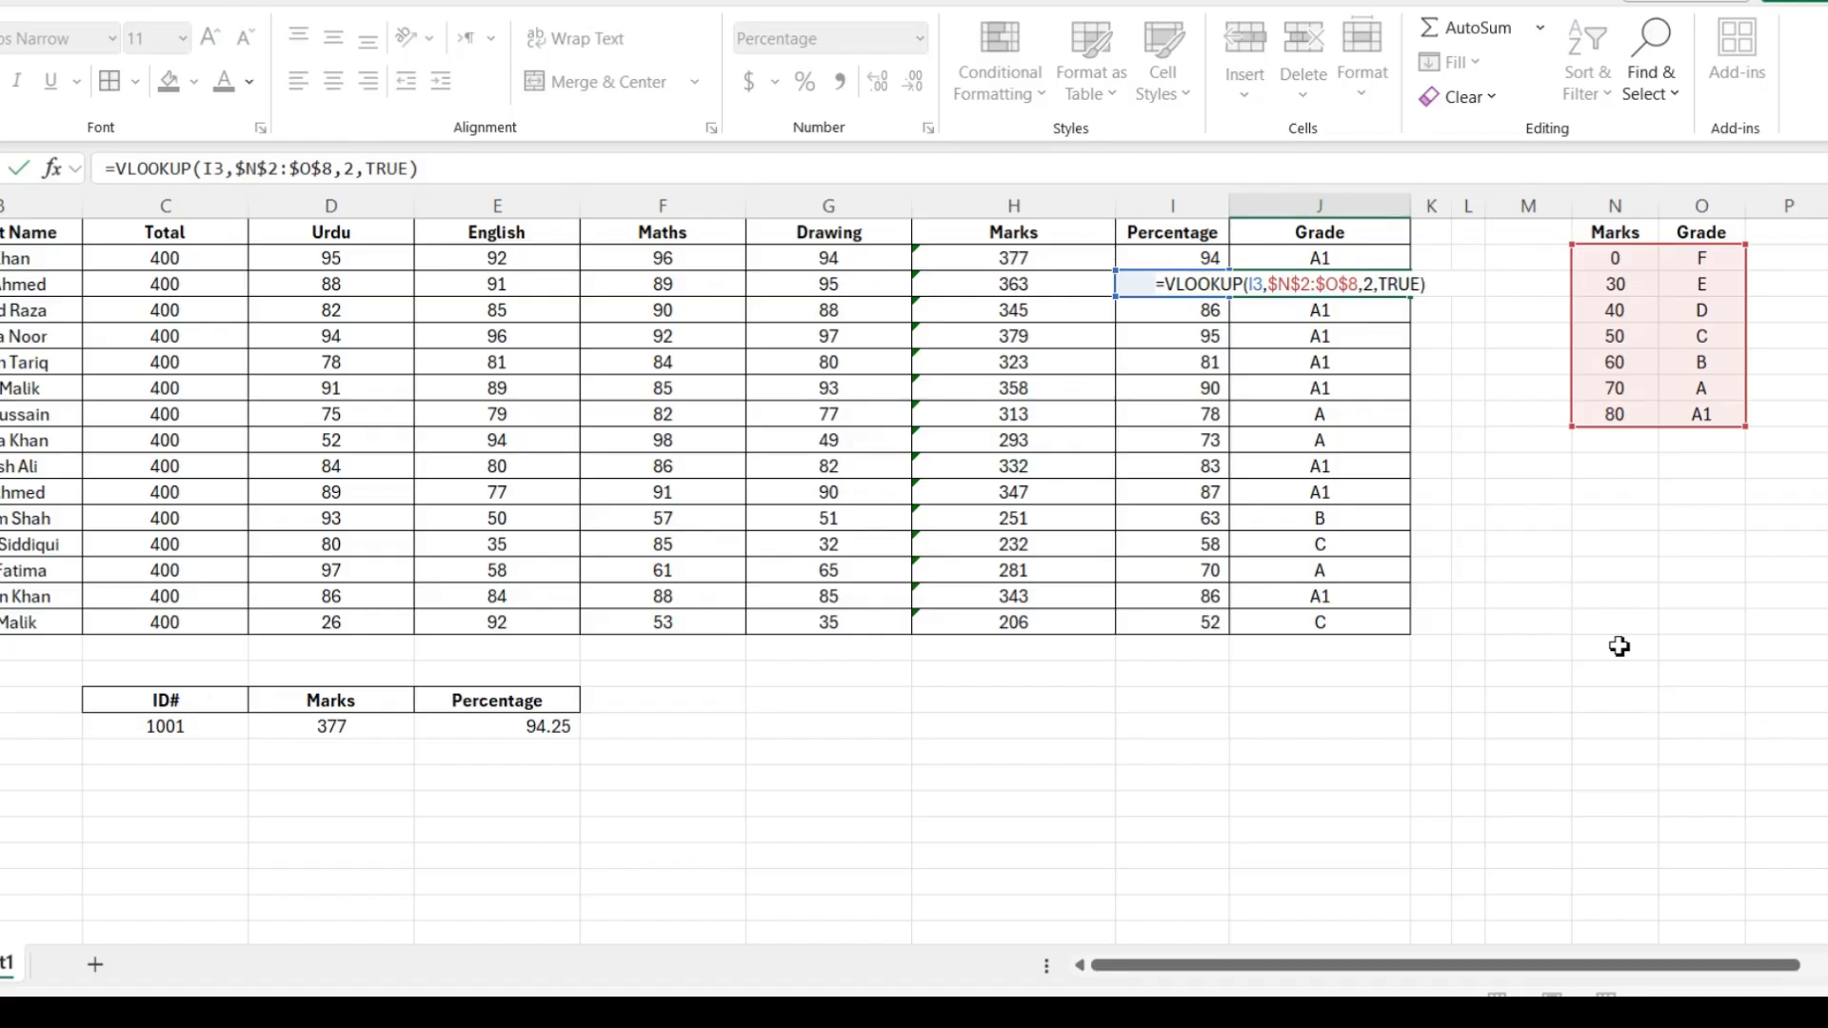
{"action": "key", "text": "Return"}
{"action": "key", "text": "F2"}
{"action": "key", "text": "Return"}
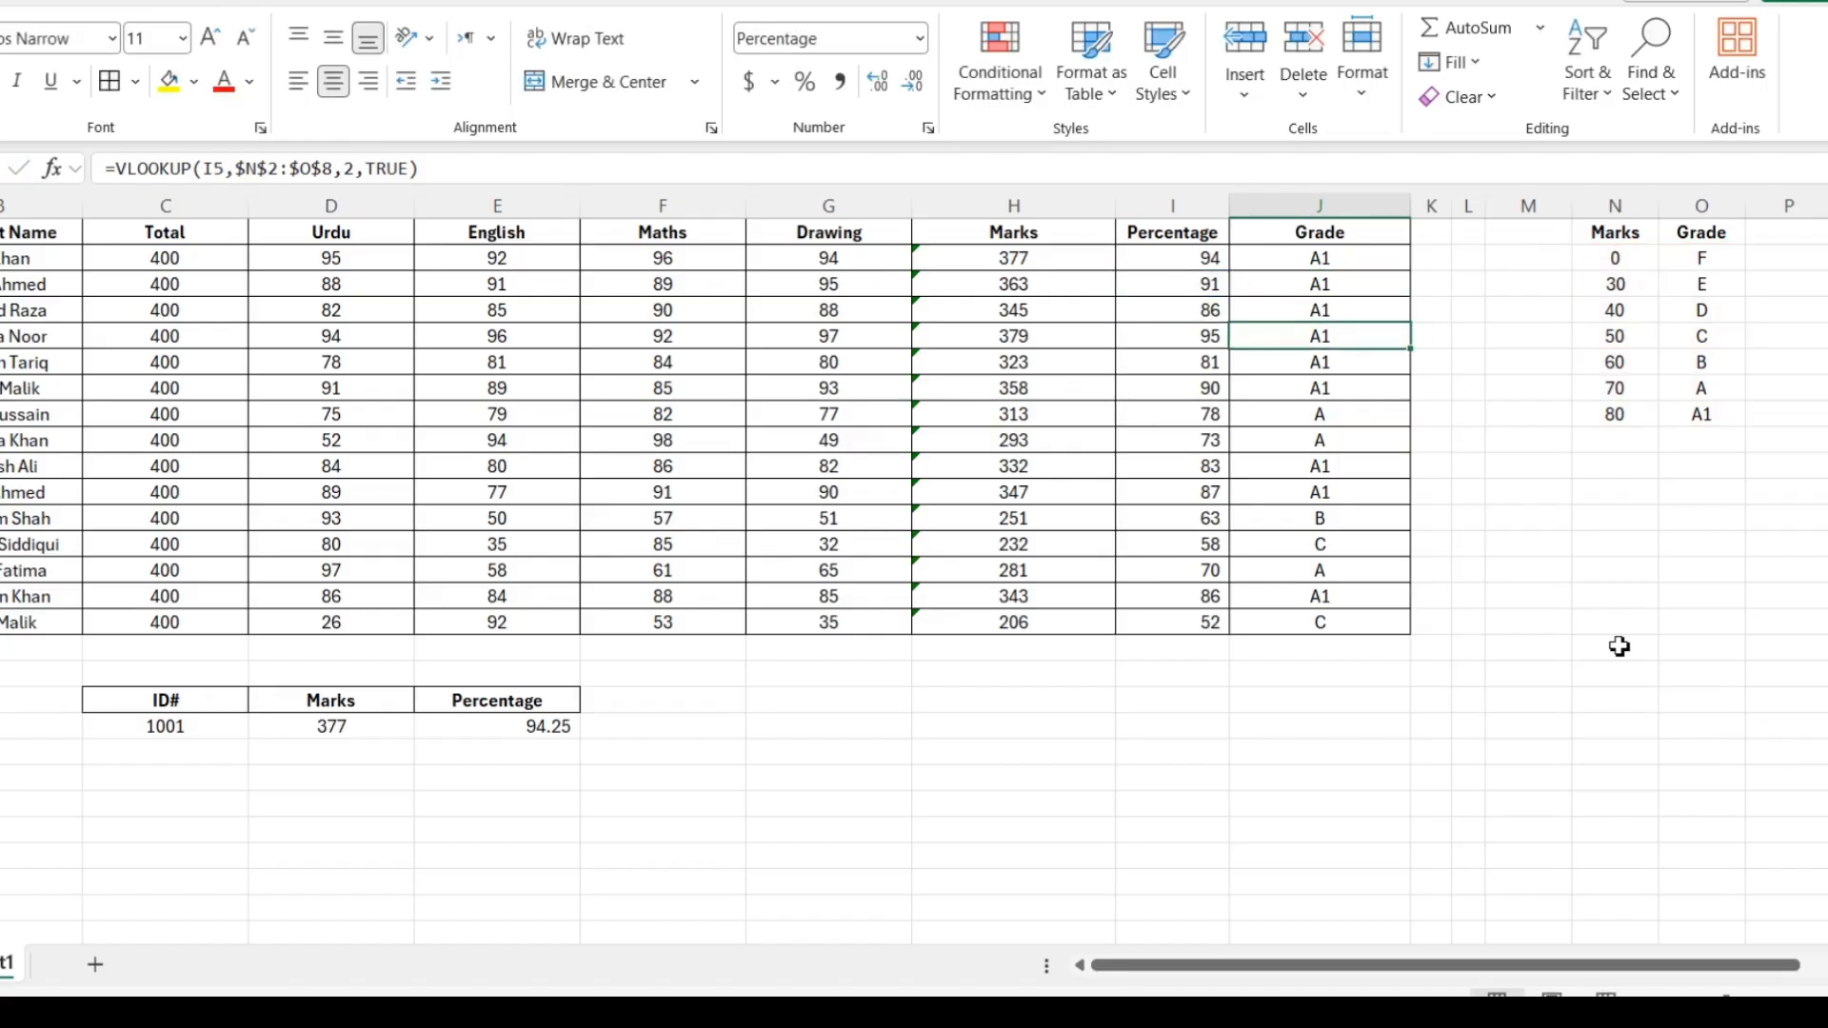
{"action": "key", "text": "F2"}
{"action": "key", "text": "Return"}
{"action": "key", "text": "F2"}
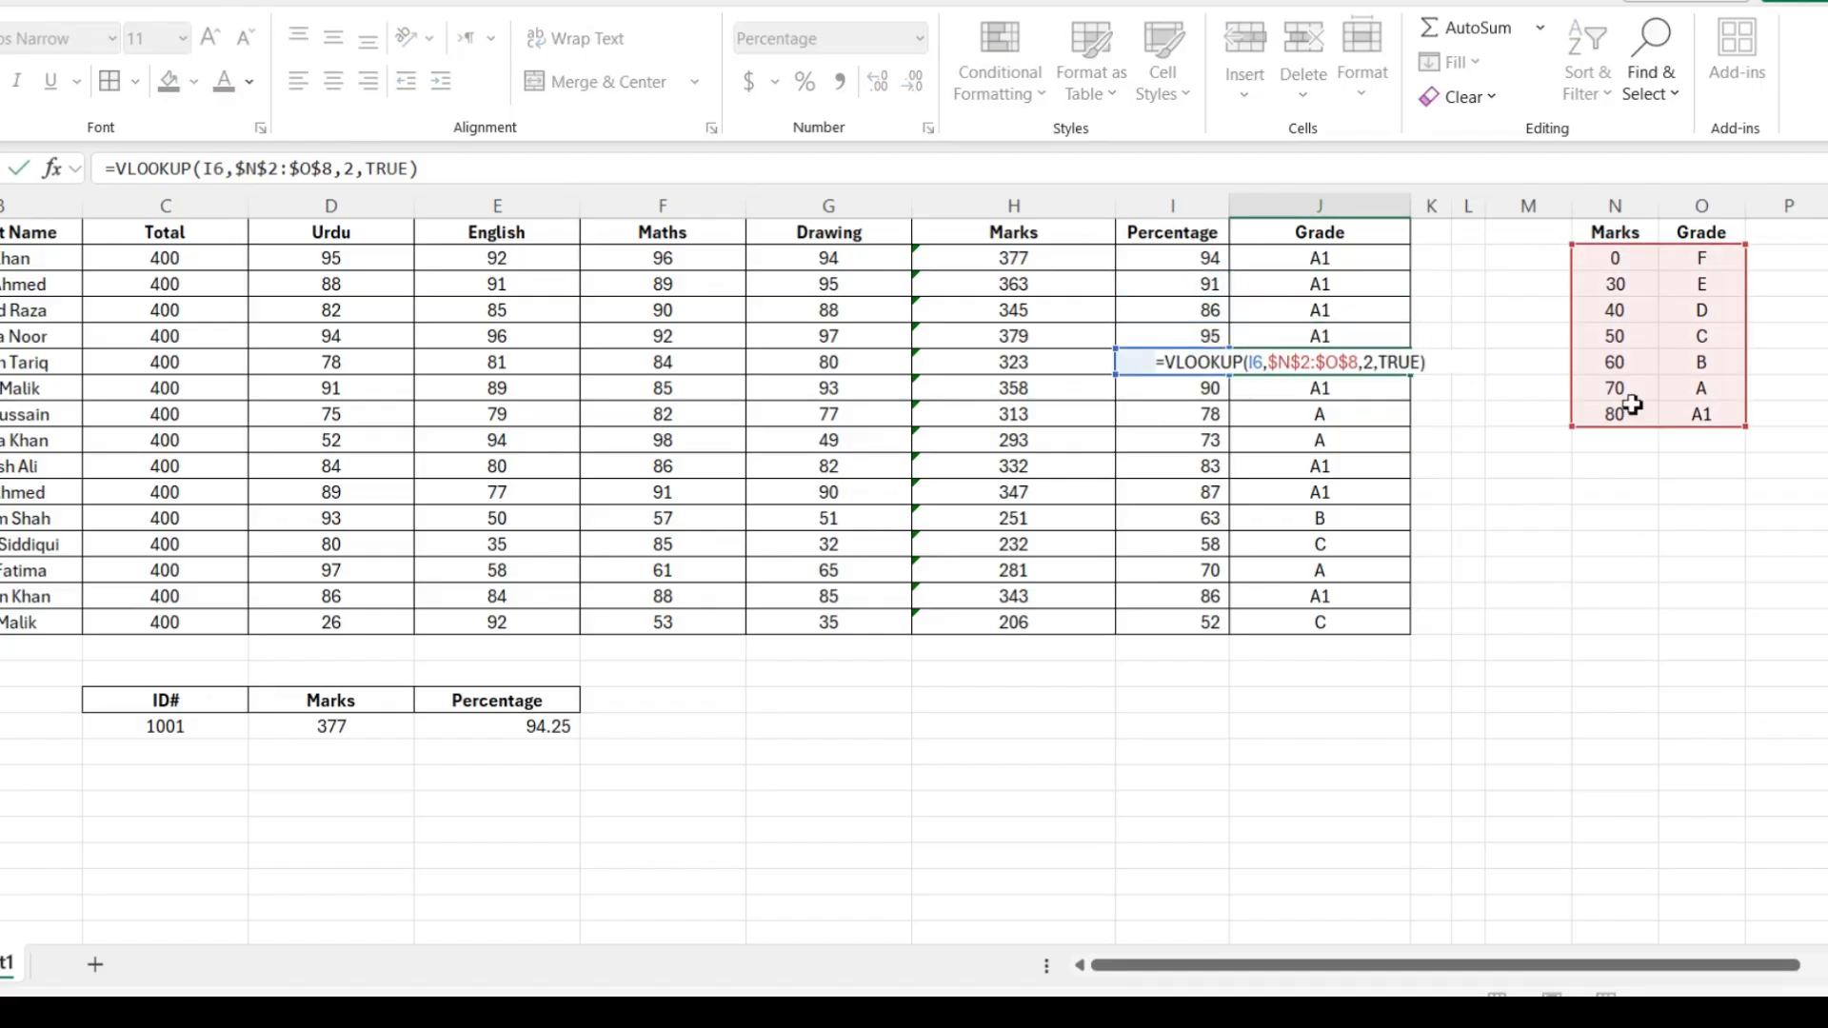
{"action": "key", "text": "Return"}
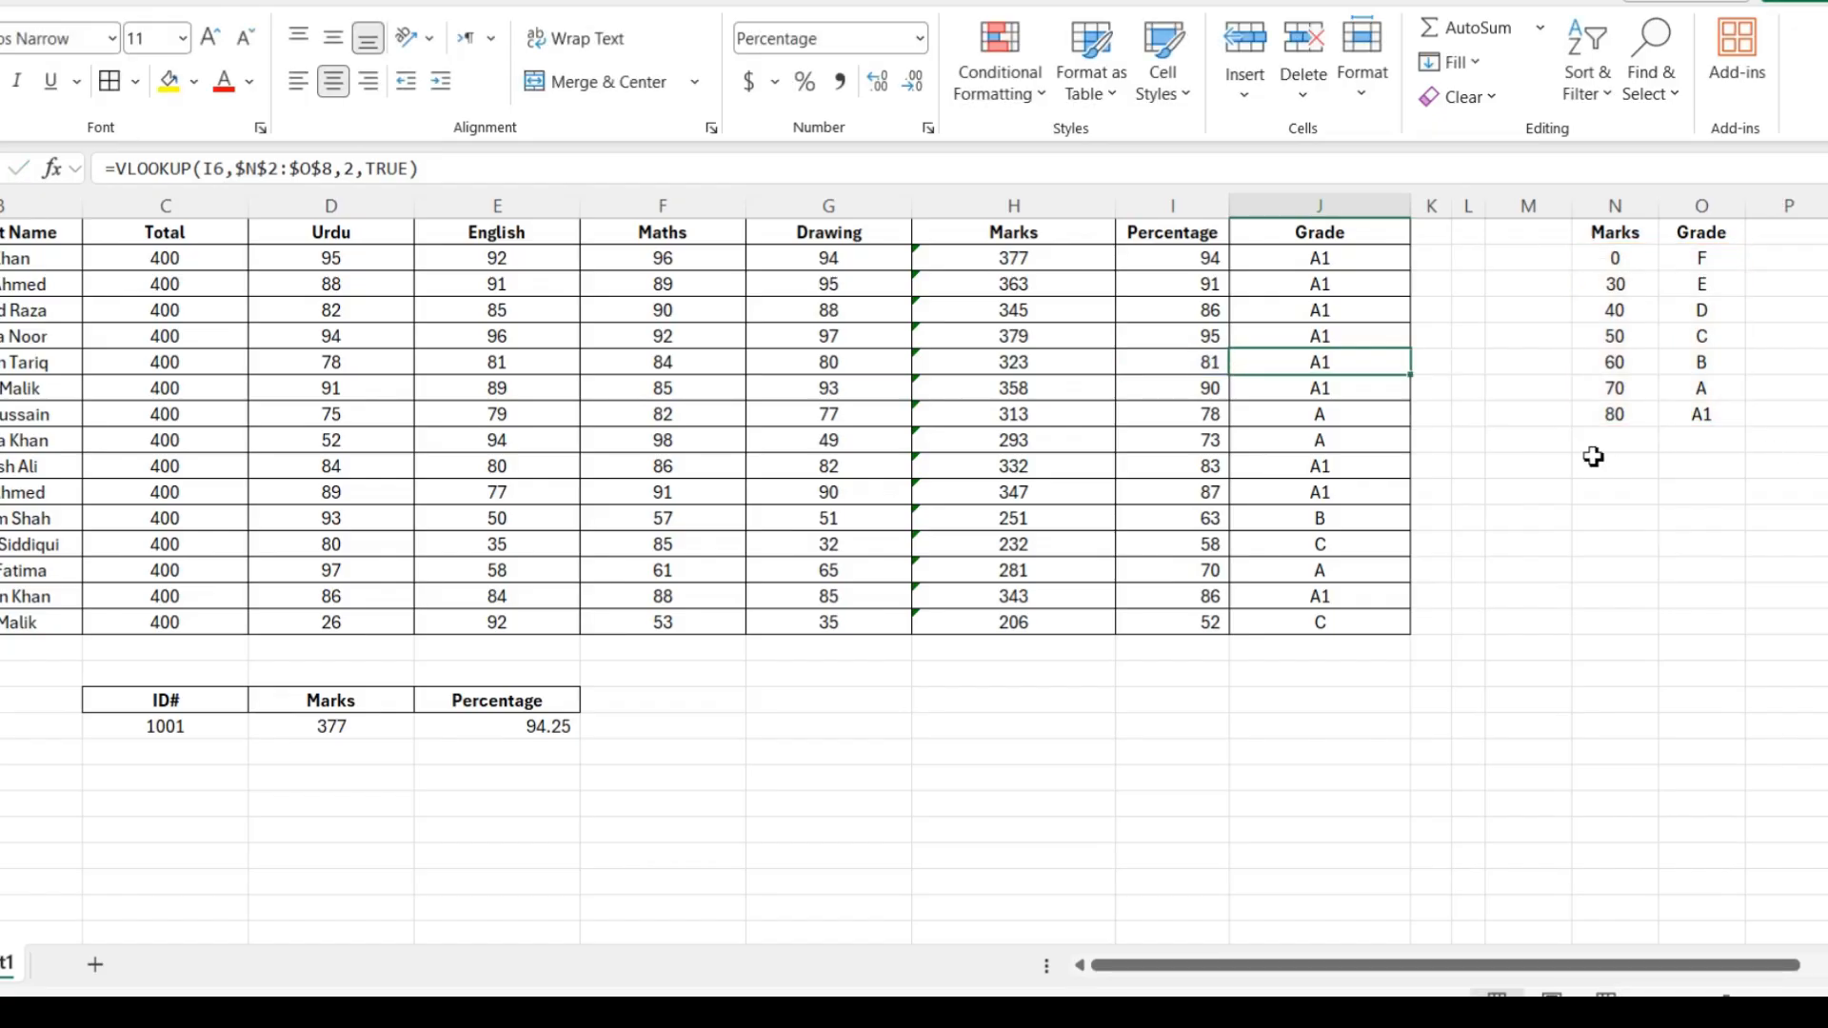
{"action": "key", "text": "F2"}
{"action": "key", "text": "Escape"}
{"action": "key", "text": "Return"}
{"action": "key", "text": "F2"}
{"action": "key", "text": "Return"}
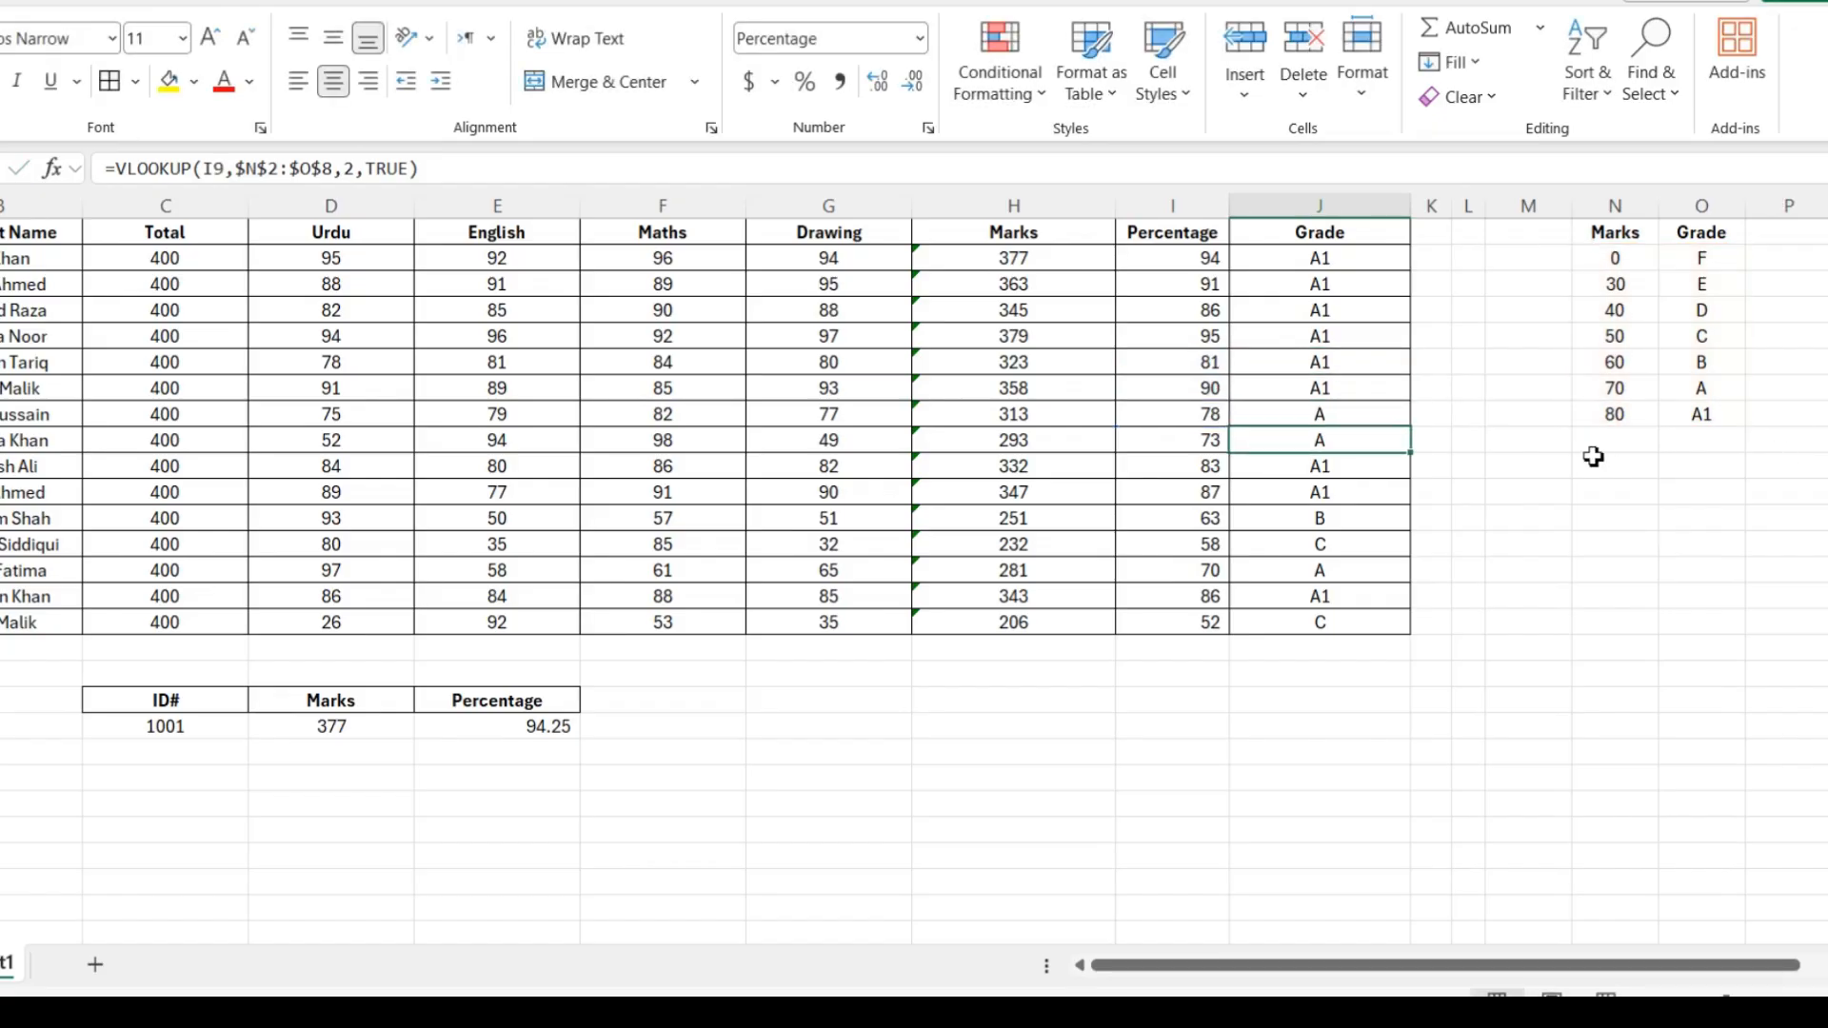
{"action": "key", "text": "F2"}
{"action": "key", "text": "Return"}
{"action": "key", "text": "F2"}
{"action": "key", "text": "Return"}
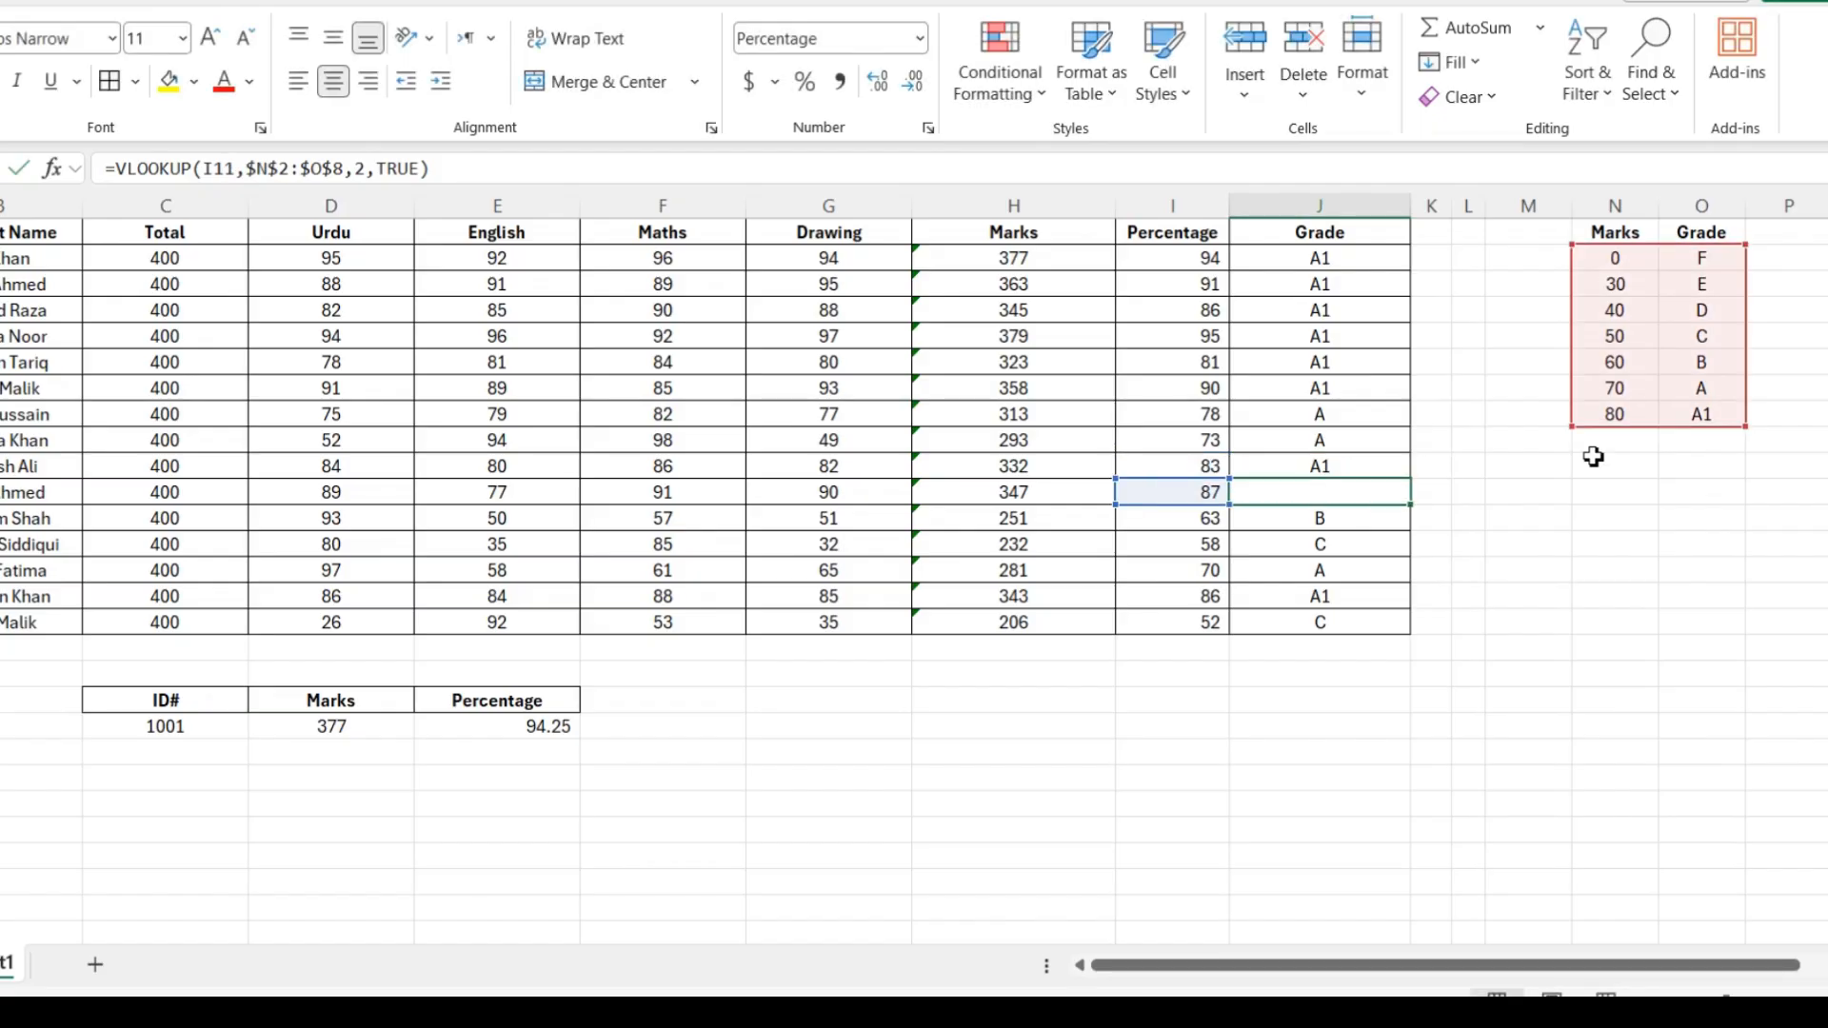
{"action": "key", "text": "F2"}
{"action": "key", "text": "Return"}
{"action": "key", "text": "F2"}
{"action": "key", "text": "Return"}
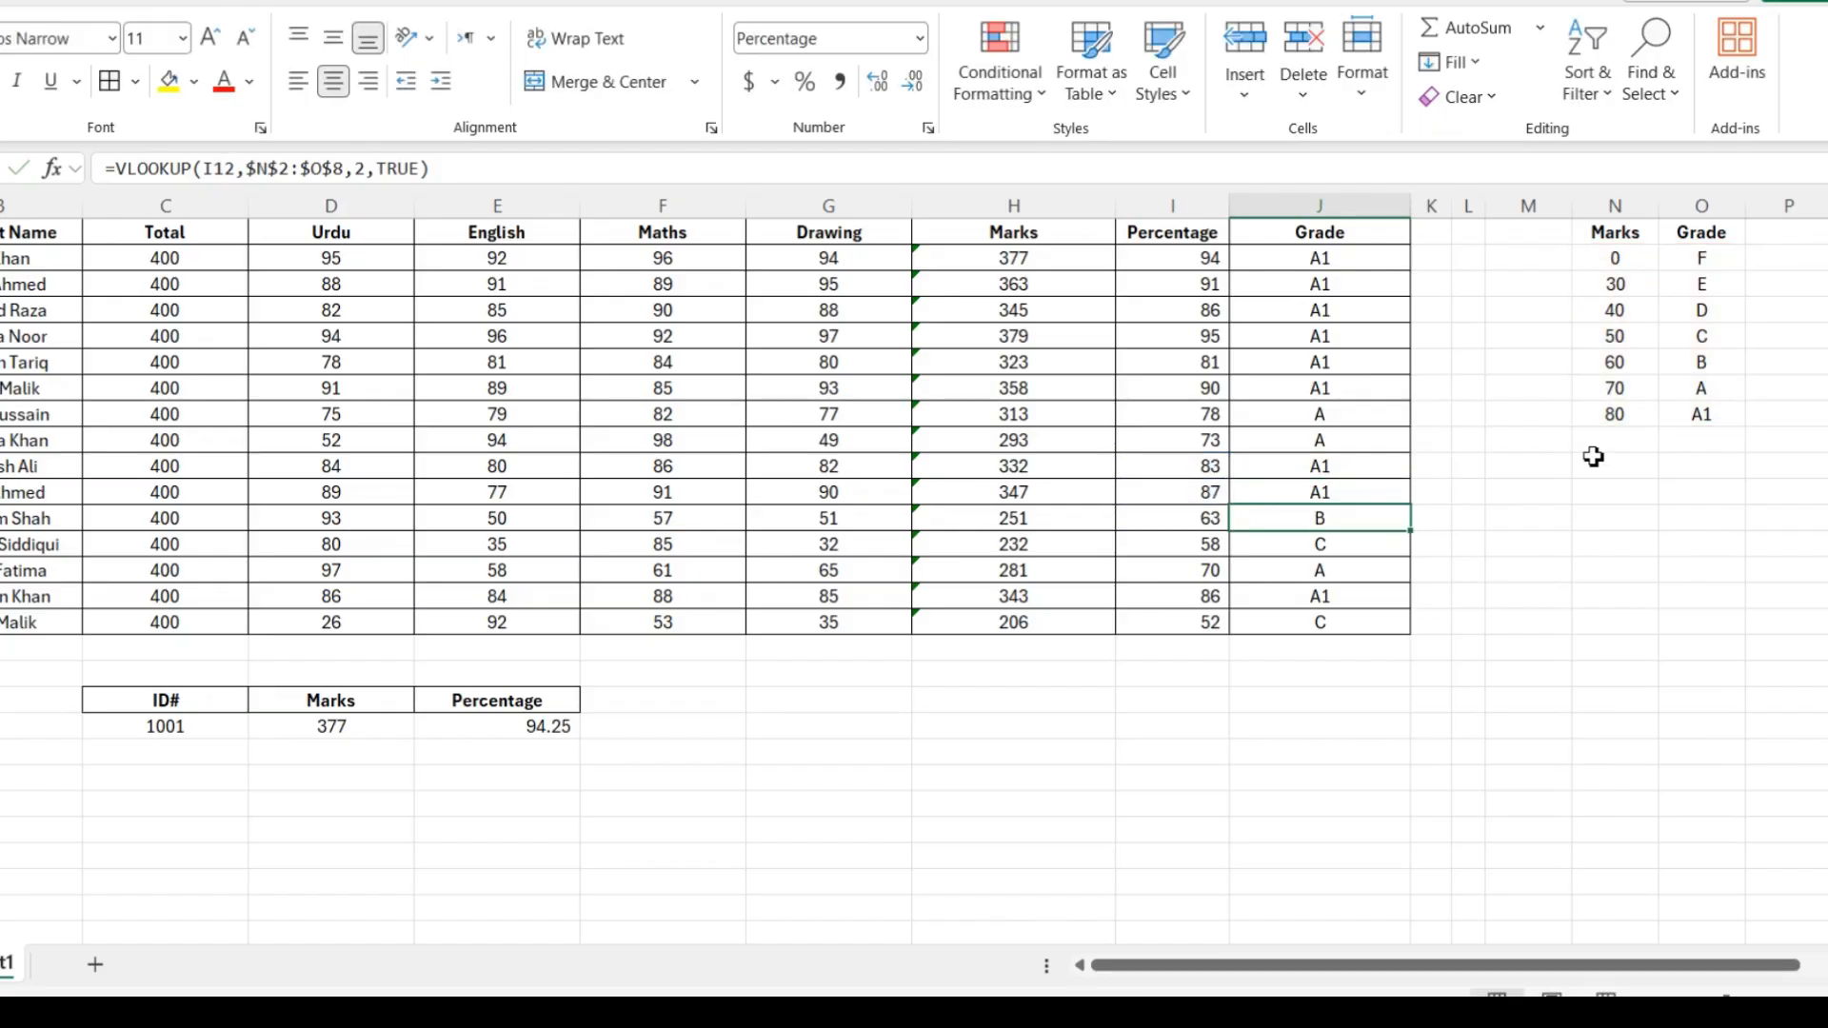
{"action": "key", "text": "F2"}
{"action": "key", "text": "Escape"}
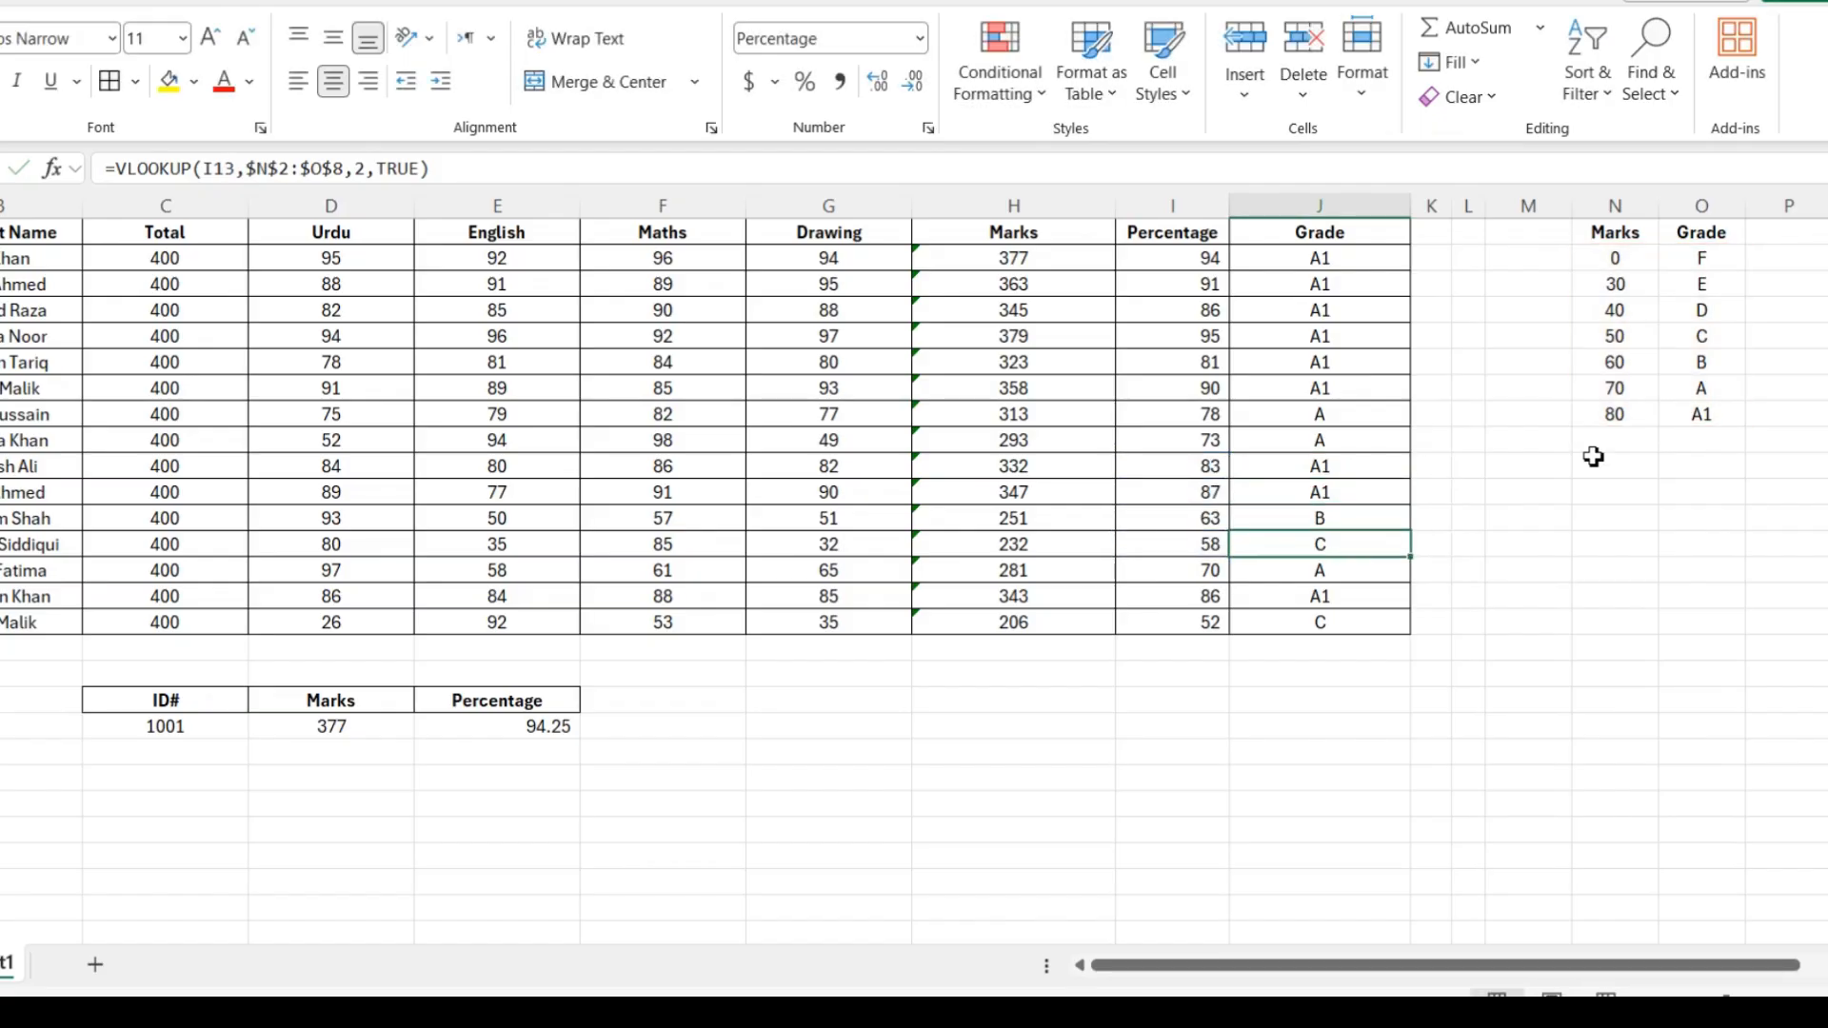
Inspect the lookup value and table range in the J2 grade formula.
{"action": "left_click", "coordinate": [1318, 259]}
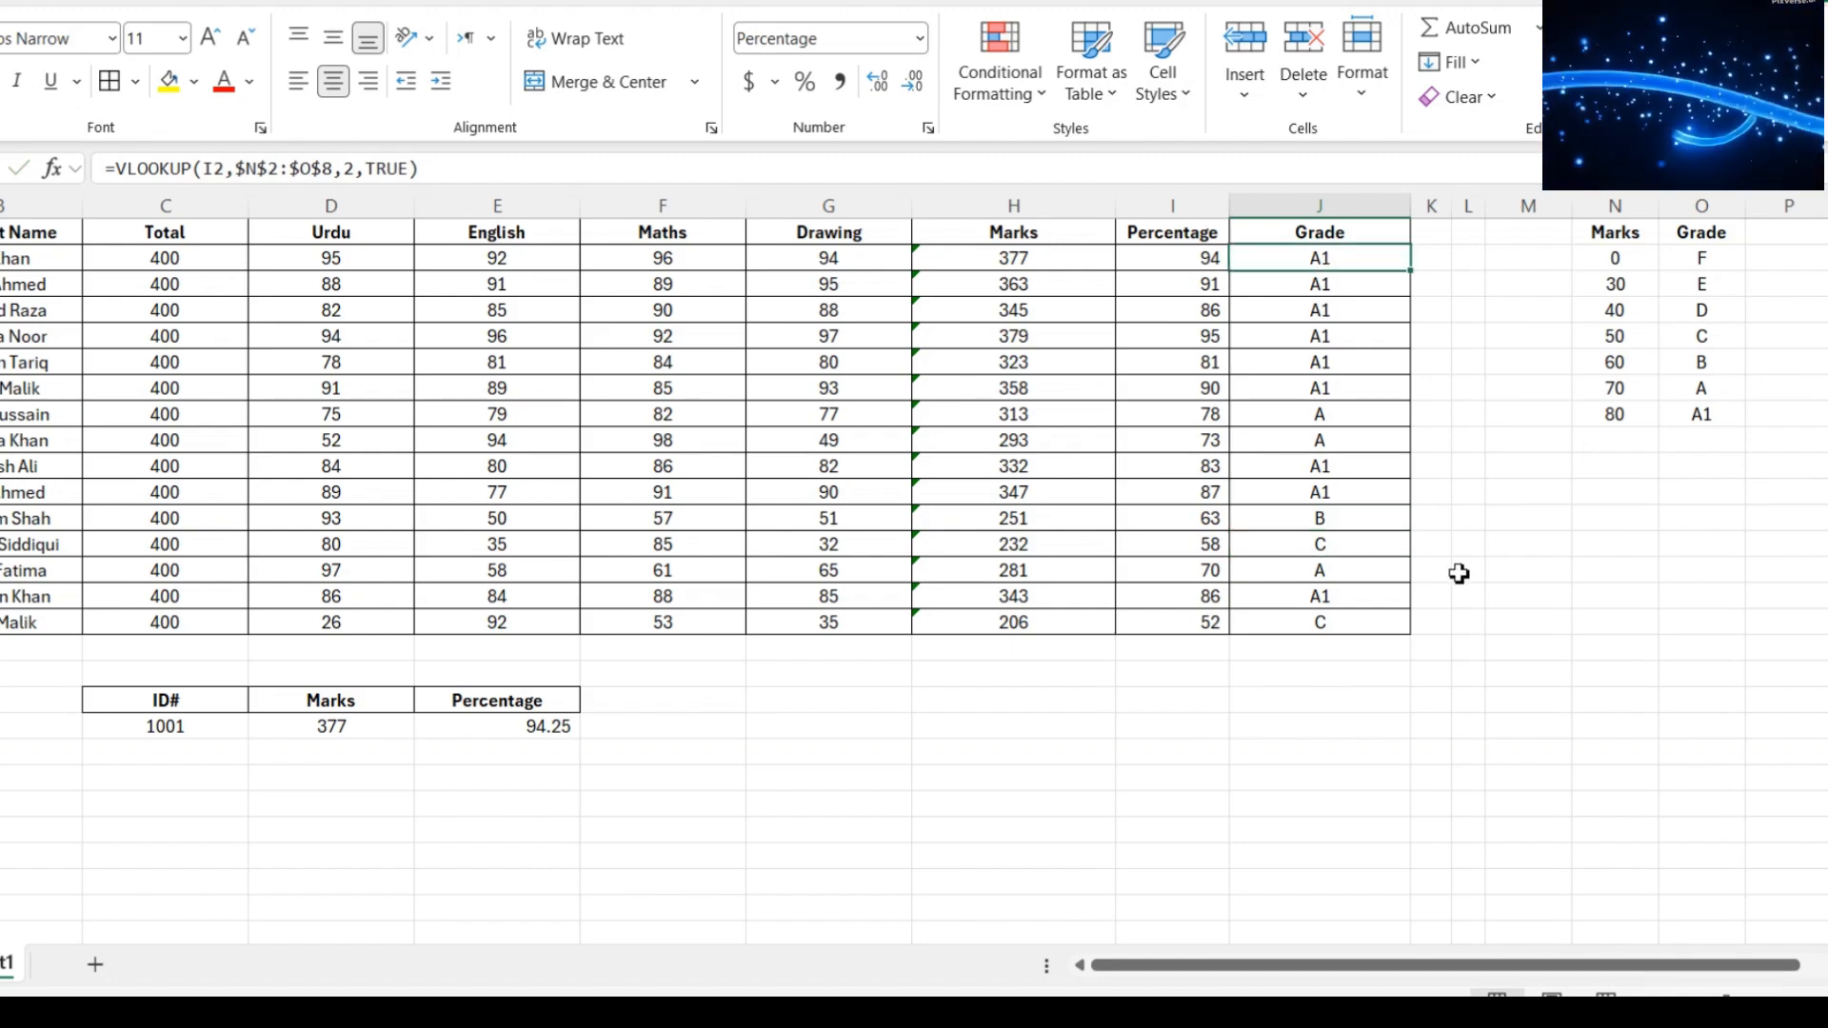
{"action": "key", "text": "F2"}
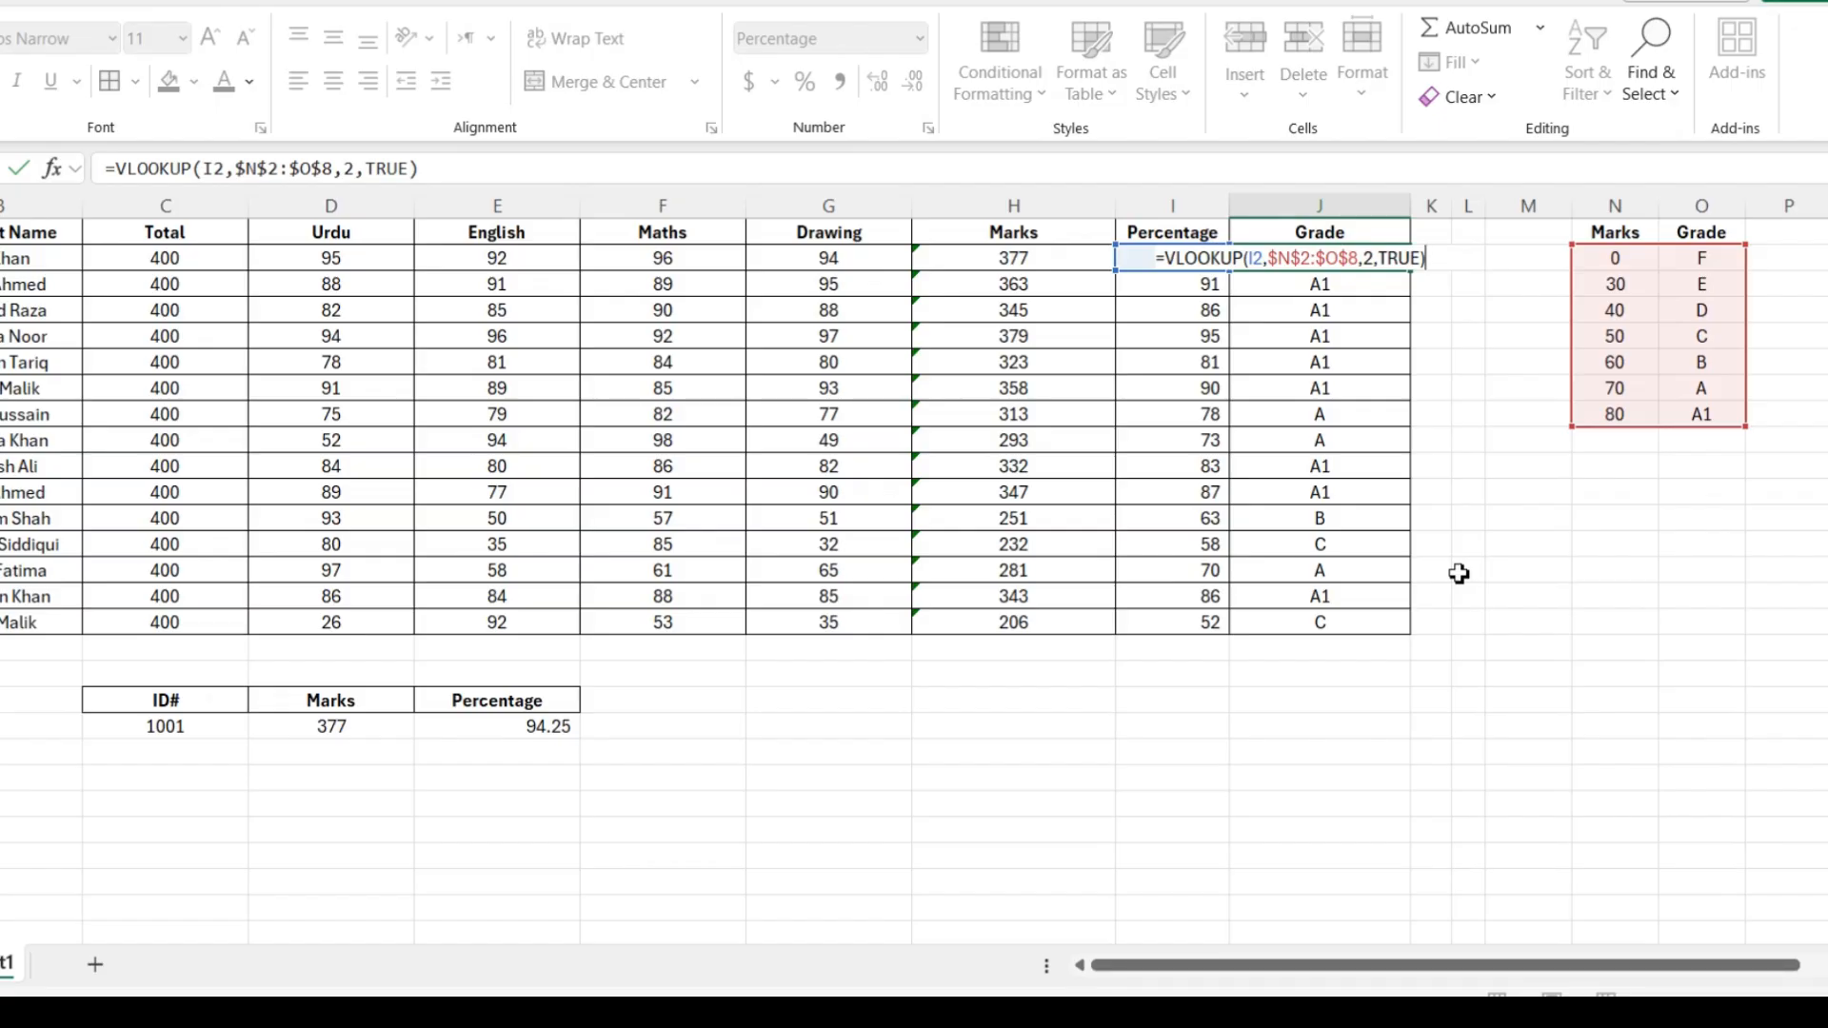
{"action": "key", "text": "Escape"}
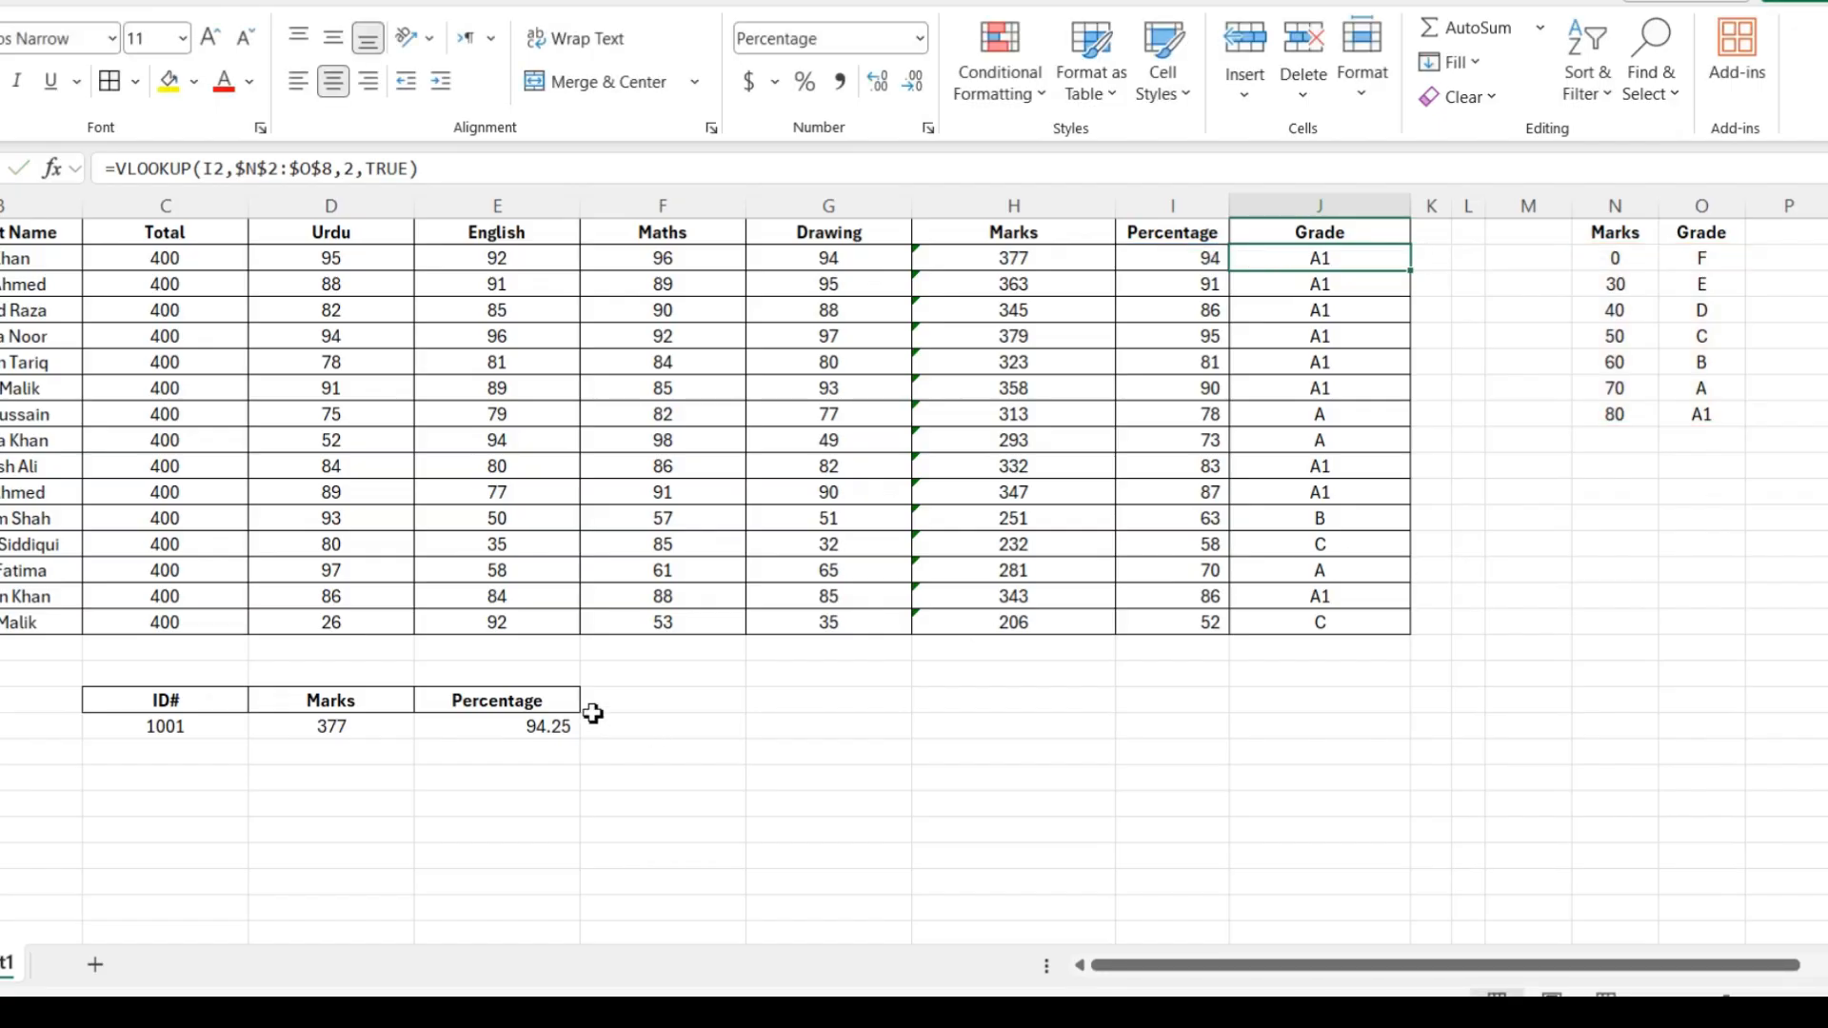
Copy the Grade header from J1 into F19, beside the Percentage header of the ID lookup table.
{"action": "left_click", "coordinate": [1285, 232]}
{"action": "key", "text": "ctrl+c"}
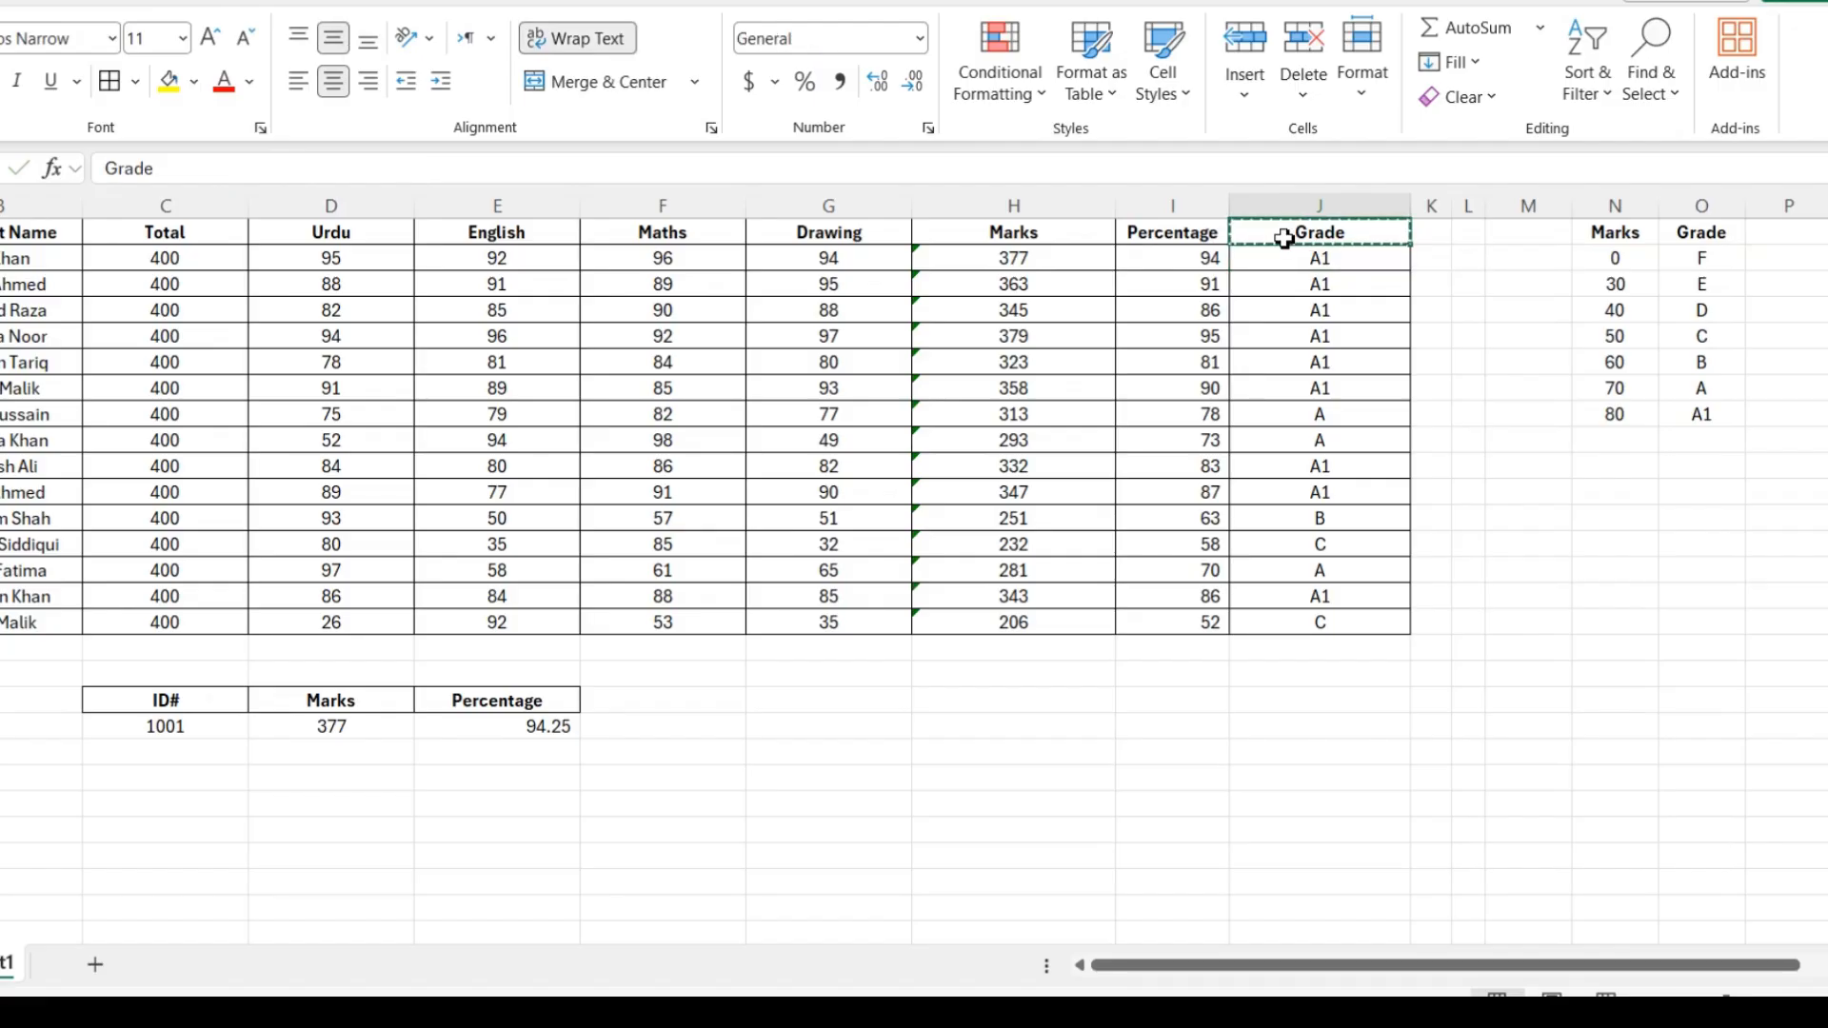
{"action": "key", "text": "Down"}
{"action": "key", "text": "Down"}
{"action": "key", "text": "Down"}
{"action": "key", "text": "Down"}
{"action": "key", "text": "Down"}
{"action": "key", "text": "Down"}
{"action": "key", "text": "Down"}
{"action": "key", "text": "Down"}
{"action": "key", "text": "Down"}
{"action": "key", "text": "Down"}
{"action": "key", "text": "Down"}
{"action": "key", "text": "Down"}
{"action": "key", "text": "Down"}
{"action": "key", "text": "Down"}
{"action": "key", "text": "Down"}
{"action": "key", "text": "Down"}
{"action": "key", "text": "Down"}
{"action": "key", "text": "Down"}
{"action": "key", "text": "Down"}
{"action": "key", "text": "Down"}
{"action": "key", "text": "Down"}
{"action": "key", "text": "Left"}
{"action": "key", "text": "Left"}
{"action": "key", "text": "Left"}
{"action": "key", "text": "Left"}
{"action": "key", "text": "Up"}
{"action": "key", "text": "Up"}
{"action": "key", "text": "Up"}
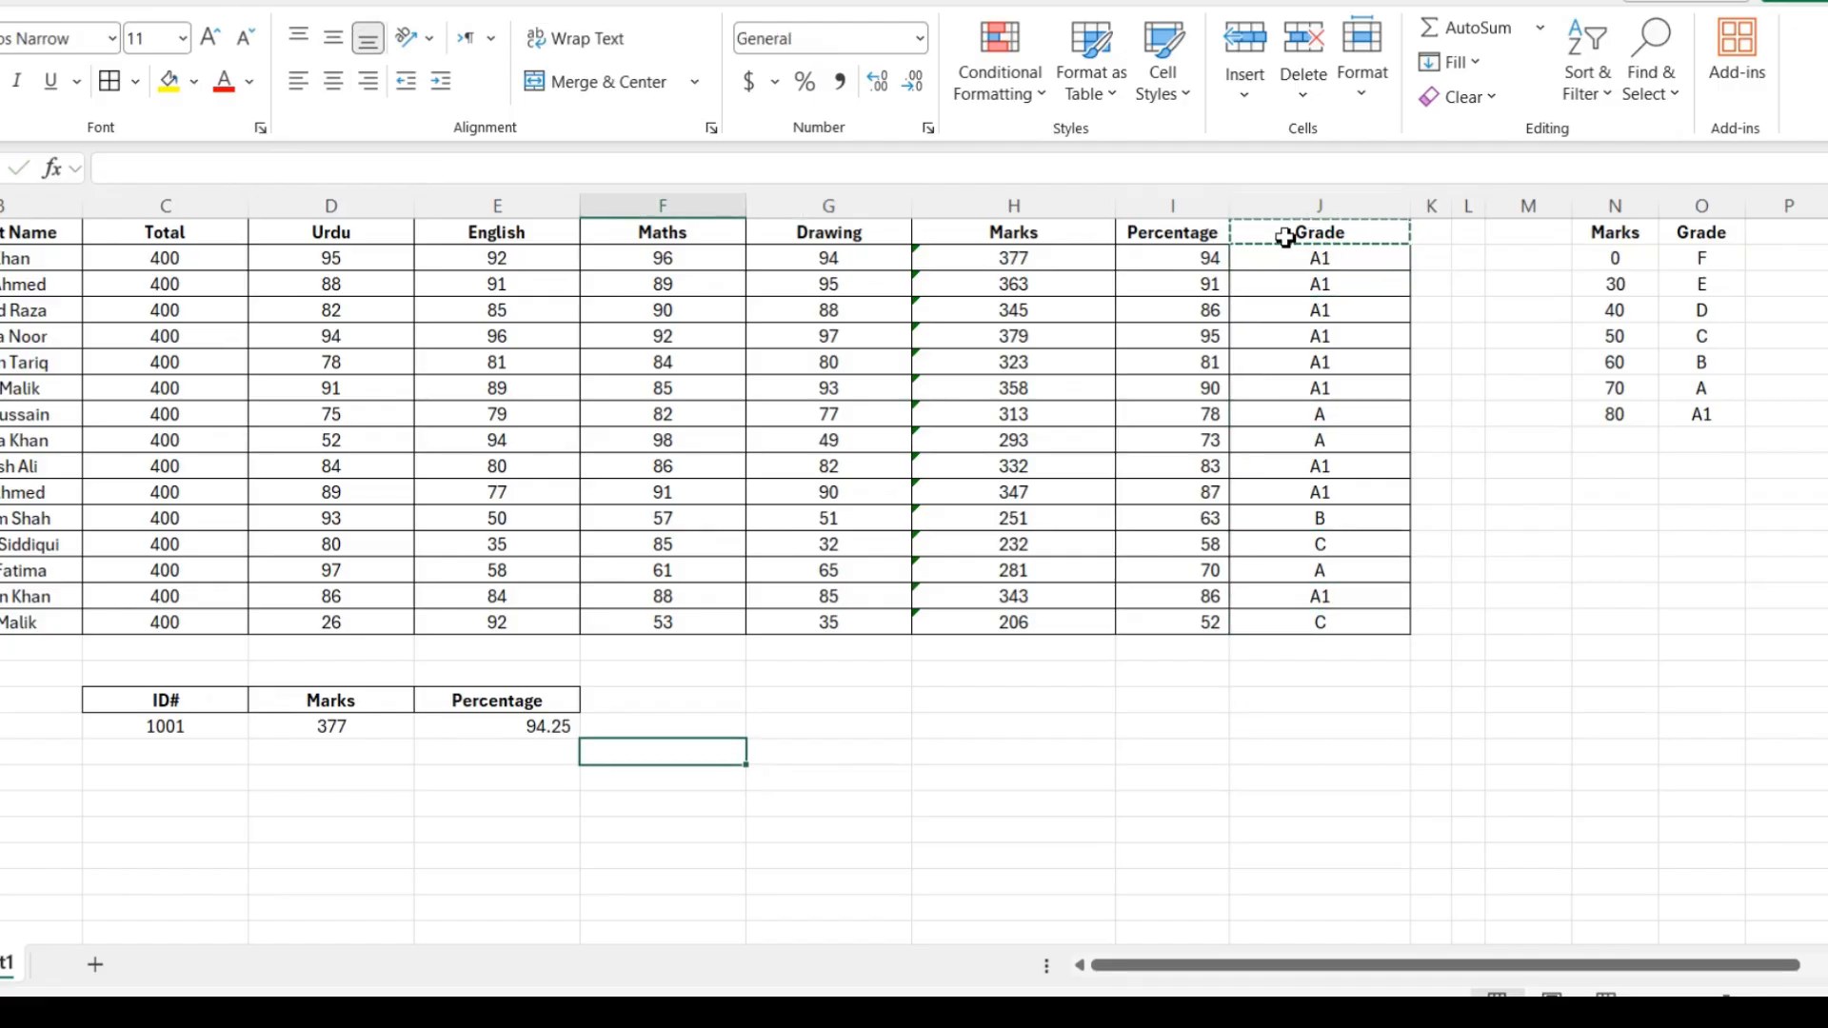
{"action": "key", "text": "ctrl+v"}
Copy the VLOOKUP formula text from E20 into F20 under the Grade header, keeping its references unchanged.
{"action": "key", "text": "Down"}
{"action": "key", "text": "Left"}
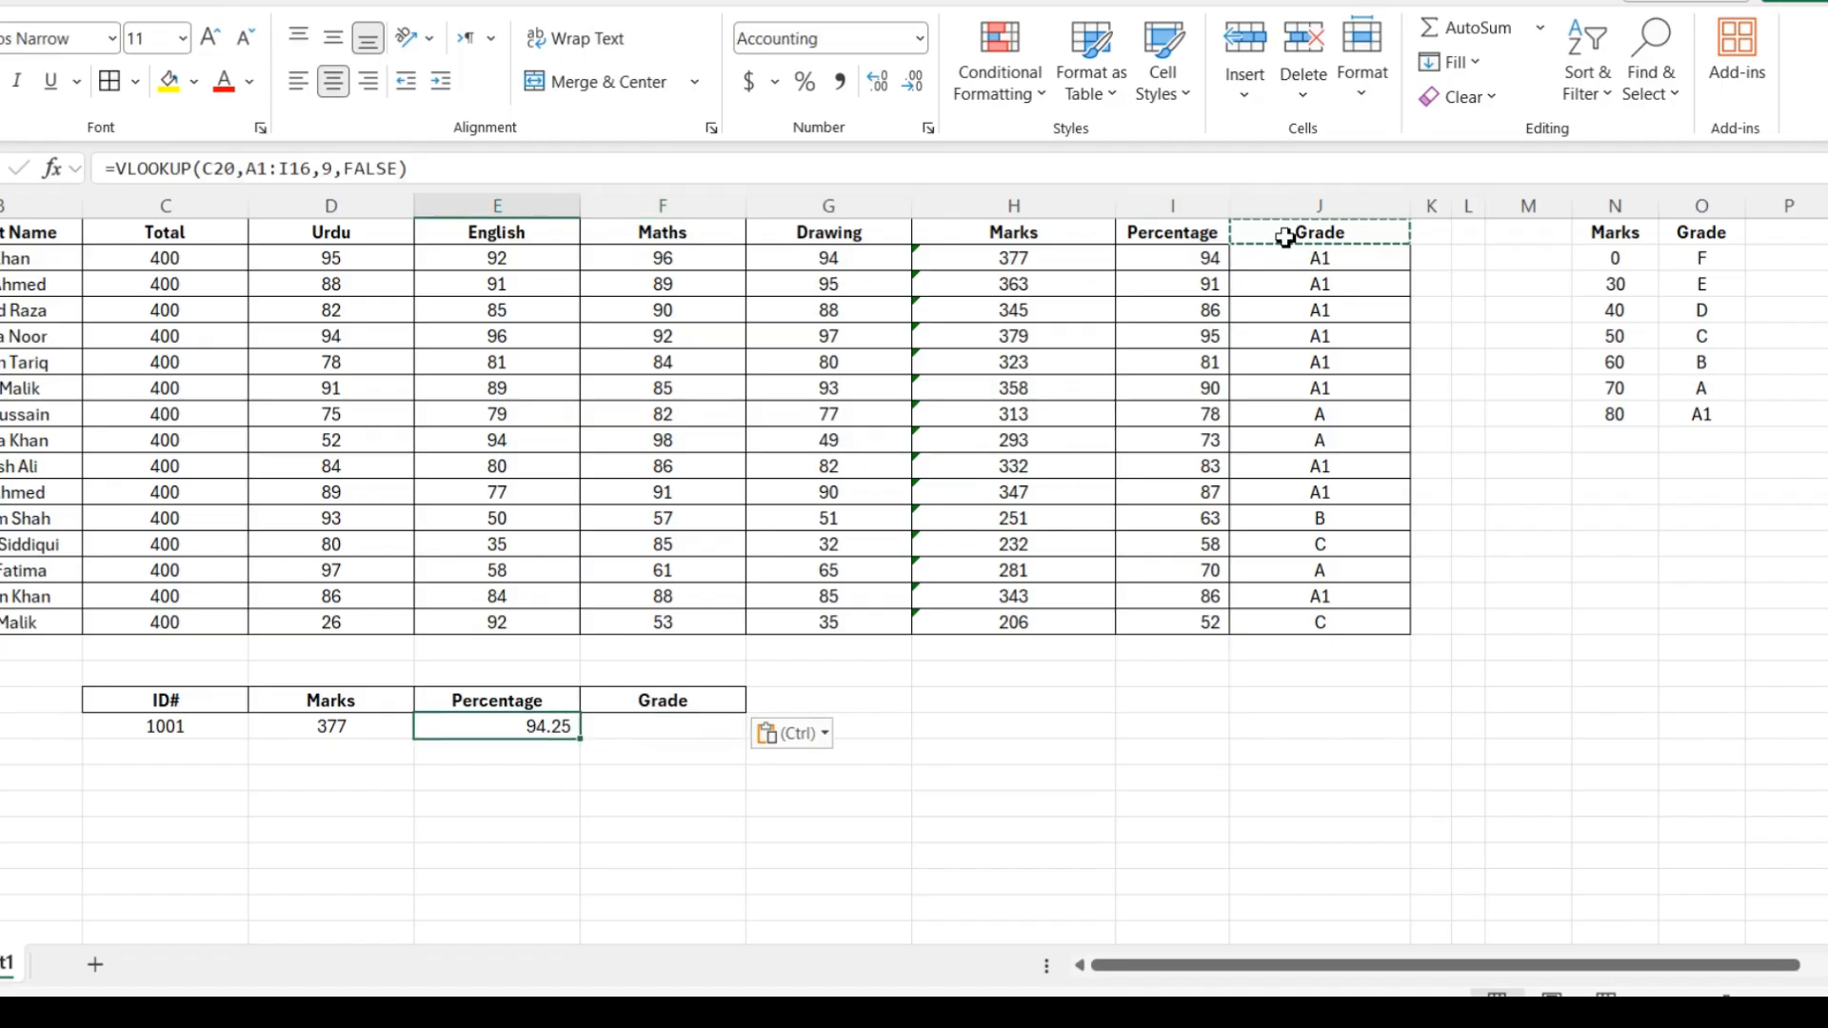
{"action": "key", "text": "F2"}
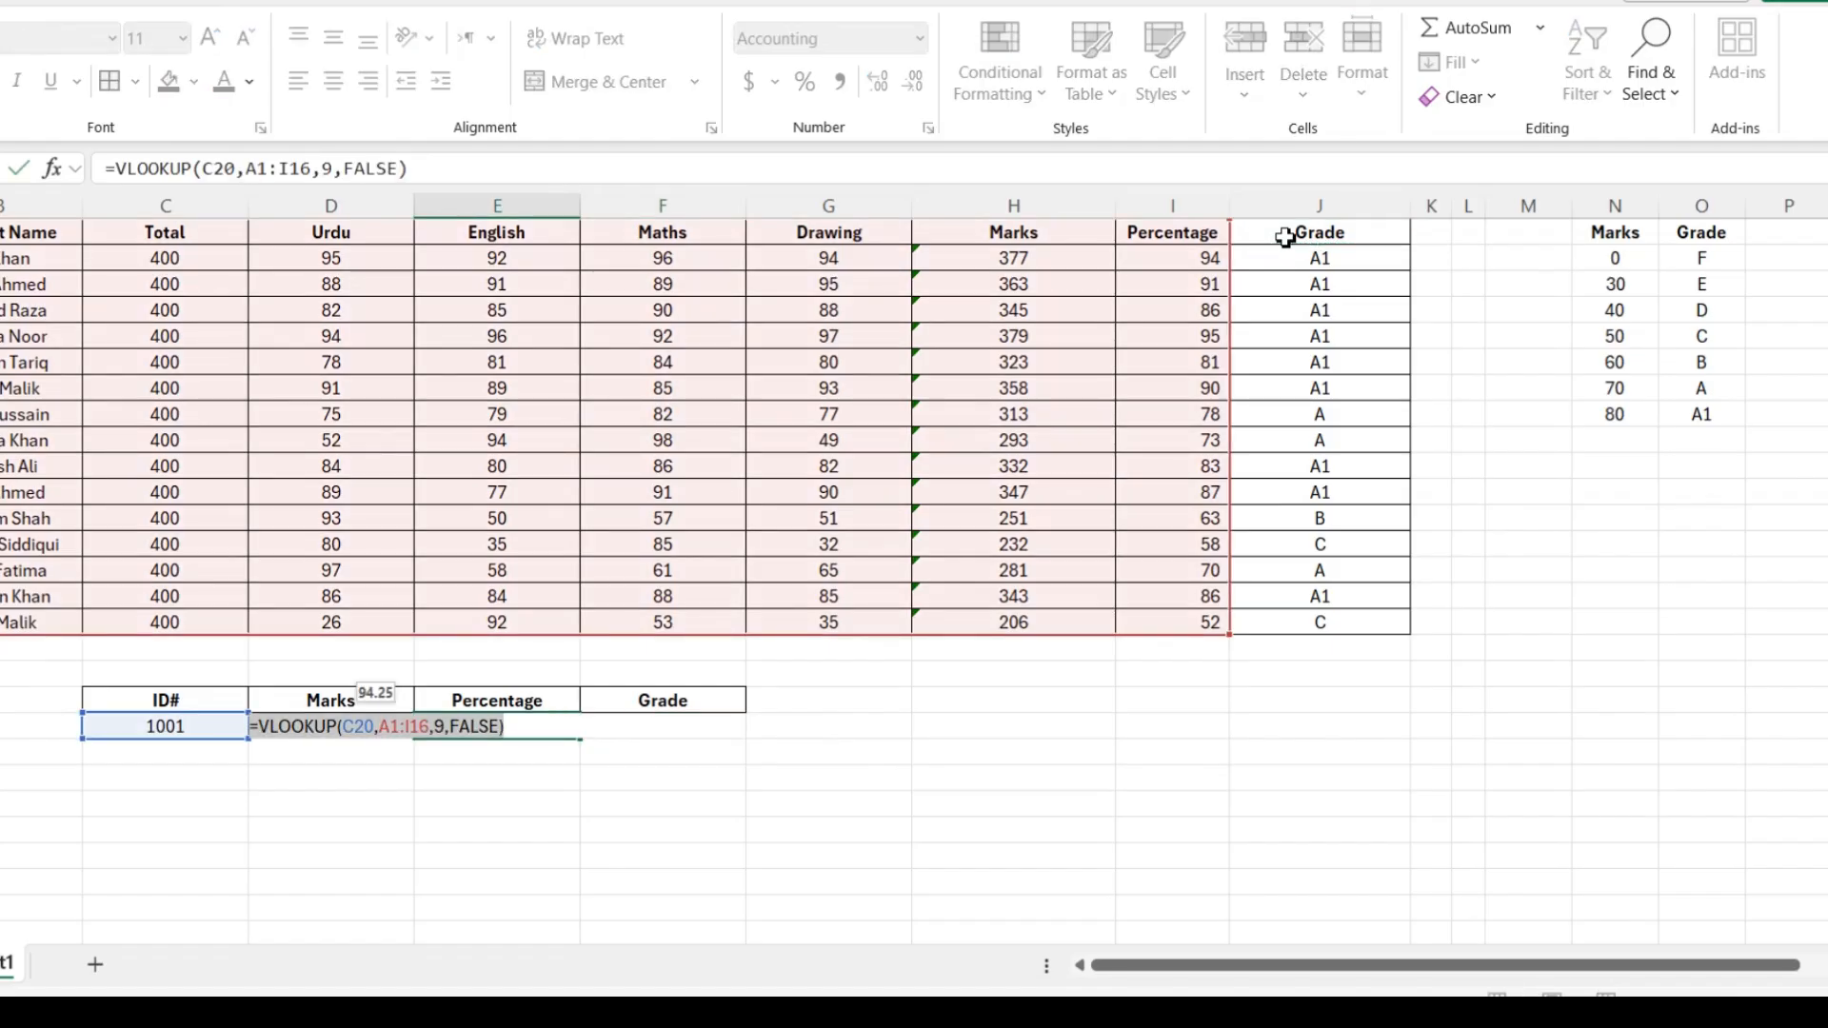
{"action": "key", "text": "ctrl+c"}
{"action": "key", "text": "Tab"}
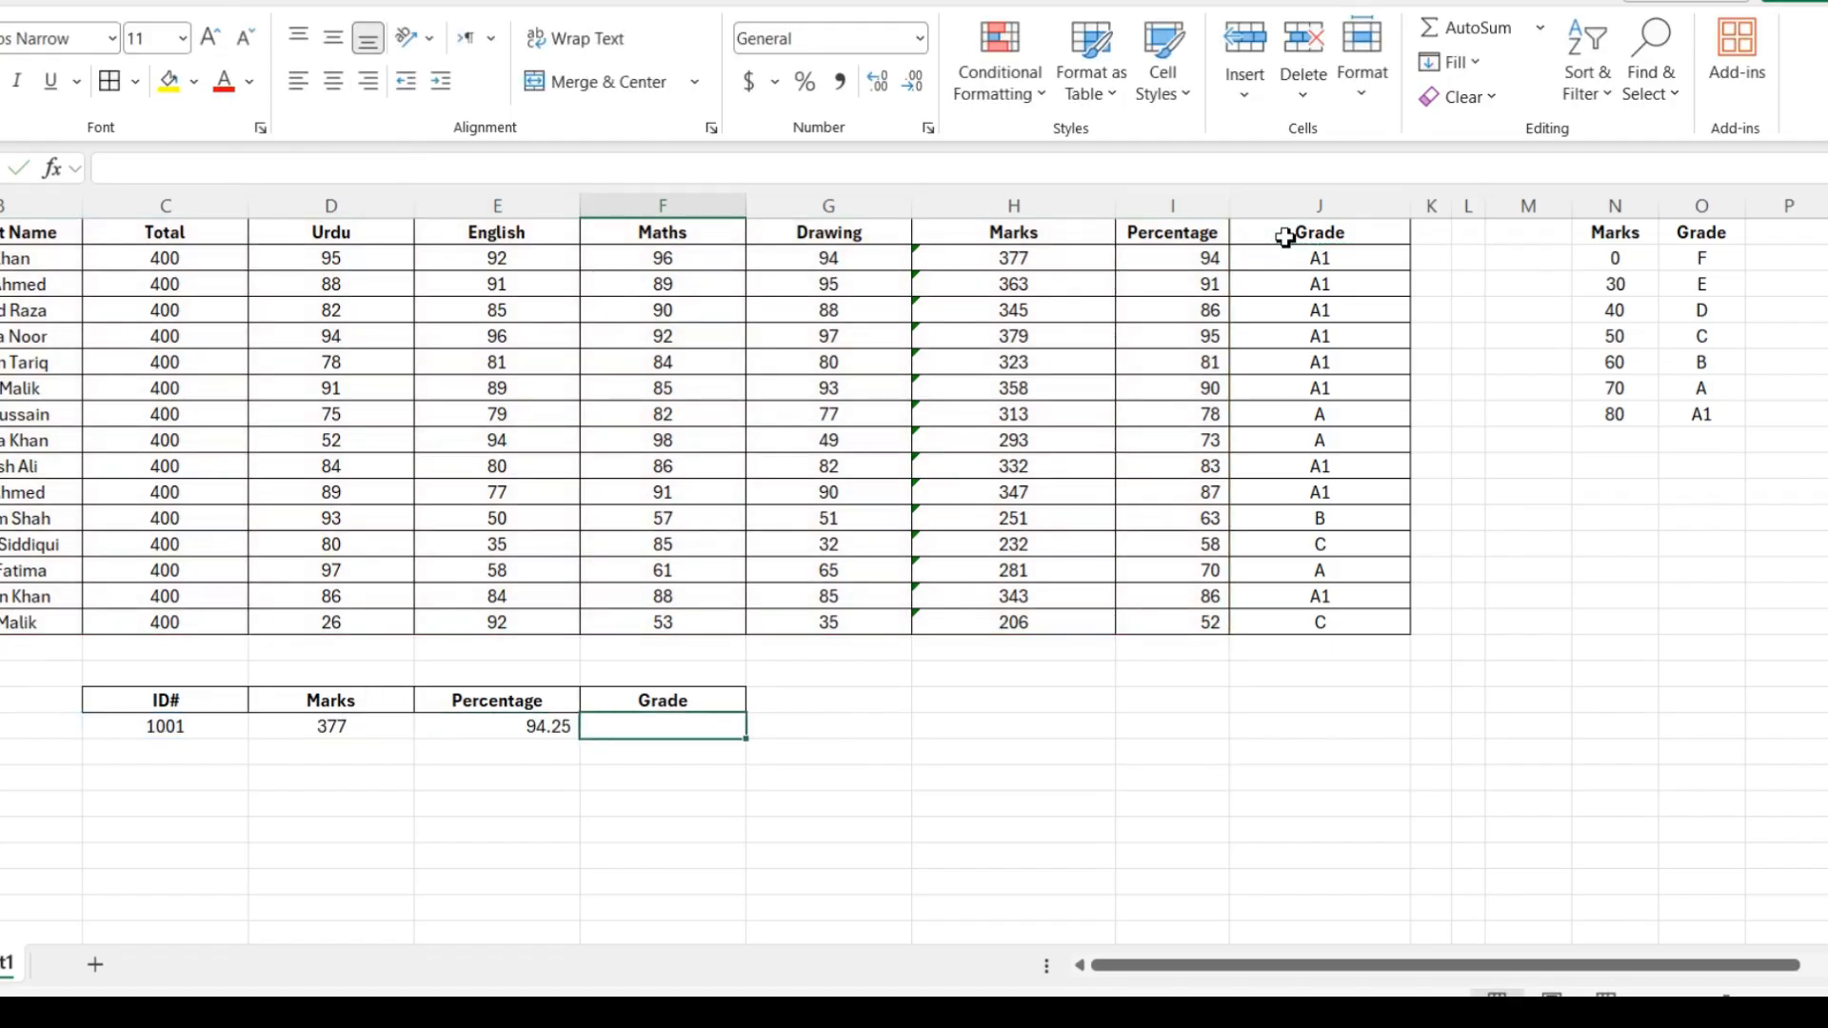
{"action": "key", "text": "F2"}
{"action": "key", "text": "ctrl+v"}
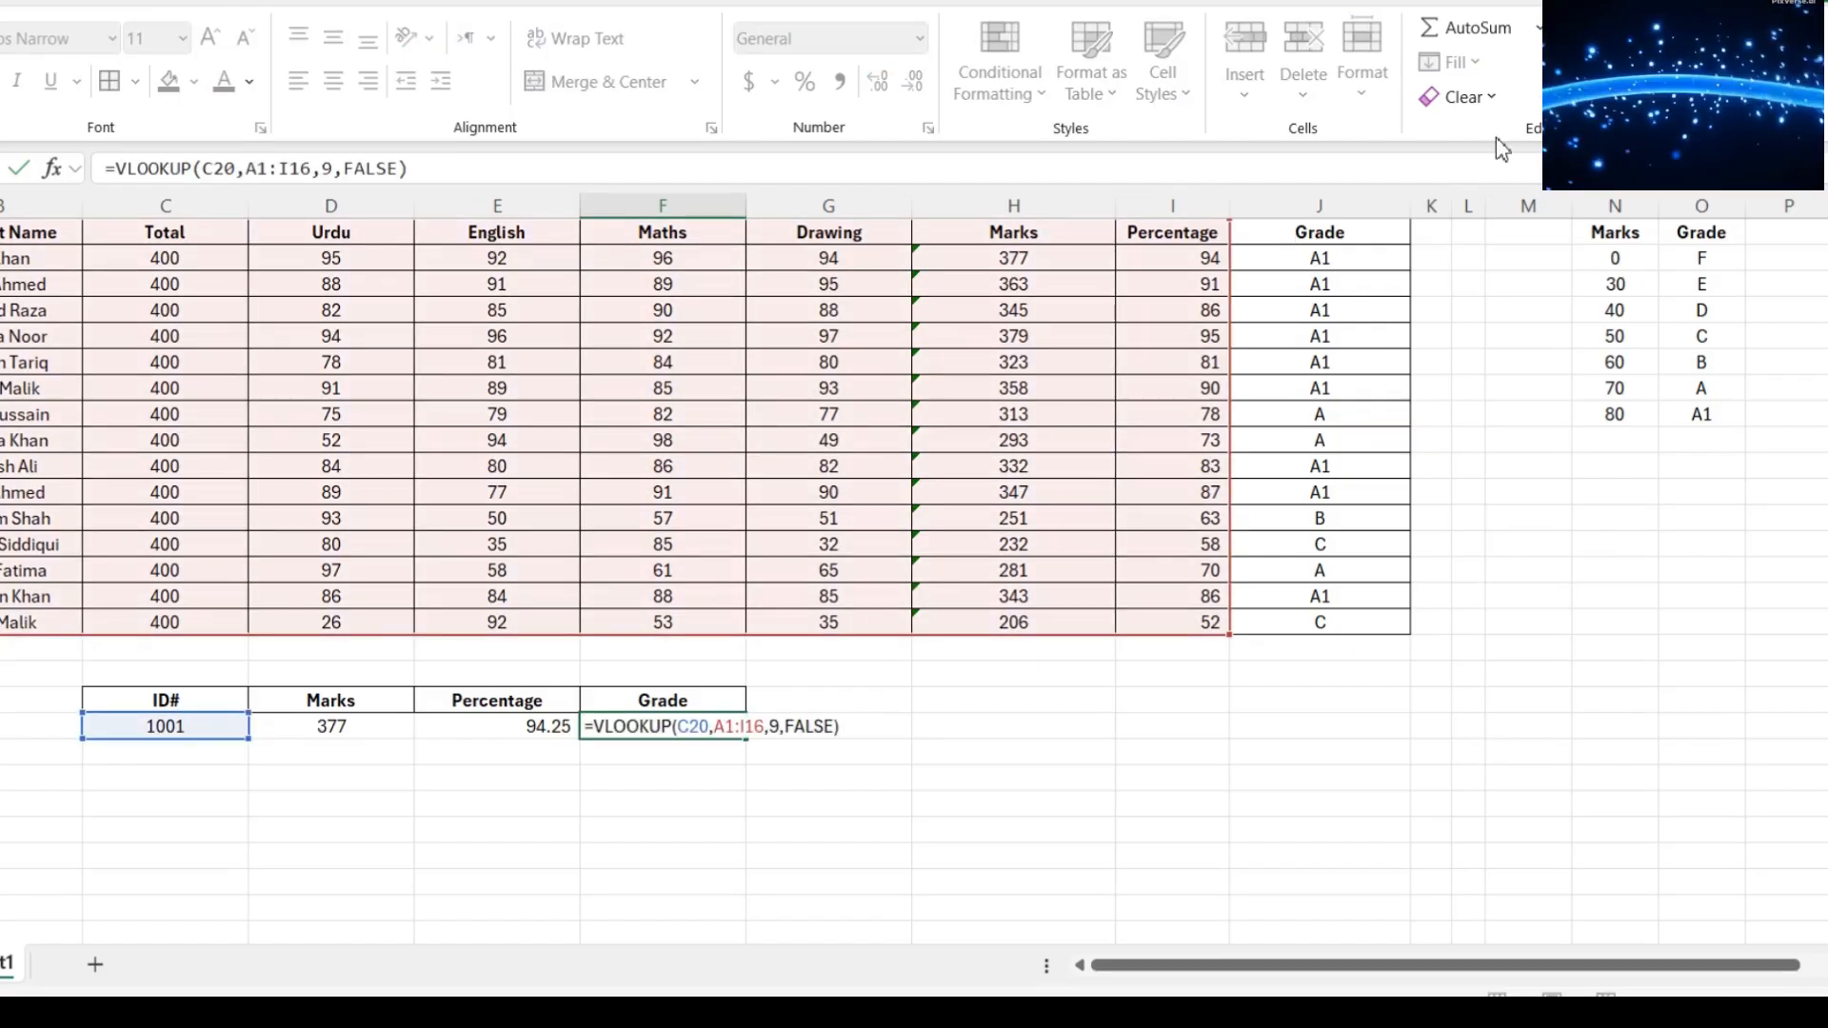
Change the F20 formula to =VLOOKUP(C20,A1:J16,10,FALSE) and centre the result in the cell.
{"action": "left_click_drag", "start_coordinate": [1231, 635], "coordinate": [1371, 641]}
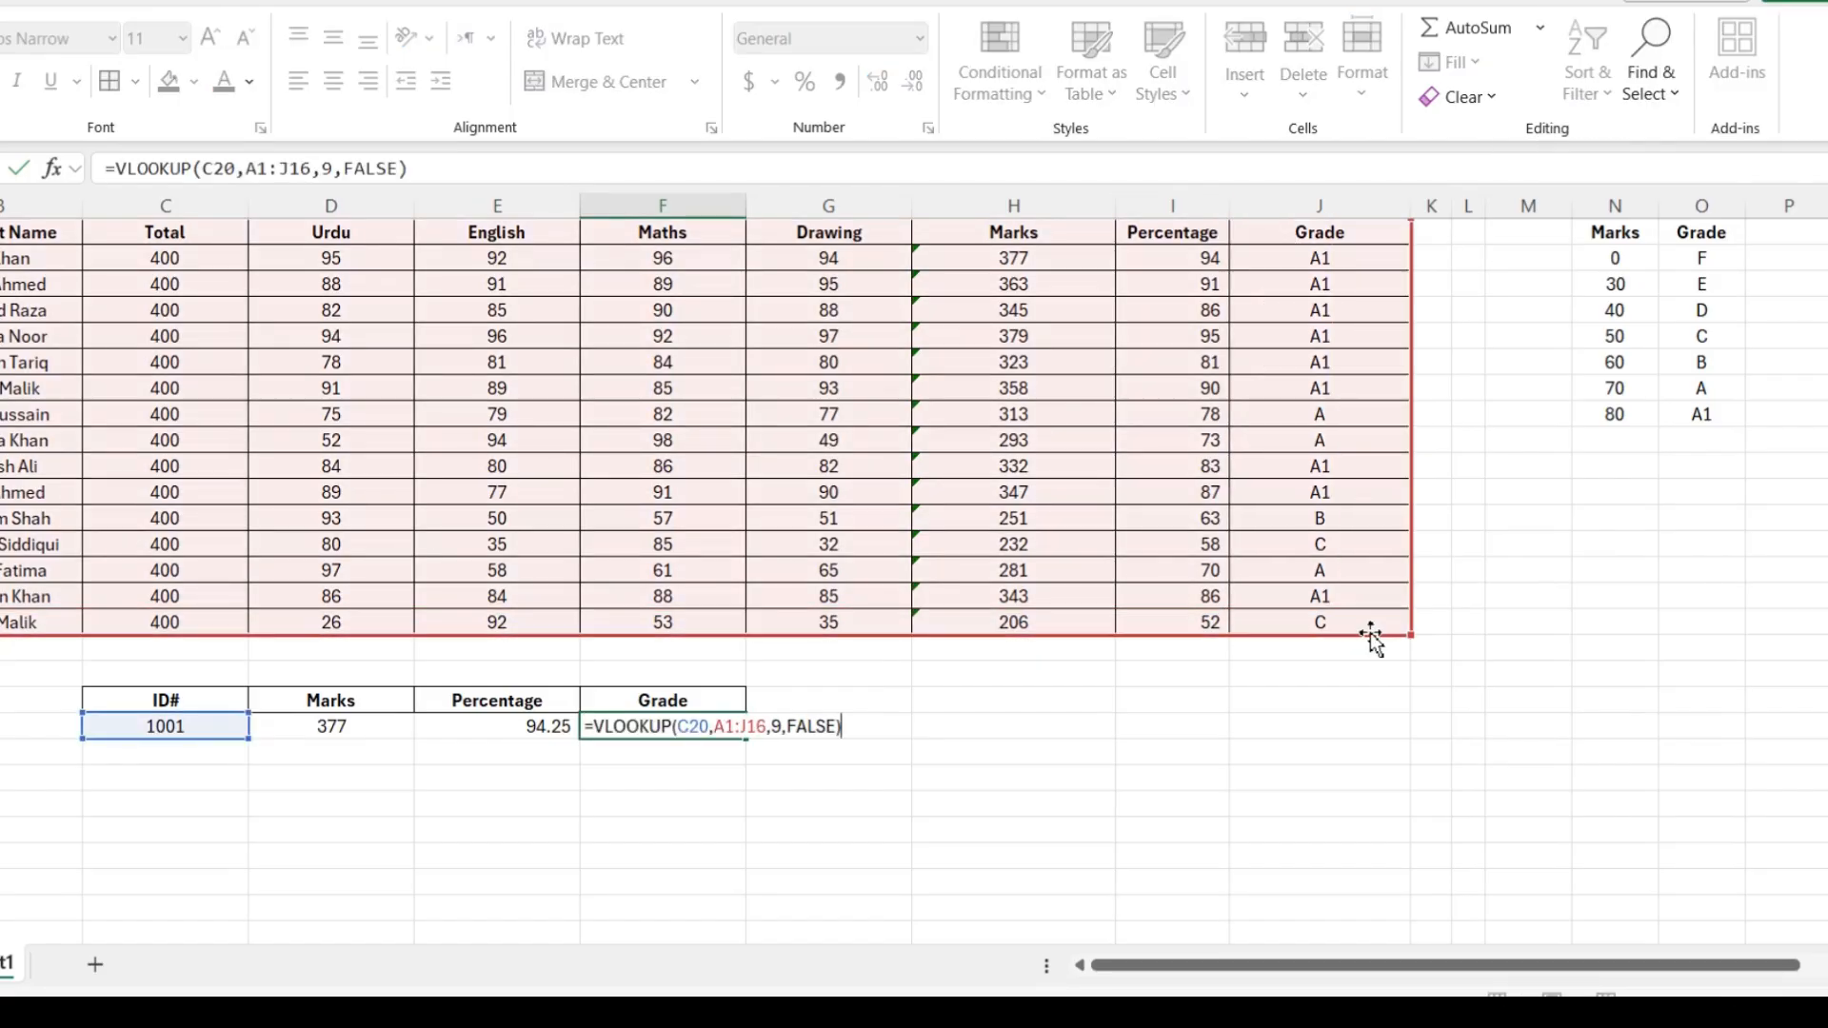
{"action": "left_click", "coordinate": [786, 721]}
{"action": "key", "text": "BackSpace"}
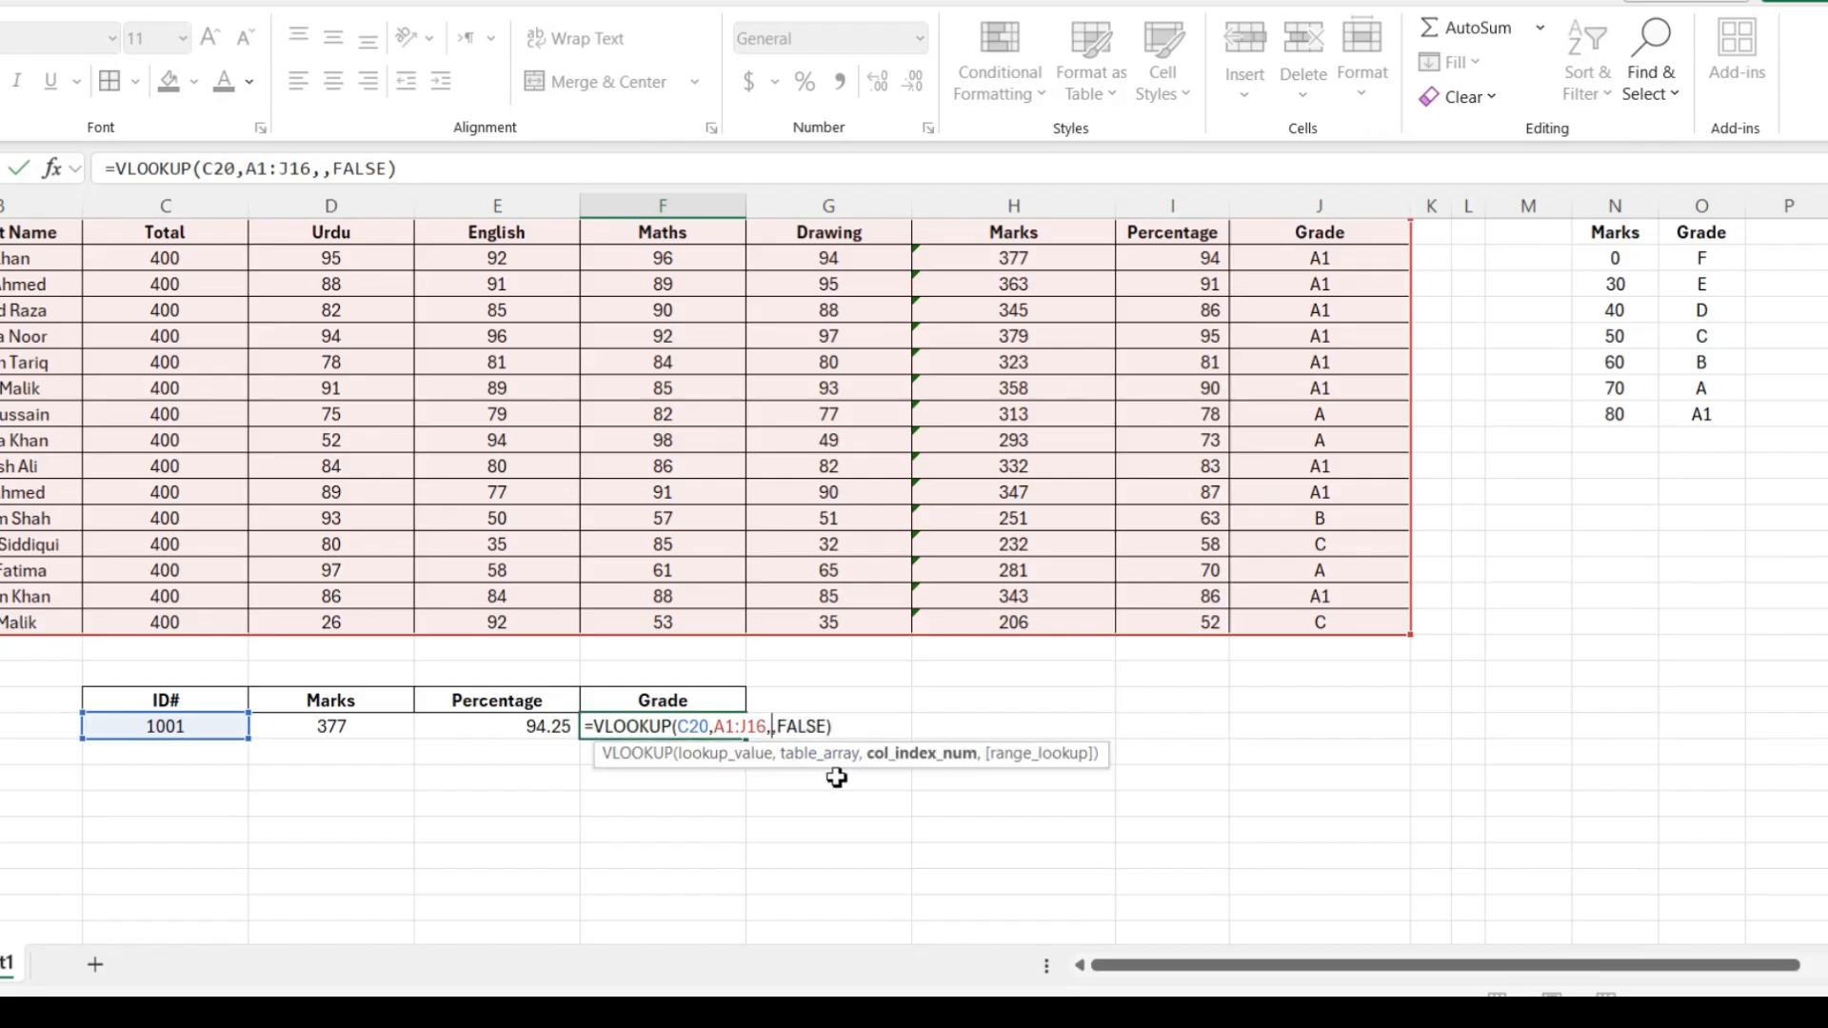
{"action": "type", "text": "10"}
{"action": "key", "text": "Return"}
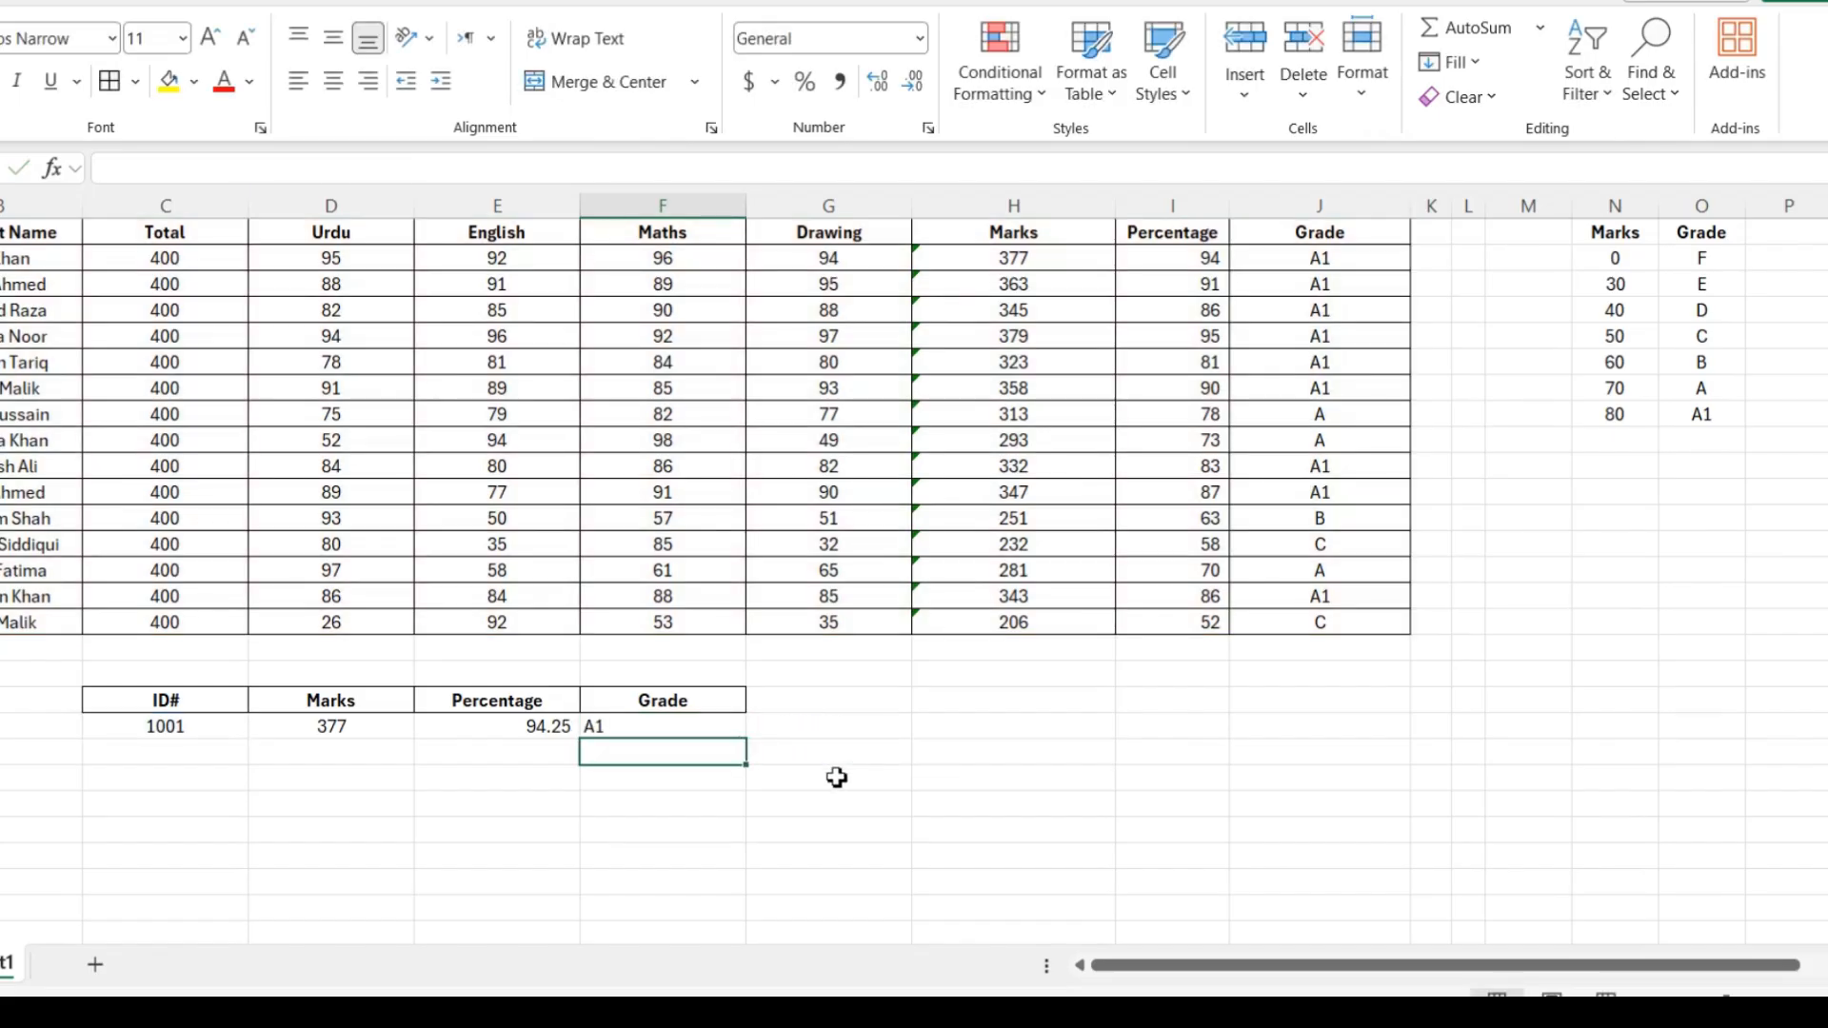
{"action": "left_click", "coordinate": [704, 726]}
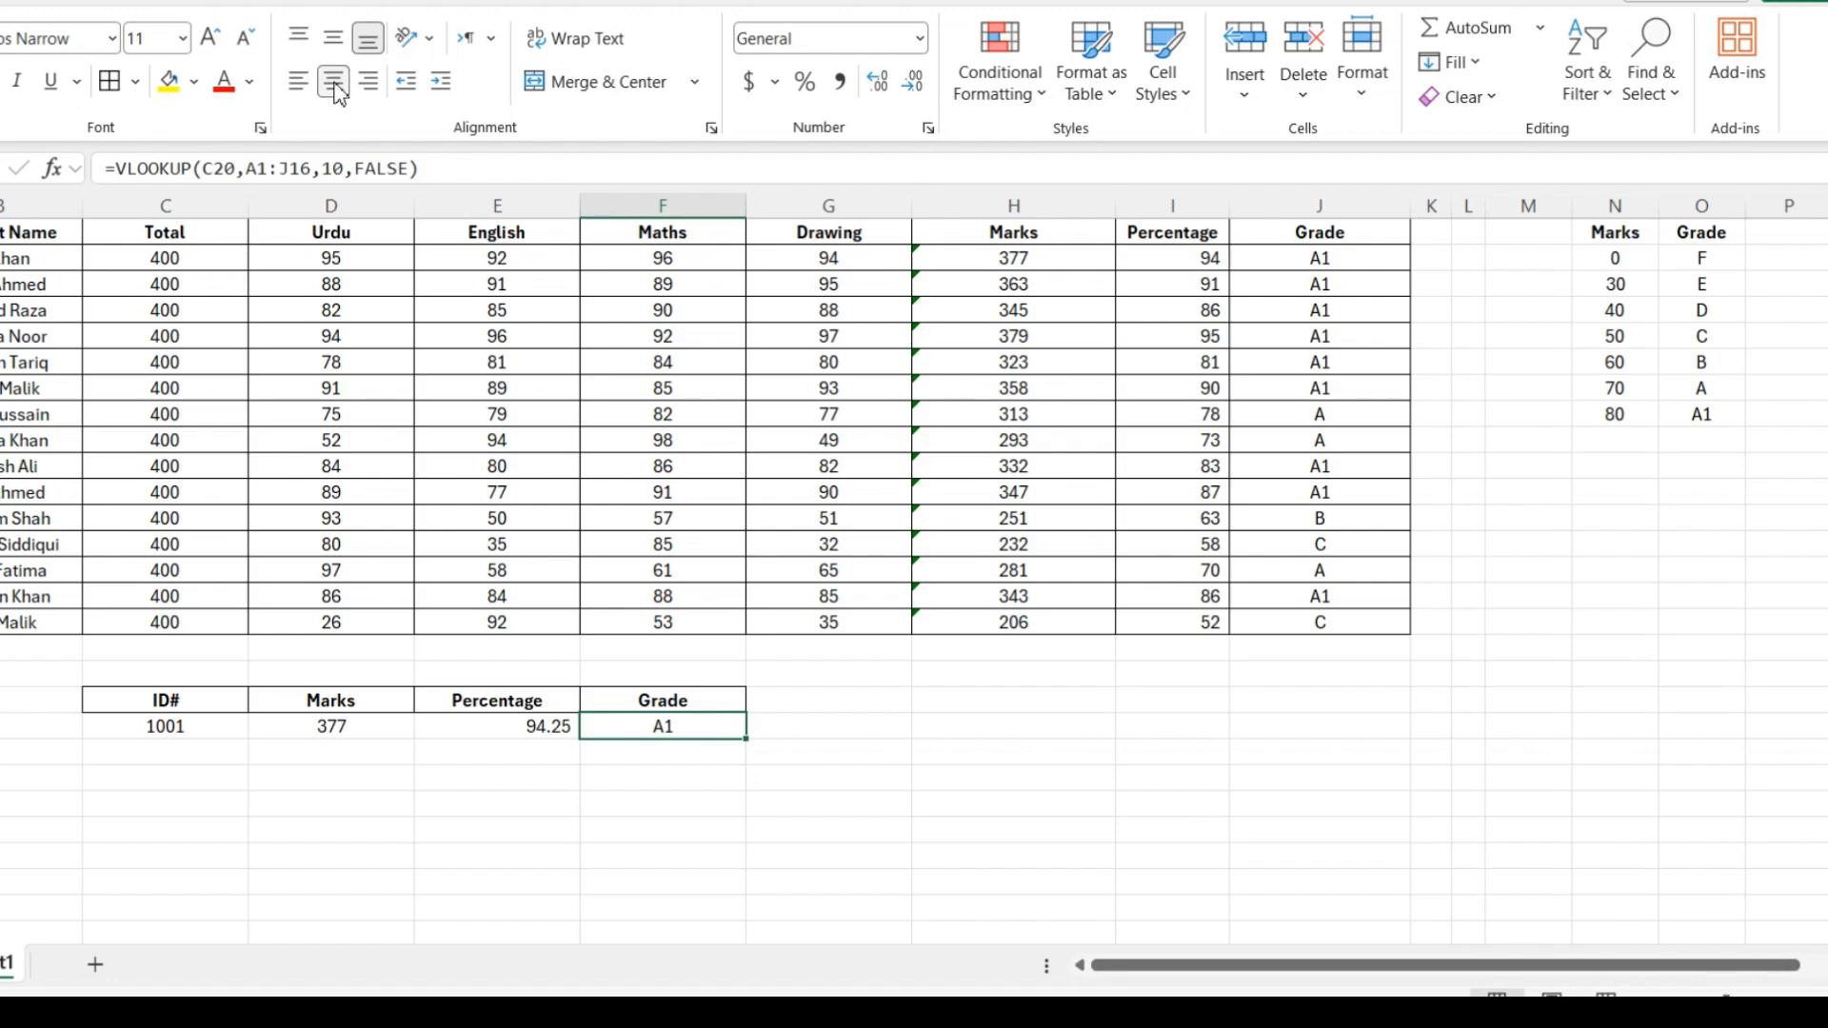
Test the lookup table by replacing the student ID in C20 with two other students' IDs in turn.
{"action": "left_click", "coordinate": [206, 731]}
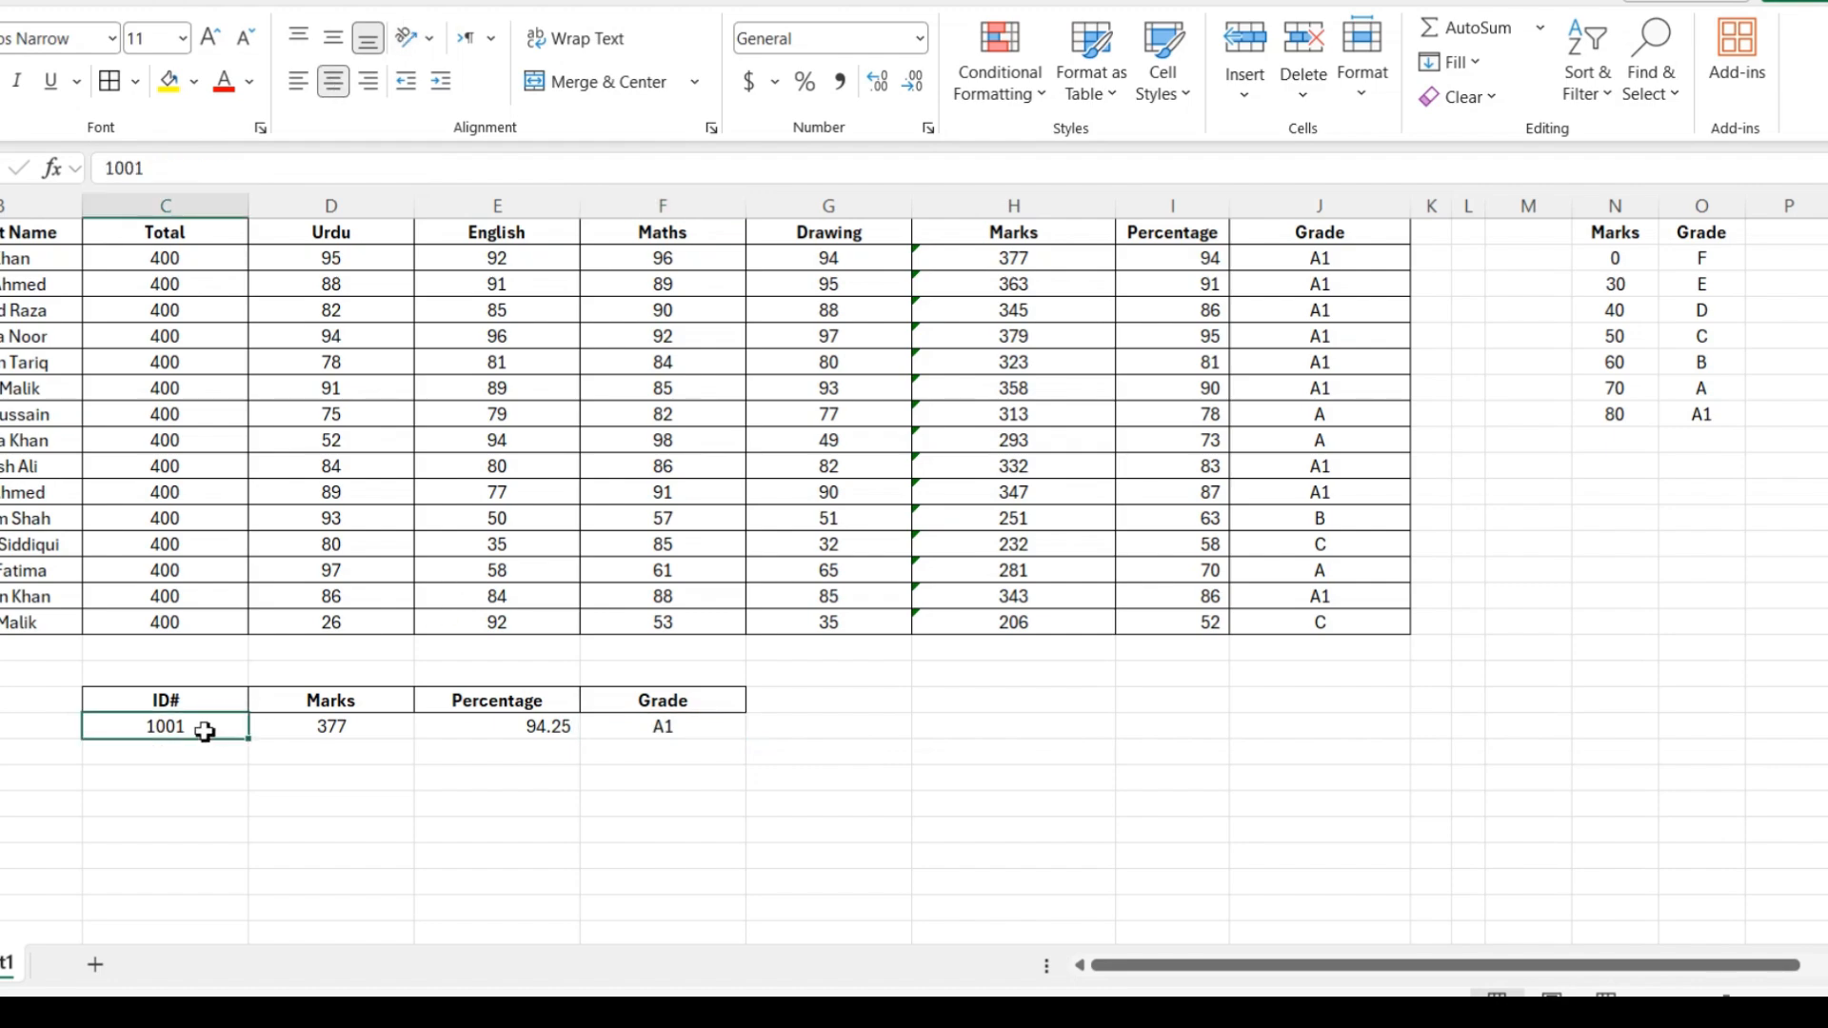
{"action": "double_click", "coordinate": [206, 730]}
{"action": "key", "text": "BackSpace"}
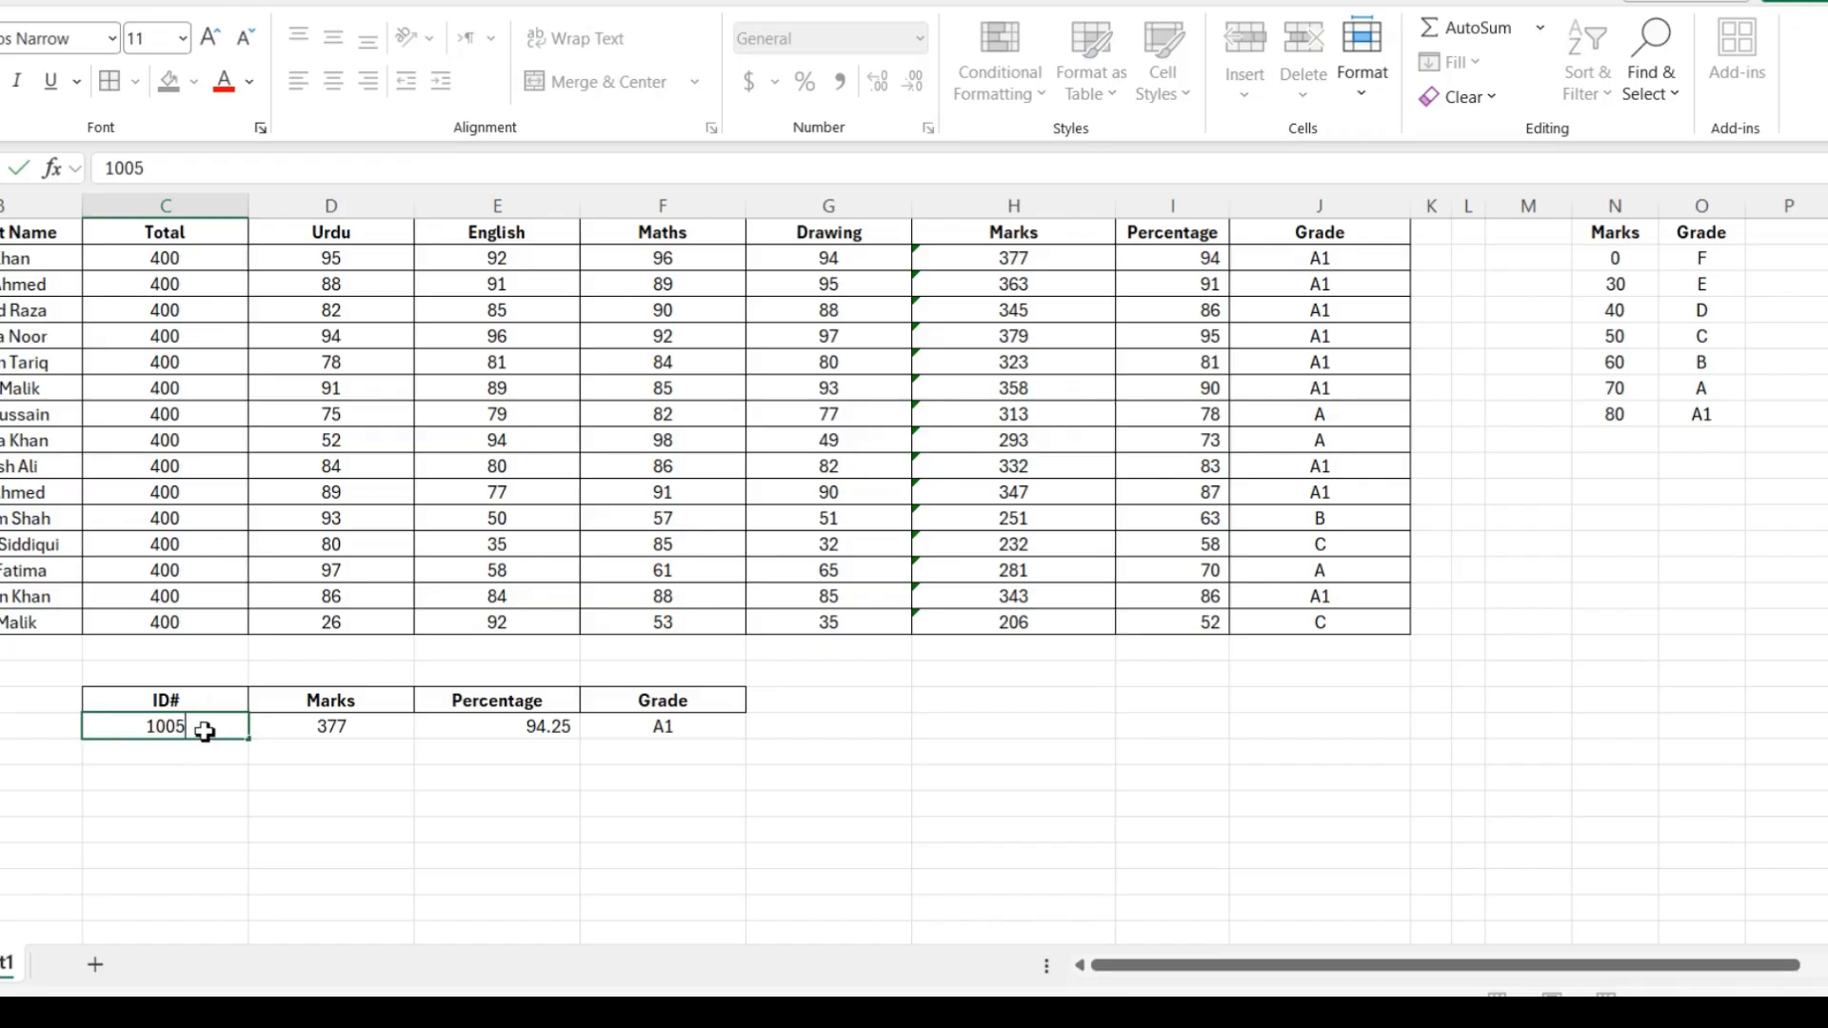
{"action": "type", "text": "5"}
{"action": "key", "text": "Return"}
{"action": "left_click", "coordinate": [98, 725]}
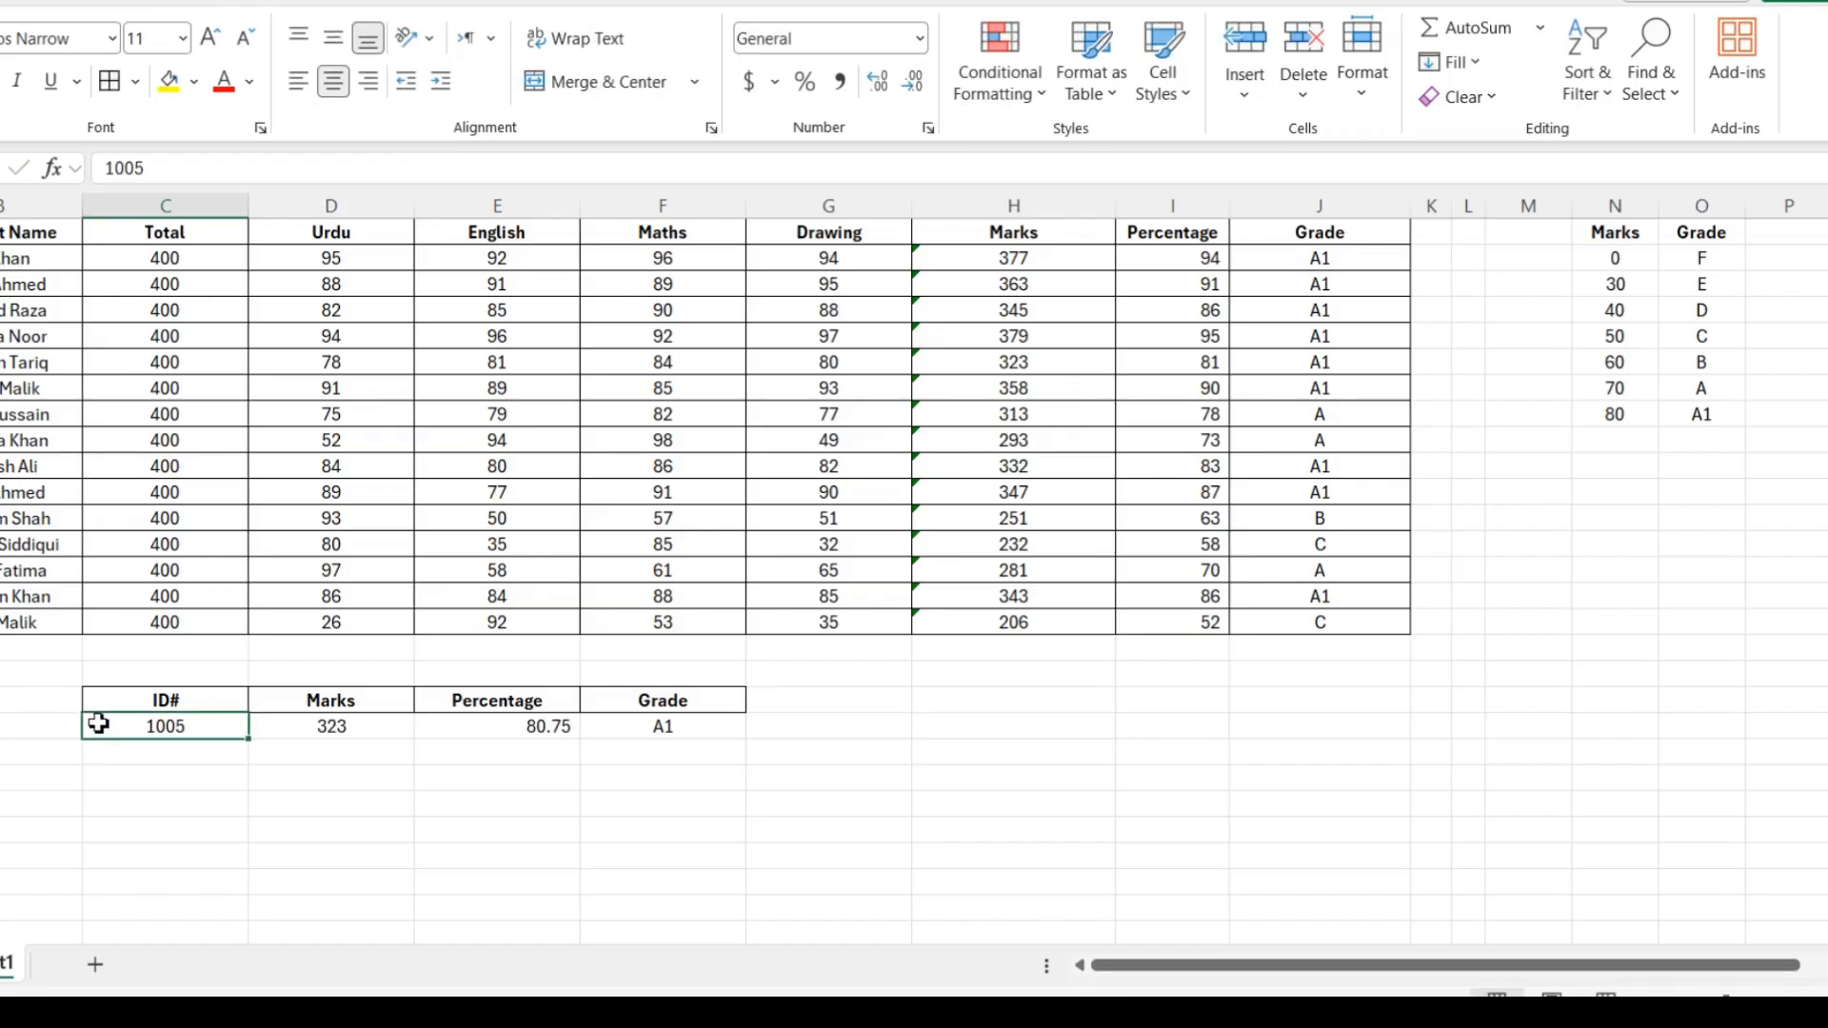
{"action": "type", "text": "10"}
{"action": "key", "text": "ctrl+Return"}
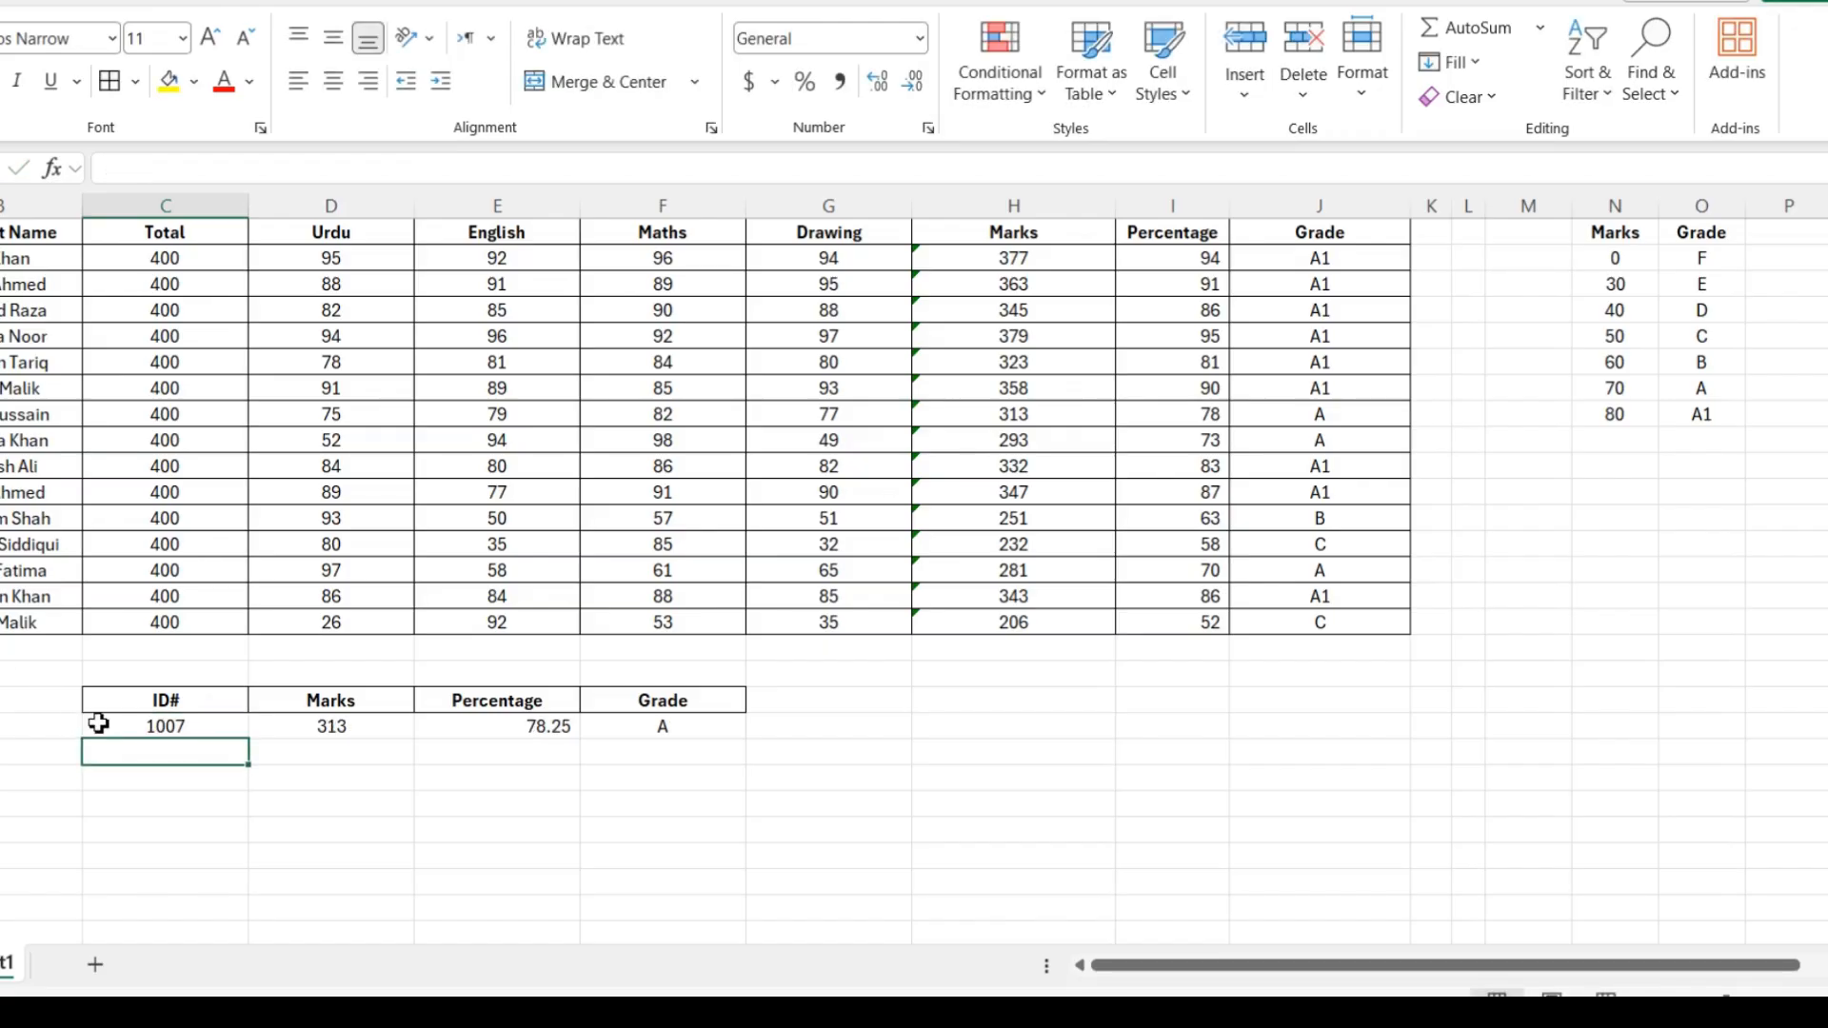
Inspect the table range, column index and match type in the D20 Marks lookup formula.
{"action": "left_click", "coordinate": [323, 726]}
{"action": "key", "text": "F2"}
{"action": "left_click", "coordinate": [320, 728]}
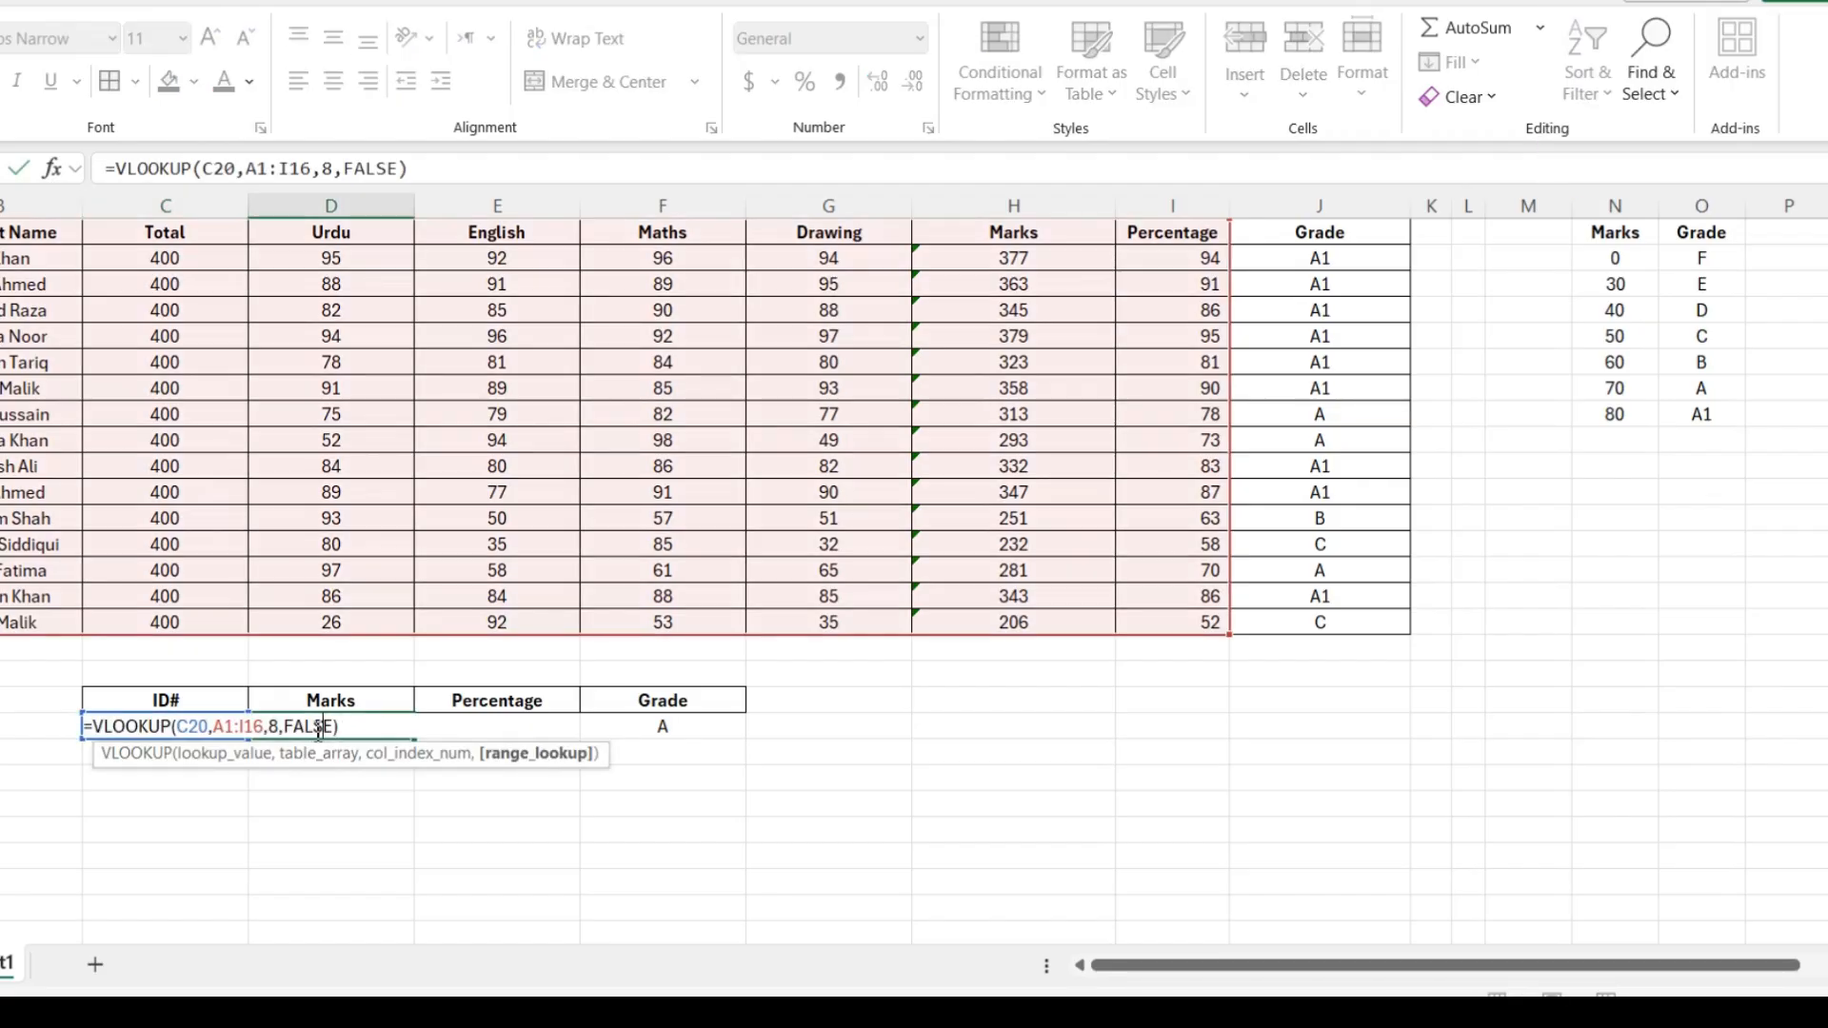
{"action": "key", "text": "Escape"}
Inspect the J8 grade formula, and check the percentage and grade in row 9 against the grade table.
{"action": "double_click", "coordinate": [1285, 415]}
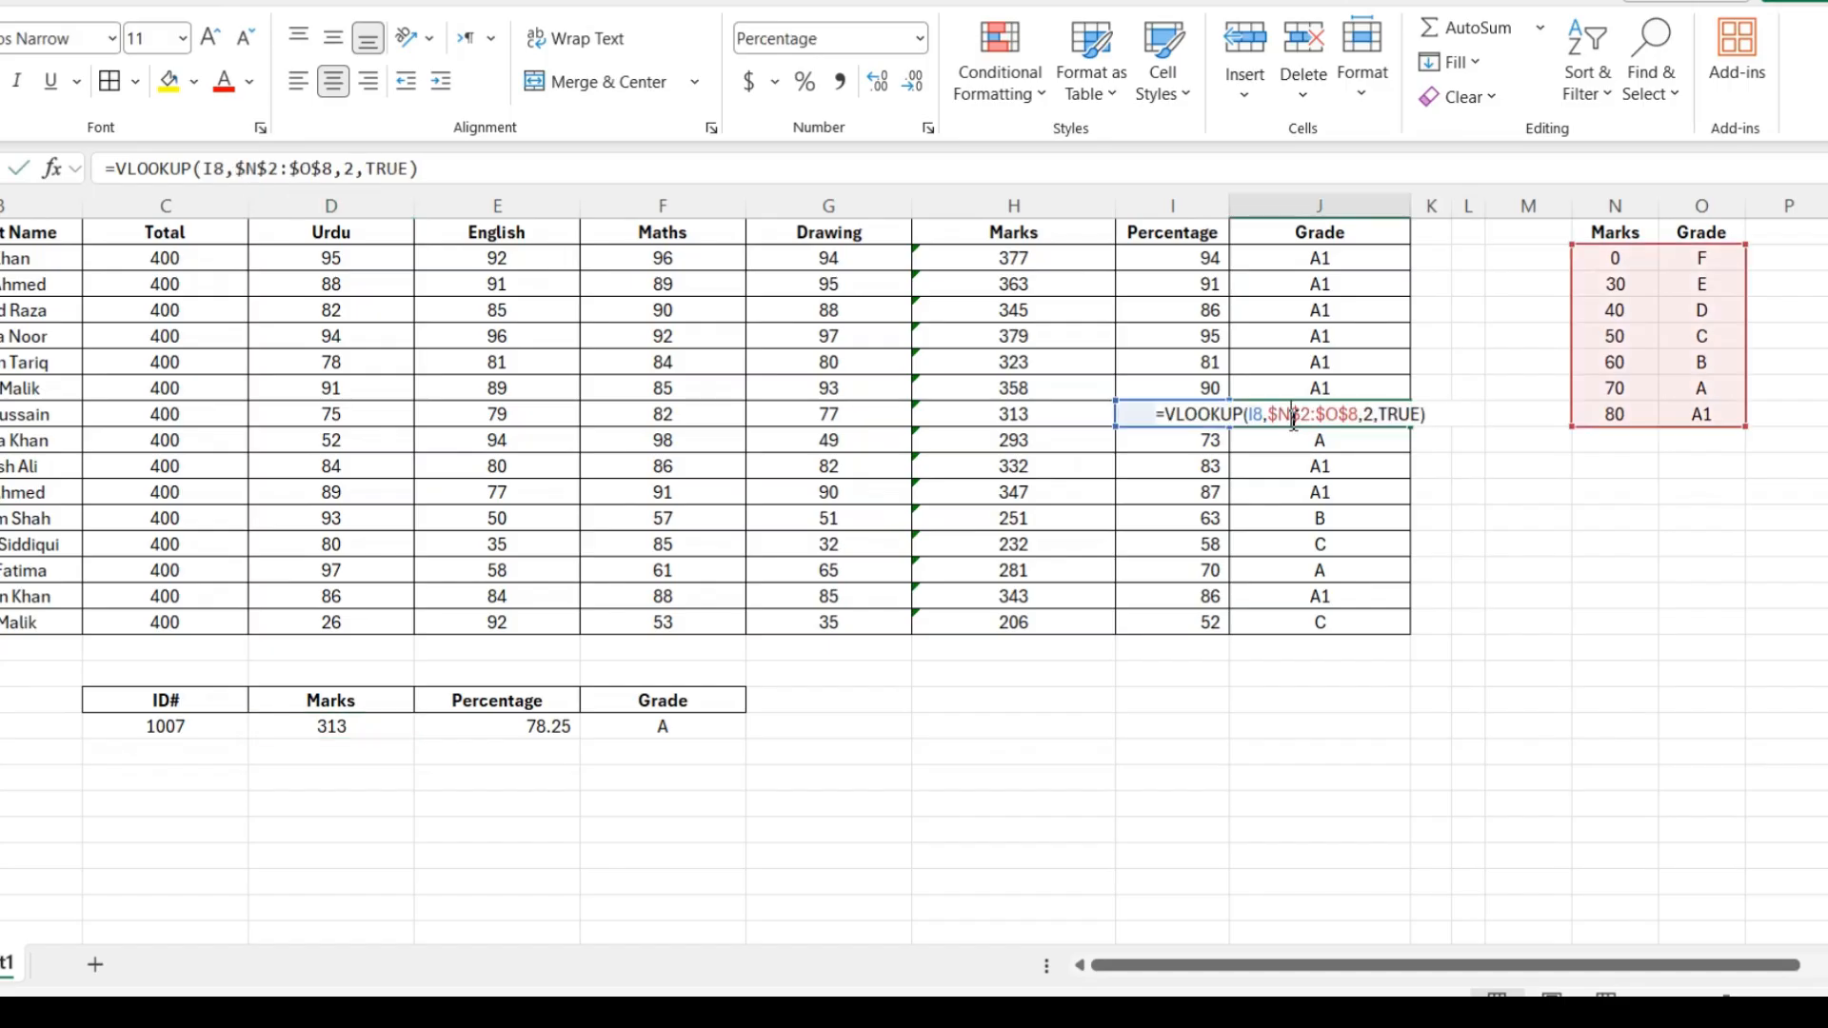
{"action": "key", "text": "Escape"}
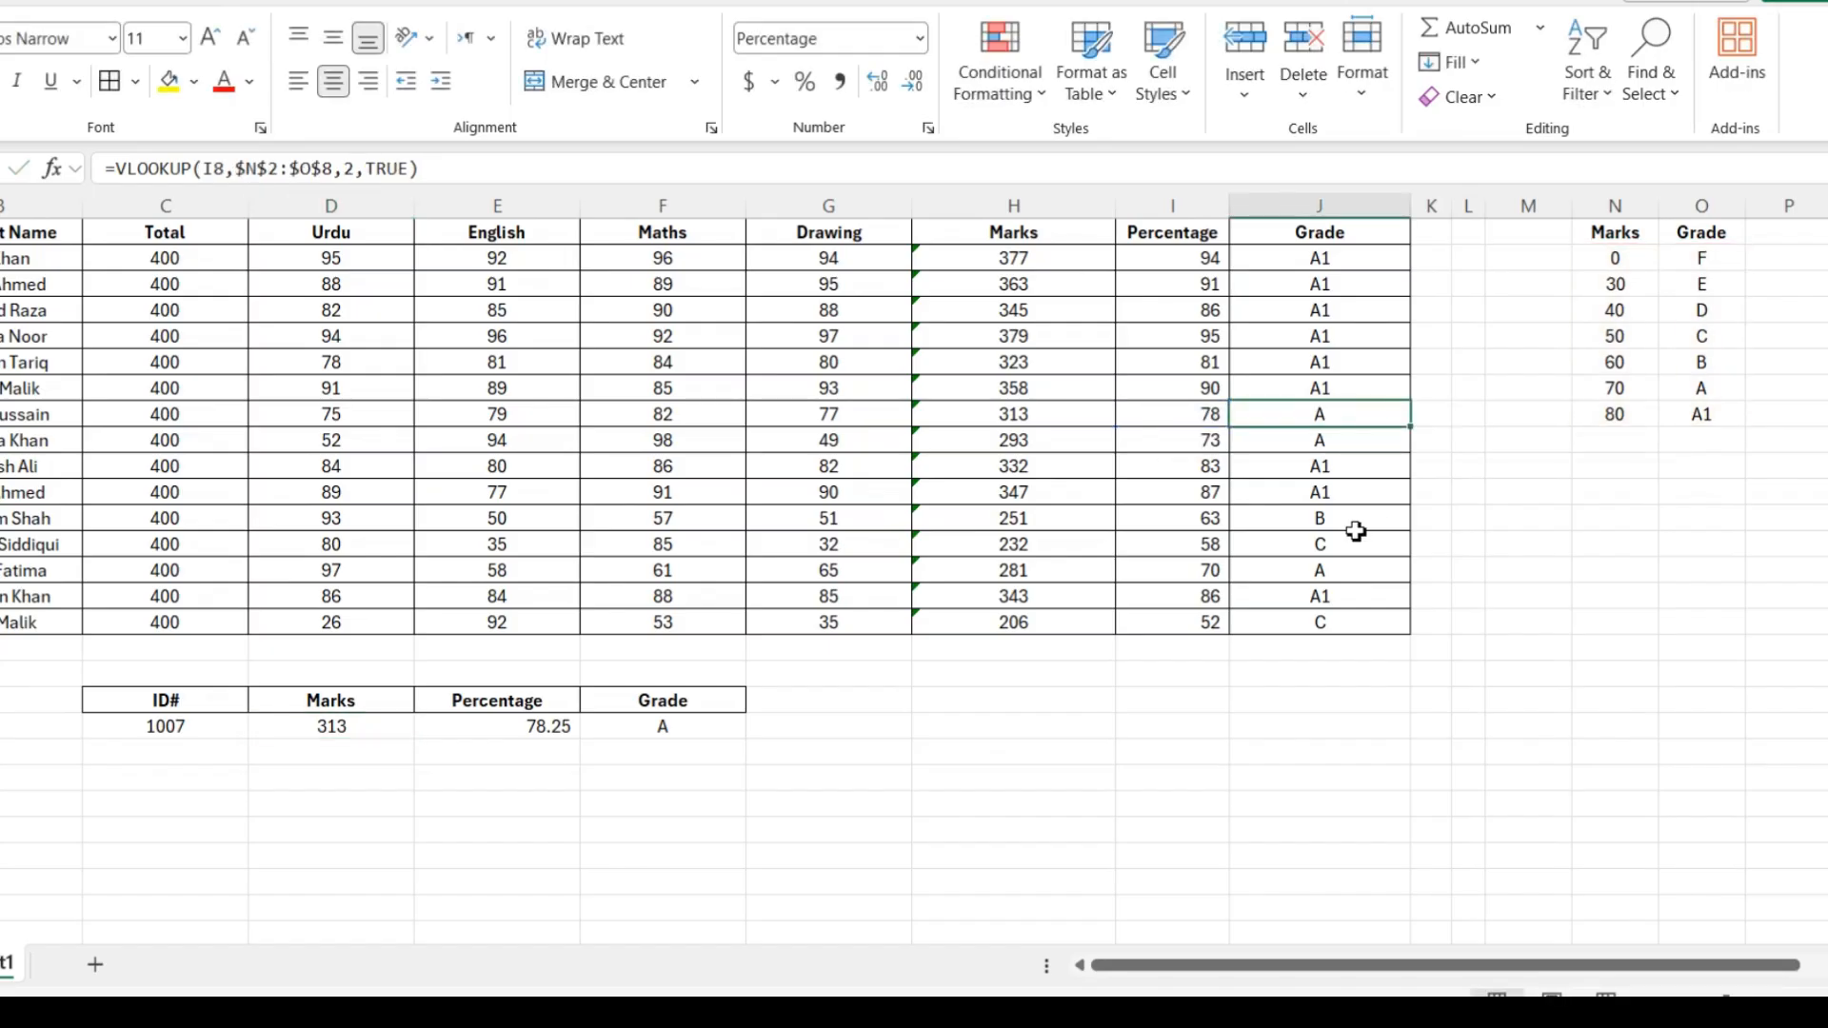
{"action": "left_click", "coordinate": [1213, 444]}
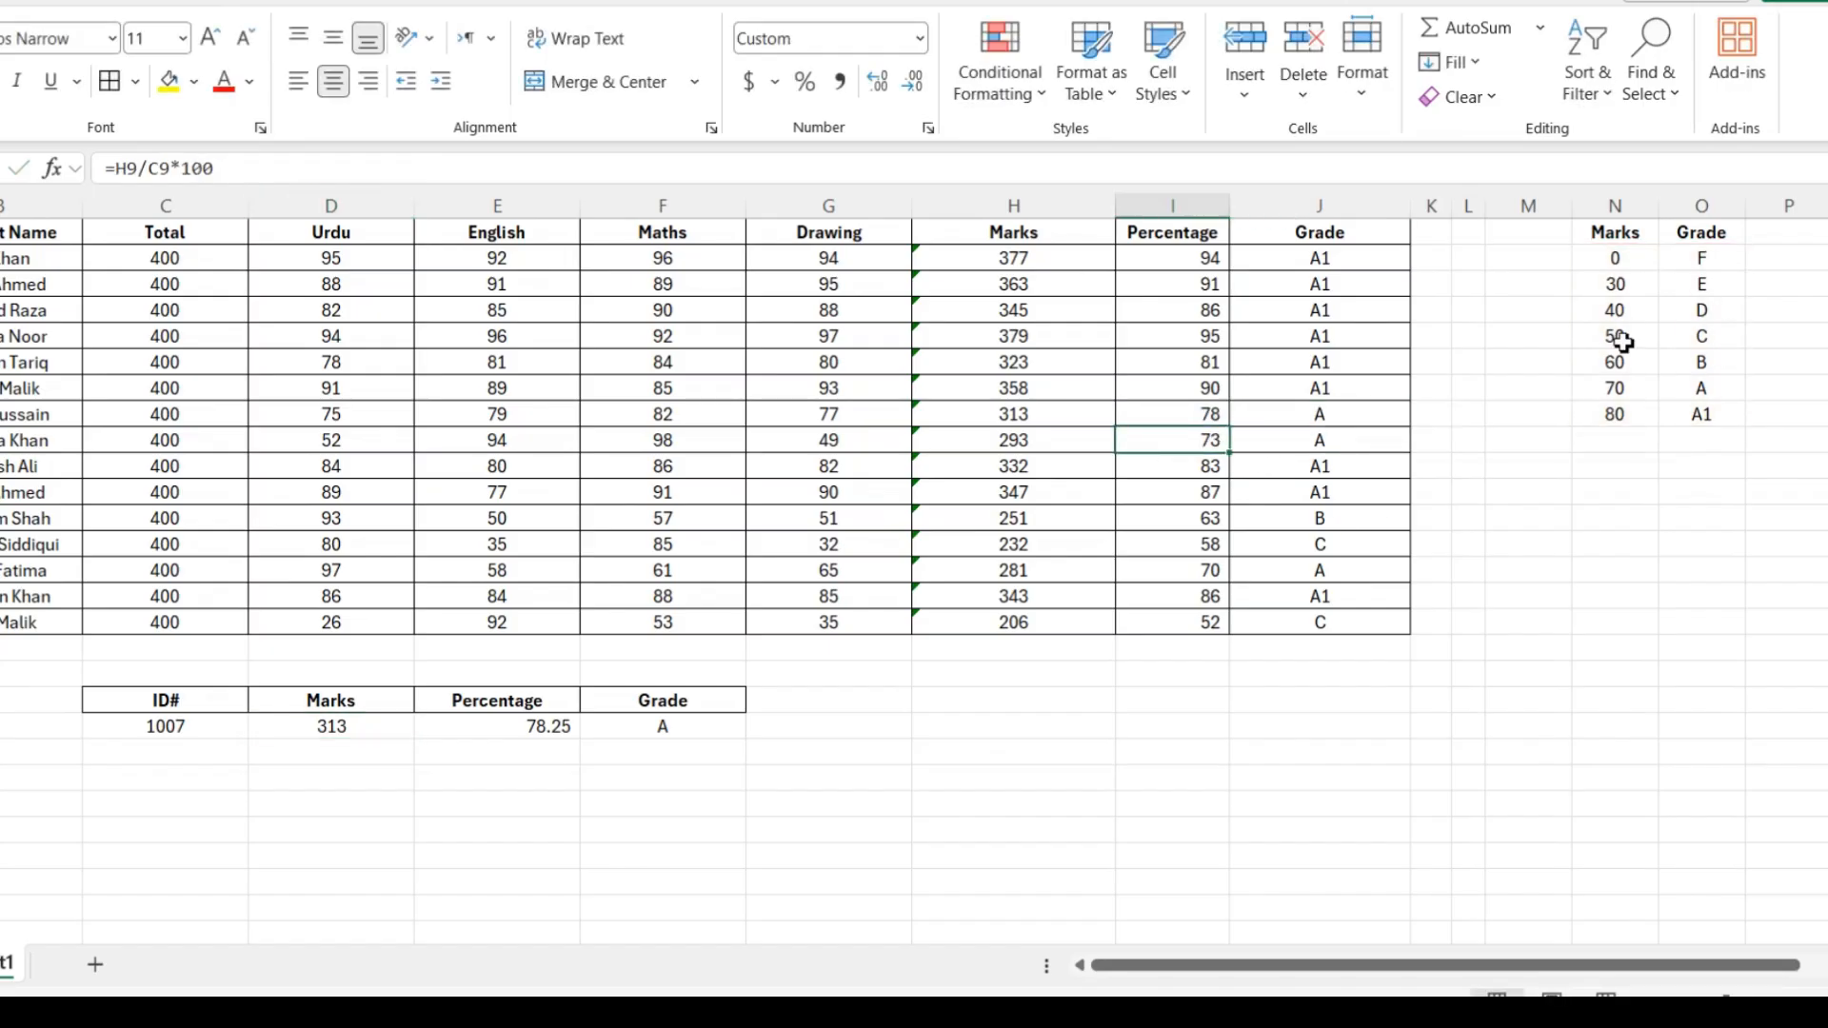
{"action": "left_click", "coordinate": [1314, 447]}
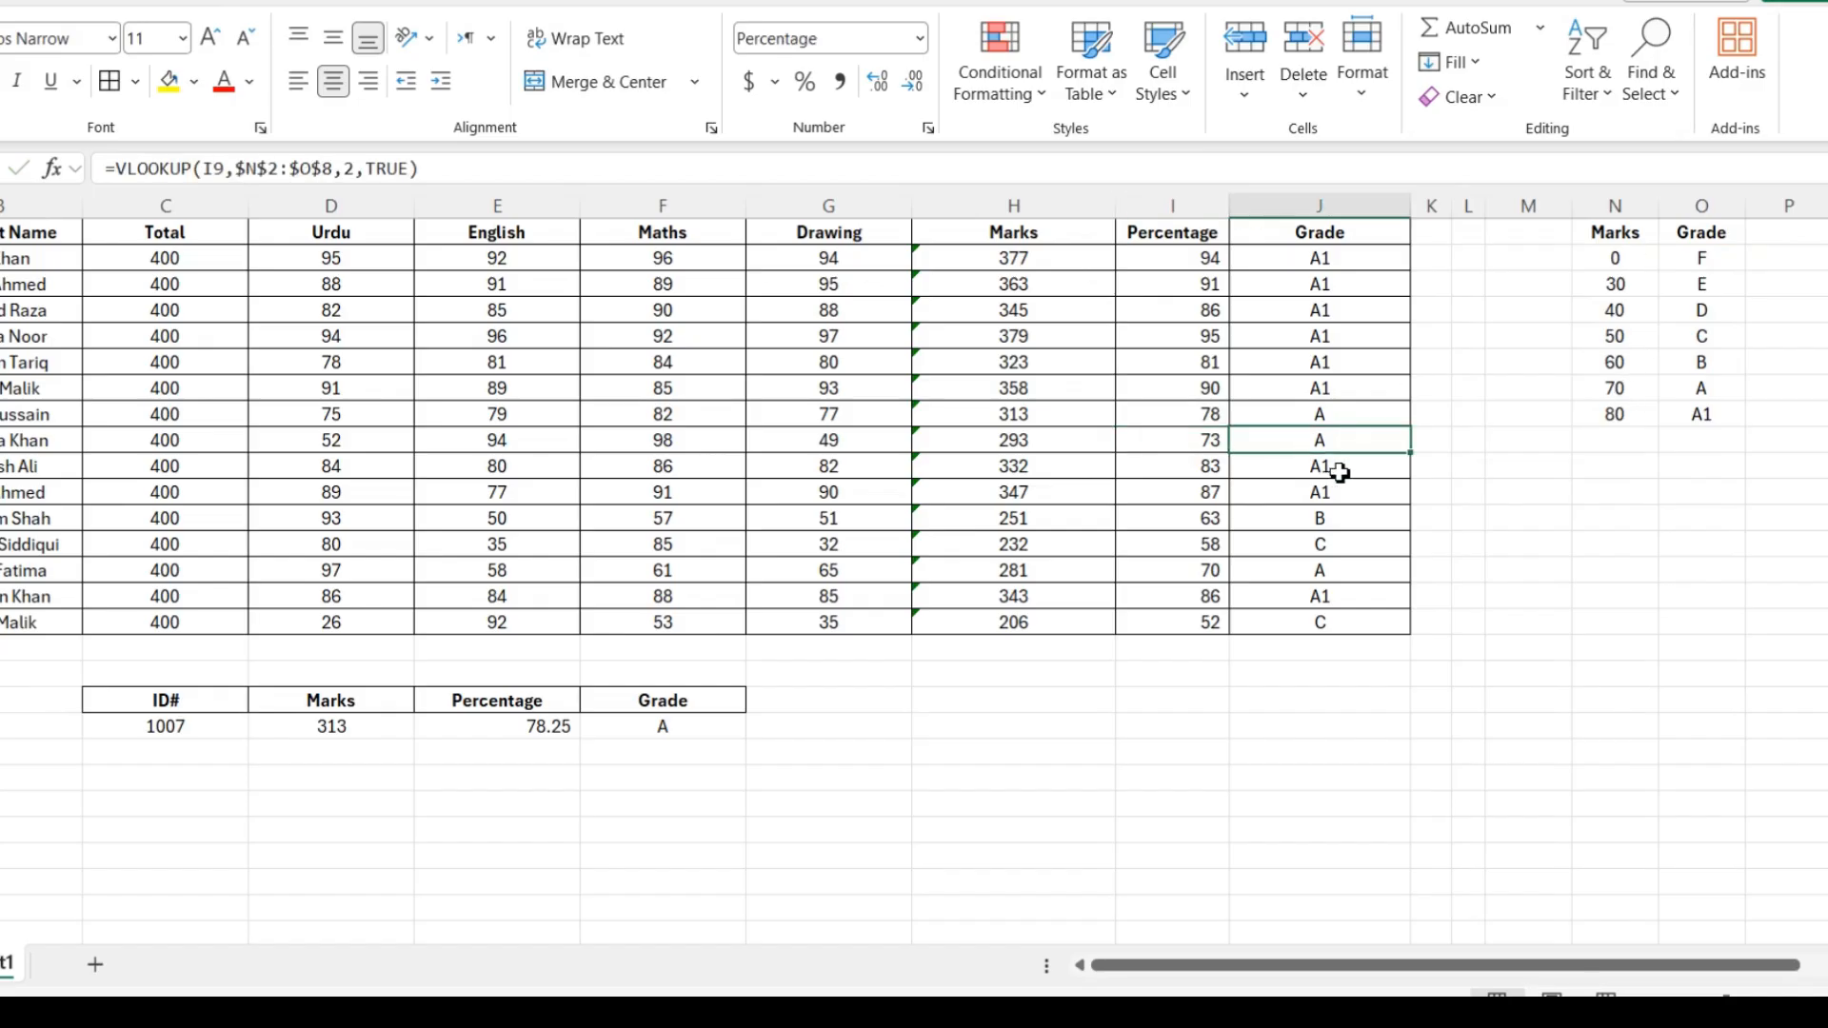